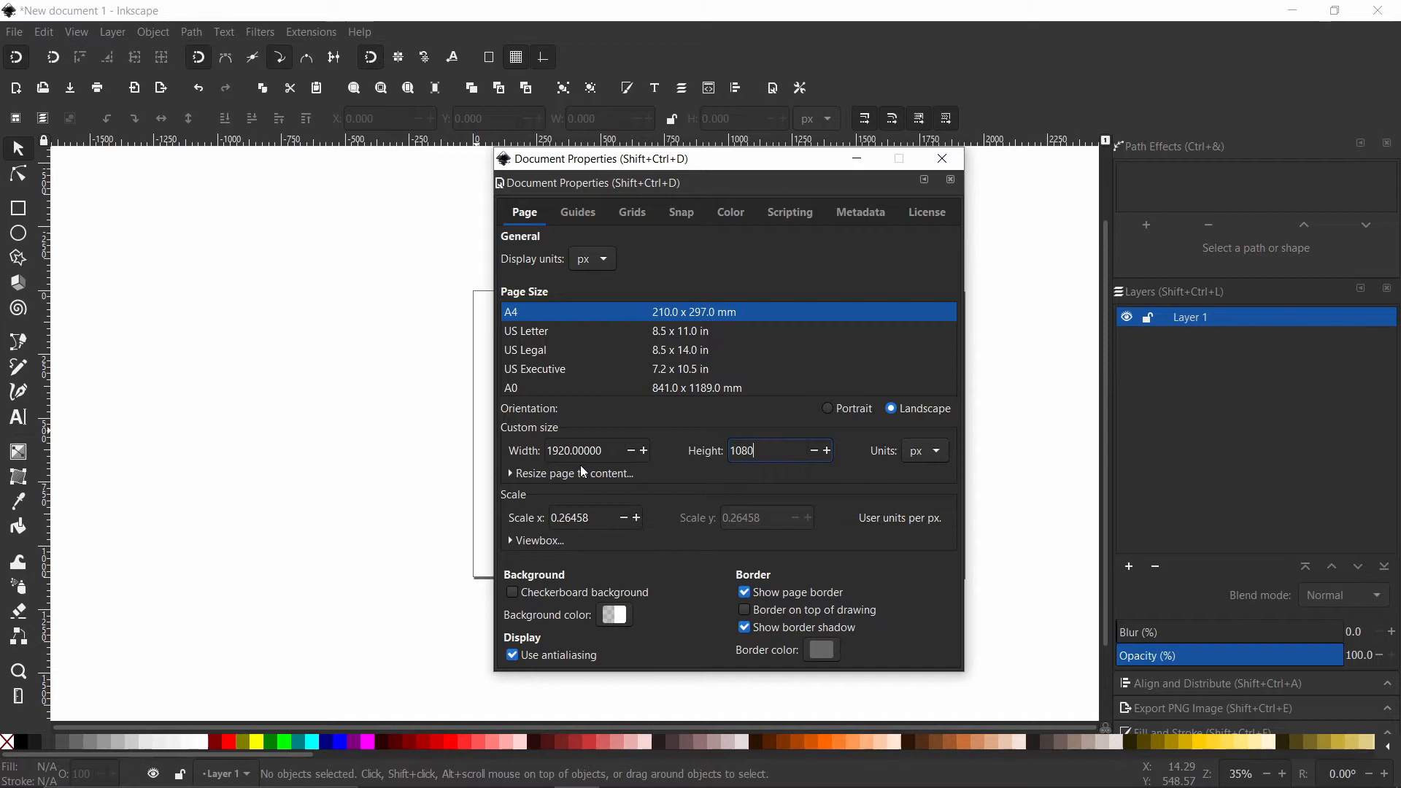
Finish setting the page size to 1920 × 1080 px and draw a rectangle about 1574 × 851 px inside the page.
click(942, 158)
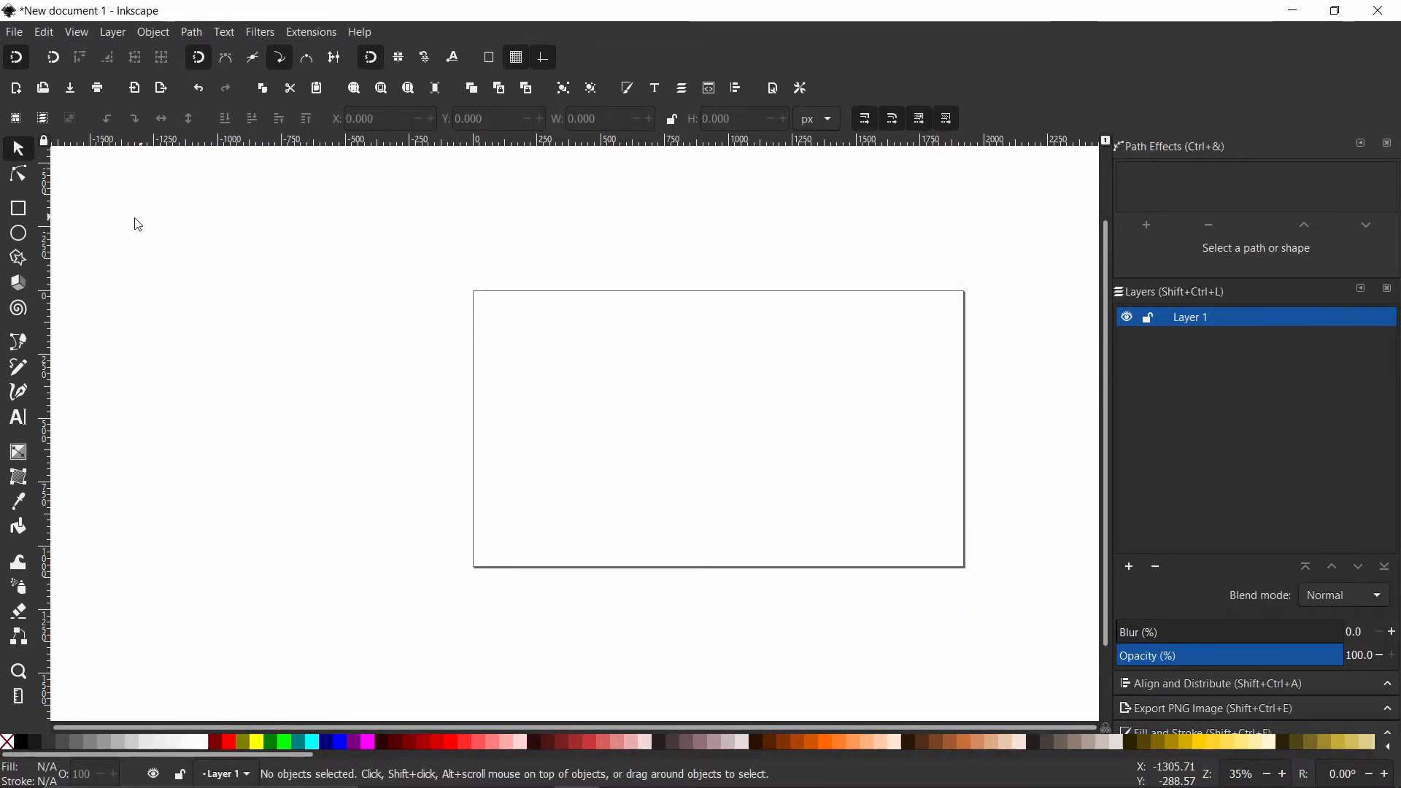
click(16, 218)
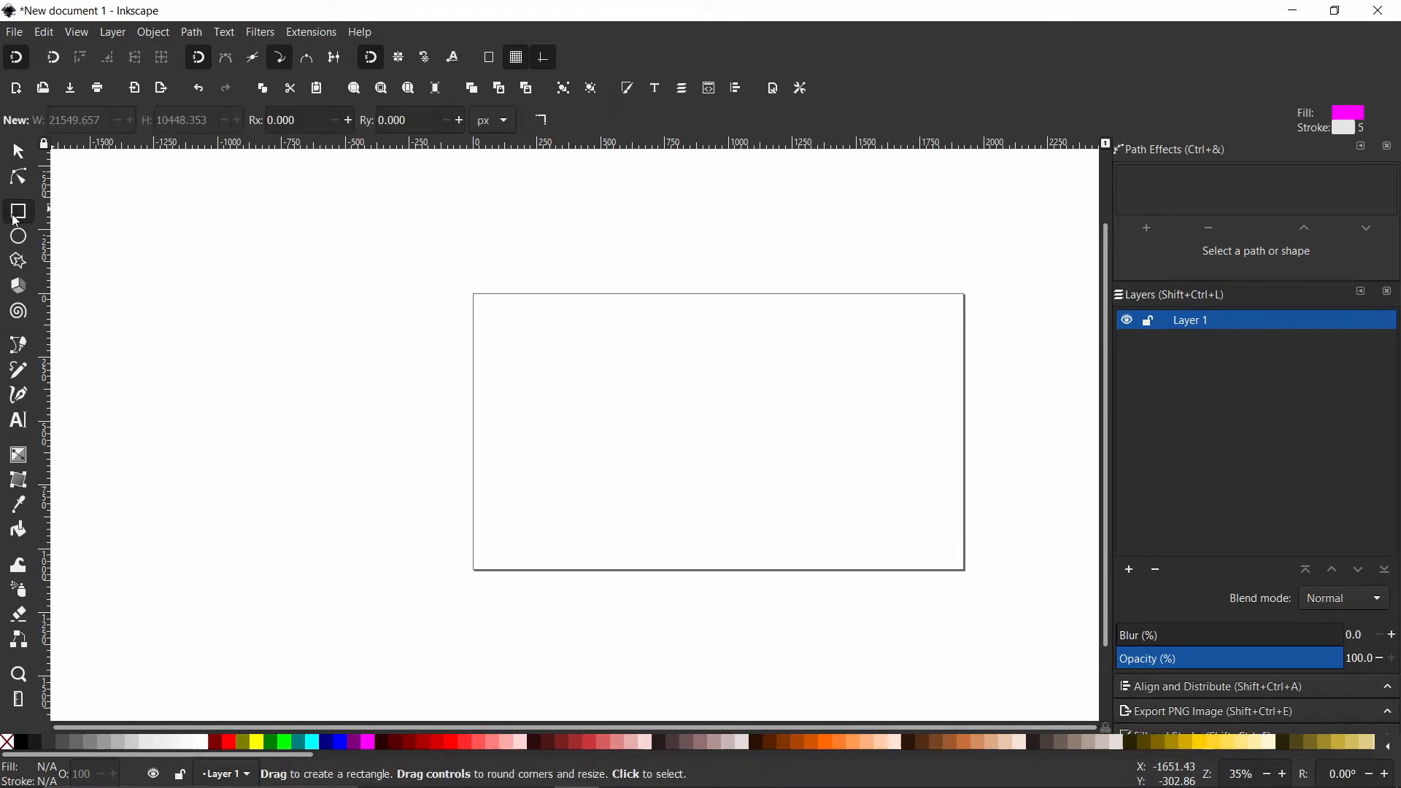
drag(529, 332, 929, 547)
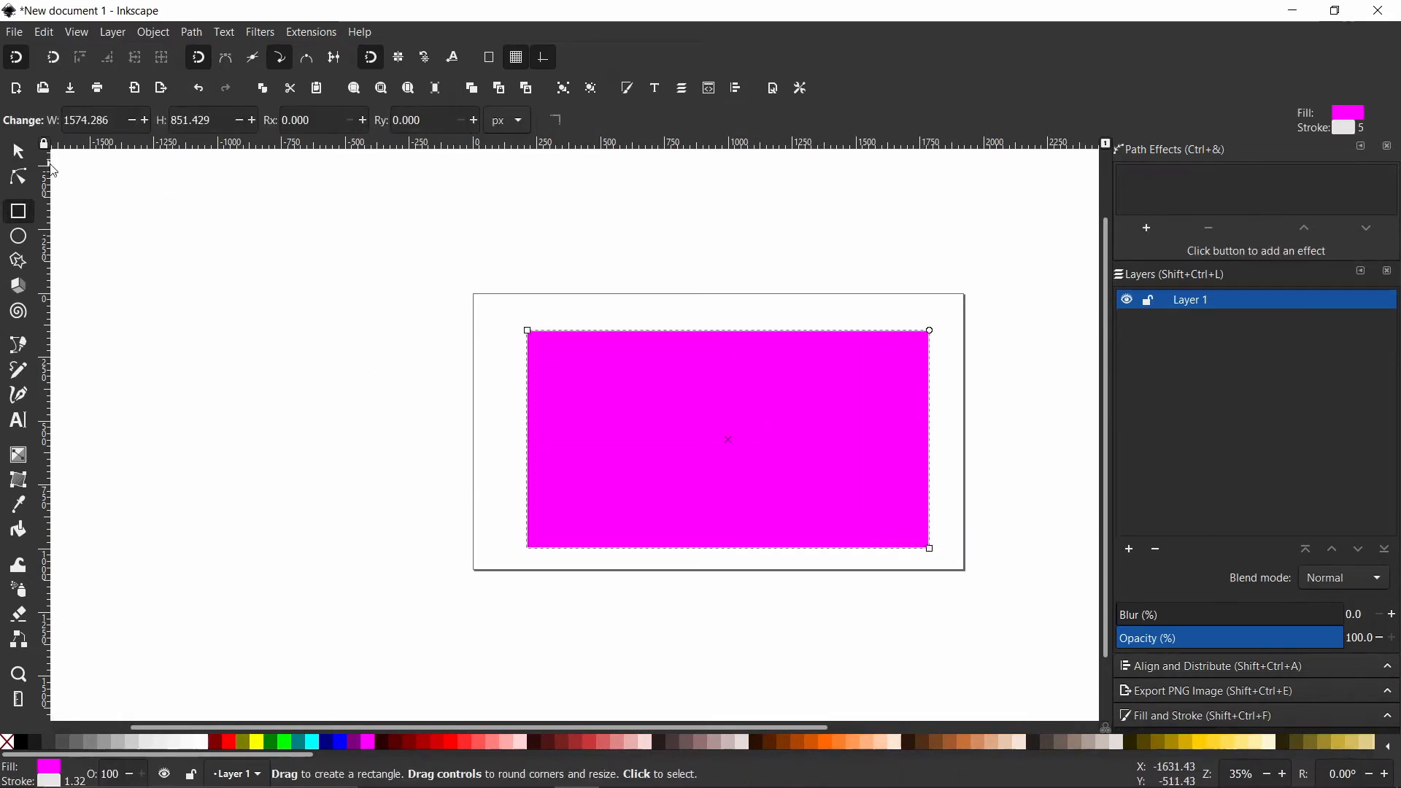
Place the magenta rectangle at X 0, Y 0 and set its size to 1920 × 1080 px.
click(18, 151)
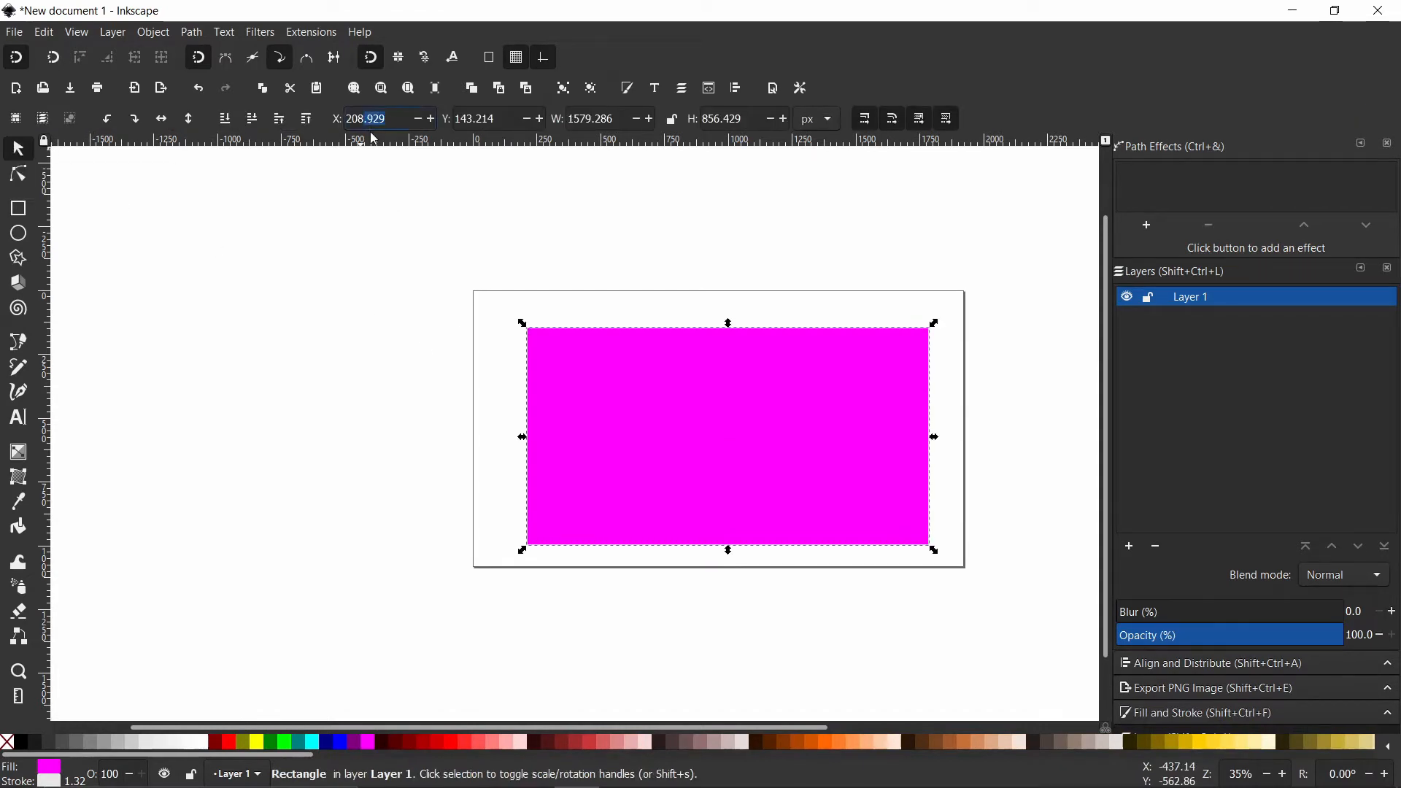
drag(389, 121, 337, 110)
text(0)
key(Tab)
text(0)
key(Tab)
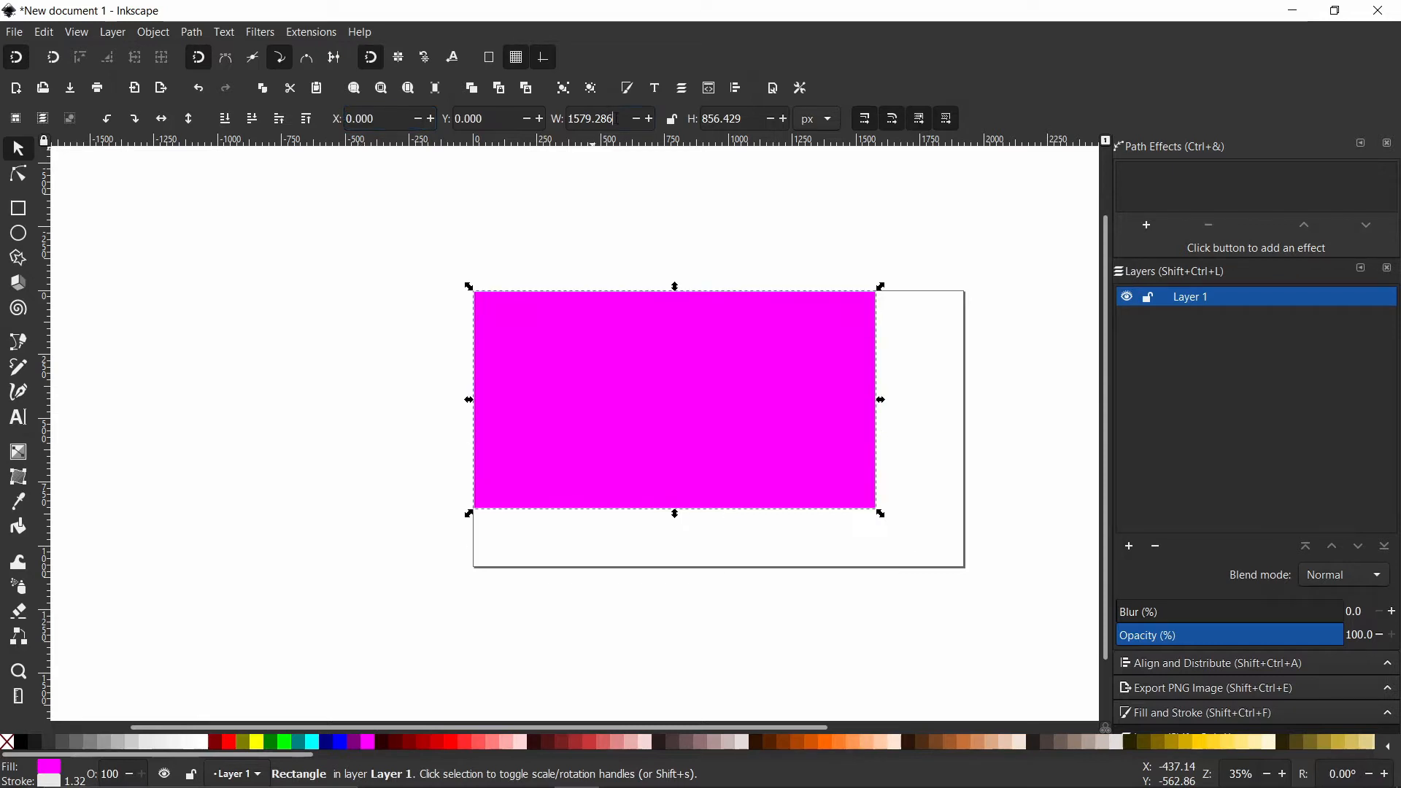
text(1920)
key(Tab)
text(1)
key(Return)
key(Escape)
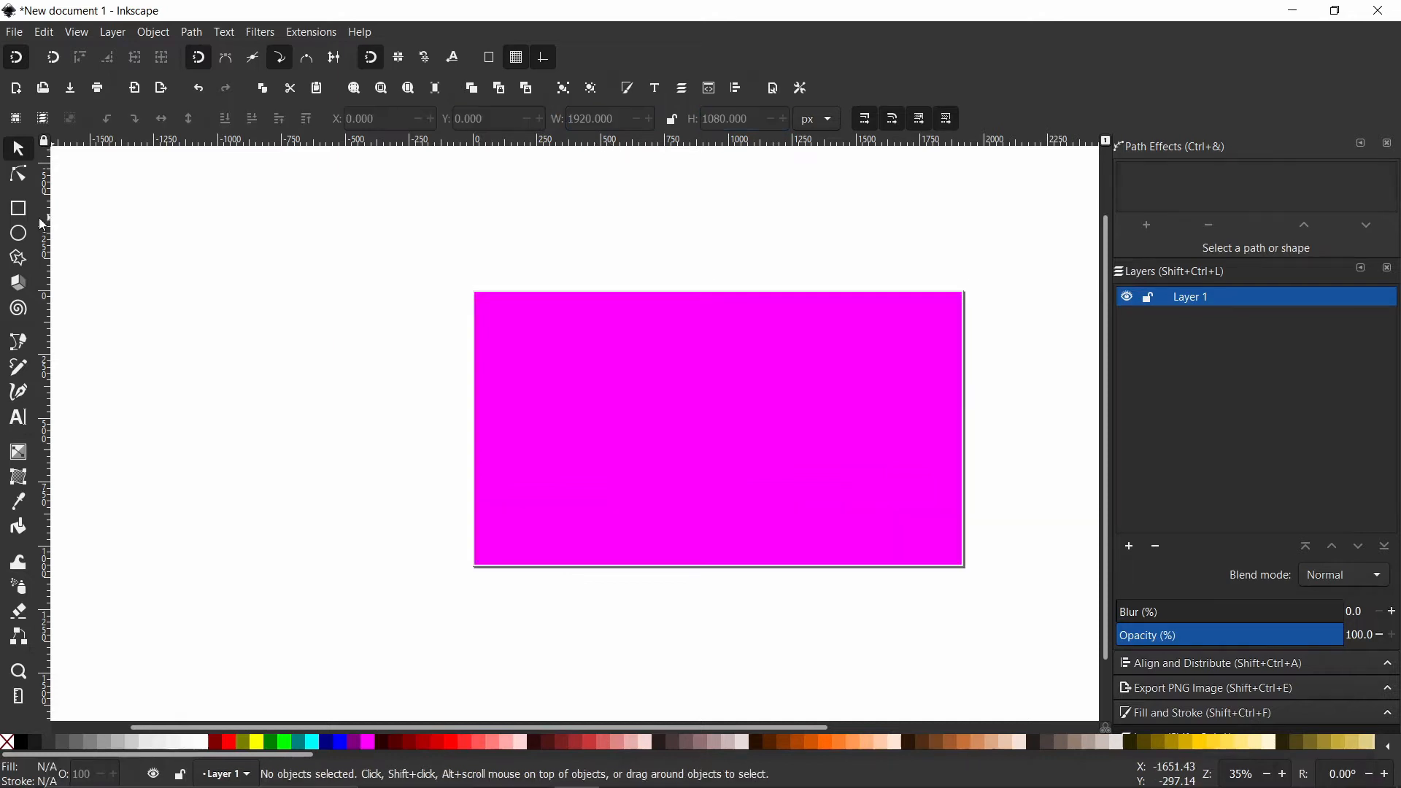
Draw a second rectangle about 1603 × 811 px inside the magenta one and fill it with blue.
click(19, 210)
drag(518, 332, 927, 541)
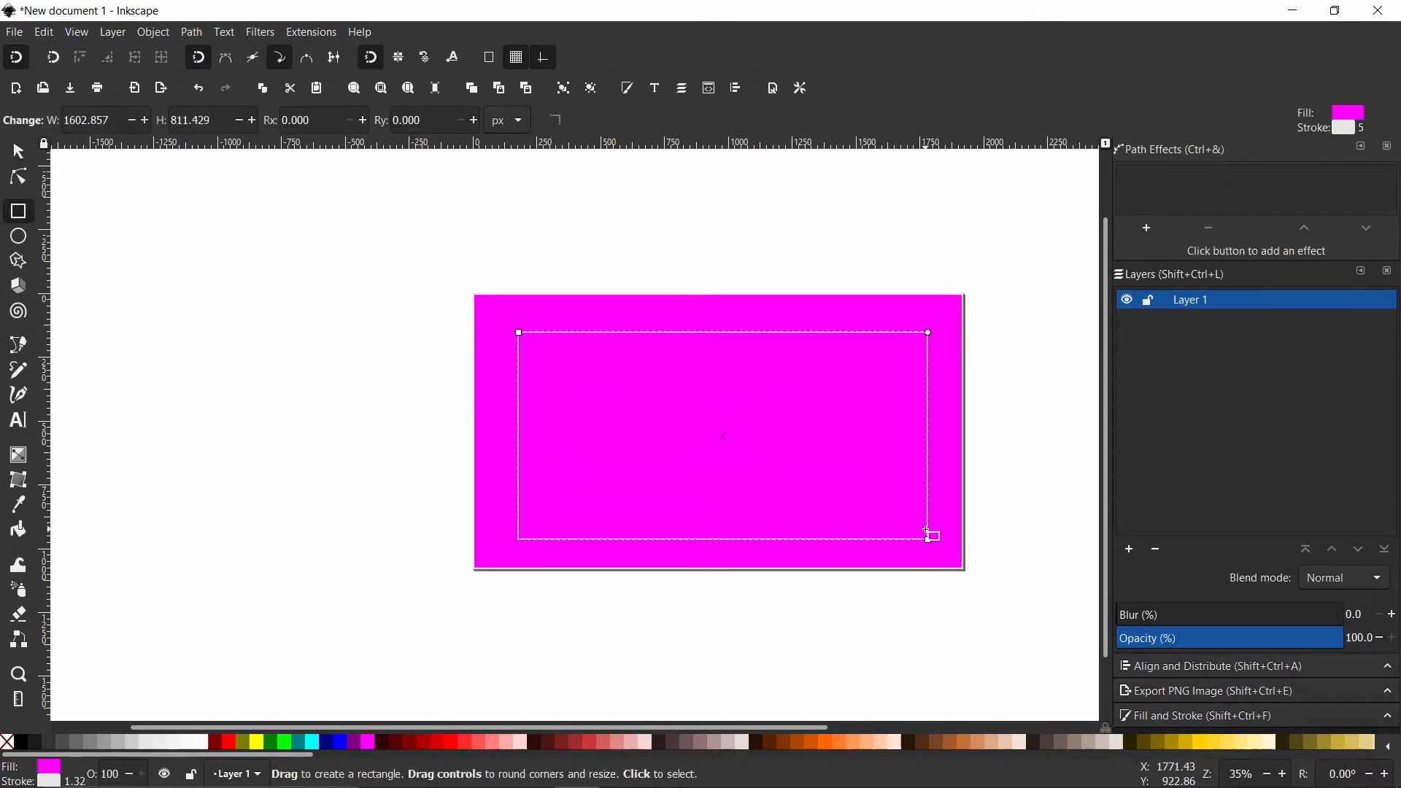
click(343, 746)
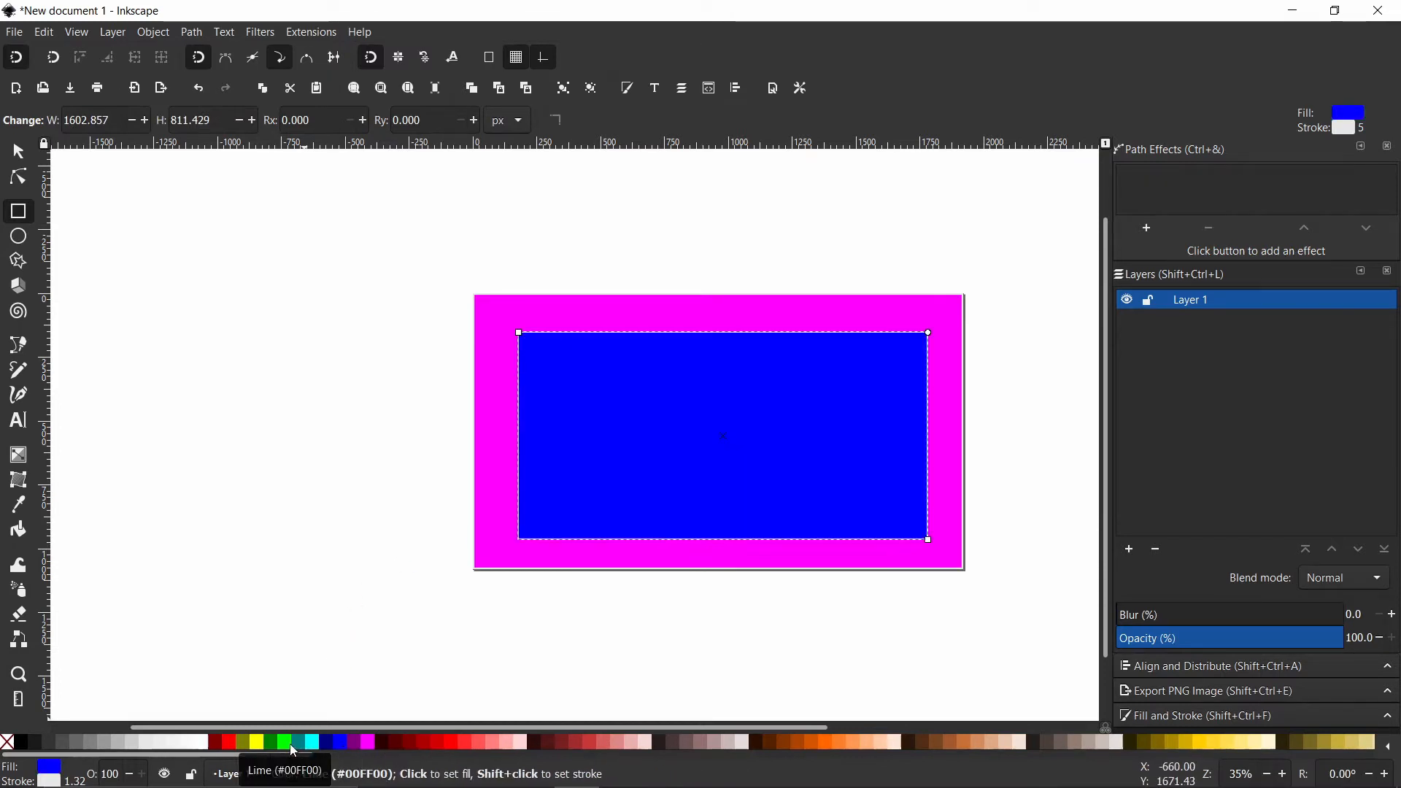
Place the blue rectangle at X 30, Y 30 and set its size to 1860 × 1020 px.
click(20, 153)
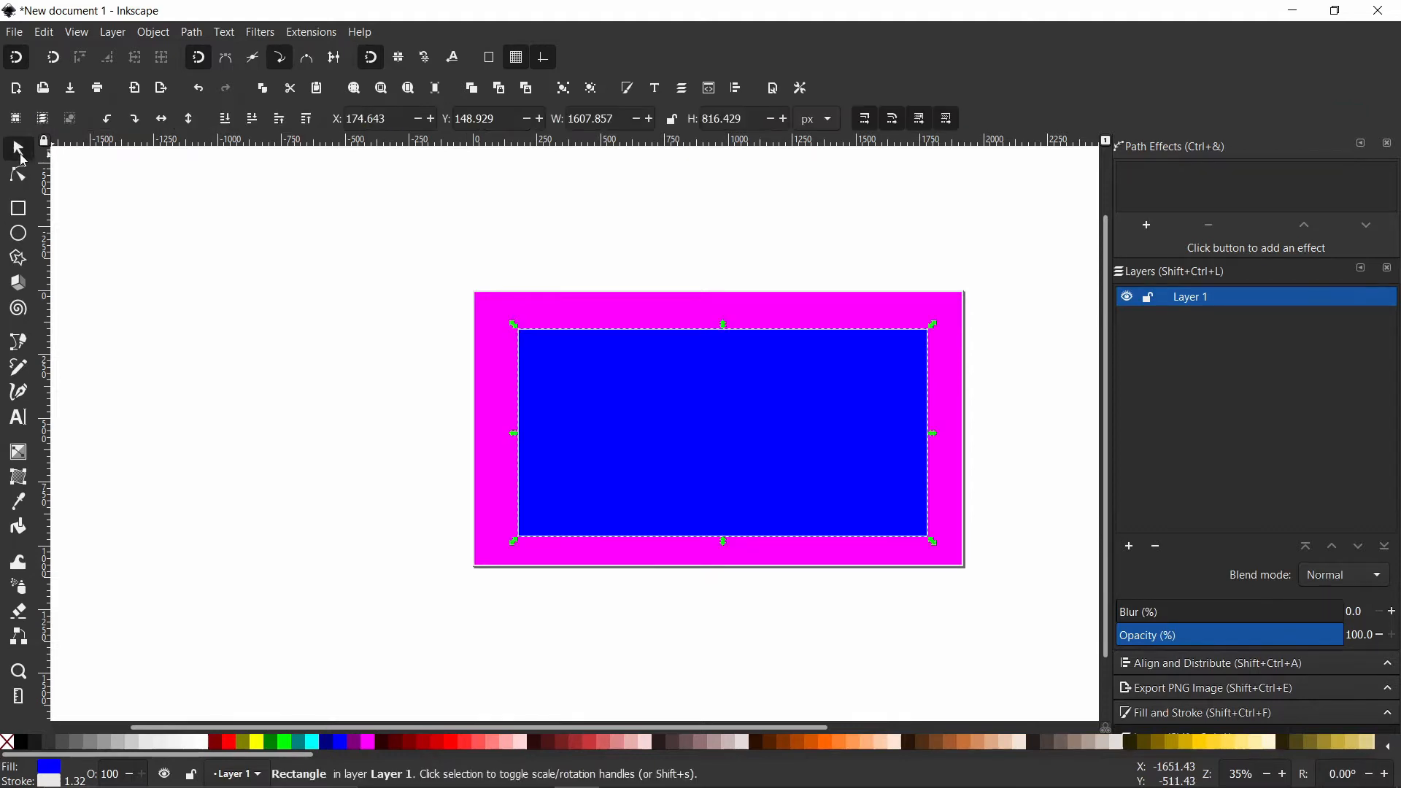
click(385, 118)
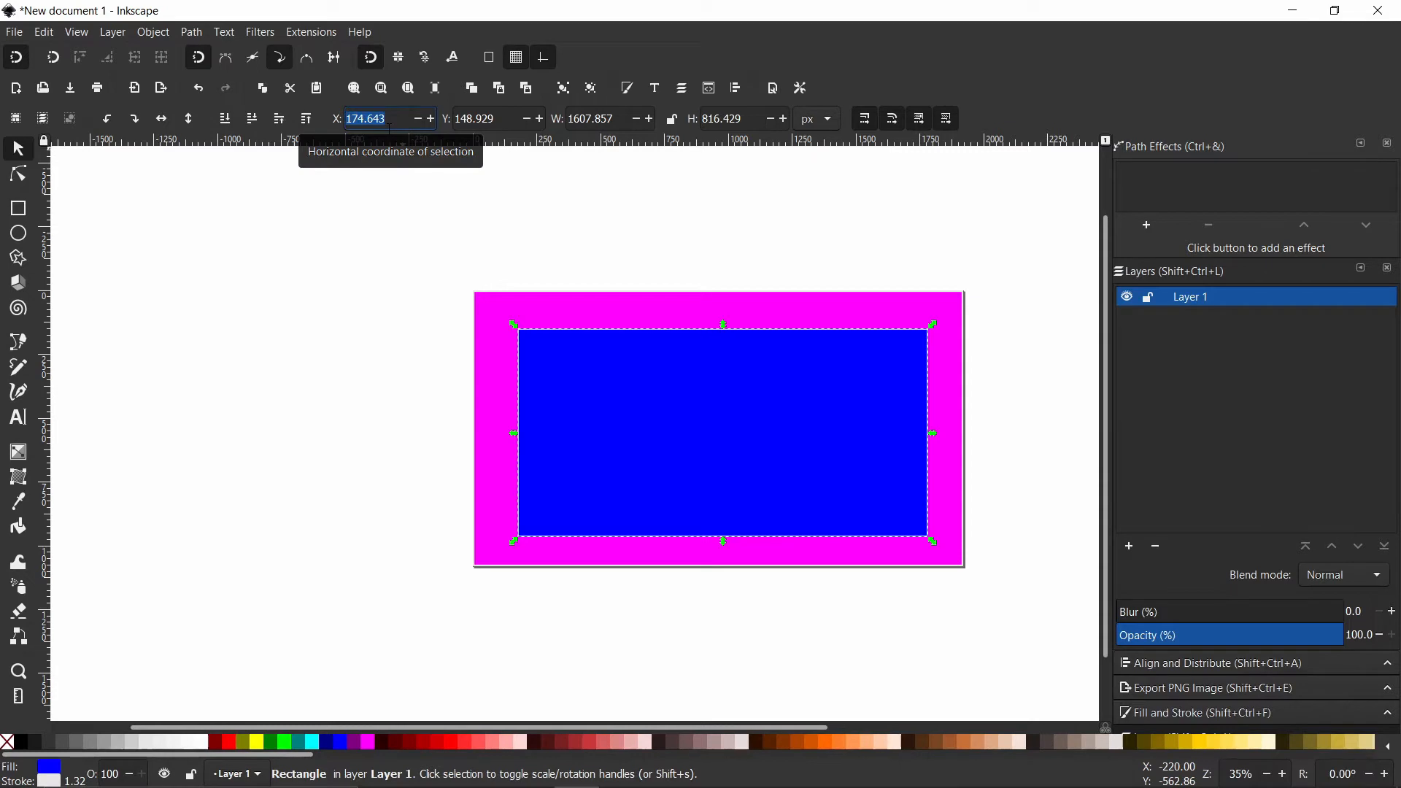
text(3)
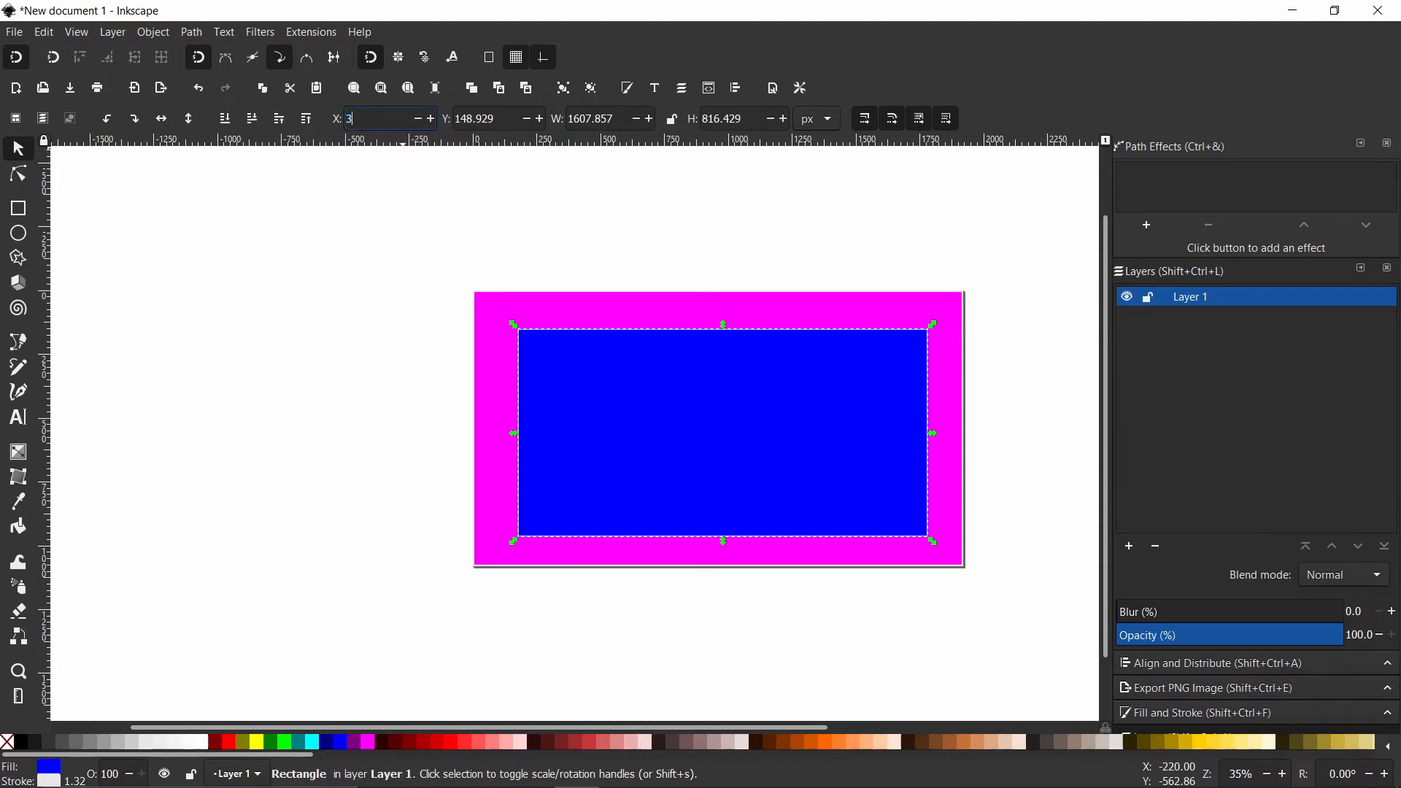
text(0)
key(Tab)
text(30)
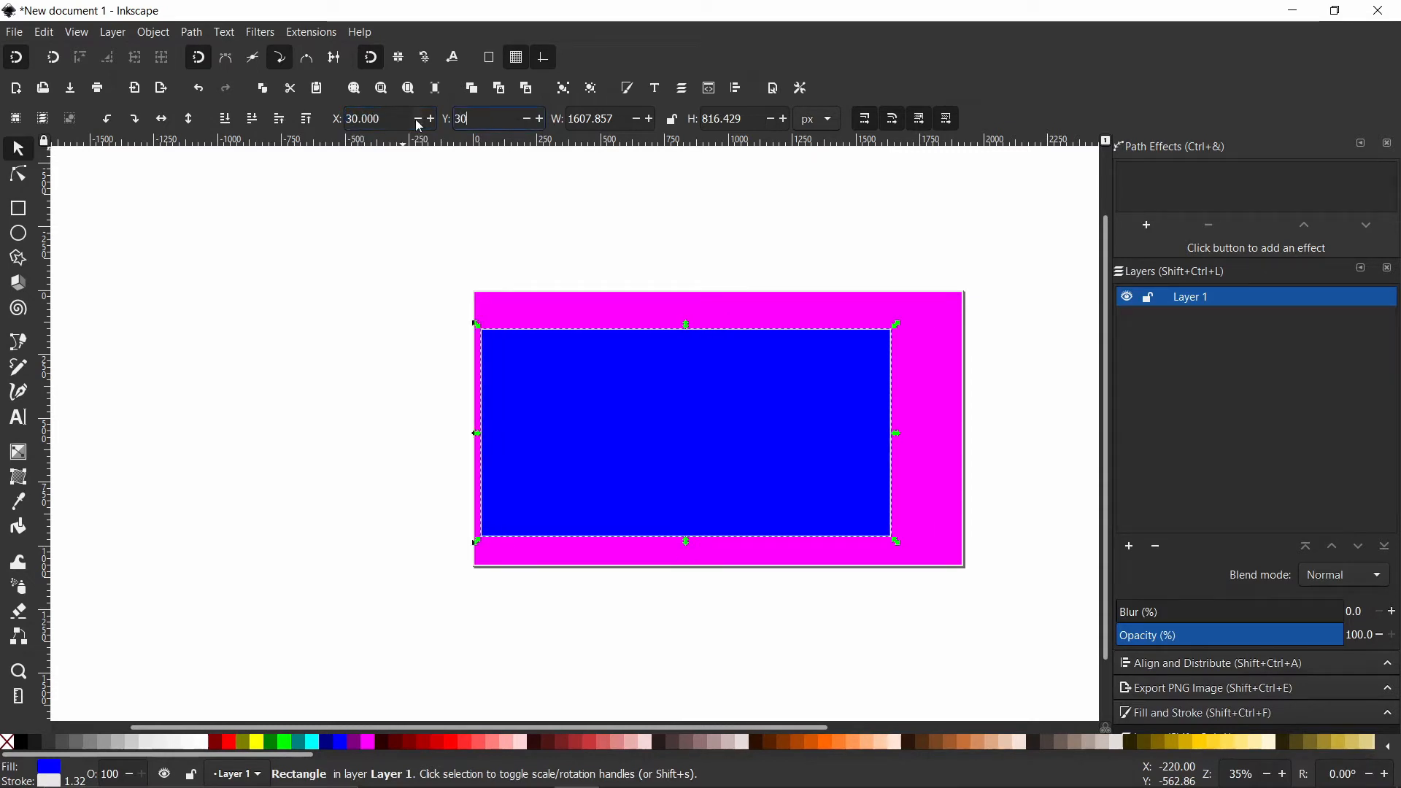
key(Tab)
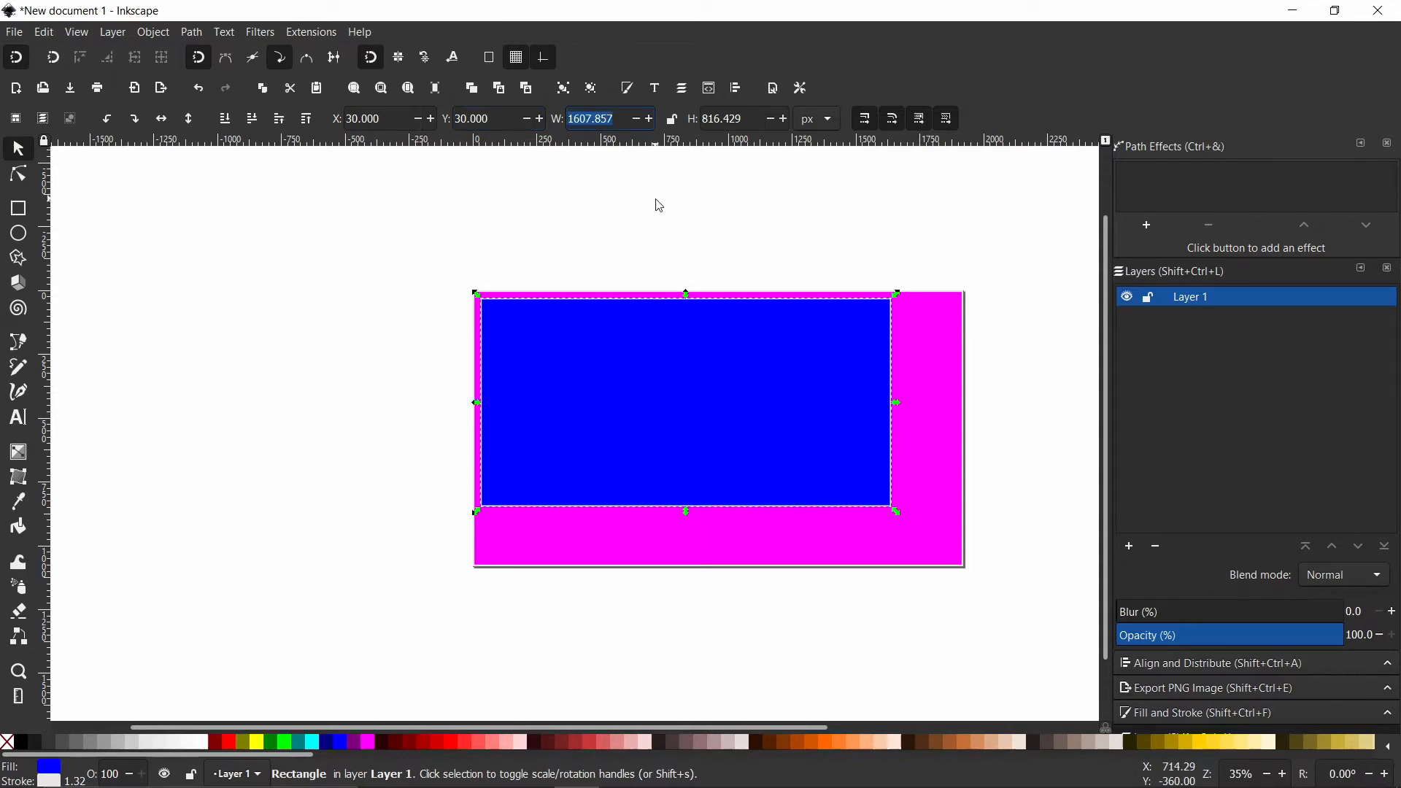
text(1)
key(Tab)
text(1)
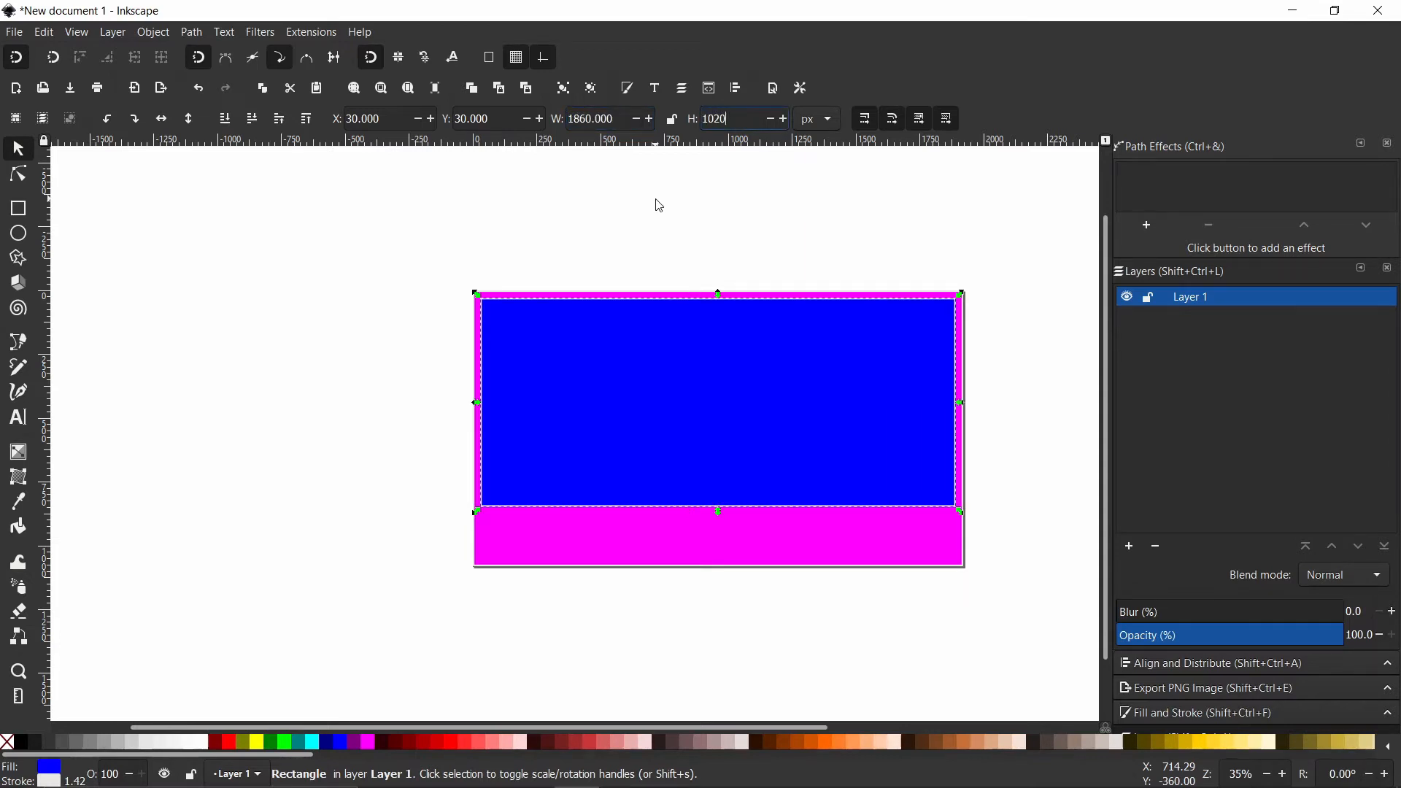
key(Return)
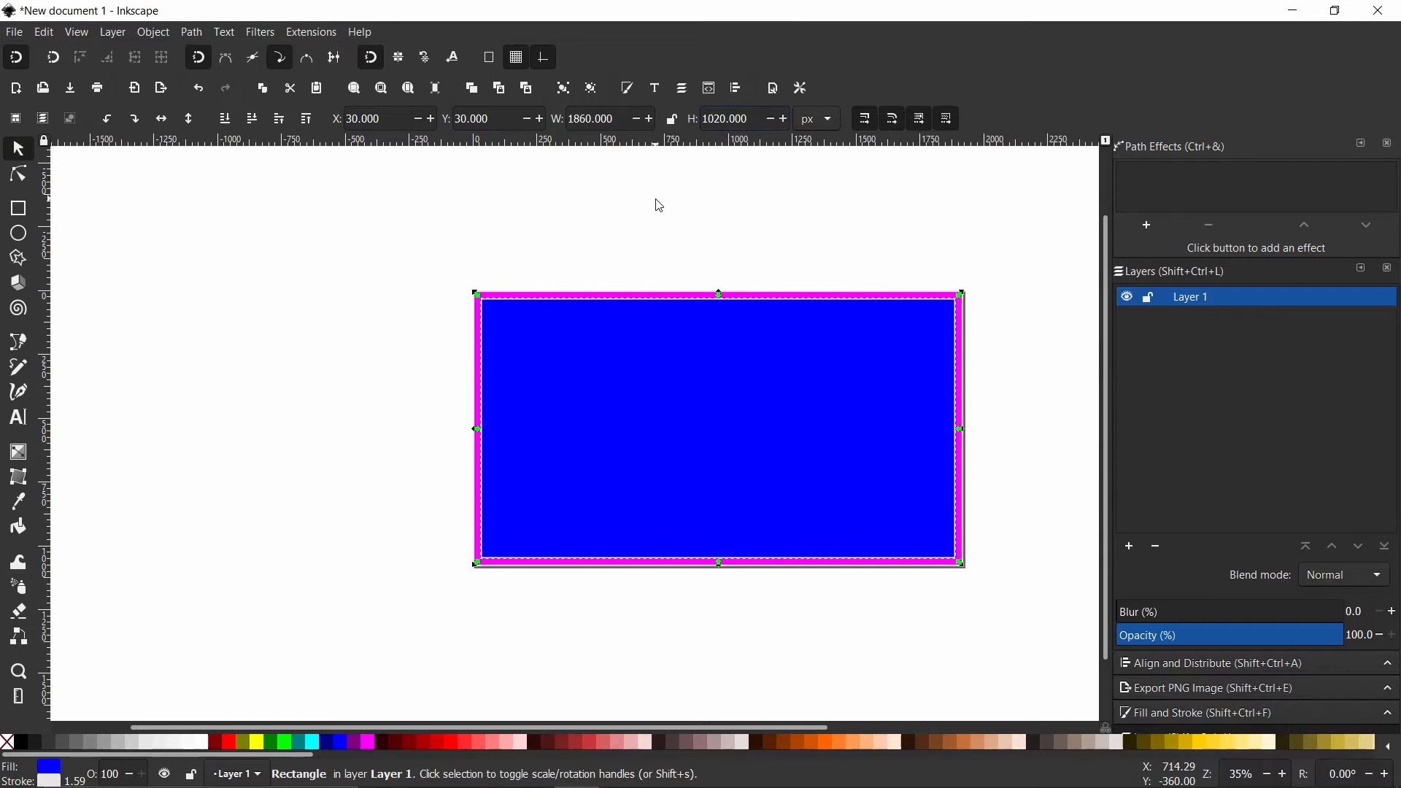
click(713, 265)
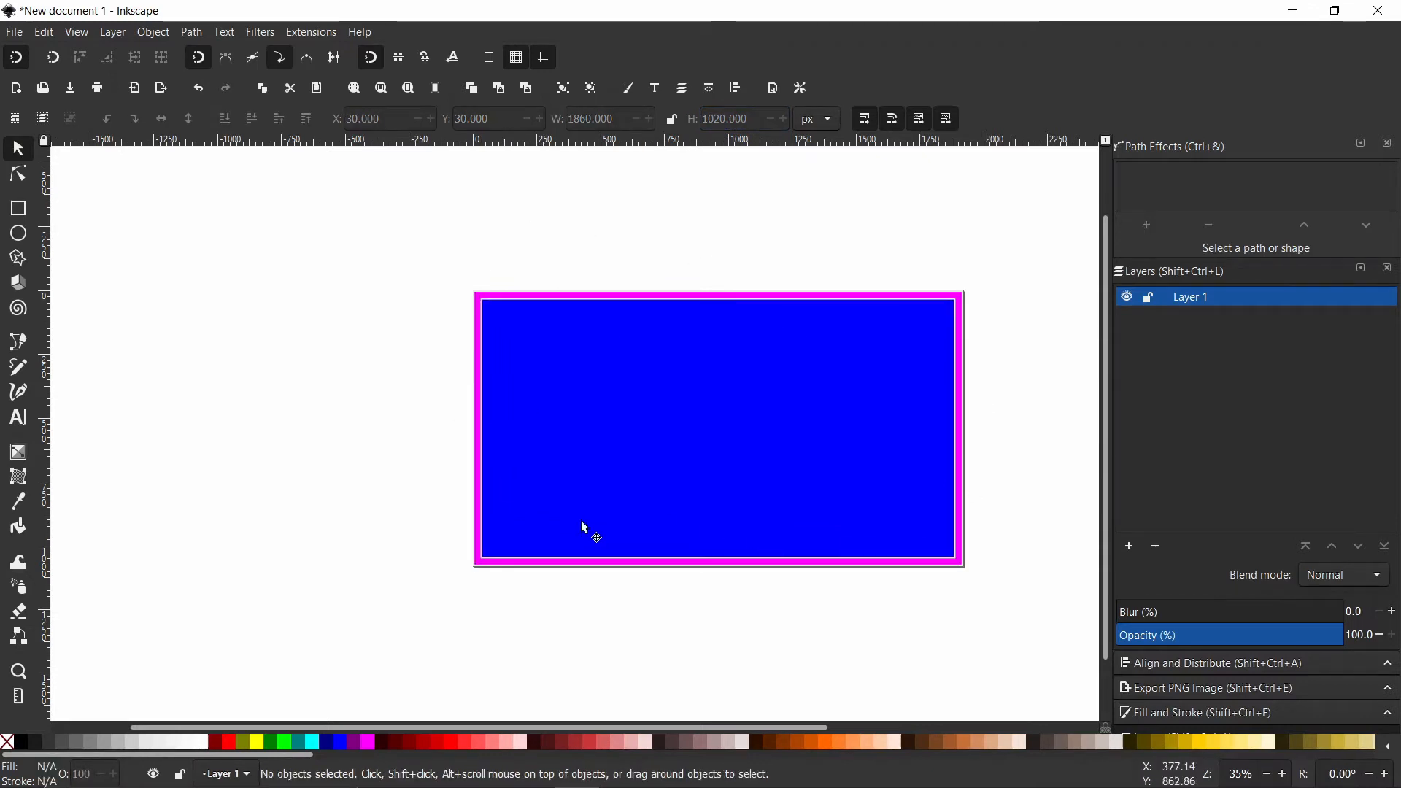
Subtract the blue rectangle from the magenta one with the Difference path operation to make a hollow frame.
click(589, 389)
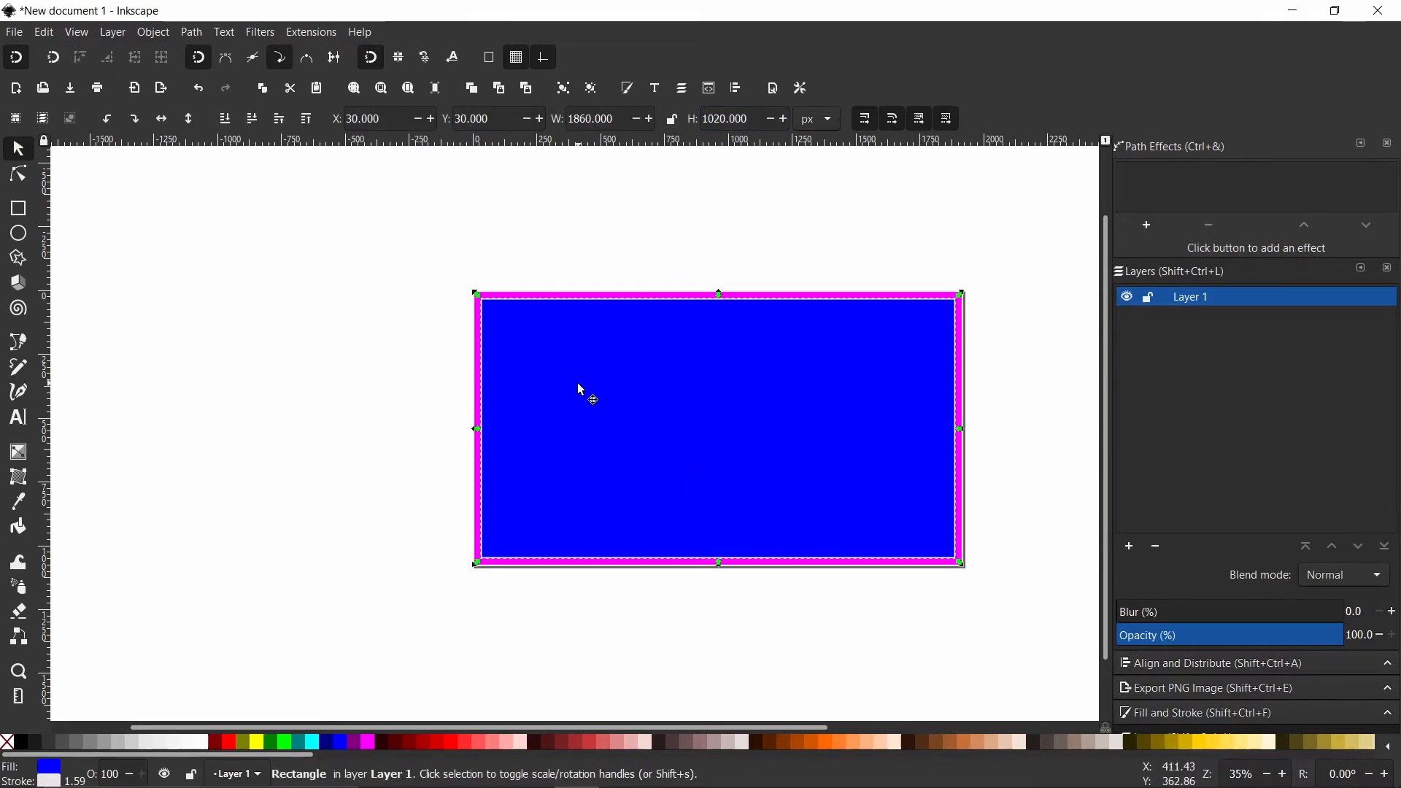
shift+click(478, 396)
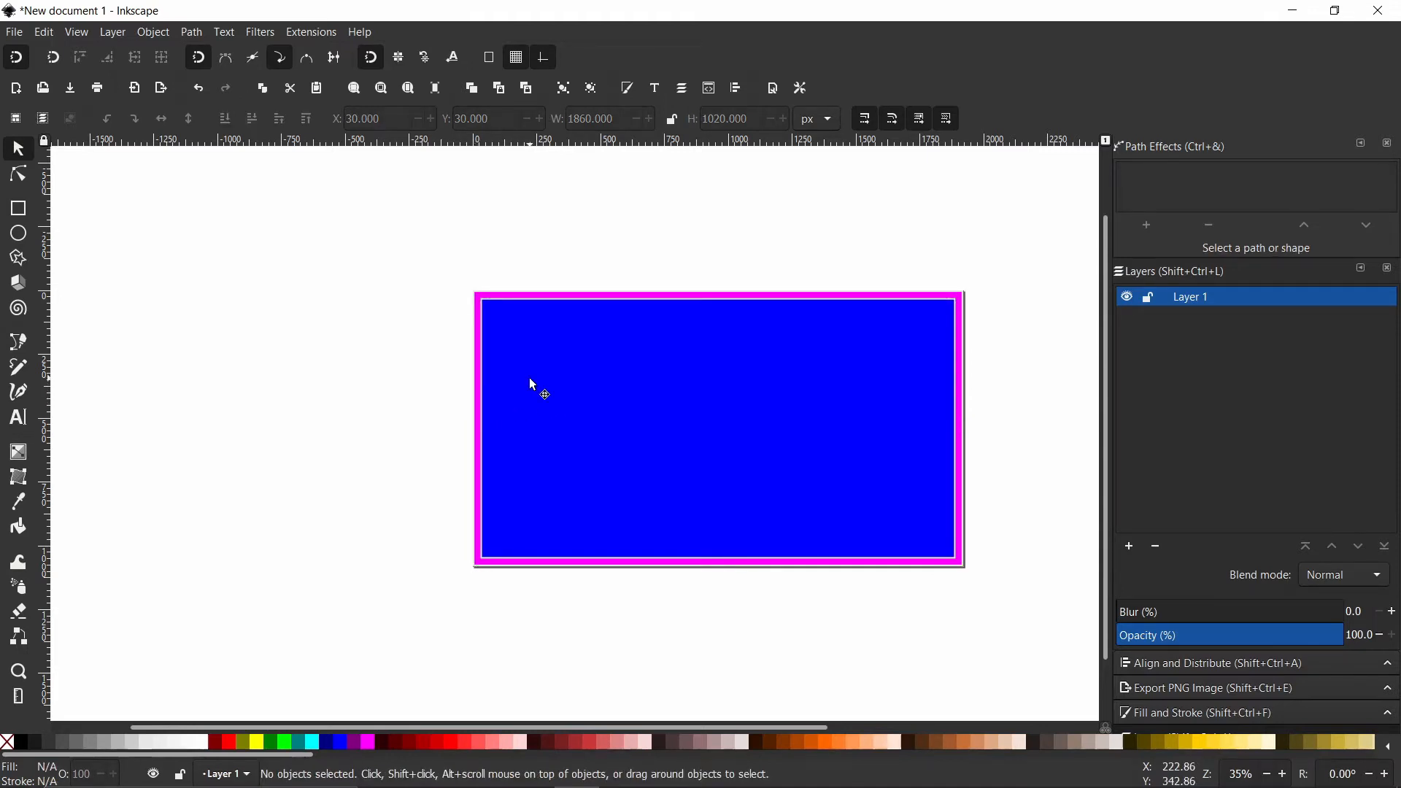
click(488, 388)
shift+click(476, 387)
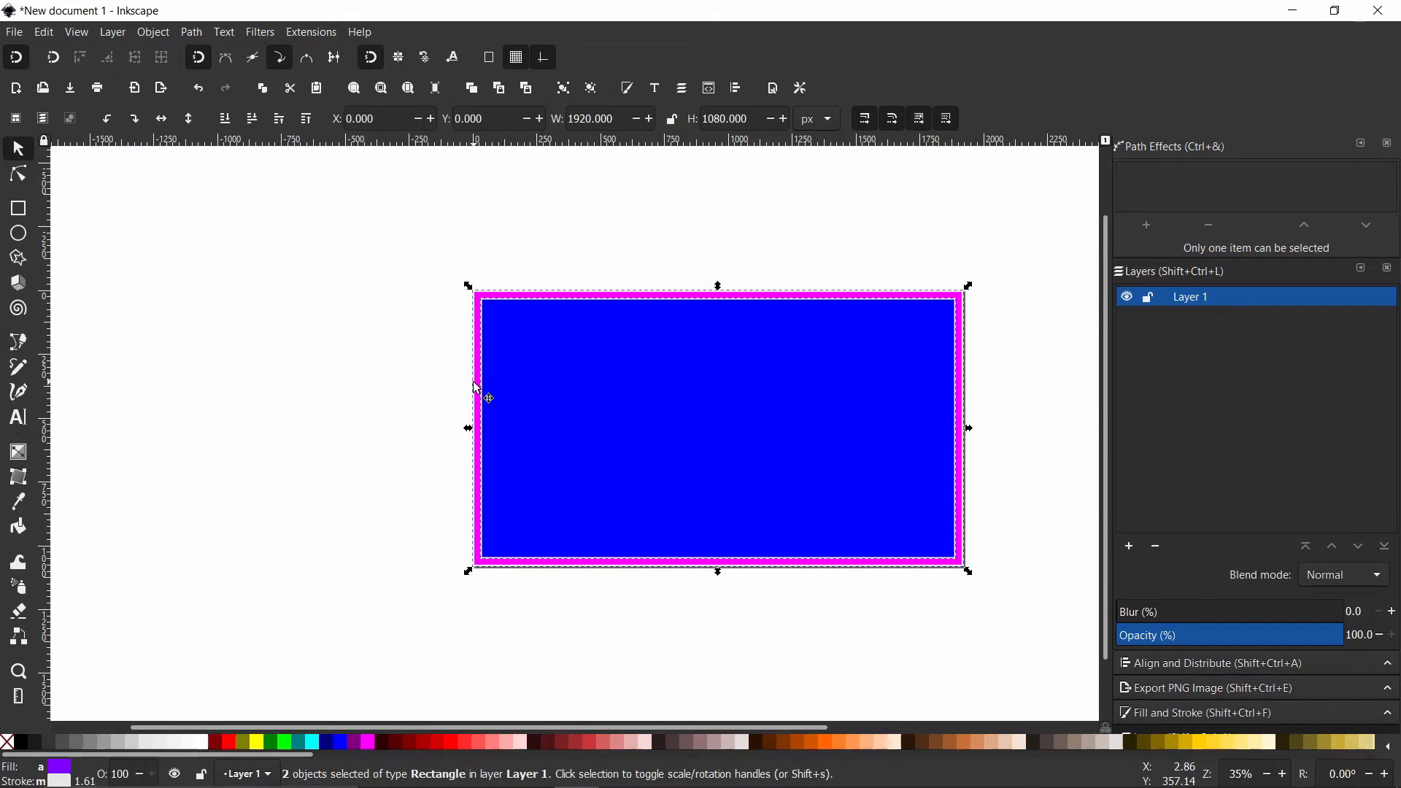
click(192, 32)
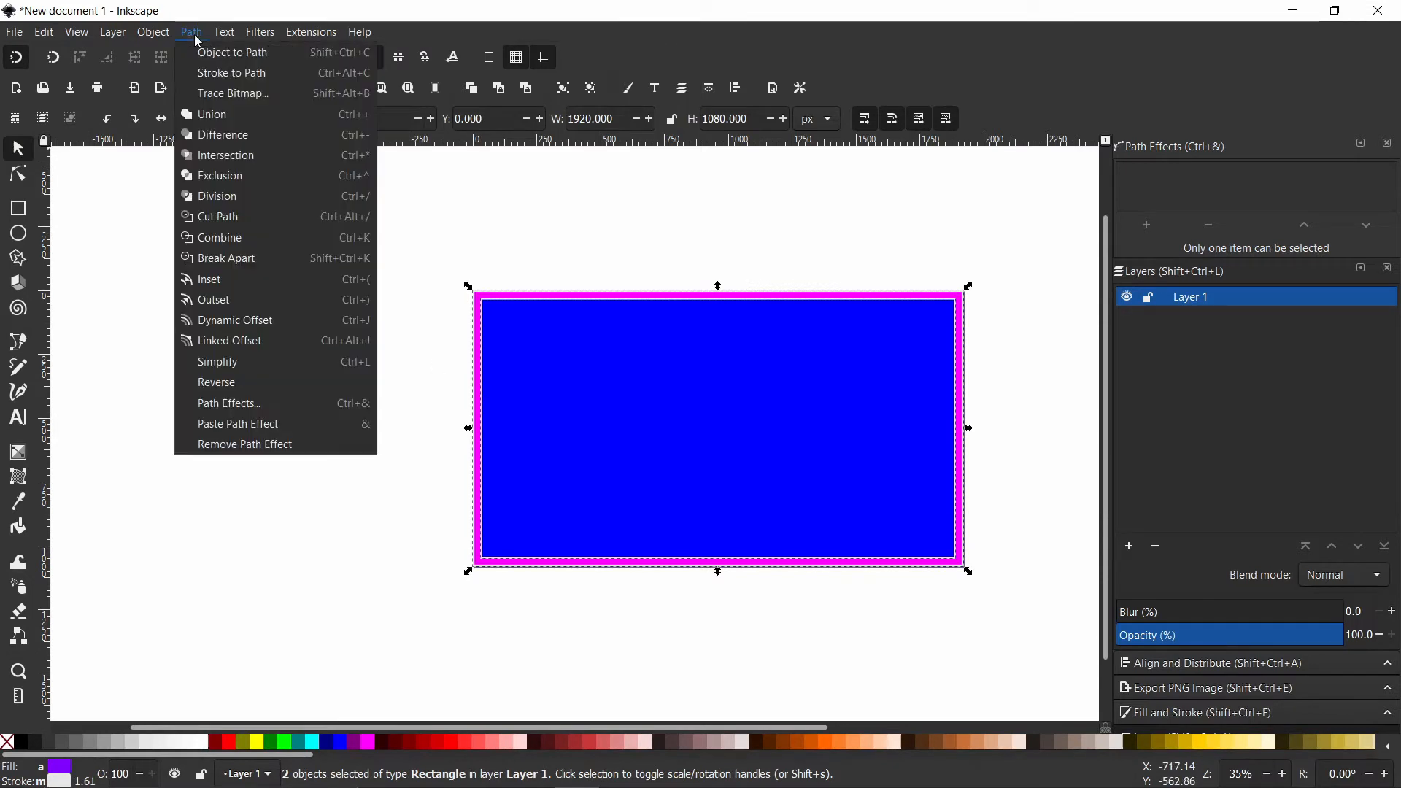
click(217, 138)
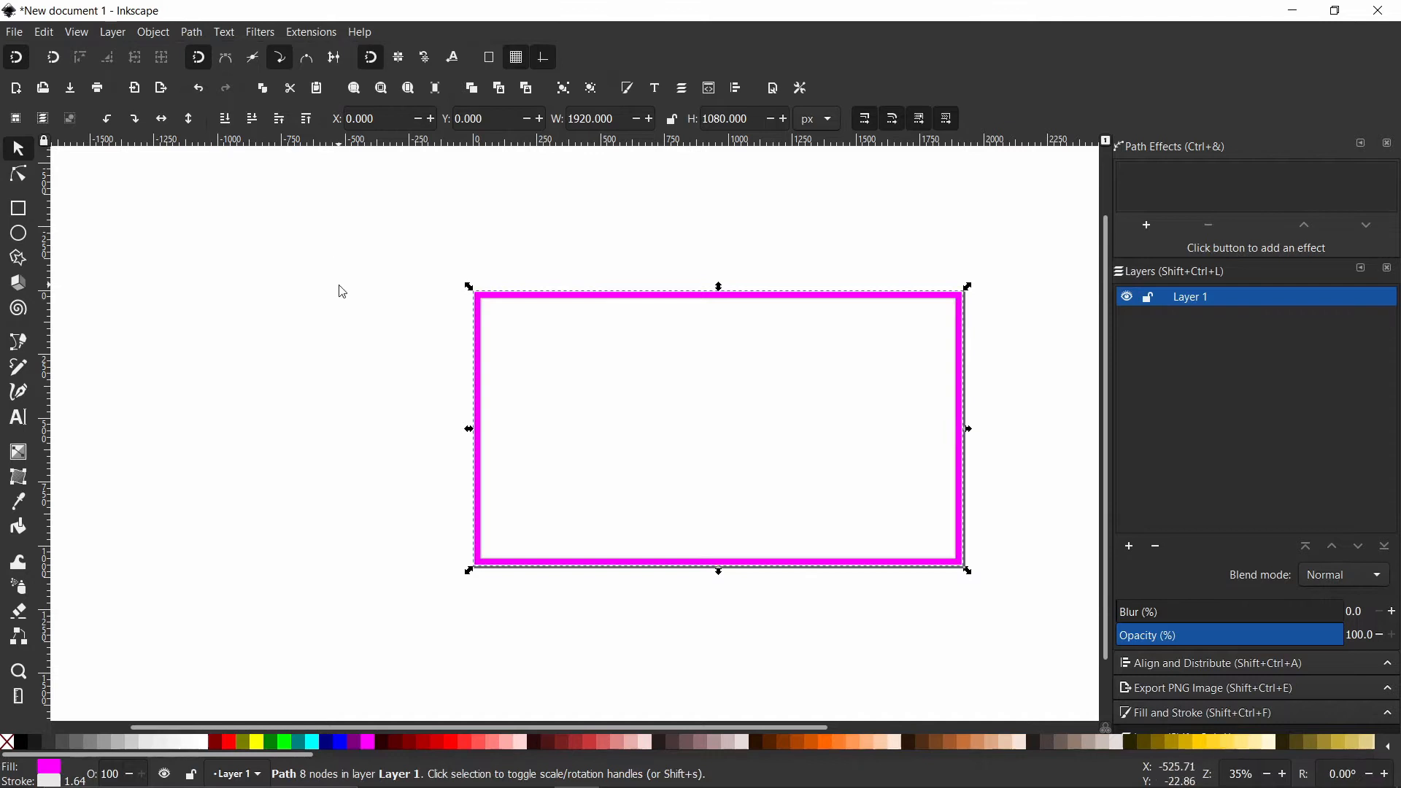
click(343, 292)
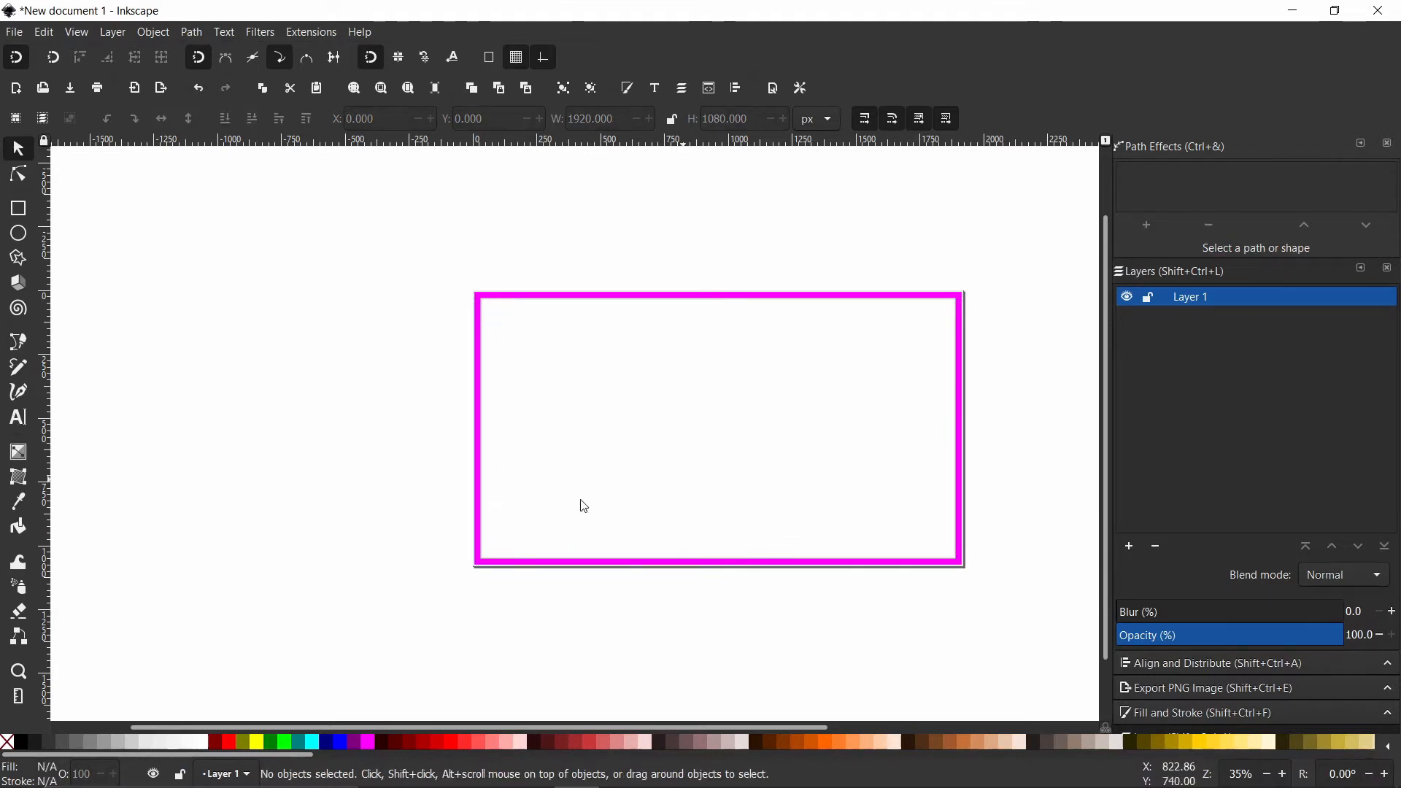
Set the magenta frame's stroke width to 5 px in the Fill and Stroke settings.
click(154, 31)
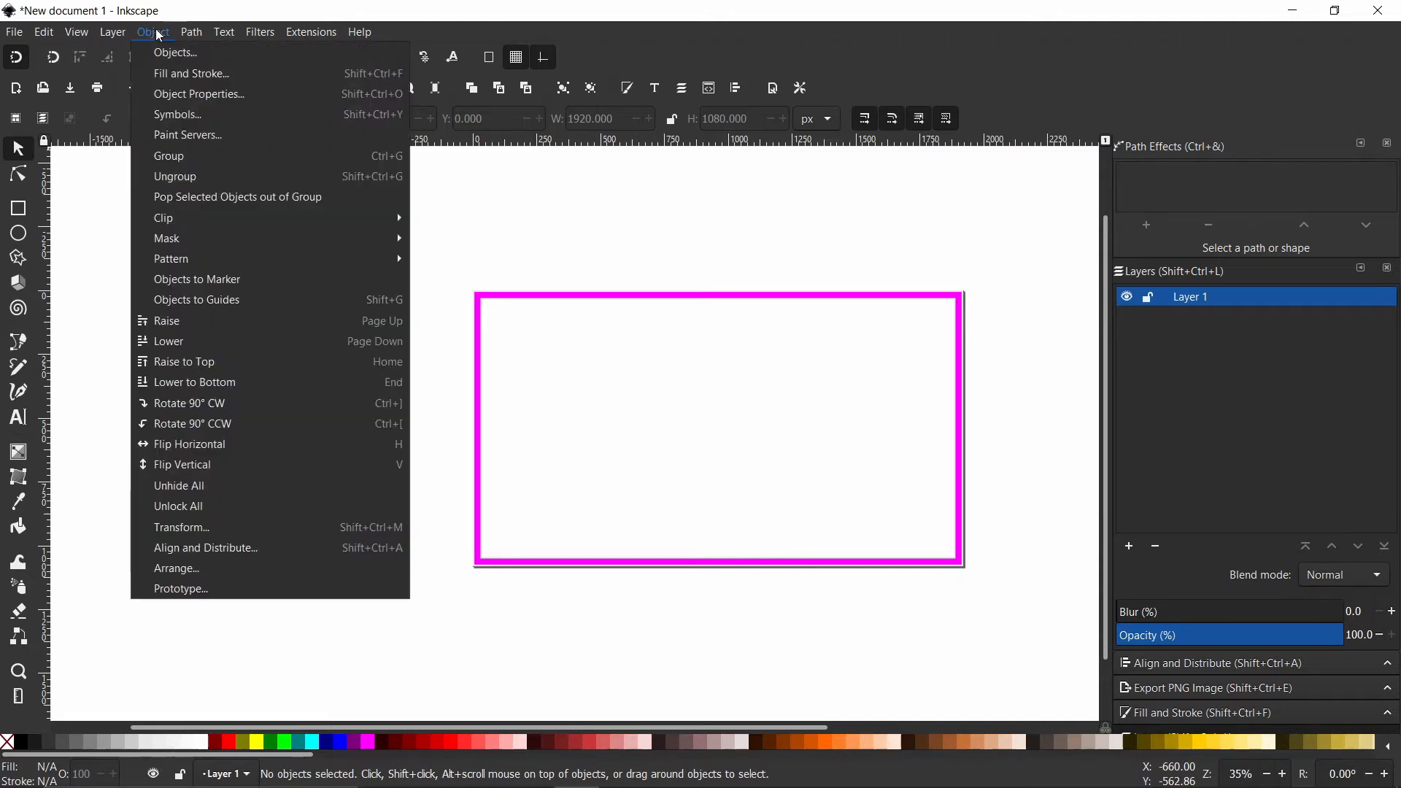
click(159, 73)
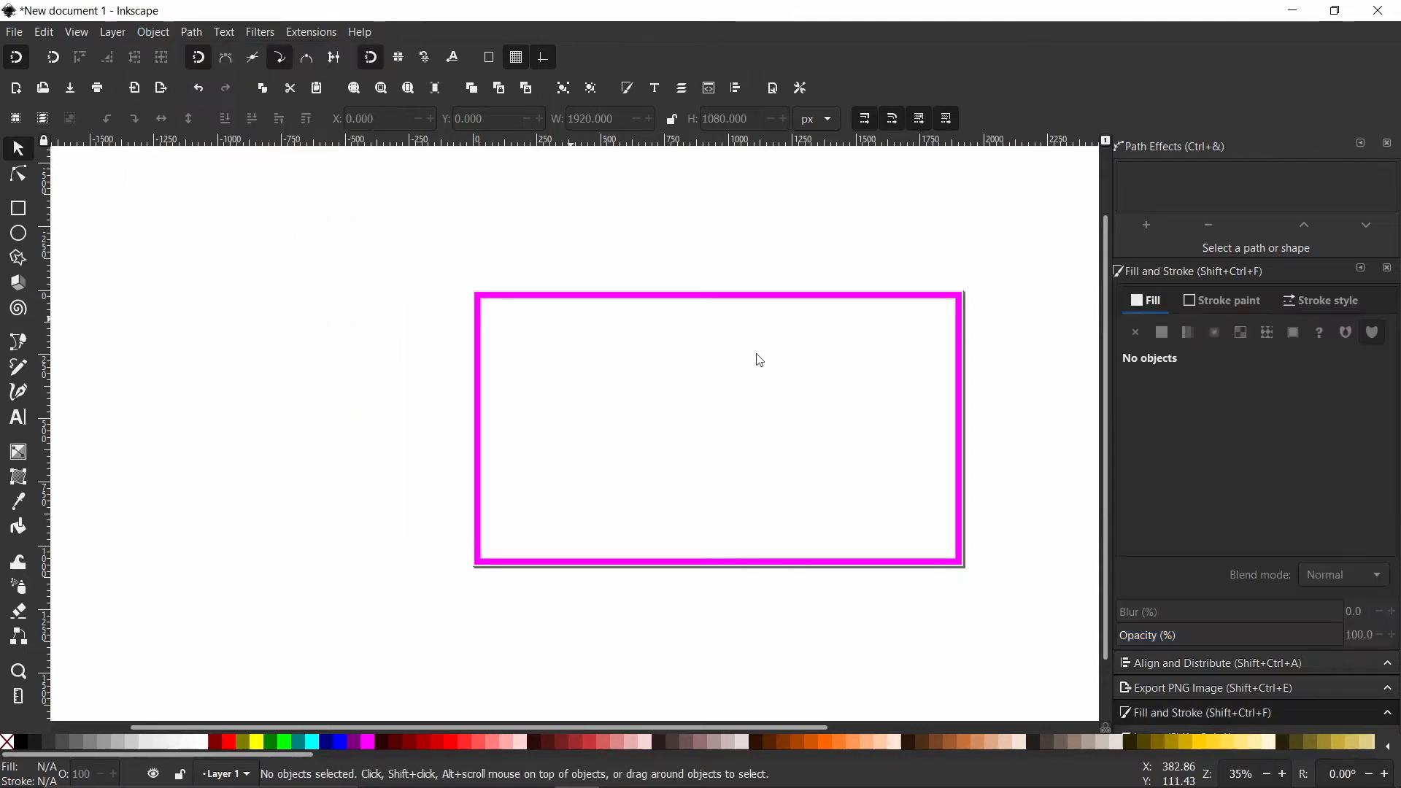
click(950, 299)
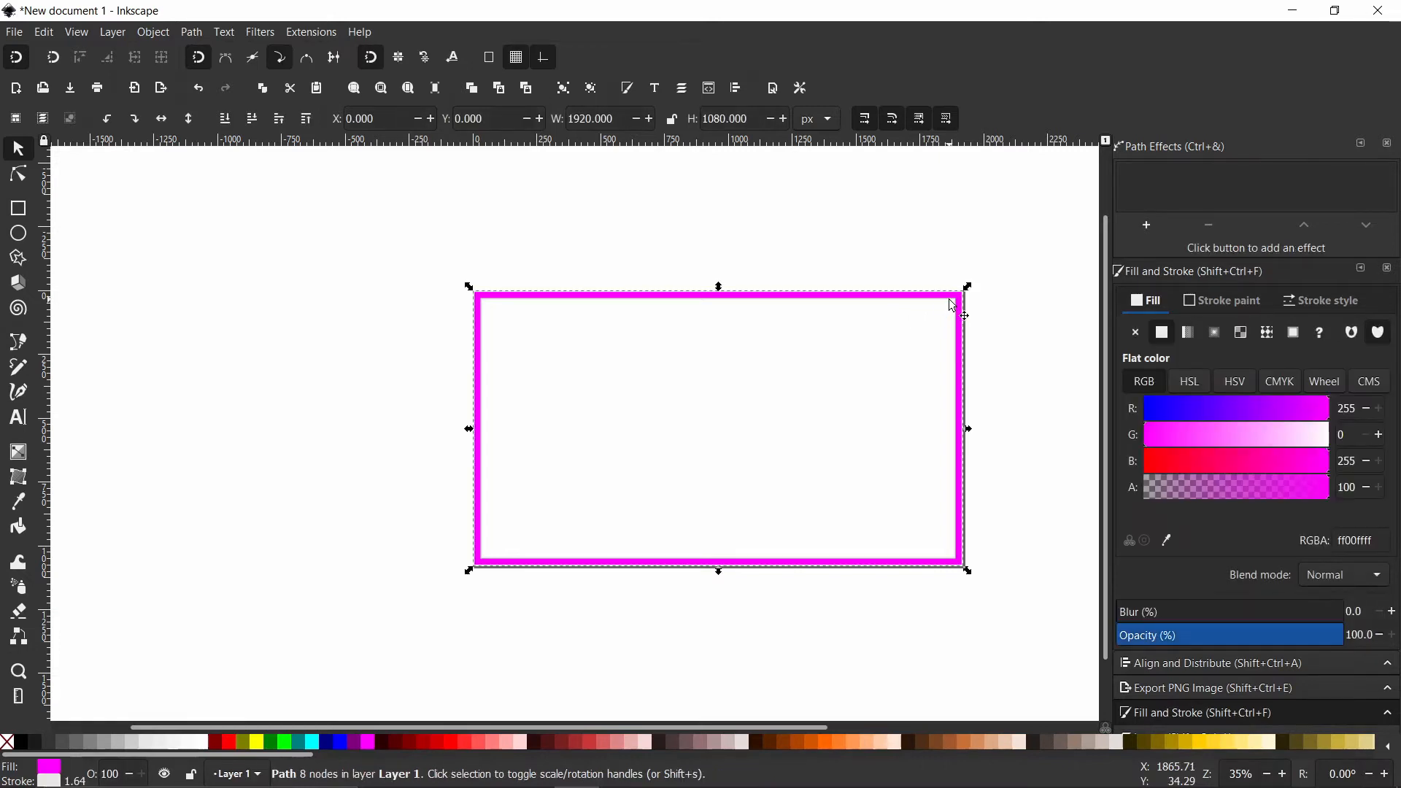
click(1318, 301)
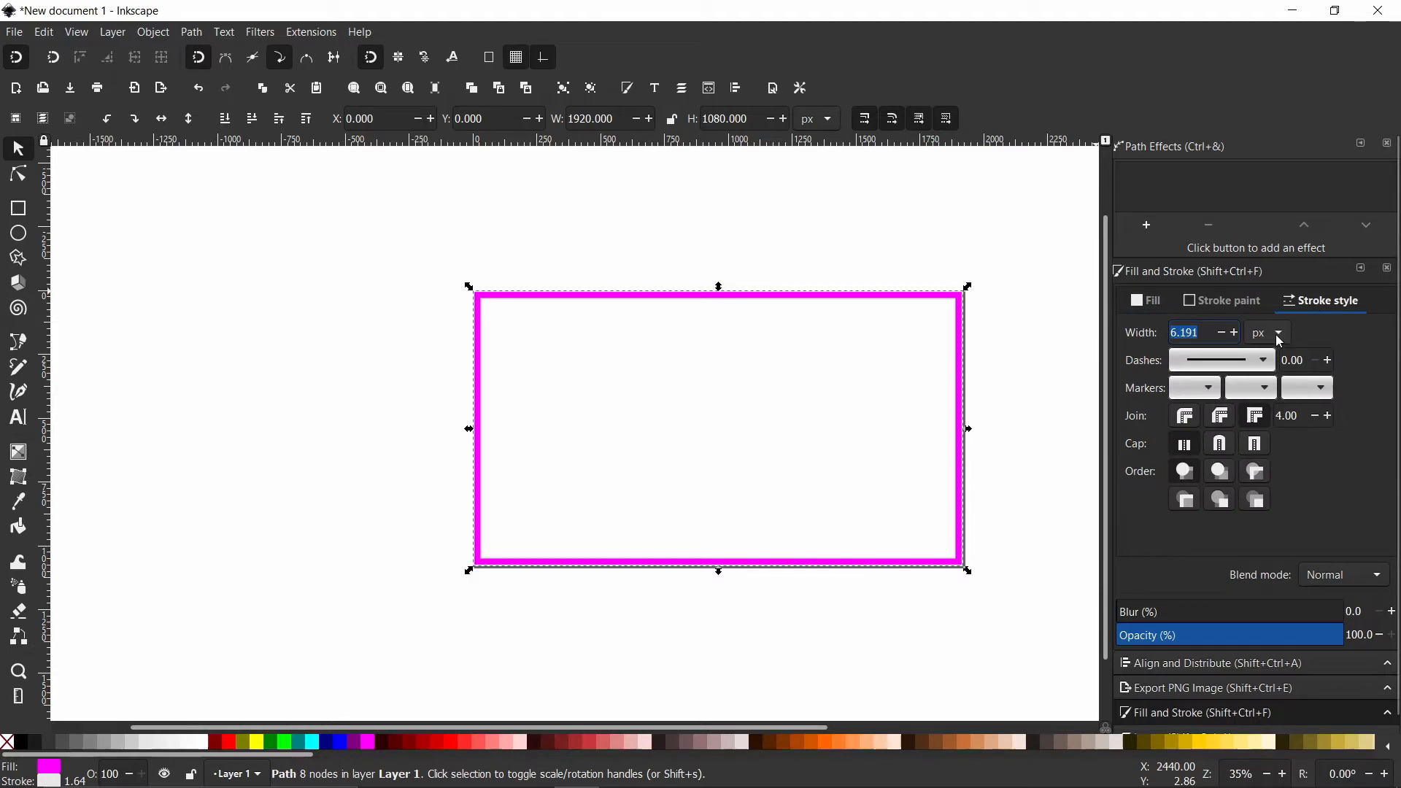
text(5)
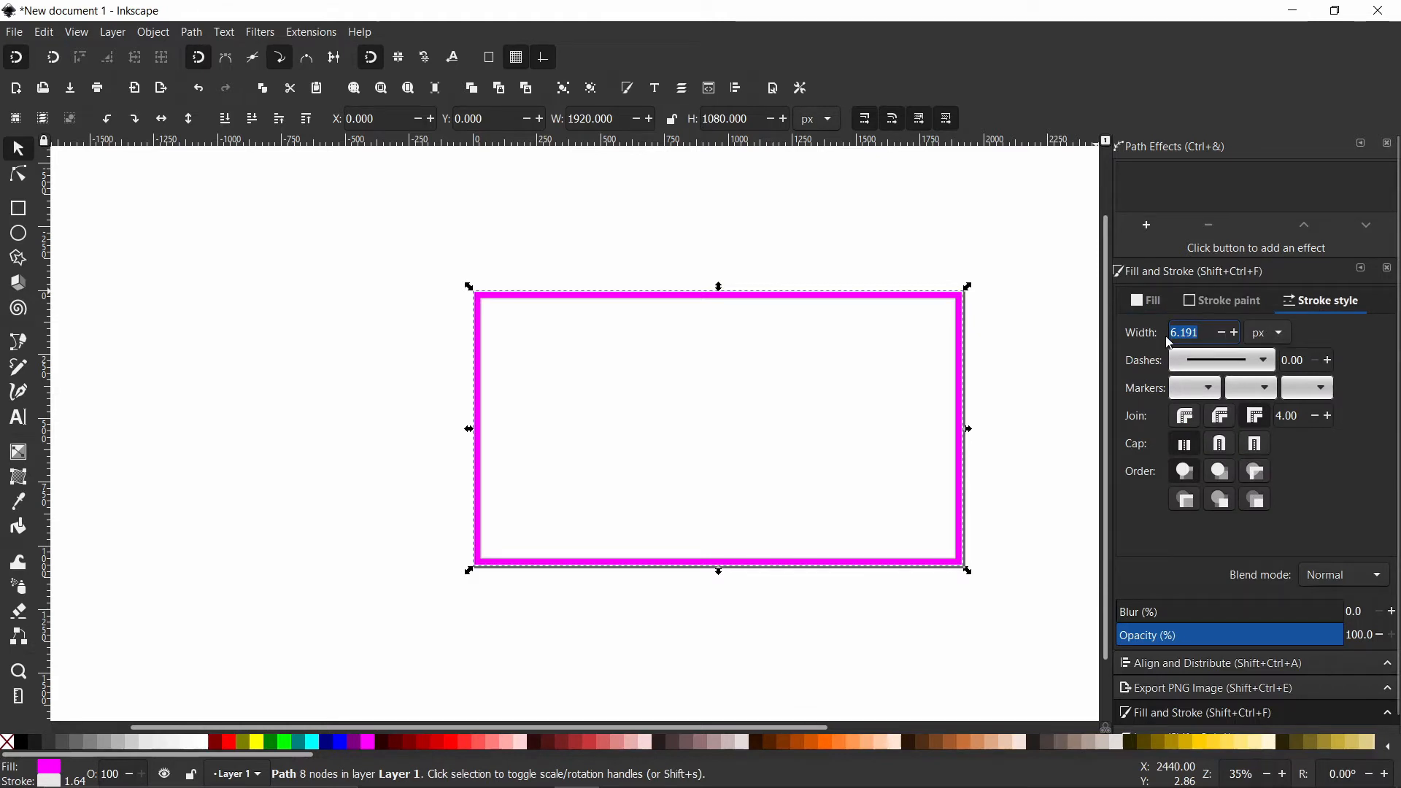
key(Return)
click(898, 365)
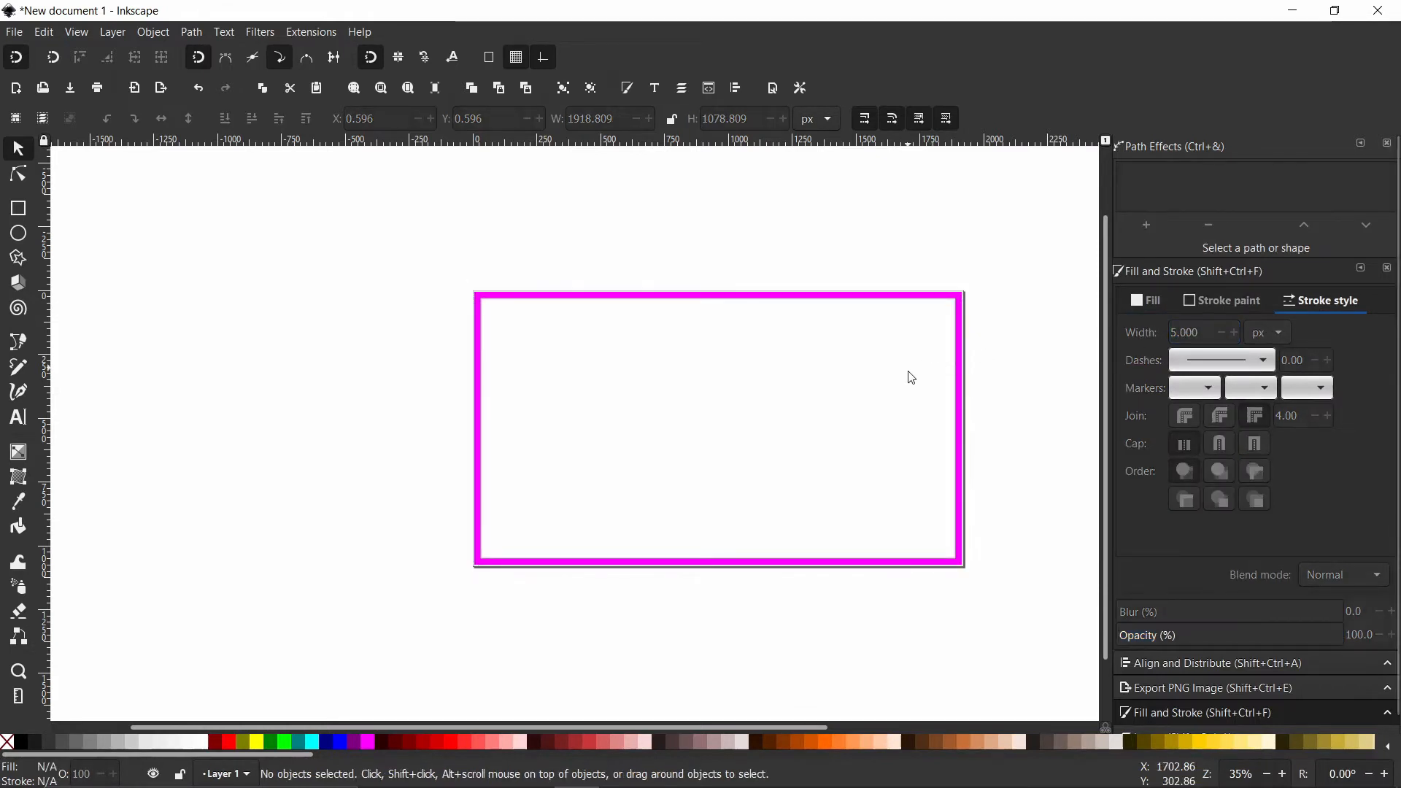
Remove the frame's fill and set its stroke colour to a very light grey.
ctrl+scroll(969, 576, up, 2)
ctrl+scroll(967, 569, up, 4)
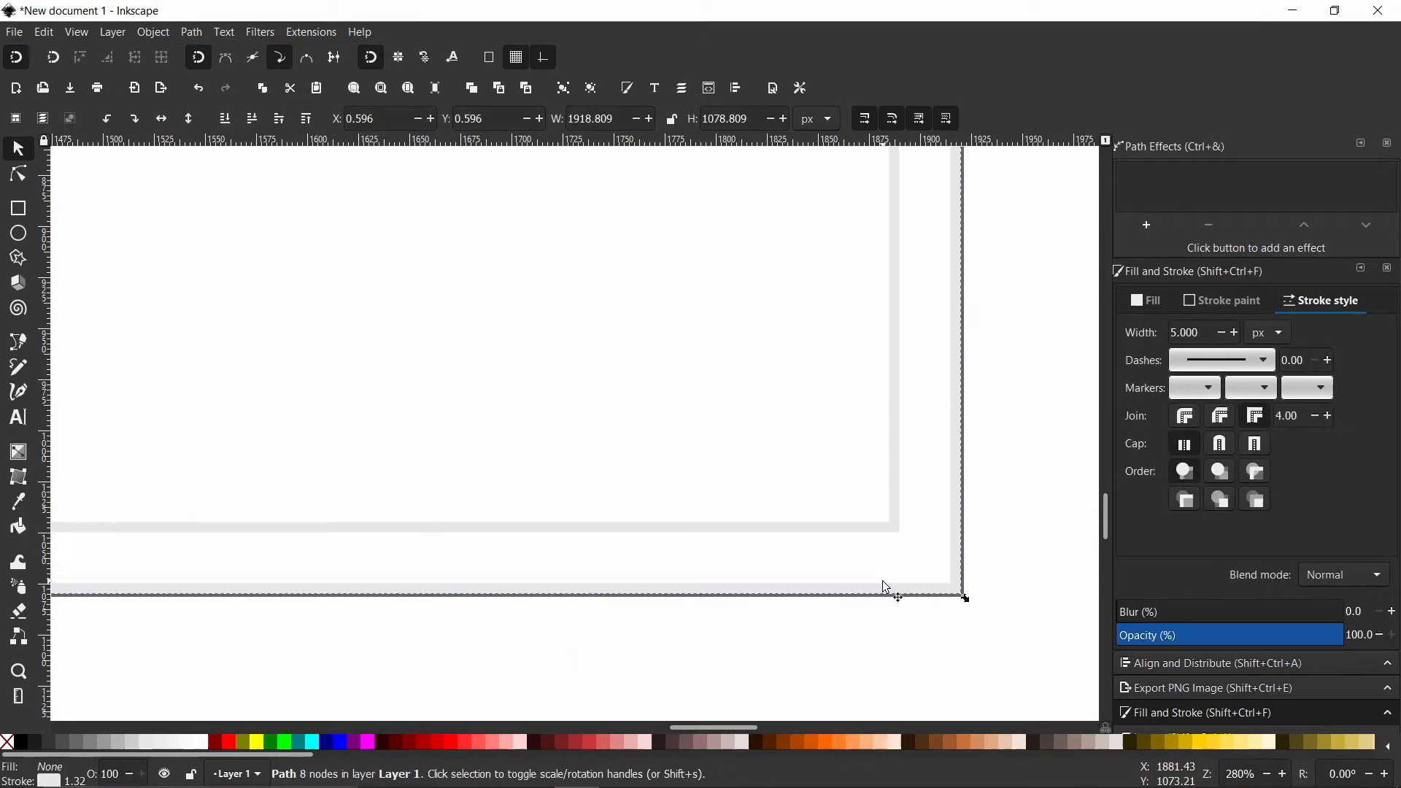
shift+click(423, 741)
shift+click(379, 741)
shift+click(337, 740)
shift+click(296, 743)
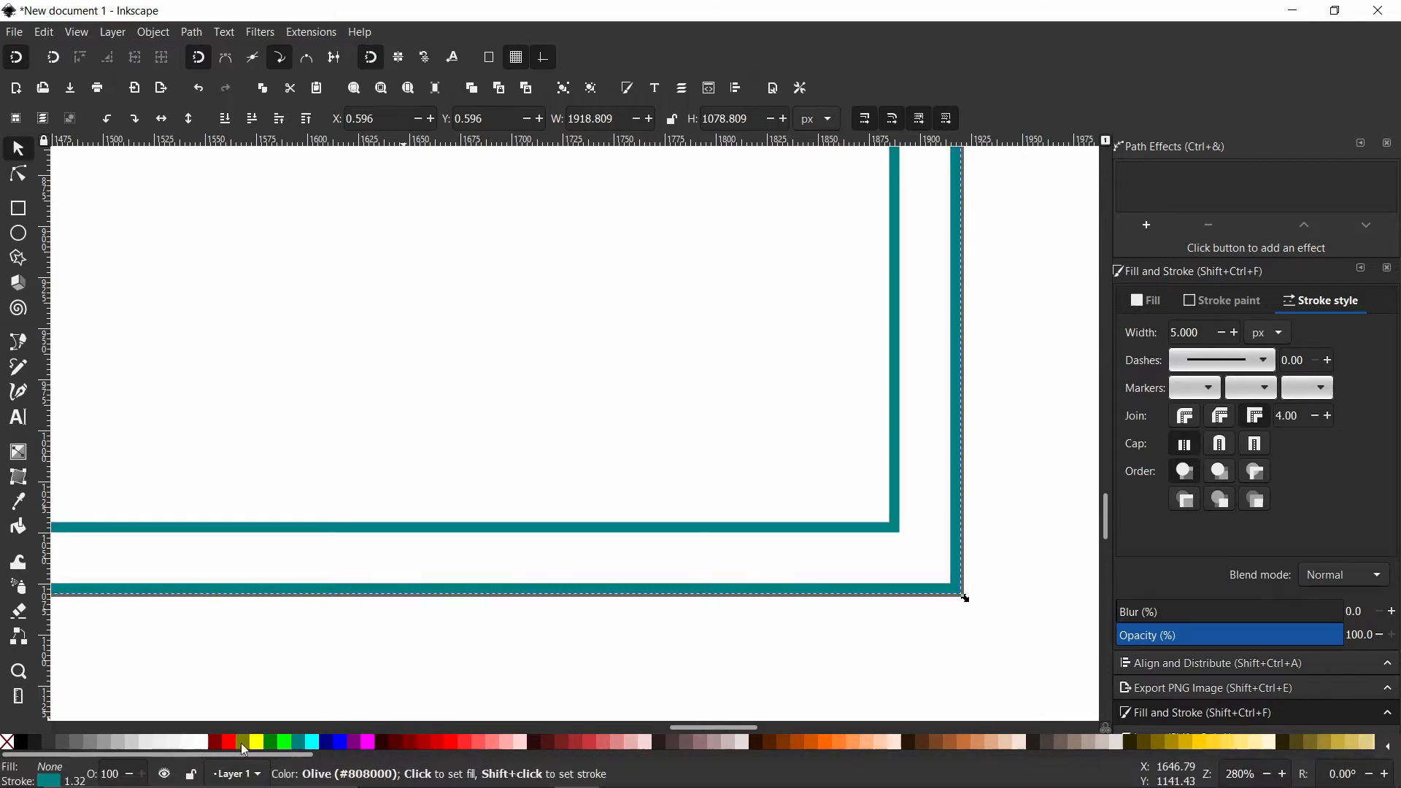
shift+click(172, 743)
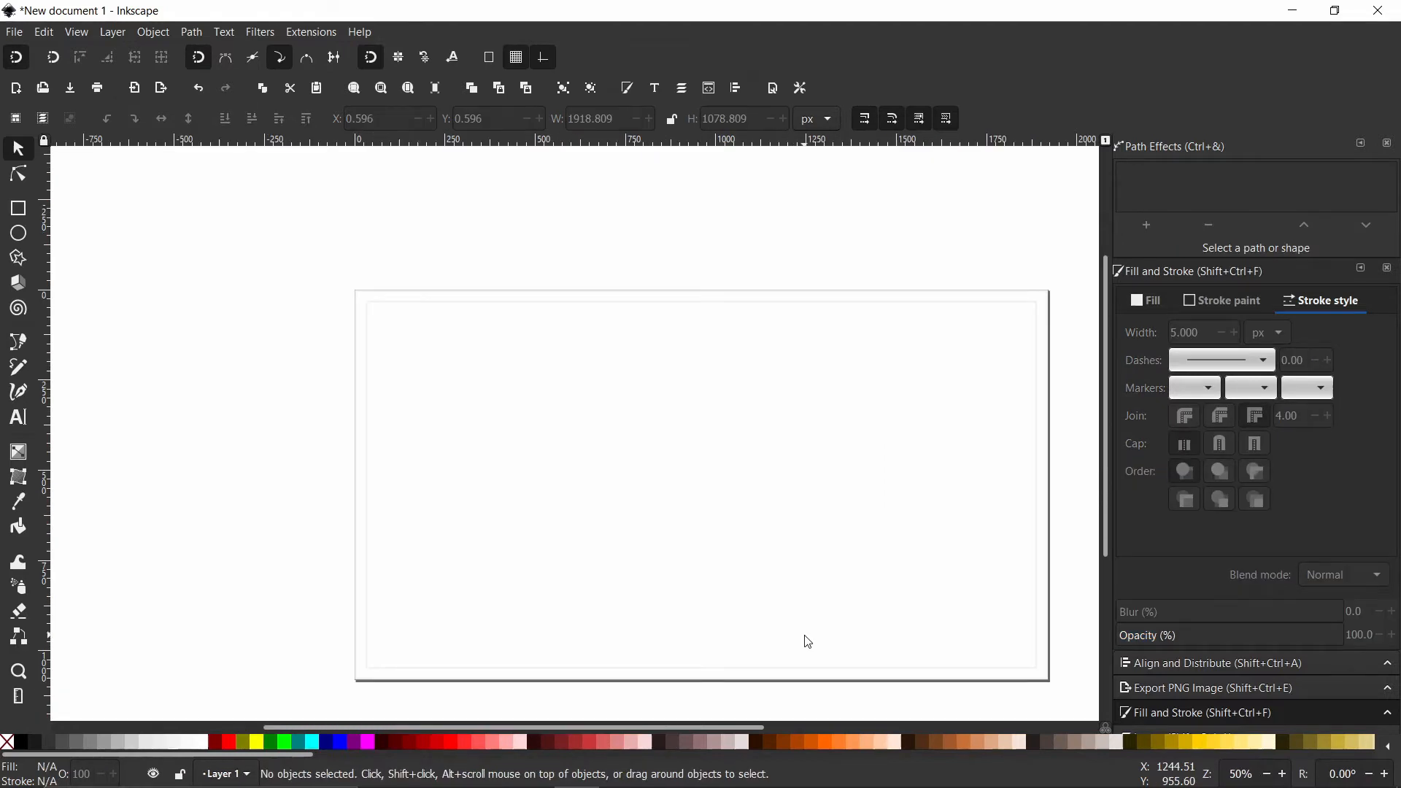
Open the PNG export settings and set the custom export area to 1920 × 1080 px, using px units.
click(16, 32)
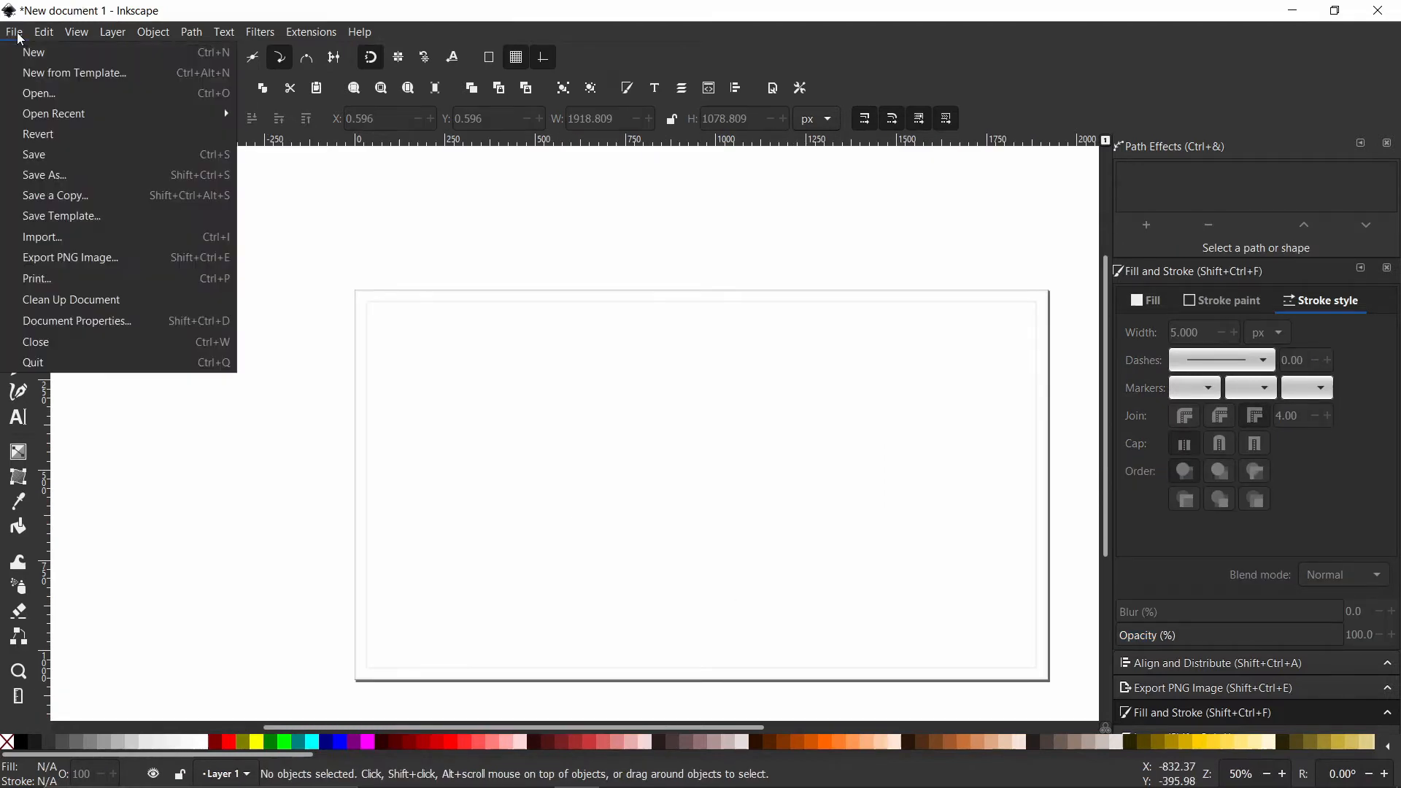
click(71, 256)
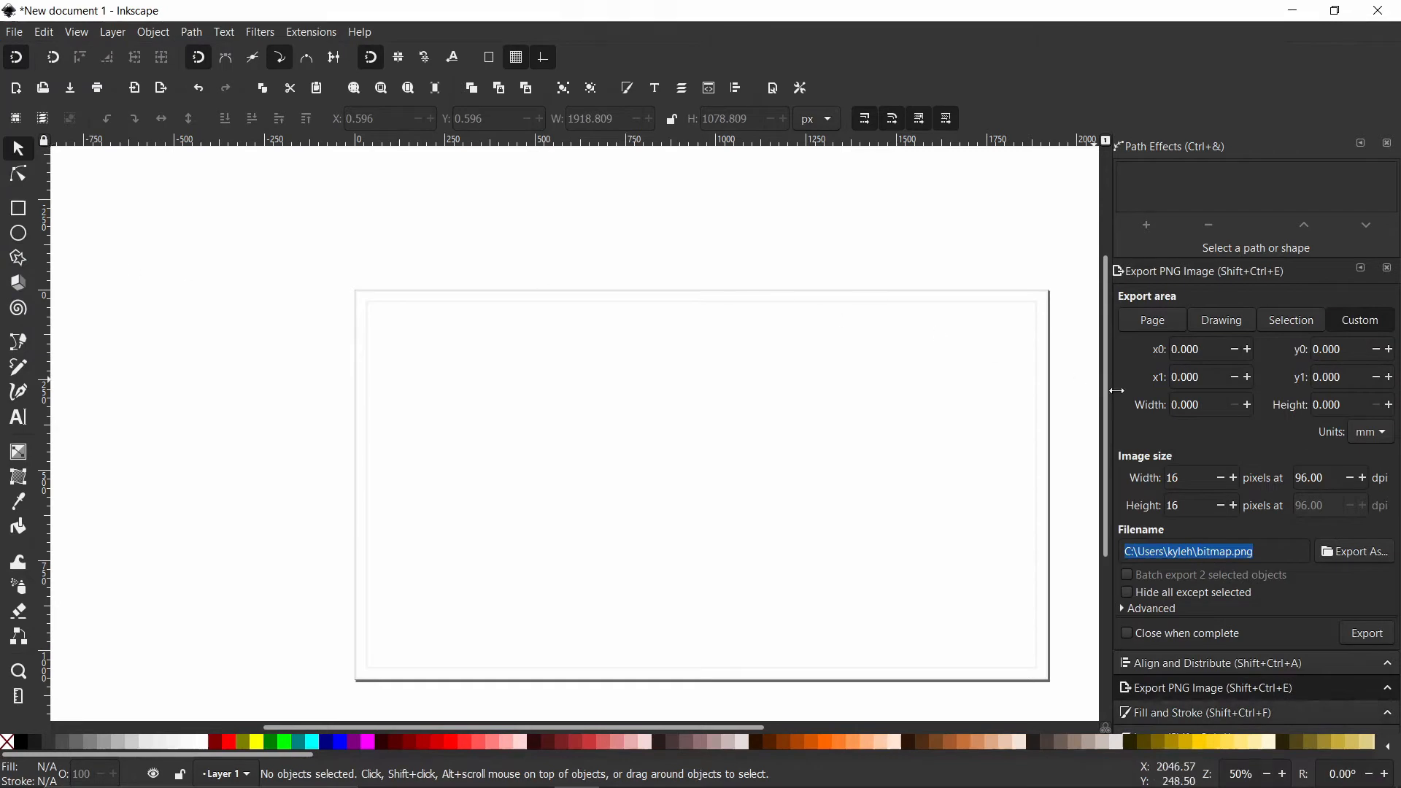
click(1376, 433)
click(1365, 504)
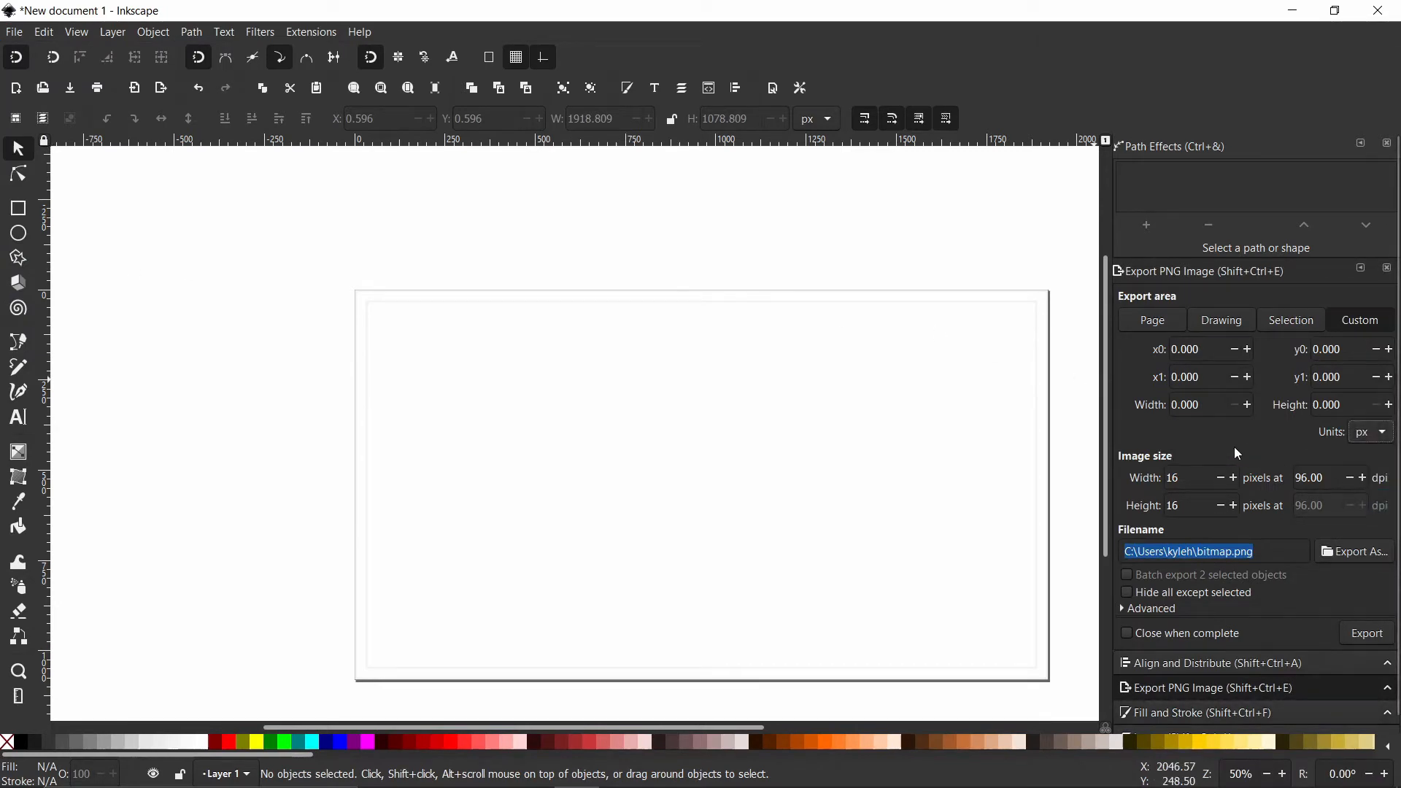
drag(1203, 406, 1159, 413)
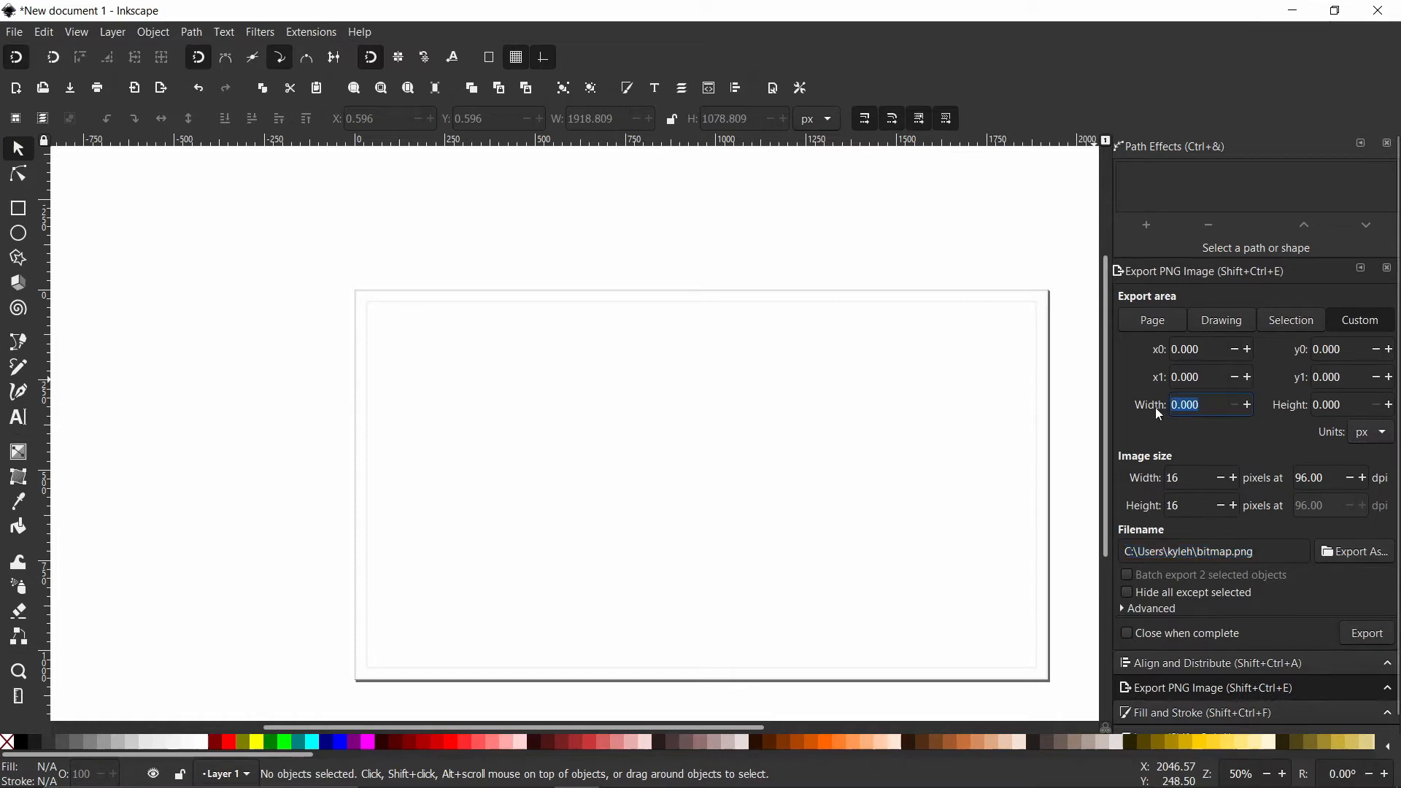
text(1920)
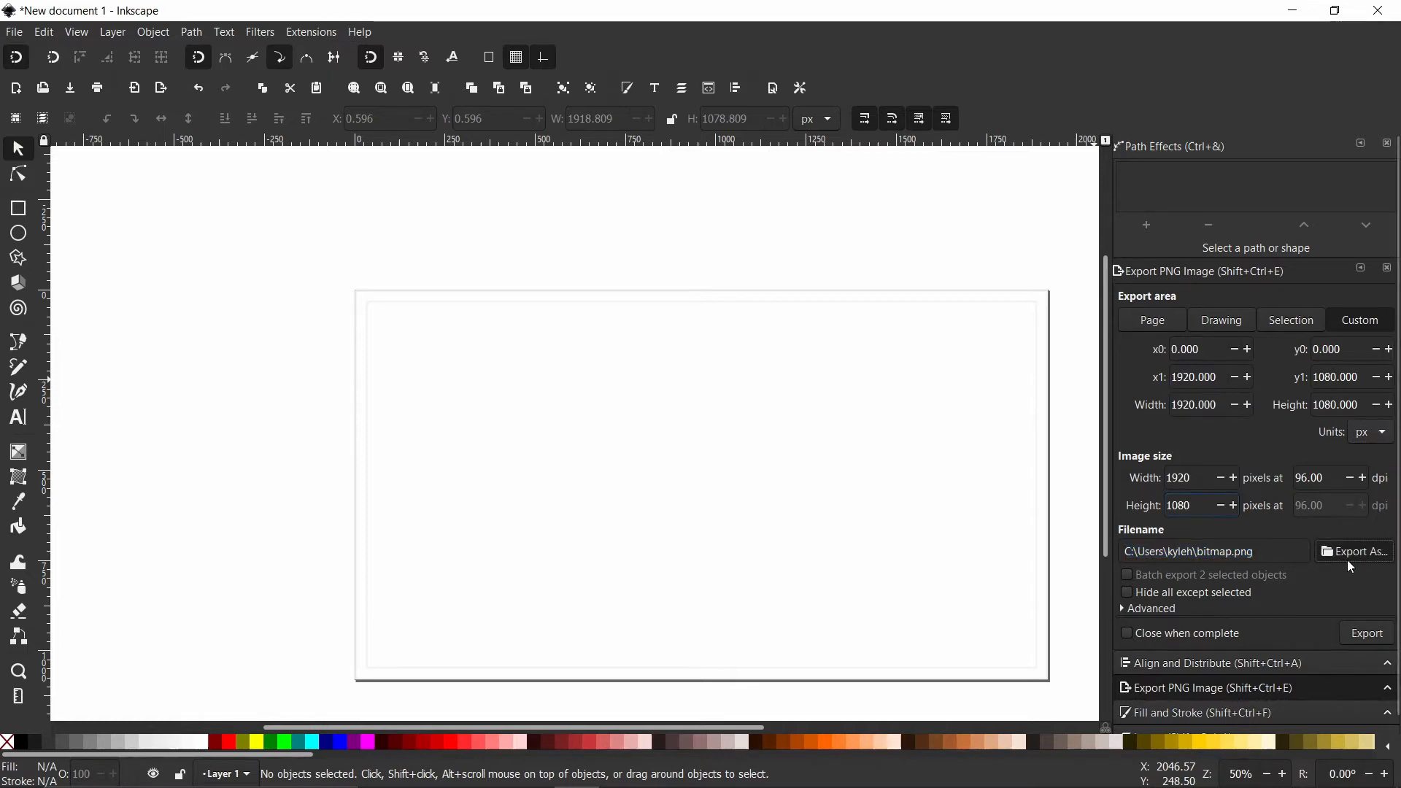
Export the image as Rectangle Border.png into the Example folder under Video Files.
click(1348, 559)
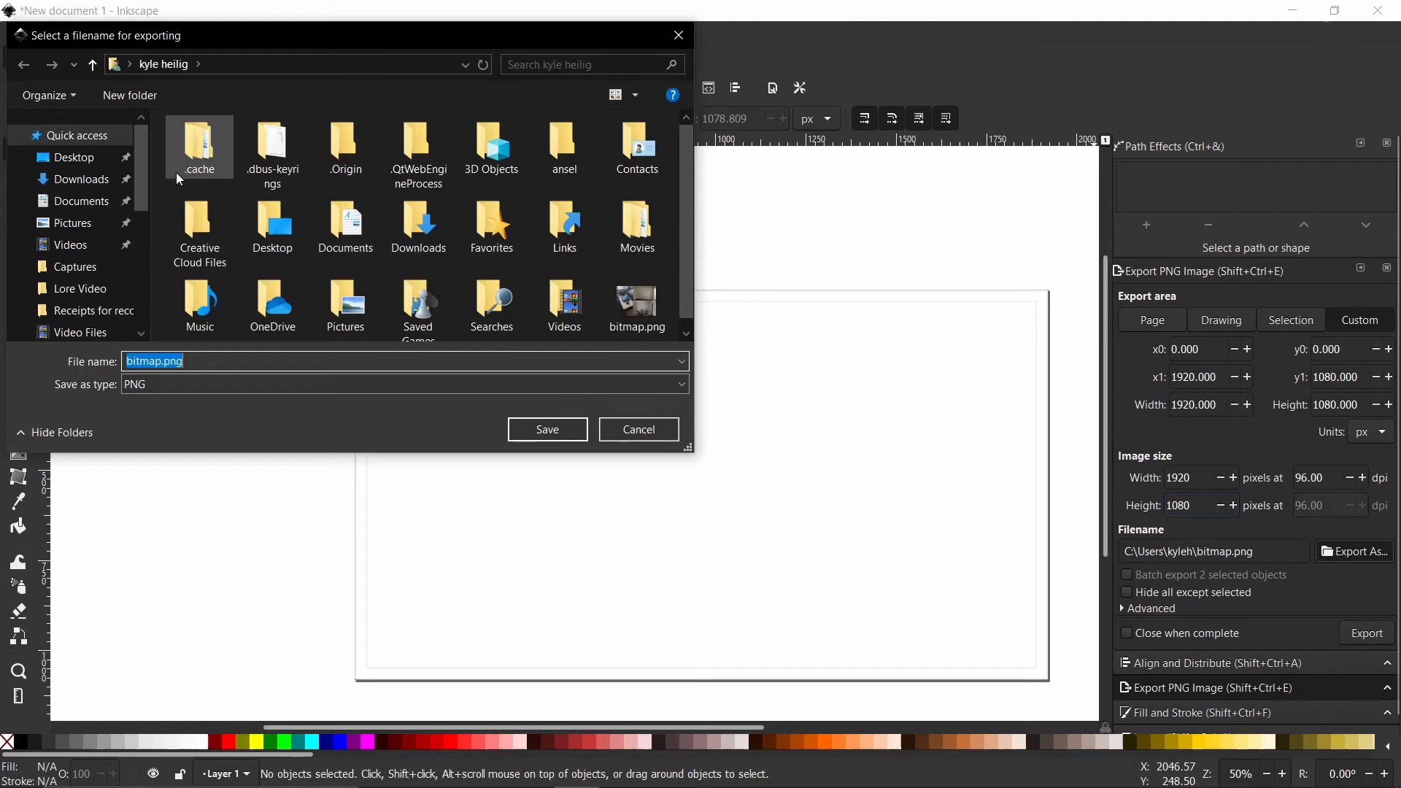
drag(144, 190, 149, 338)
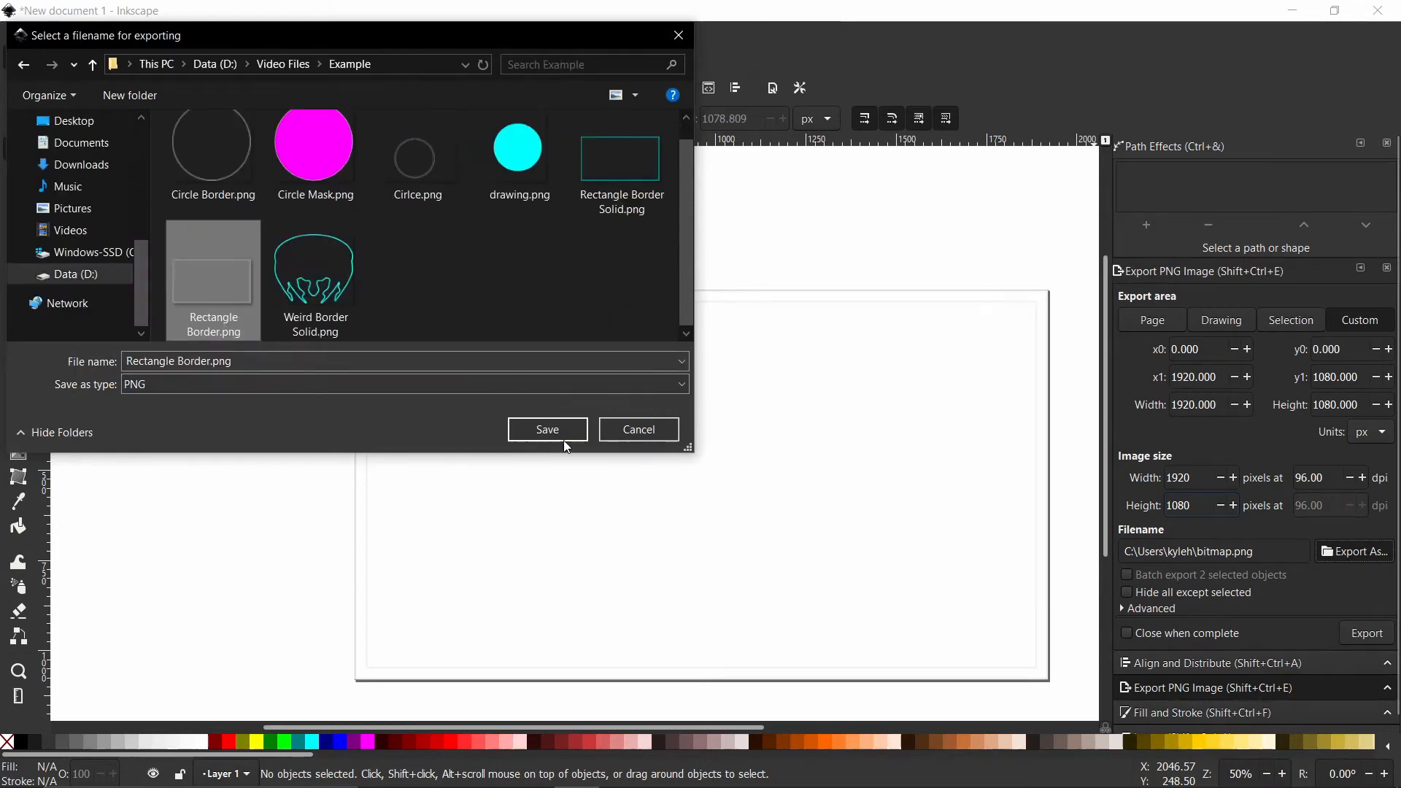
click(558, 428)
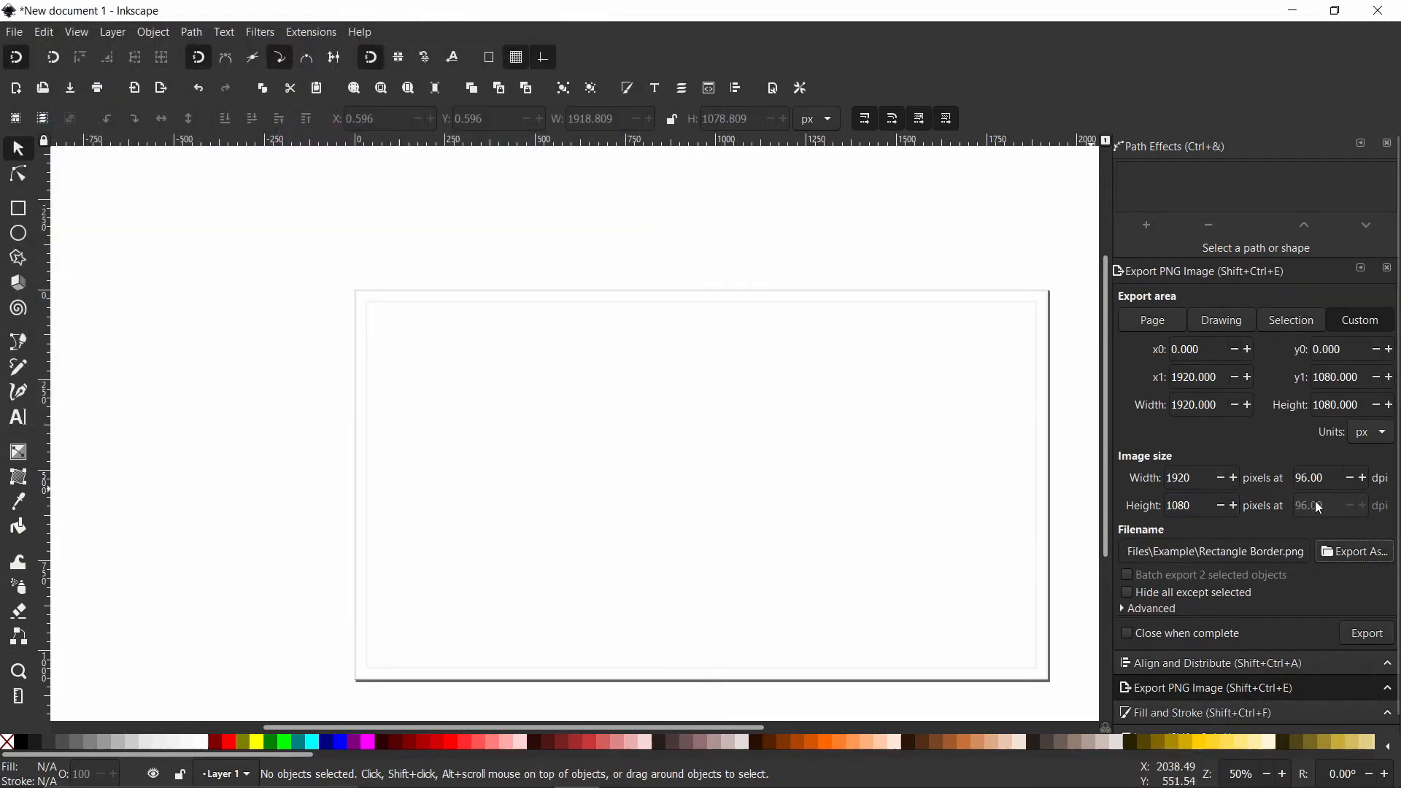
click(1367, 633)
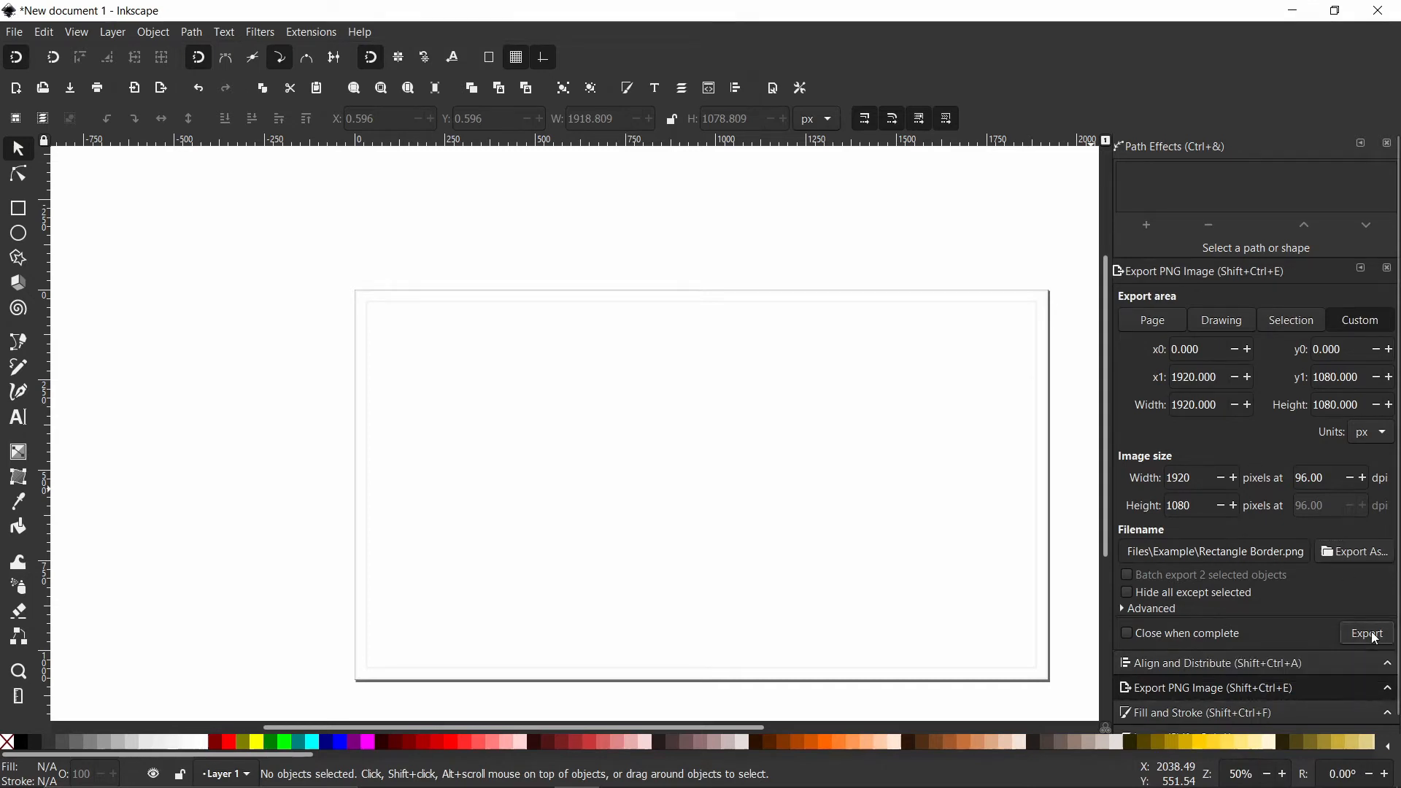
Select the outlined frame and fill it with solid cyan.
click(405, 296)
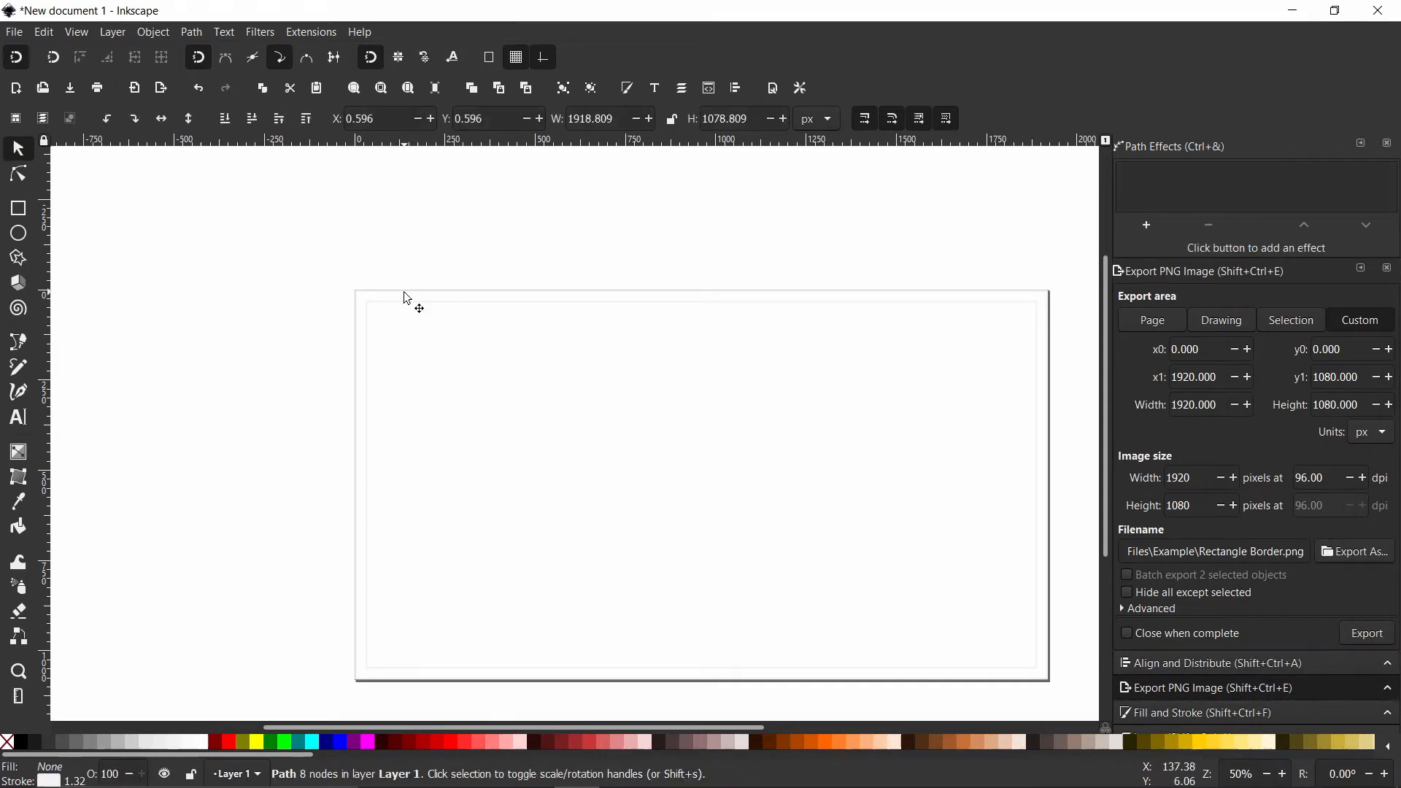
shift+click(313, 743)
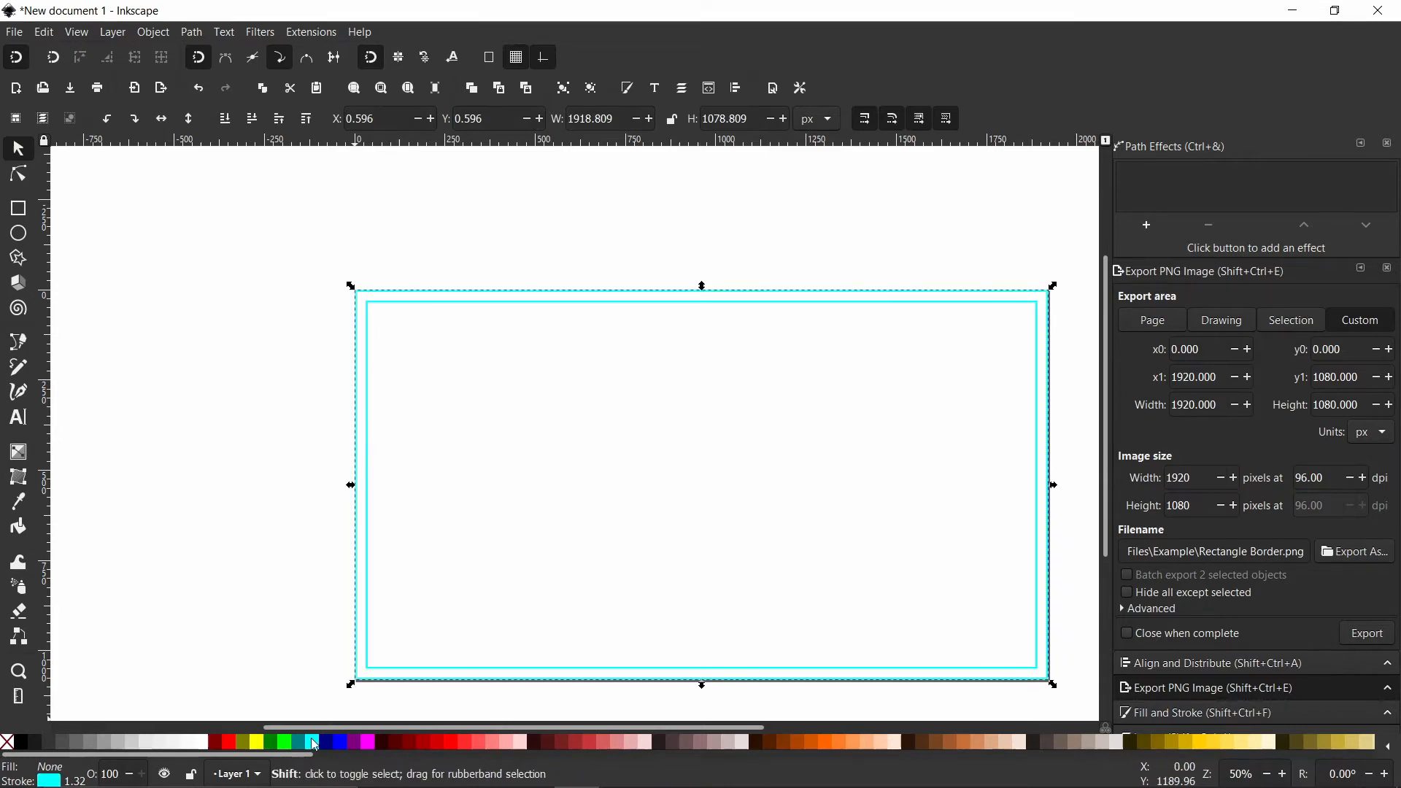
click(313, 743)
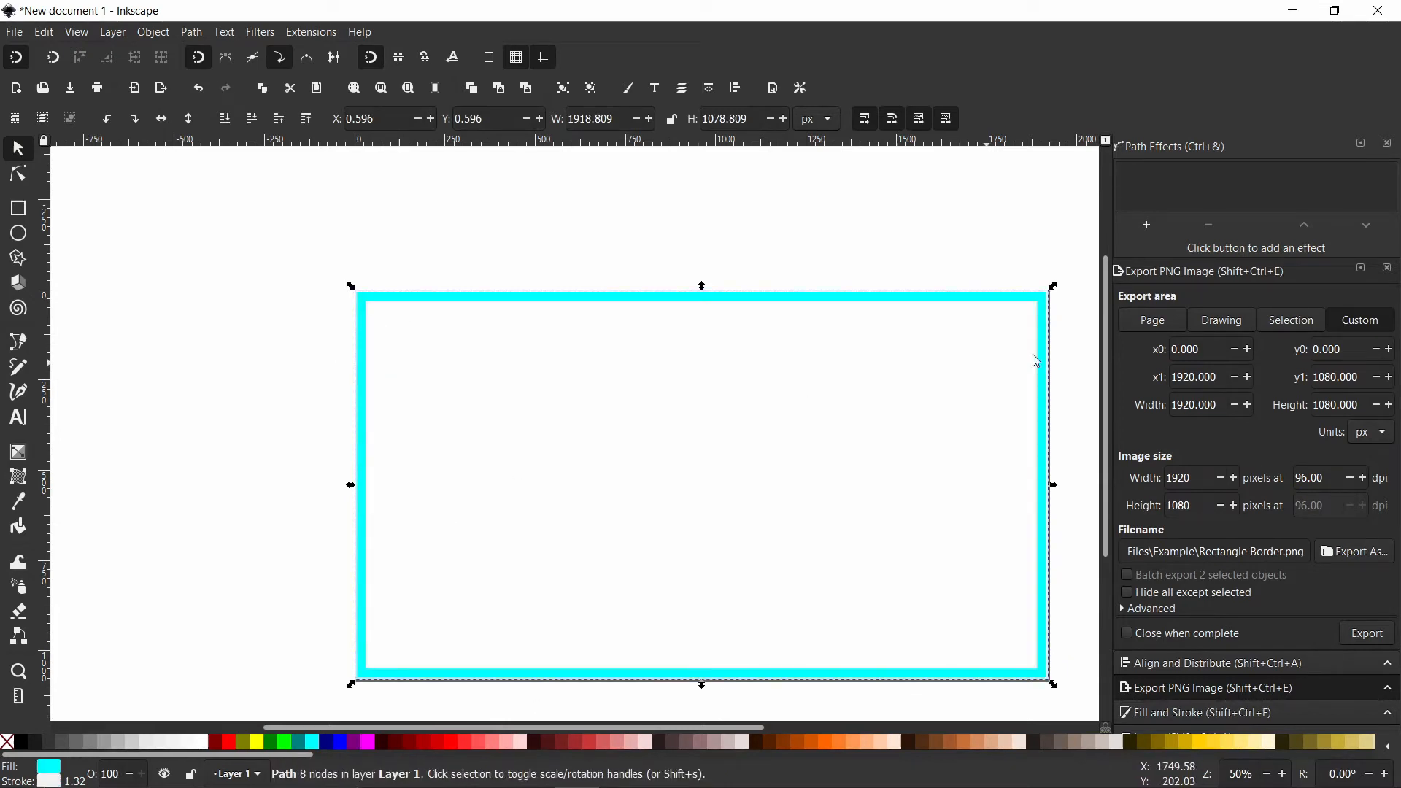
Set the cyan frame's stroke width to 0 px and reopen the PNG export settings.
click(1203, 712)
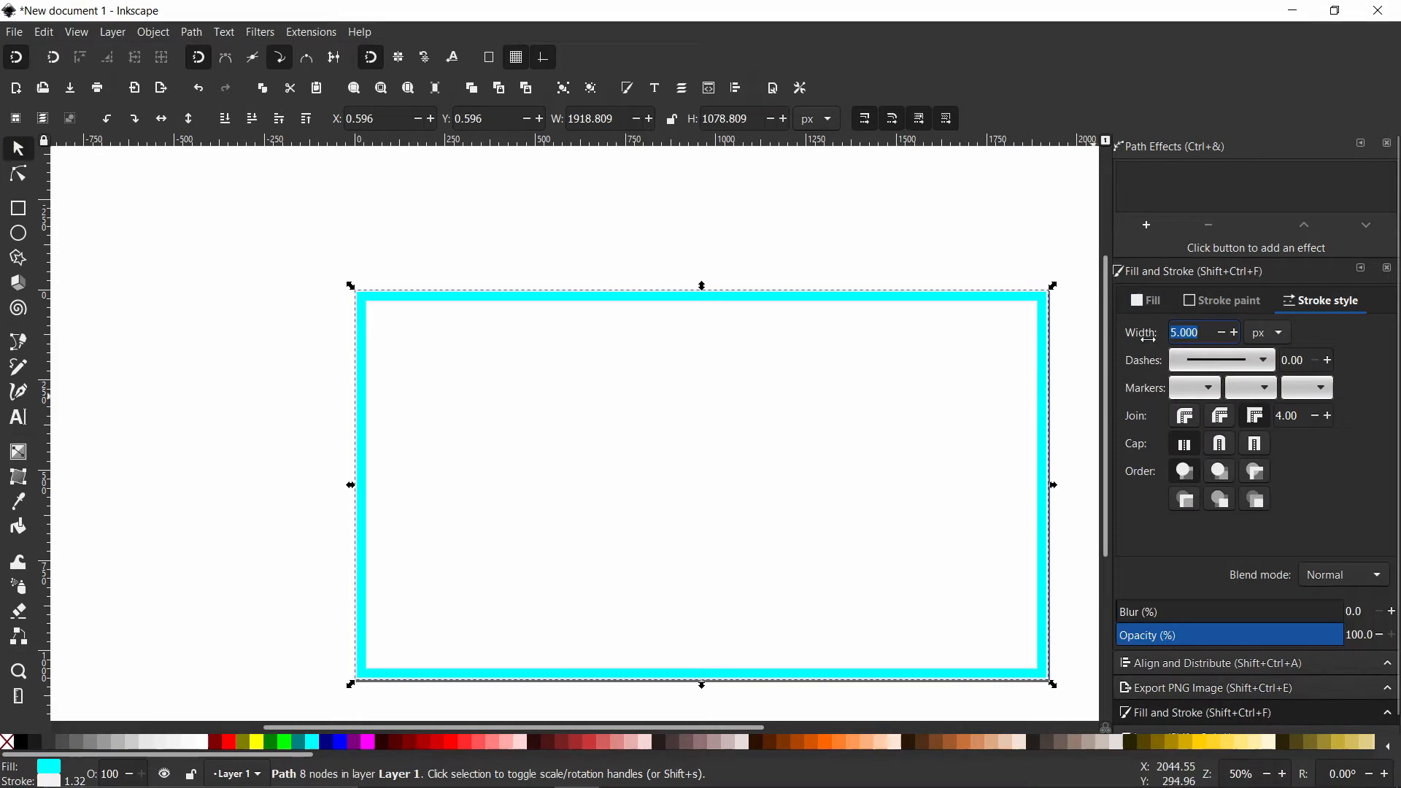
click(993, 266)
scroll(939, 300, down, 1)
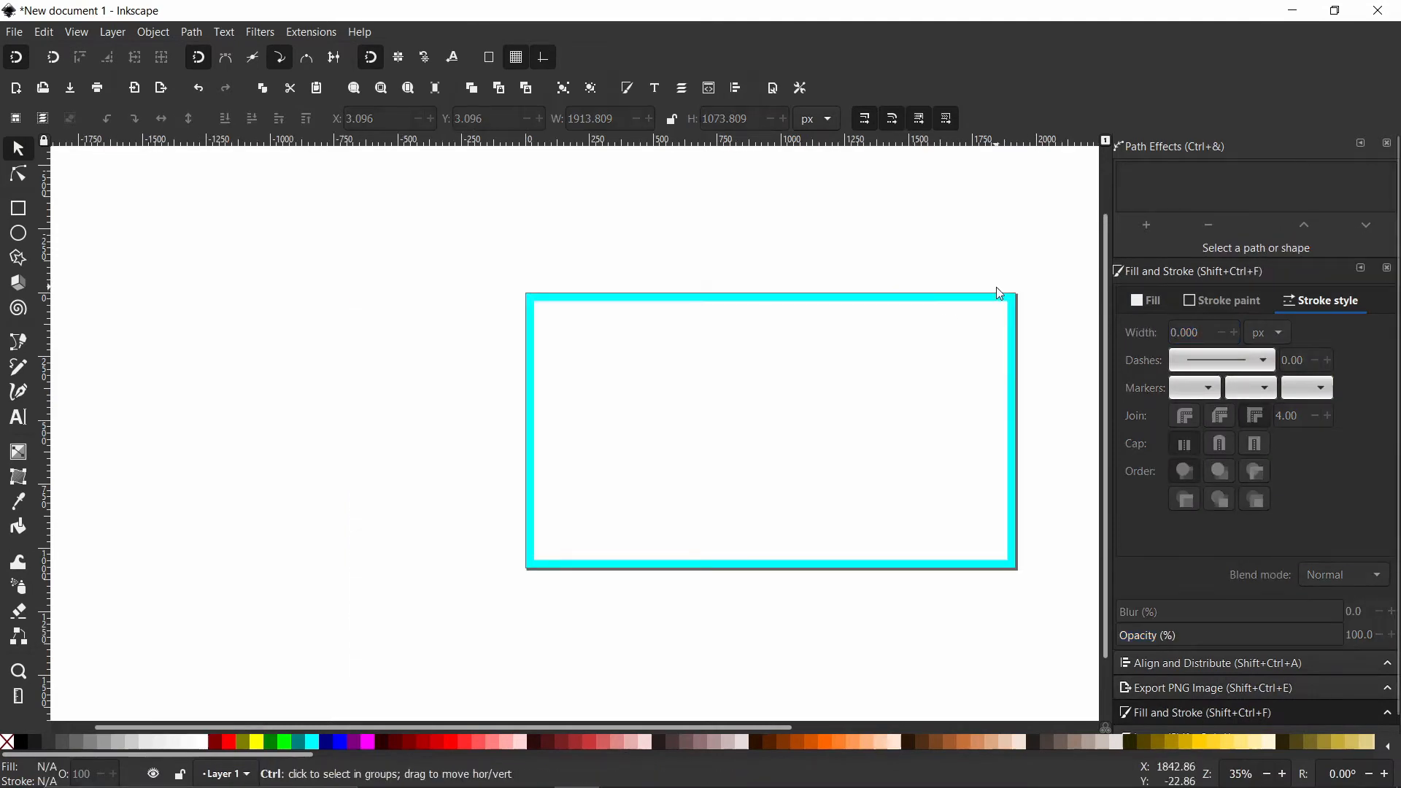
scroll(999, 292, up, 3)
scroll(1020, 313, down, 4)
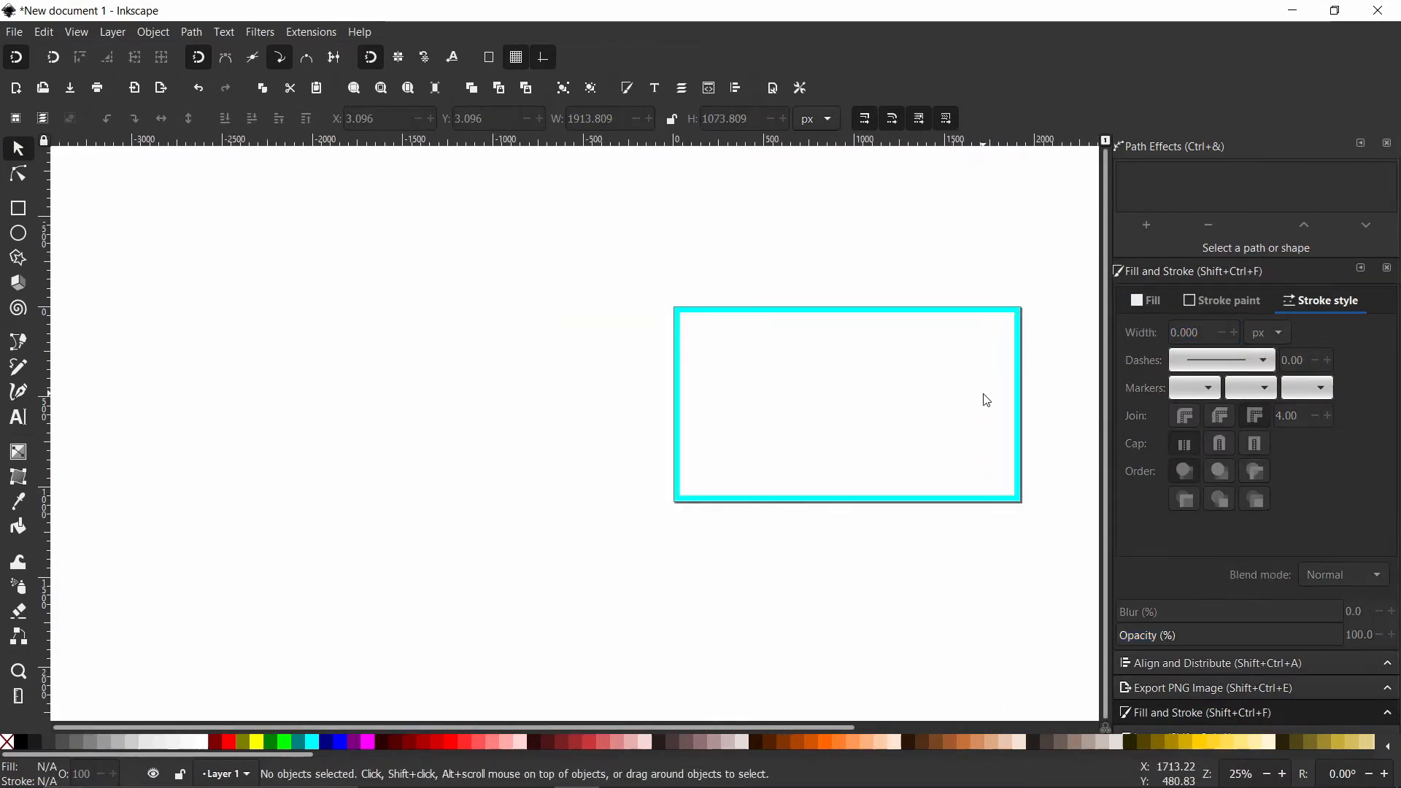
scroll(986, 367, up, 2)
click(1245, 689)
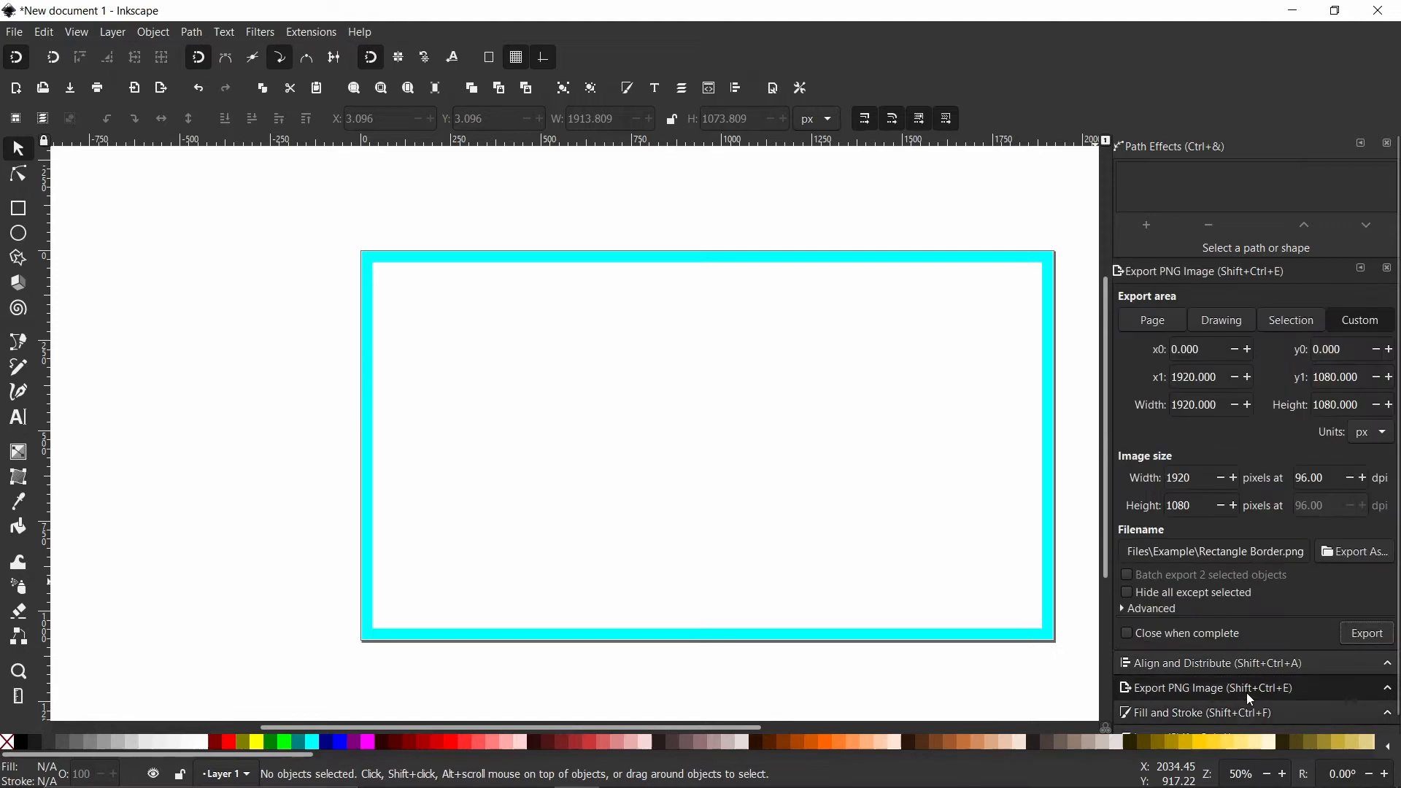
Create a new document and set its page size to 1080 × 1080 px in the document properties.
click(14, 33)
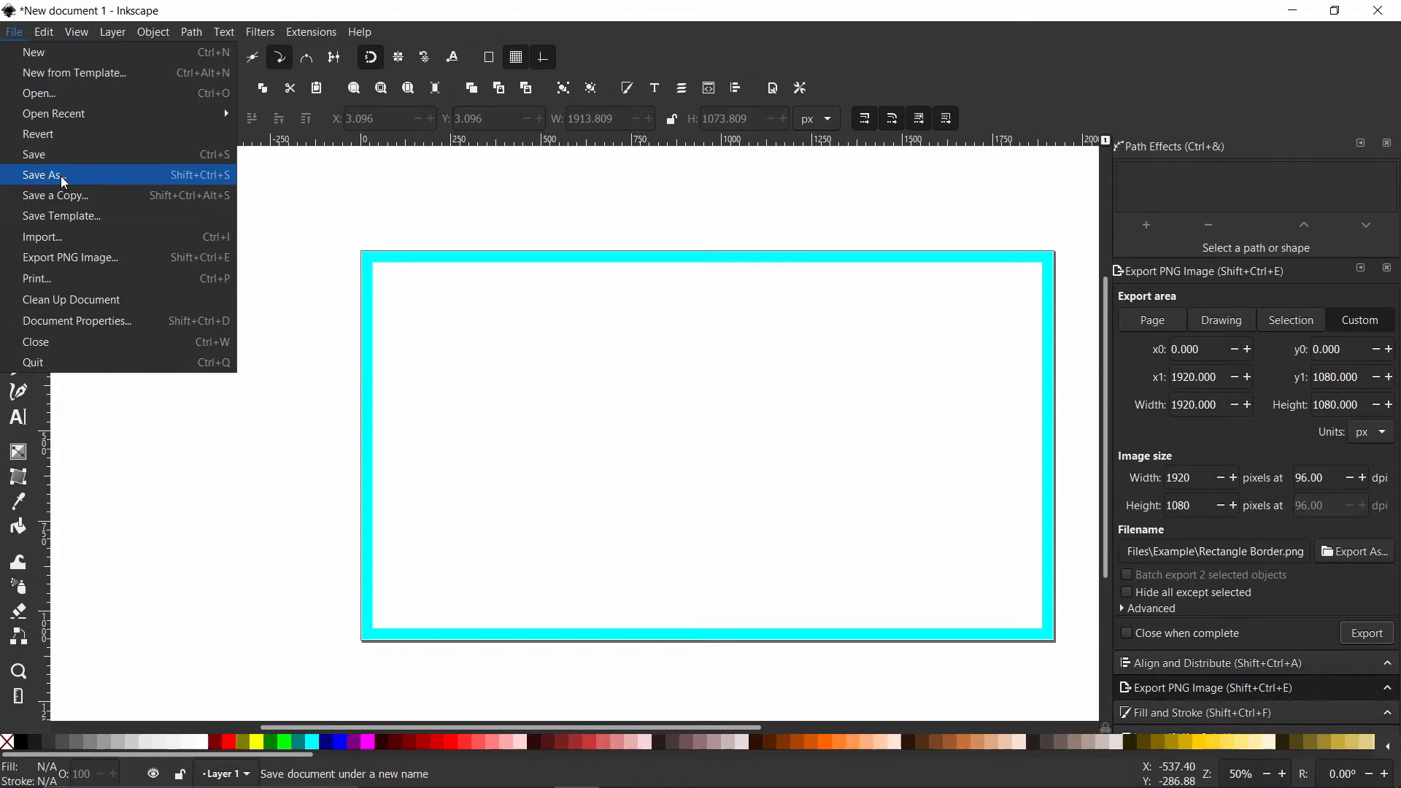
click(96, 55)
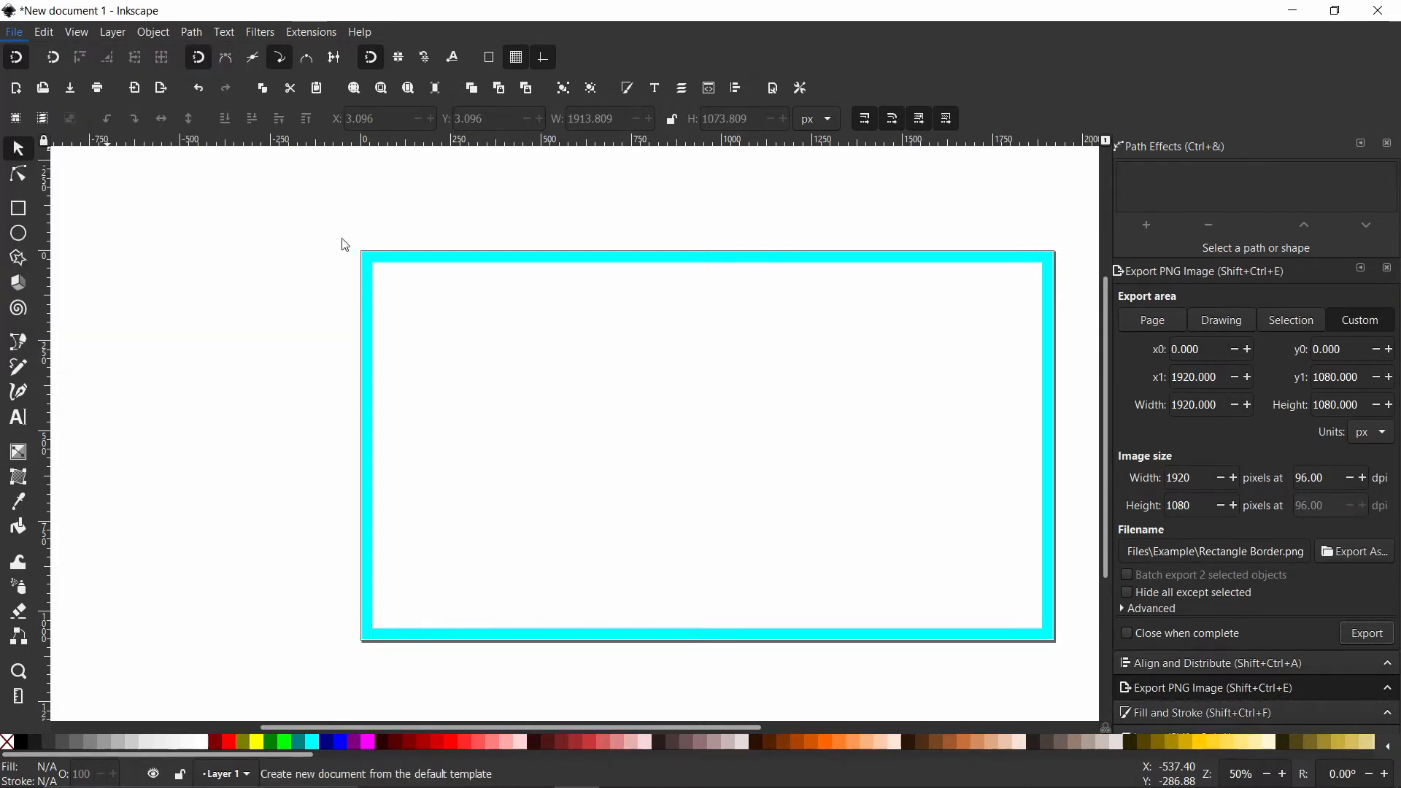
click(14, 32)
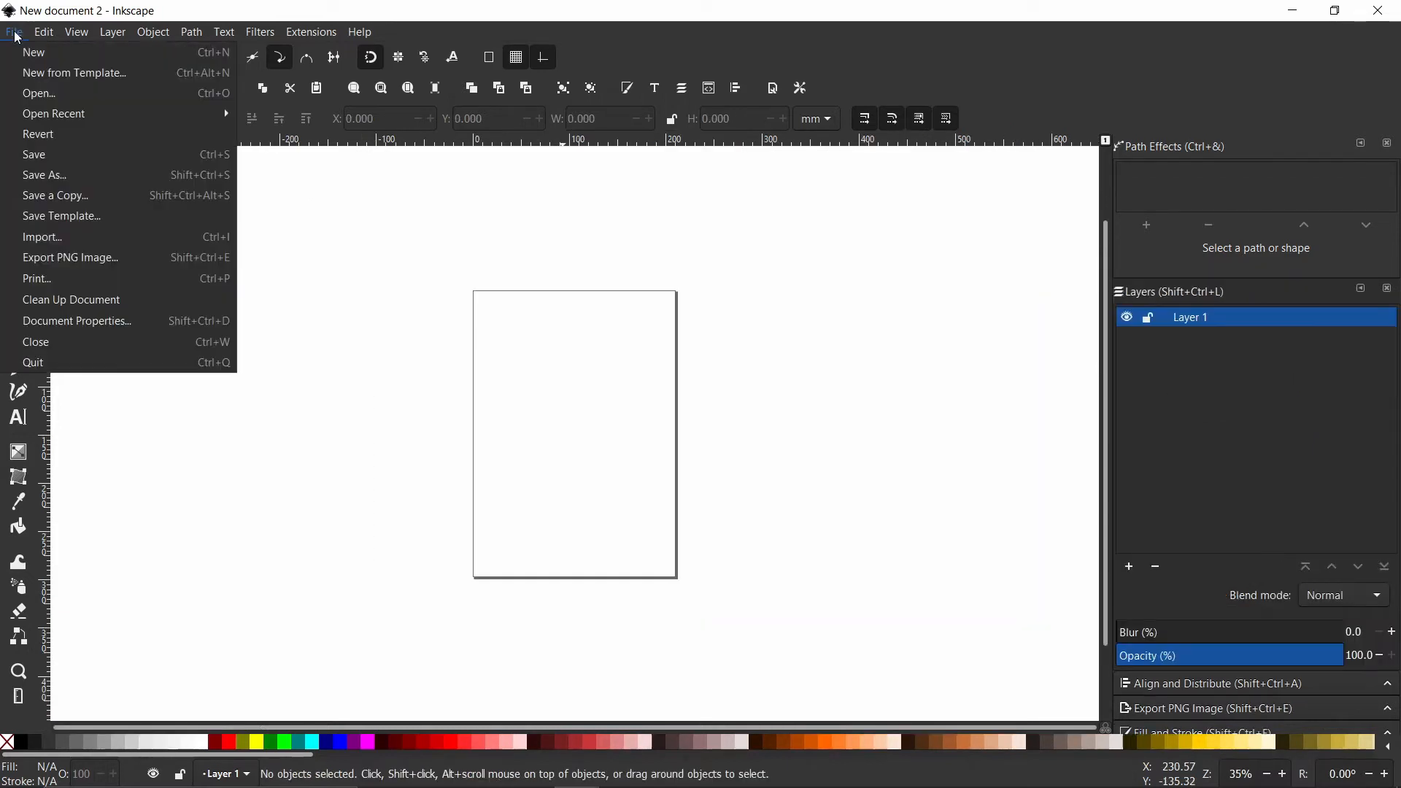
click(71, 323)
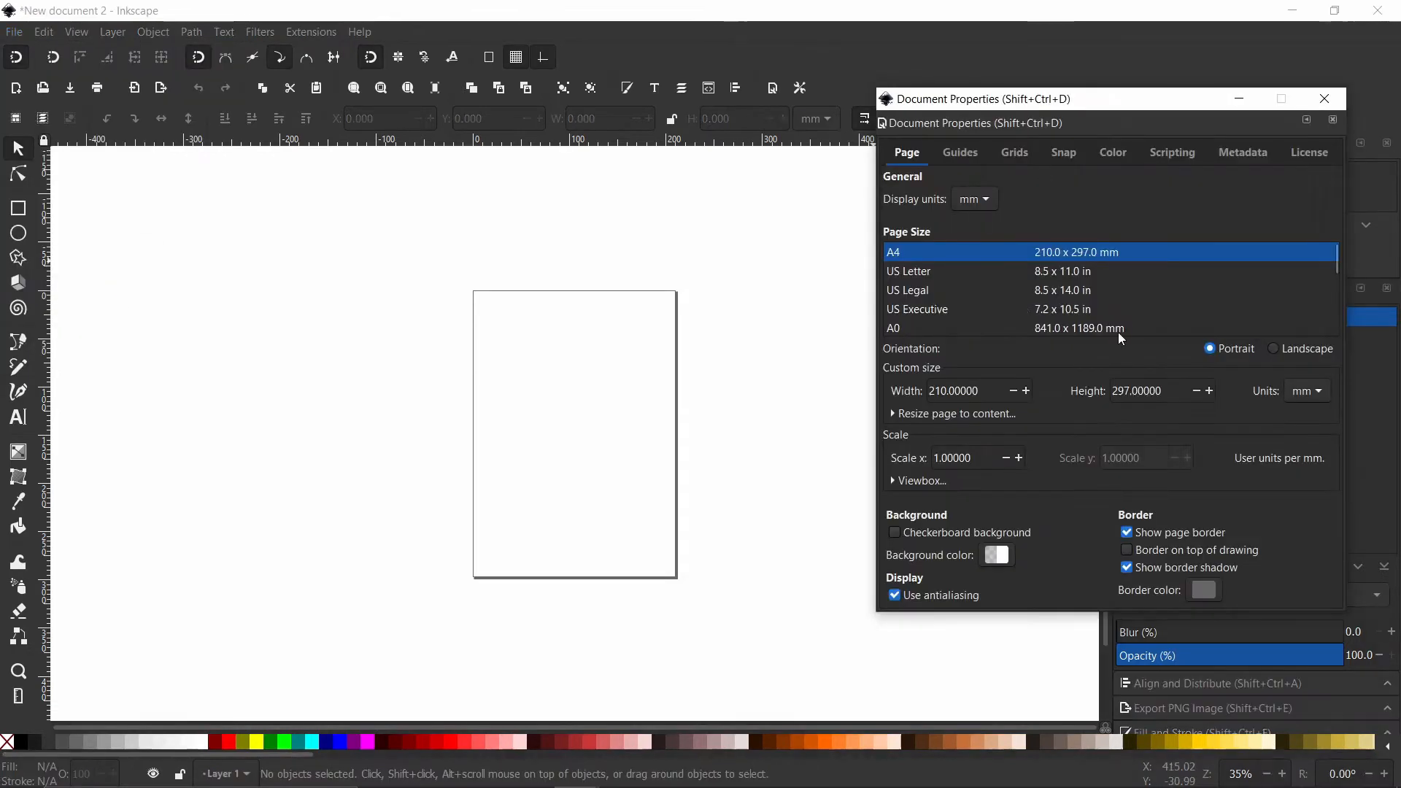
click(1119, 331)
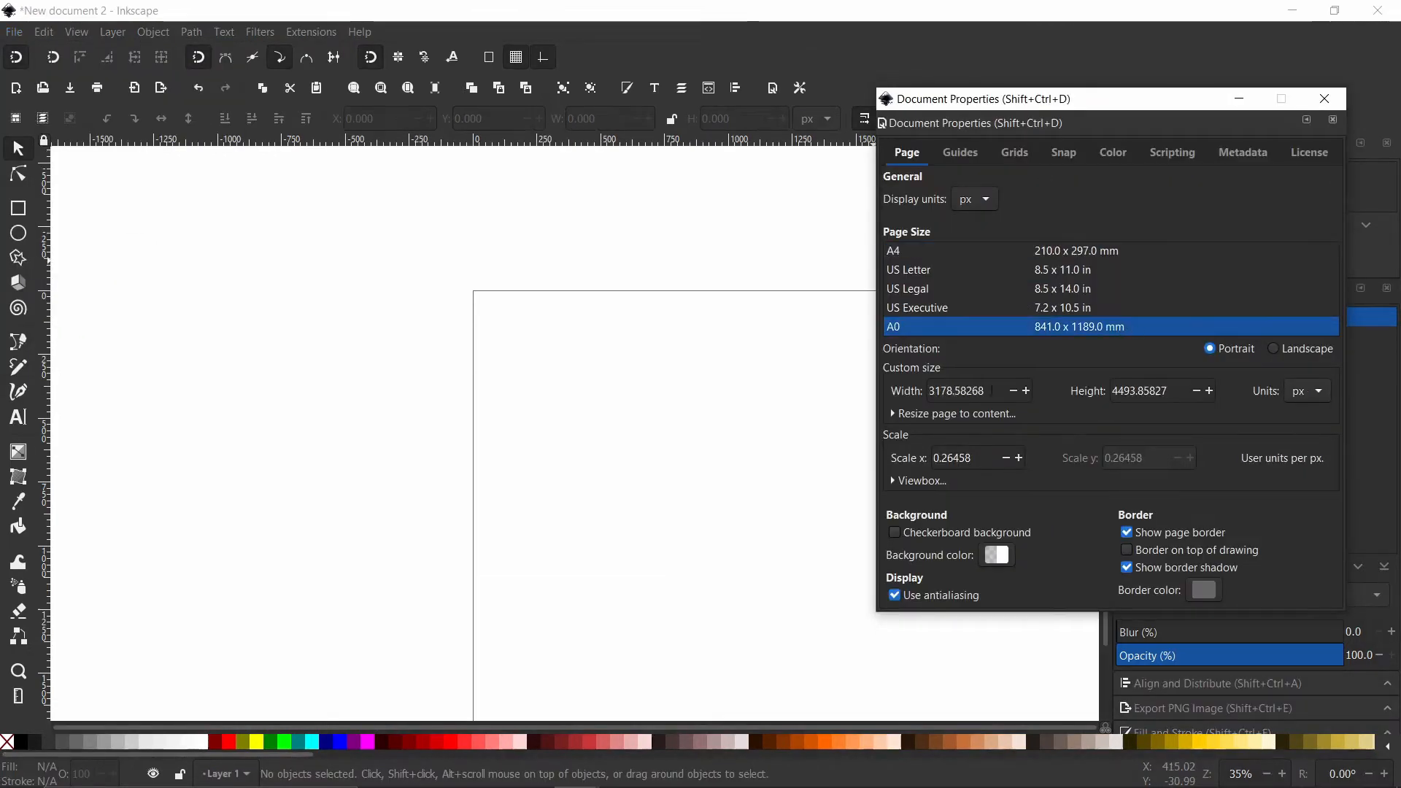
drag(986, 391, 878, 419)
text(1080)
key(Tab)
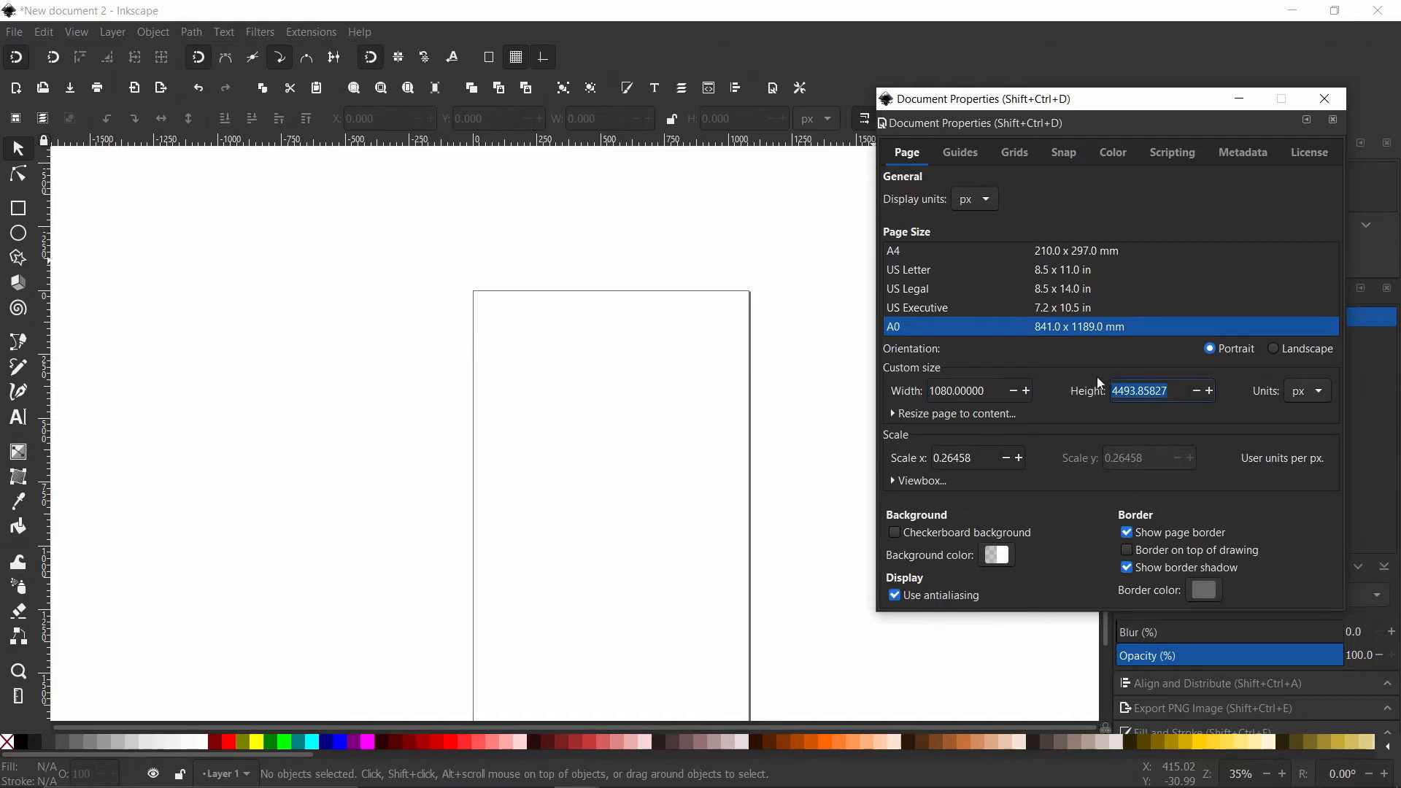
text(1080)
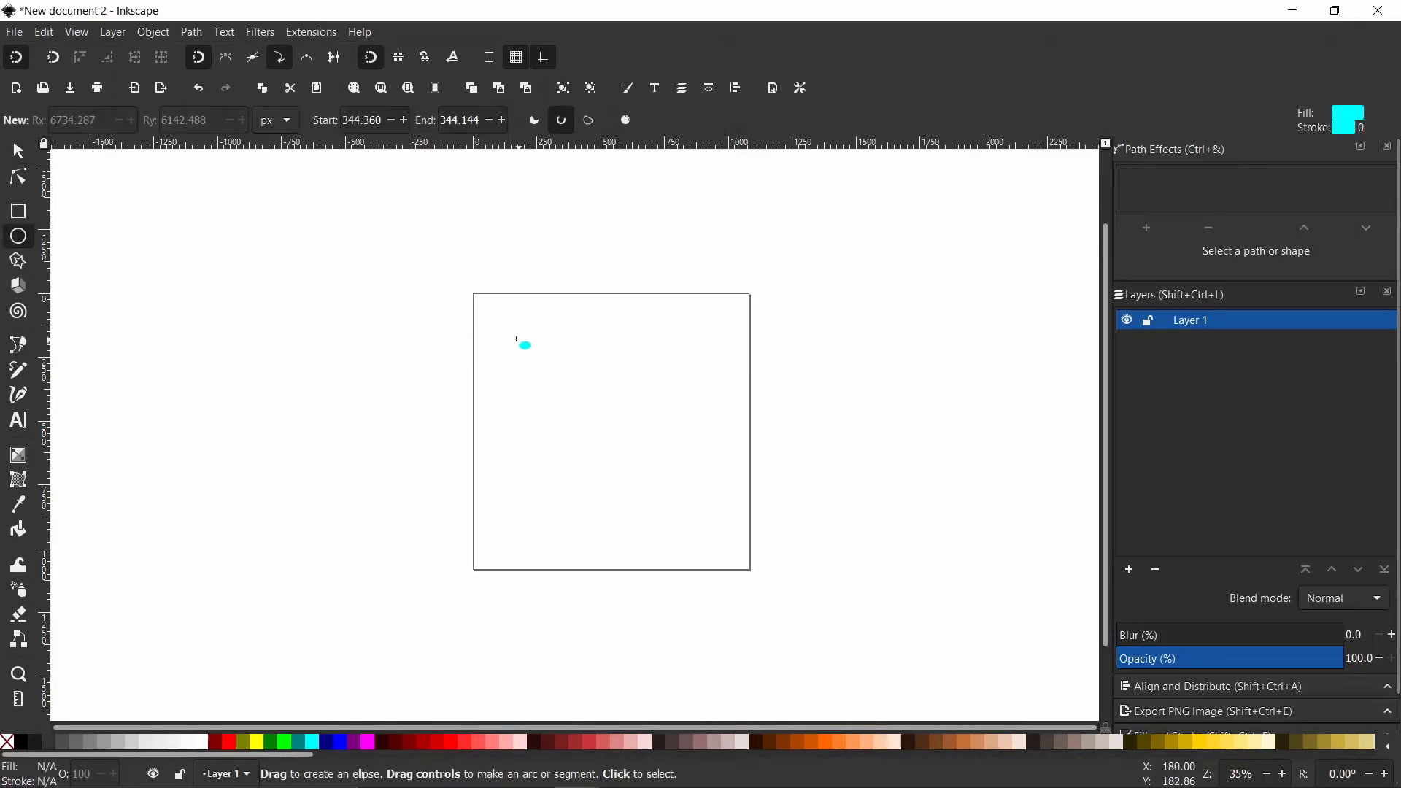
Draw a cyan circle about 940 px in diameter and place it at X 5, Y 5.
mouse_move(515, 328)
mouse_down()
mouse_move(503, 354)
mouse_move(686, 544)
mouse_move(742, 573)
mouse_up()
click(19, 149)
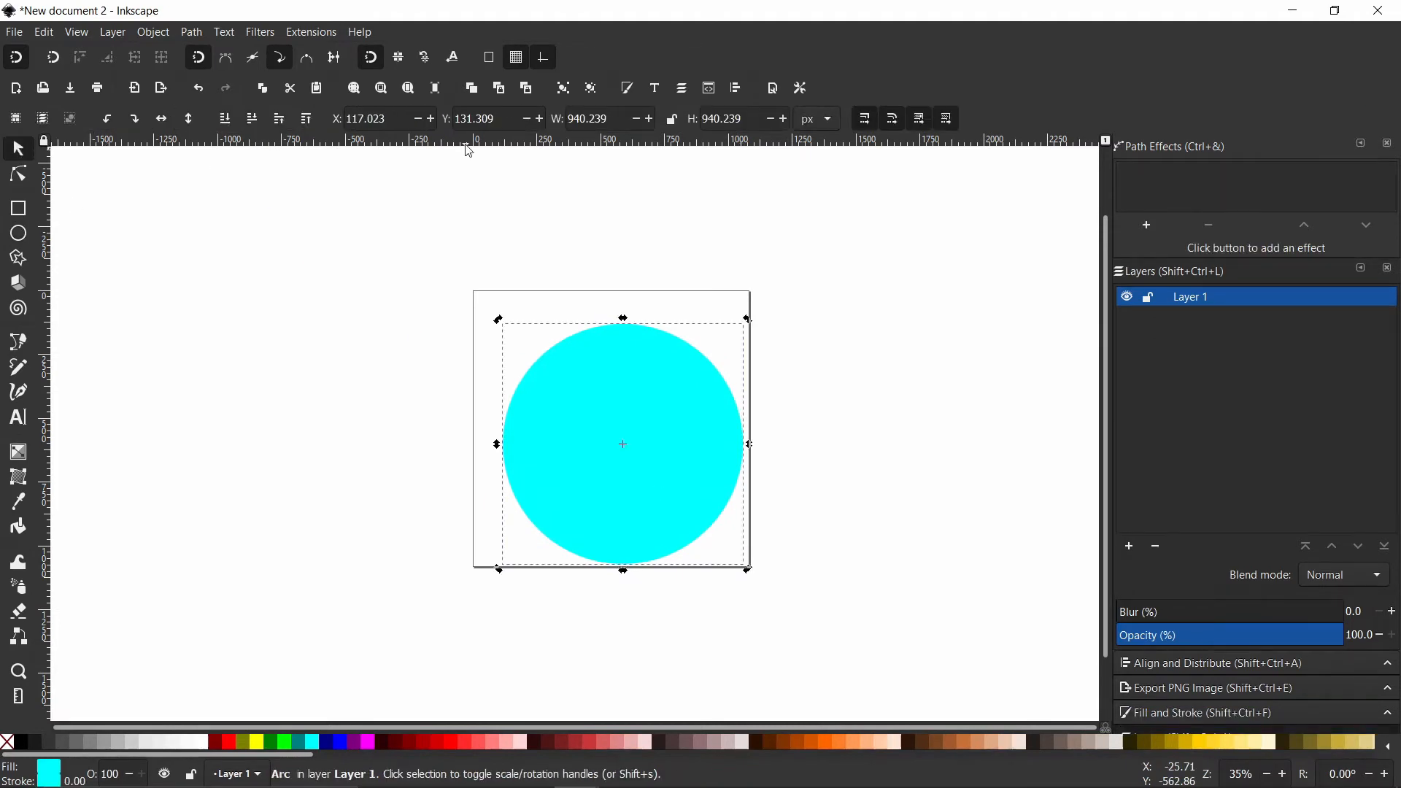
text(5)
key(Return)
click(502, 118)
text(5)
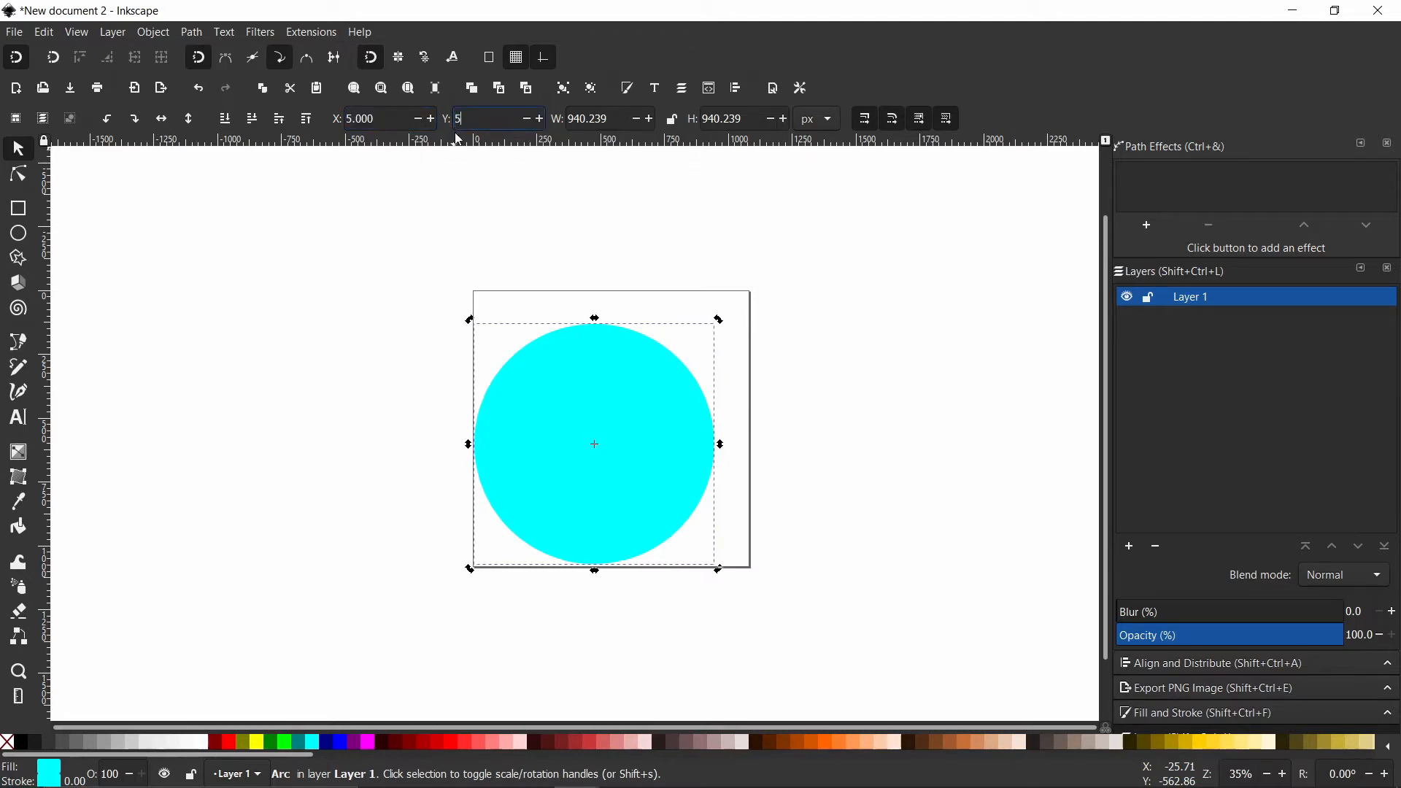
key(Return)
Resize the cyan circle to 1070 px in width and height.
click(611, 122)
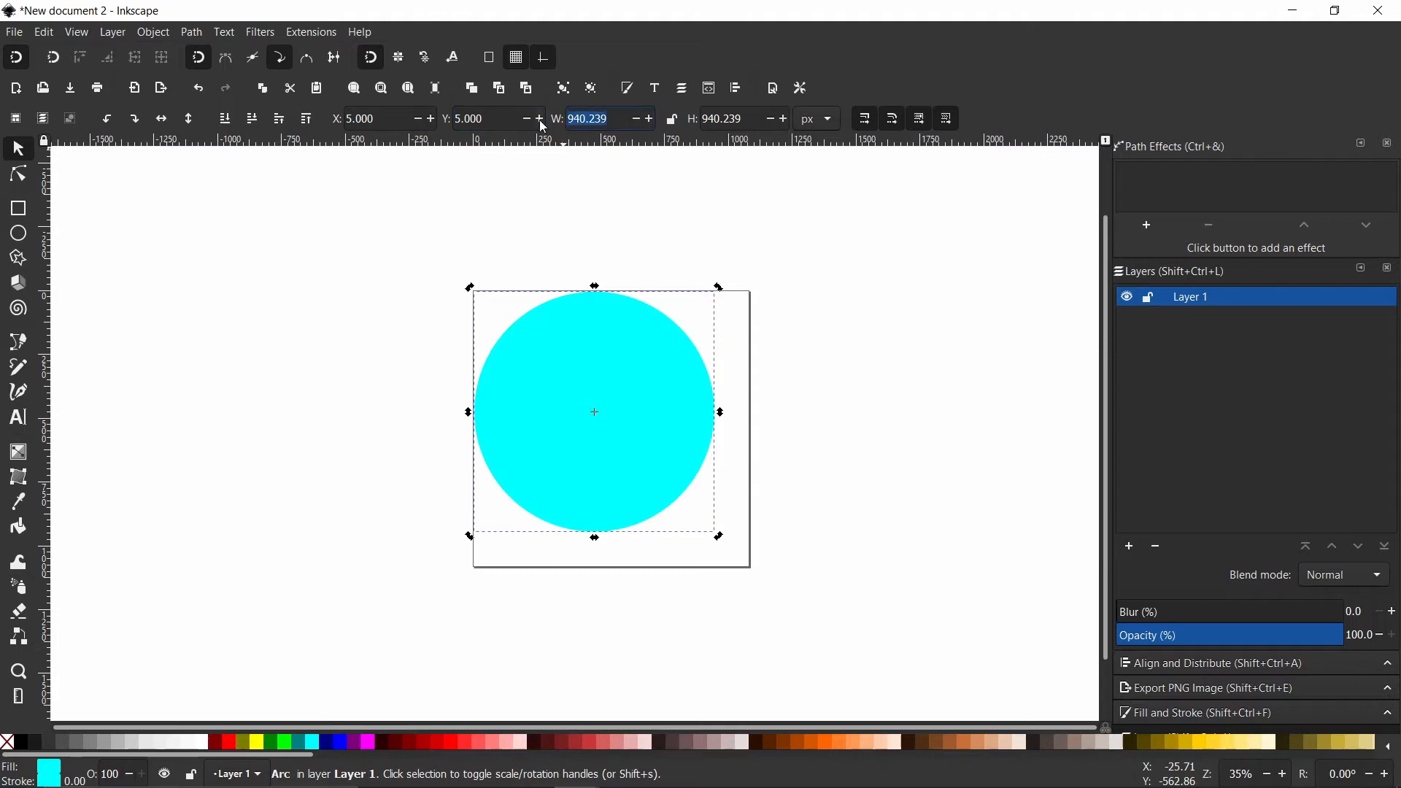
text(1)
text(070)
key(Return)
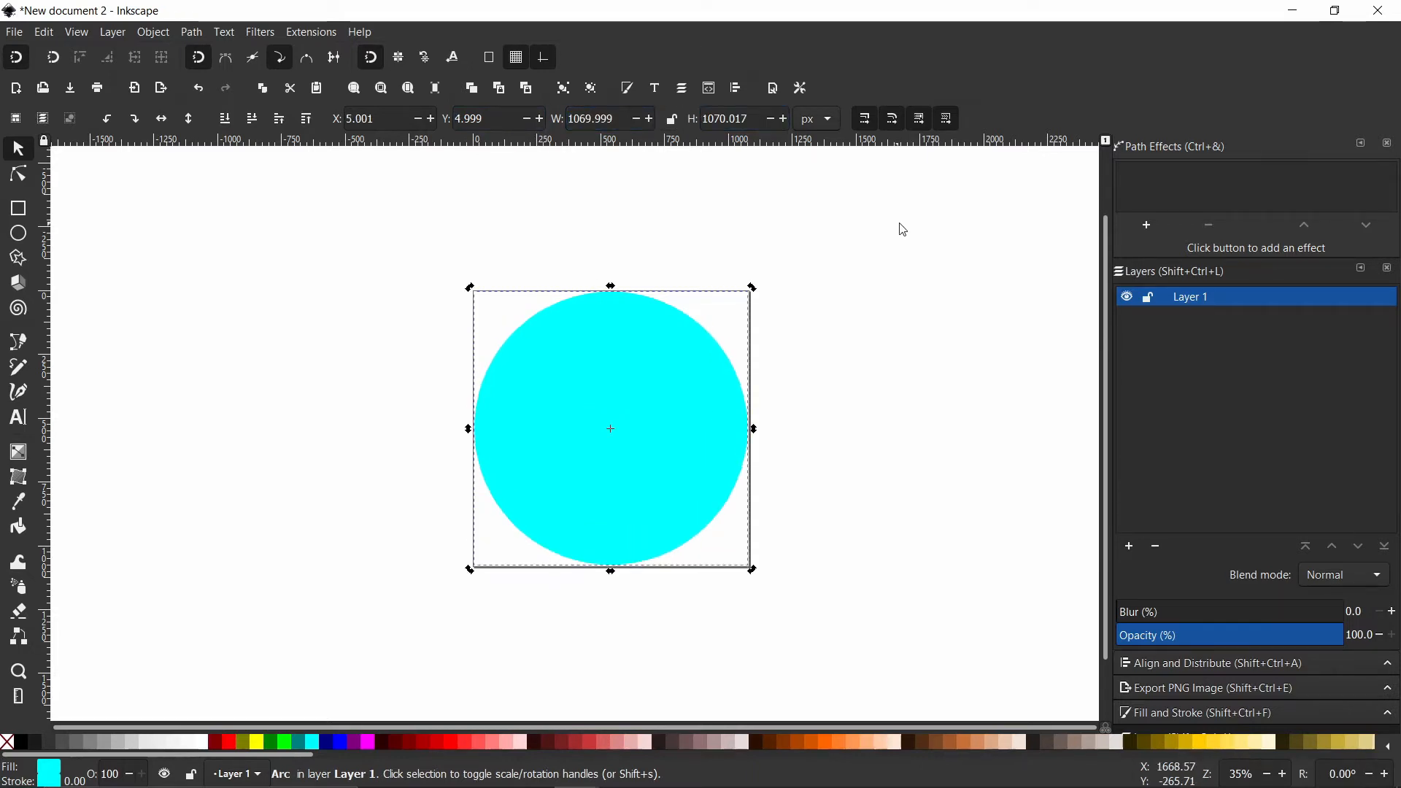
click(882, 278)
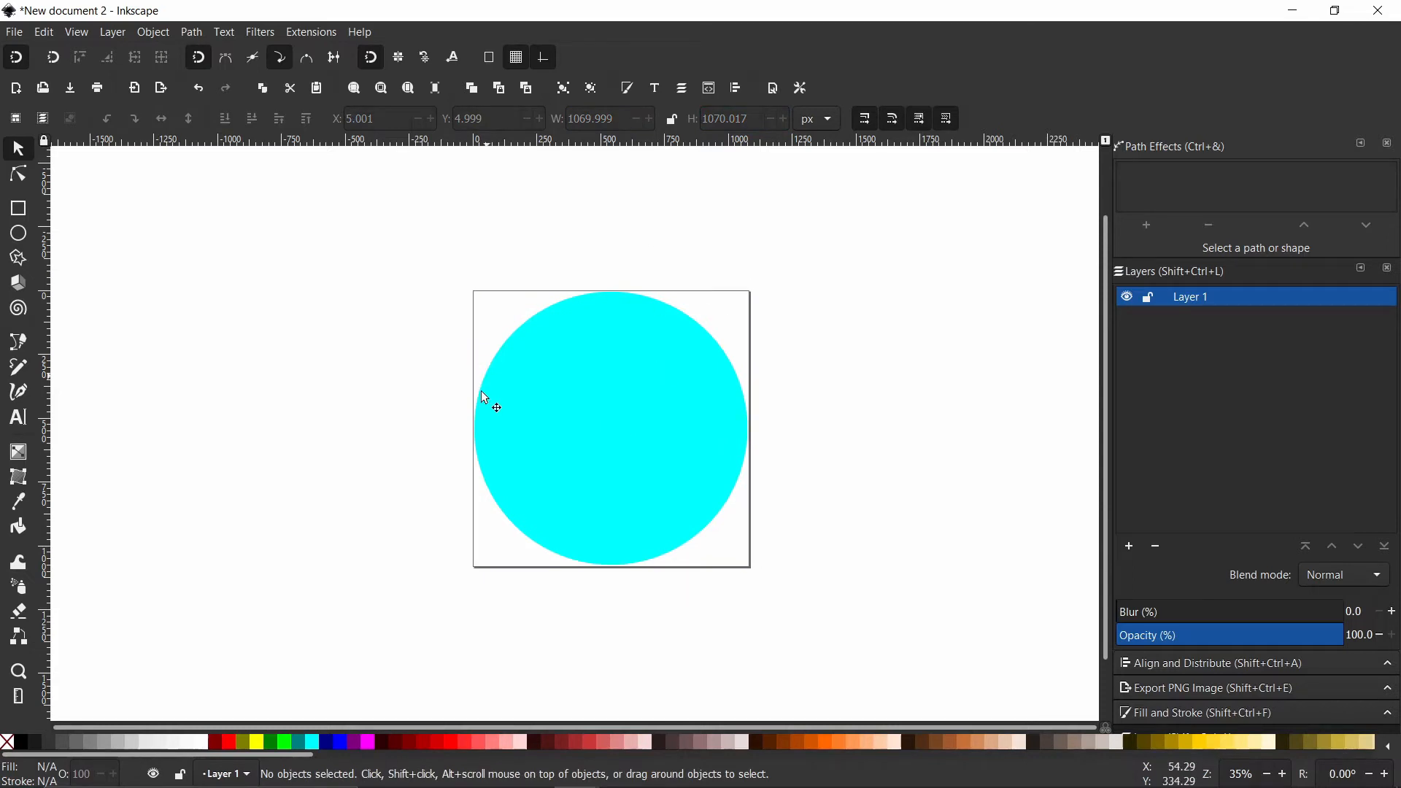
Create a linked offset of the cyan circle and inset it to about 968 px across.
ctrl+scroll(490, 408, up, 3)
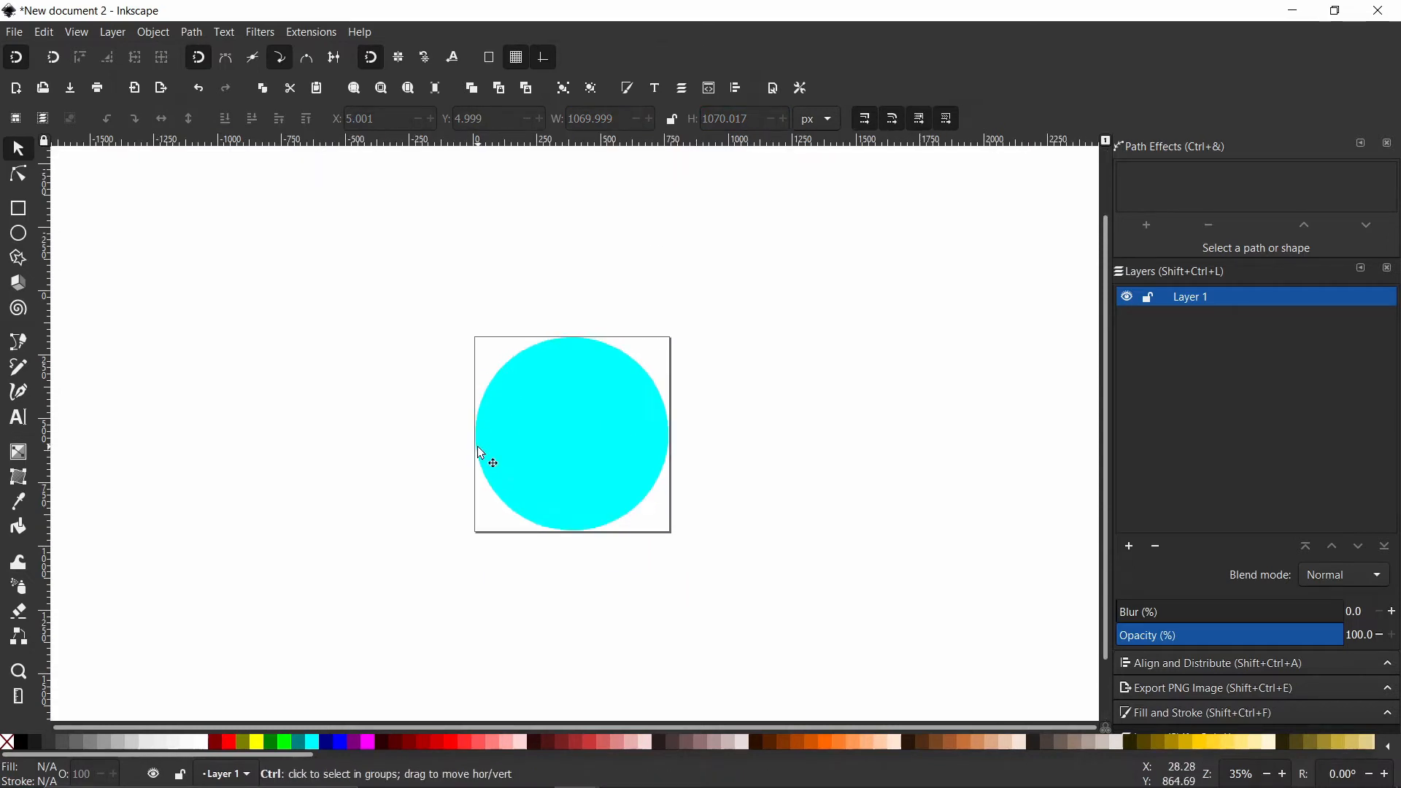
ctrl+scroll(479, 435, down, 2)
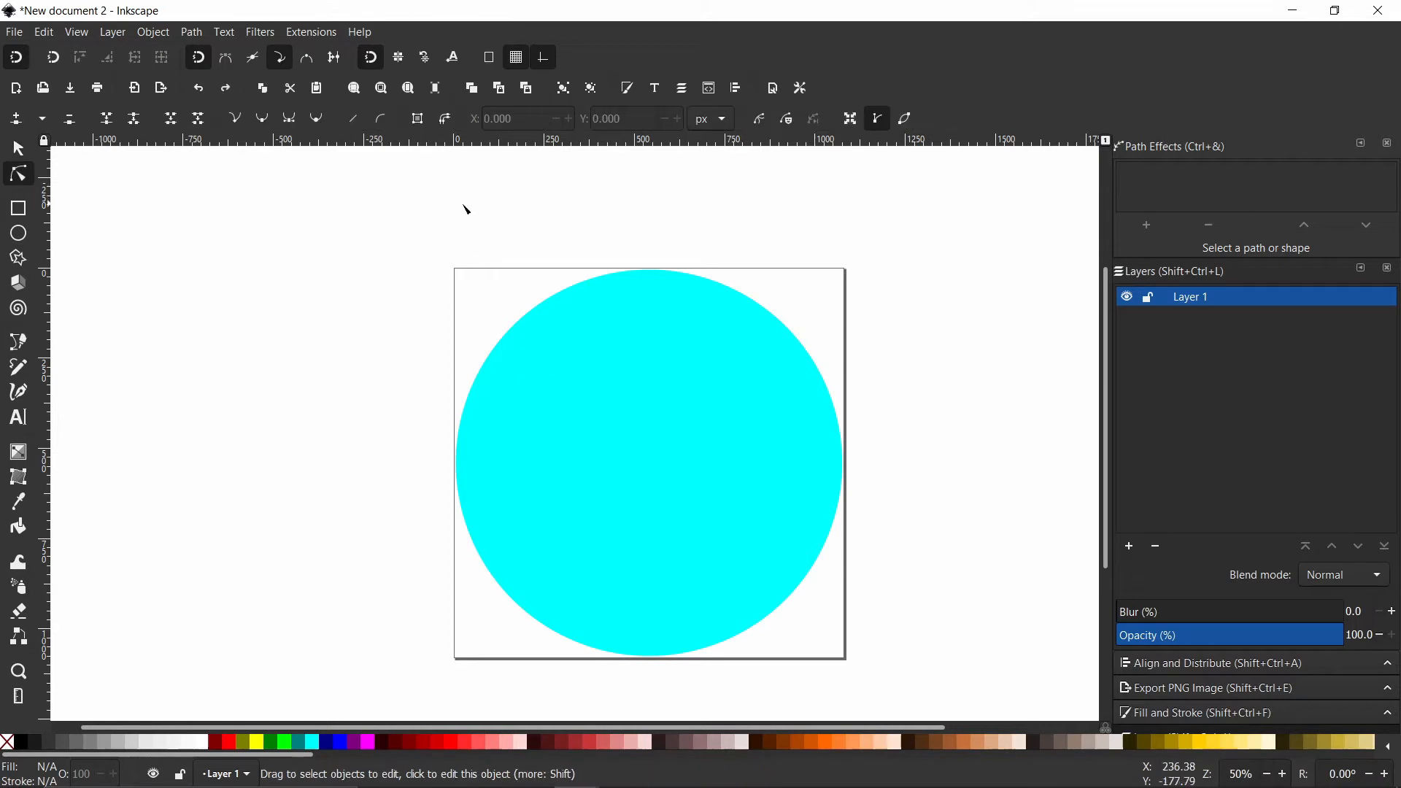
click(663, 309)
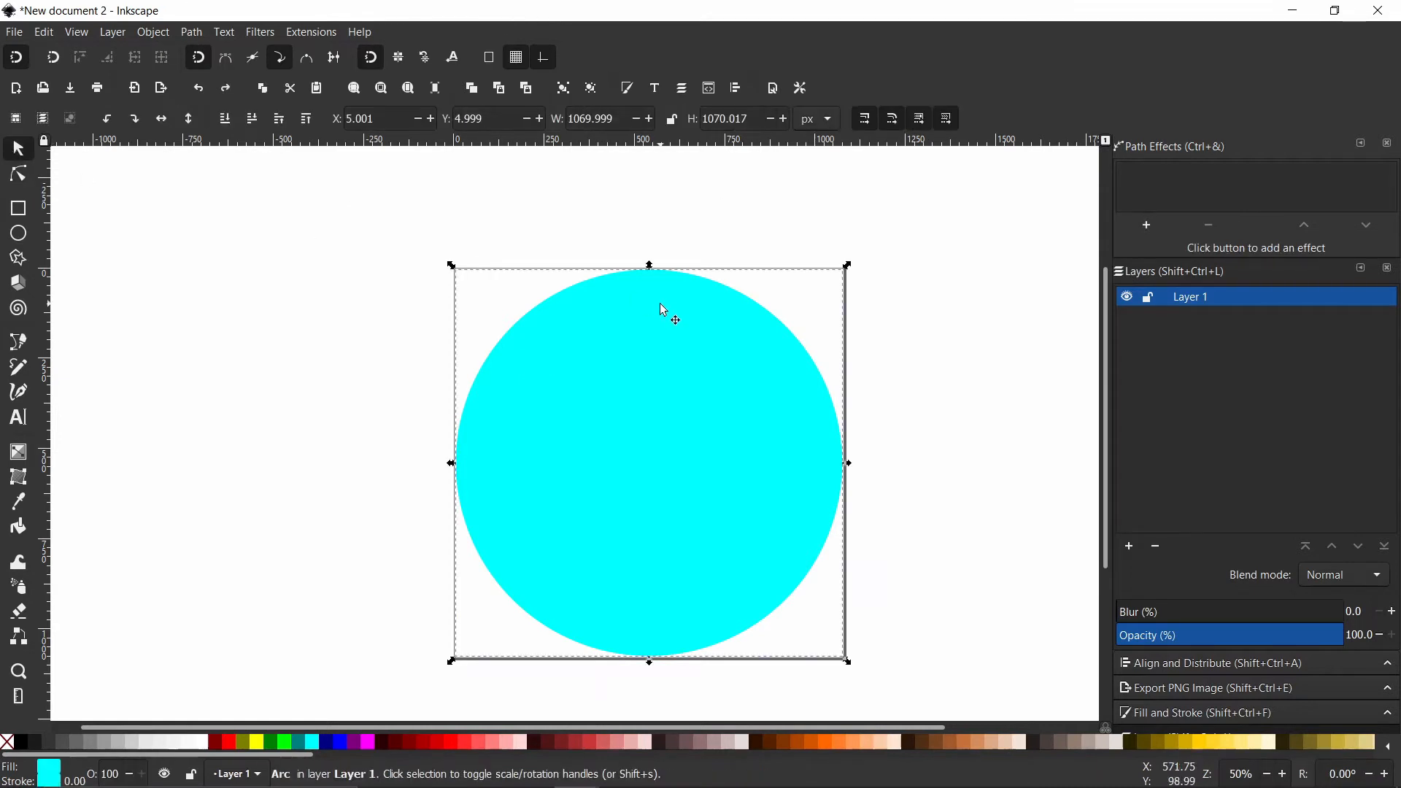
click(155, 32)
click(155, 32)
click(192, 32)
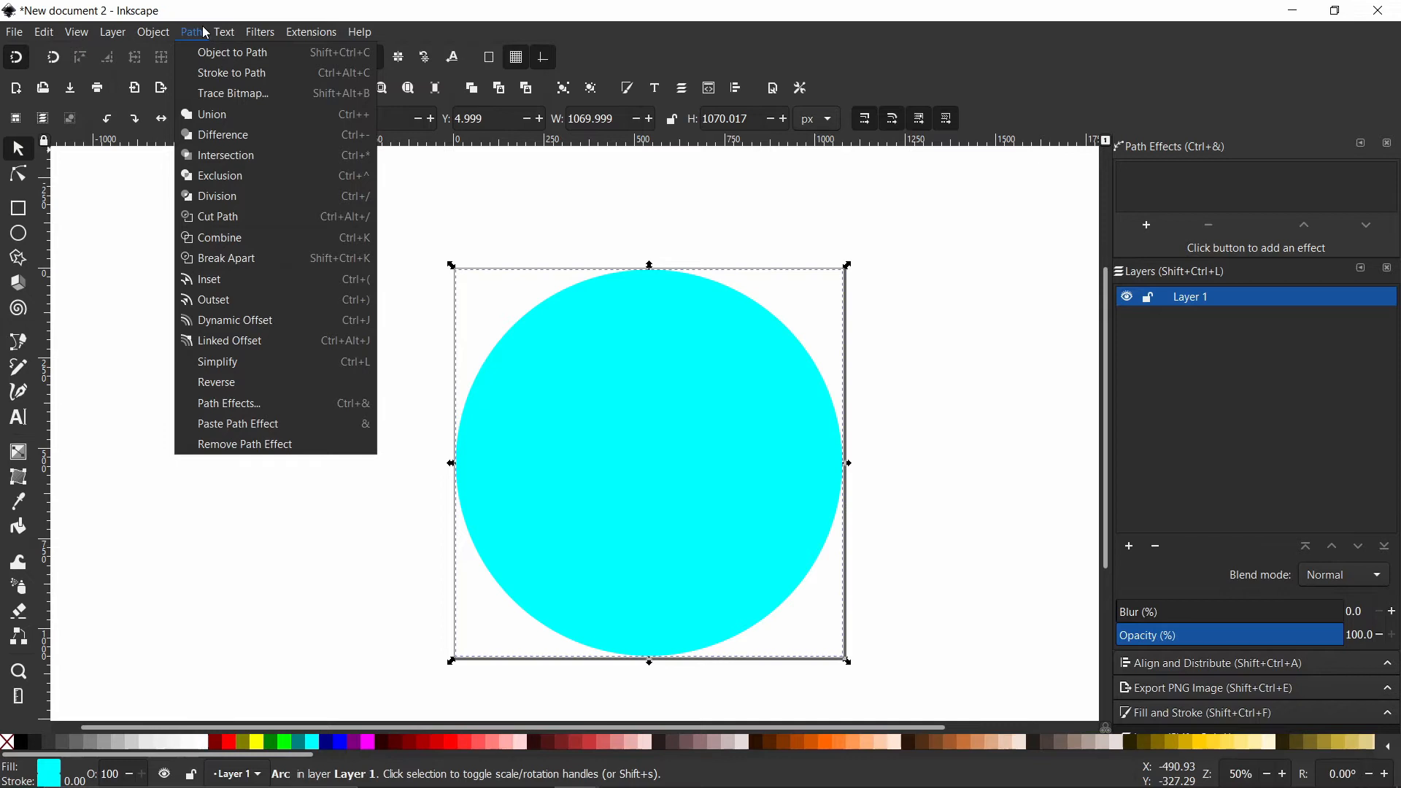
click(251, 343)
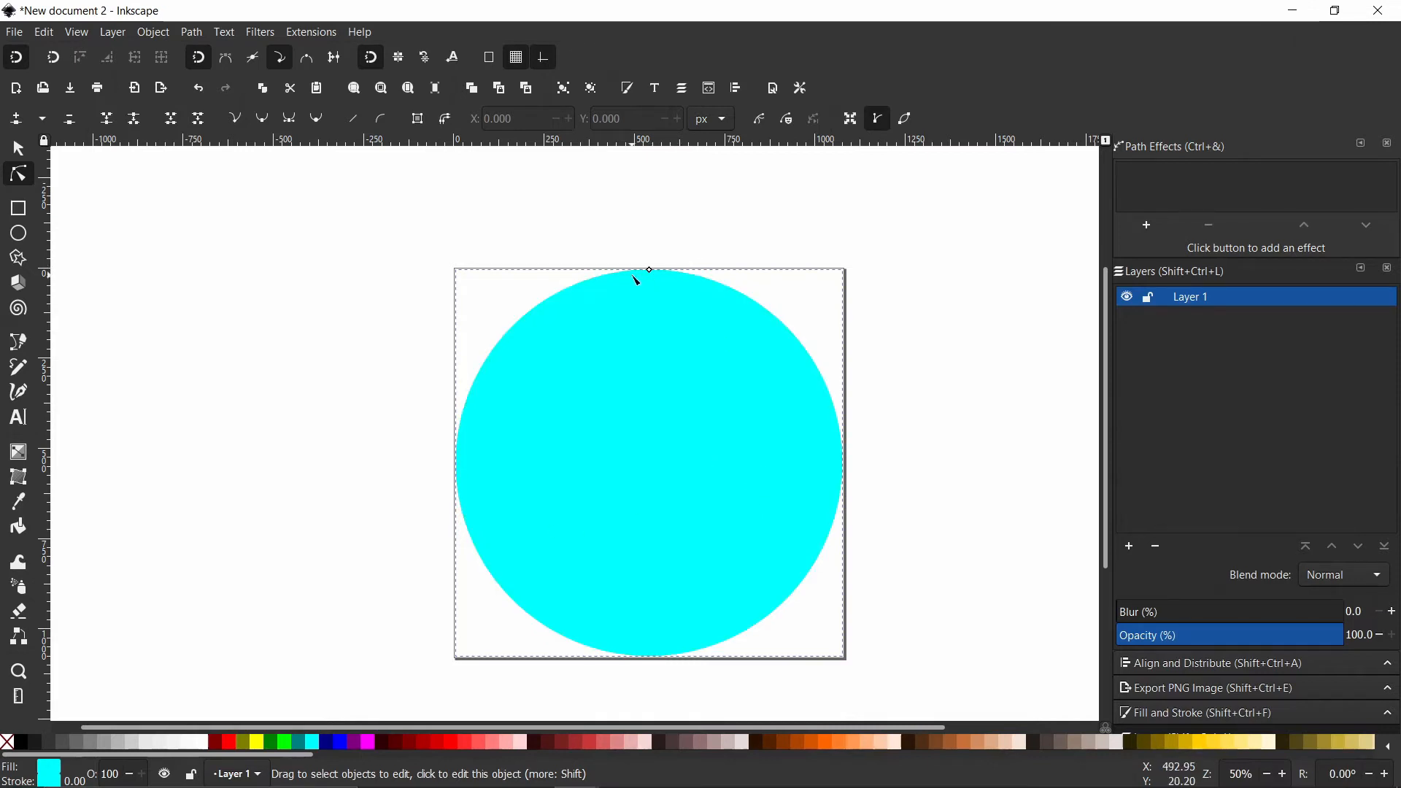
drag(652, 271, 650, 288)
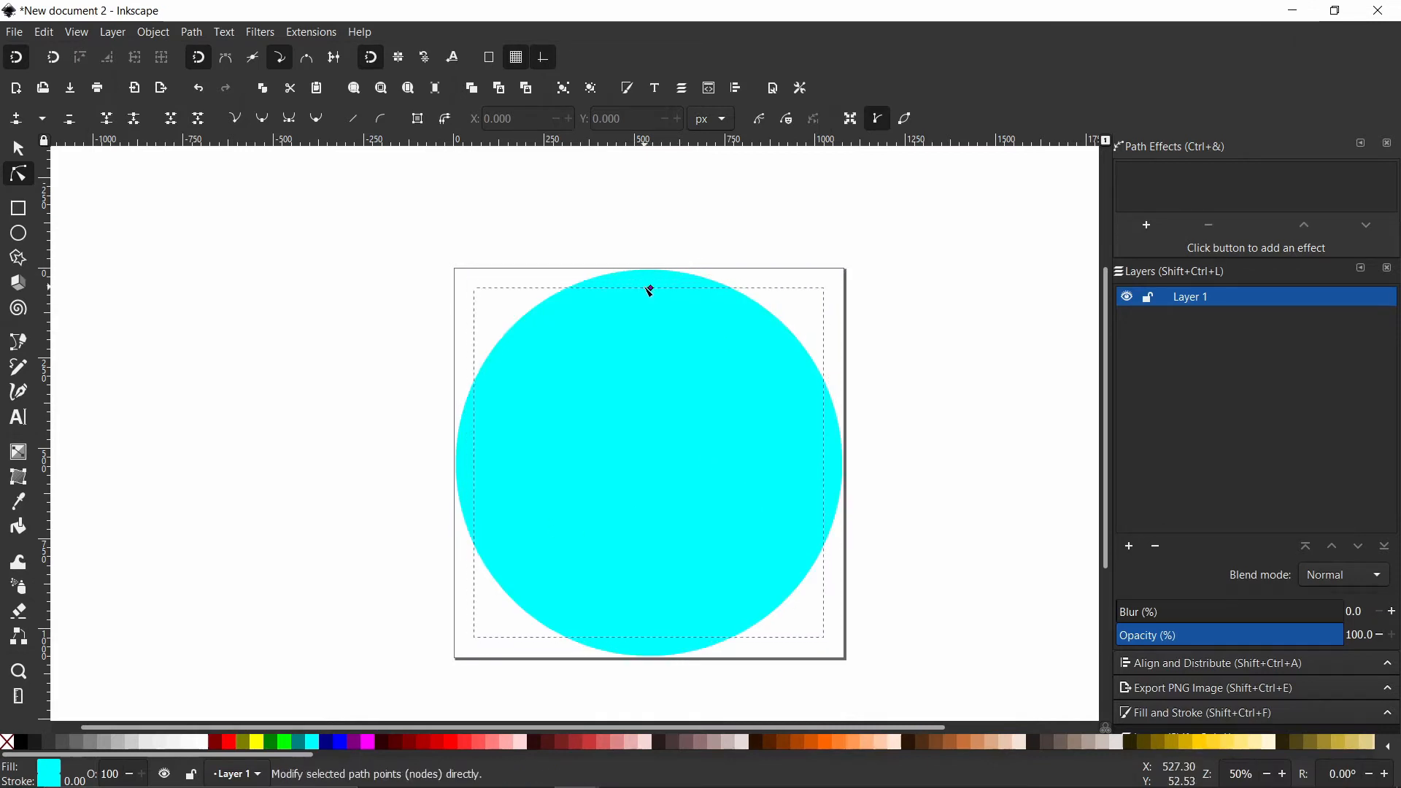
Fill the inset circle with bright green and return to the Select tool.
click(271, 742)
key(s)
click(311, 121)
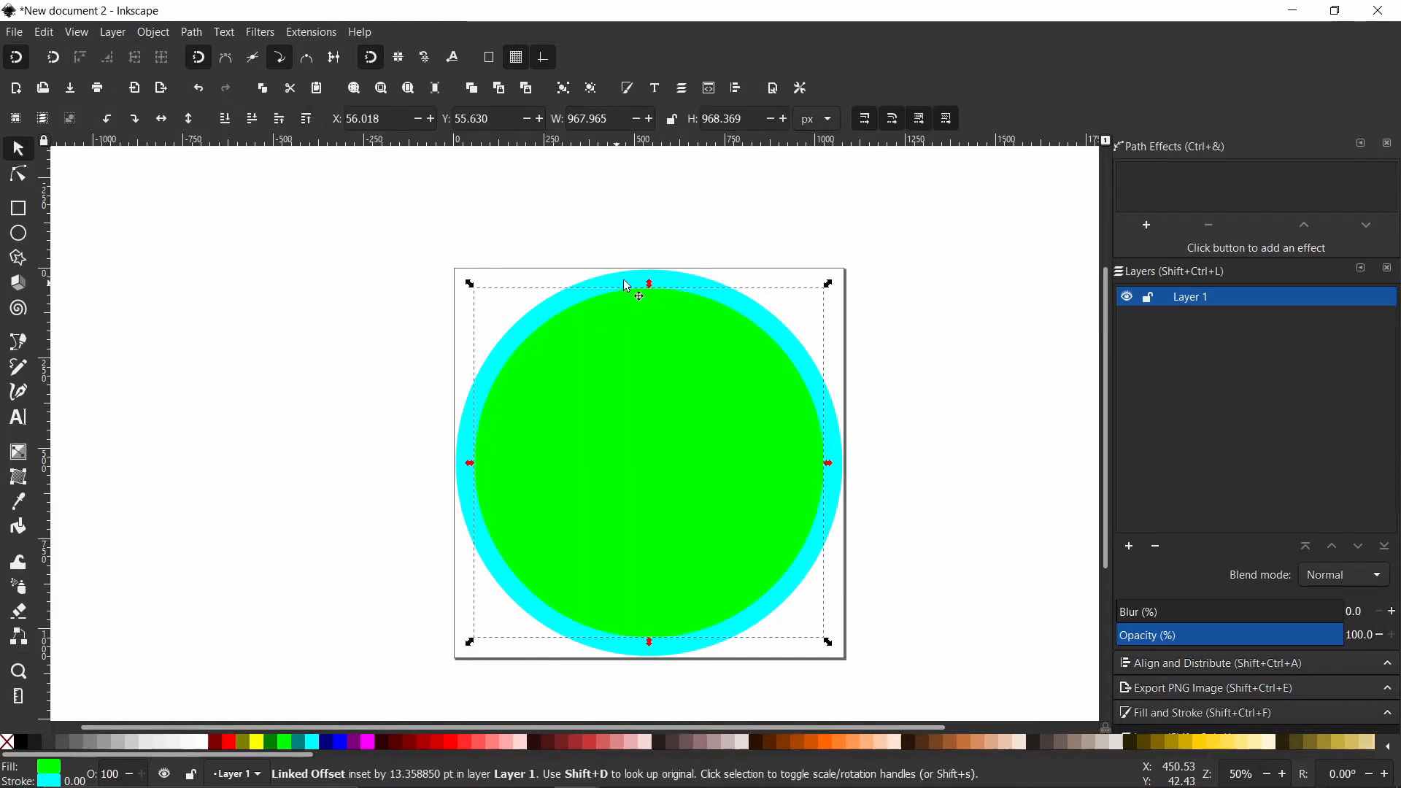
Subtract the green circle from the cyan circle with Difference to leave a cyan ring.
shift+click(677, 281)
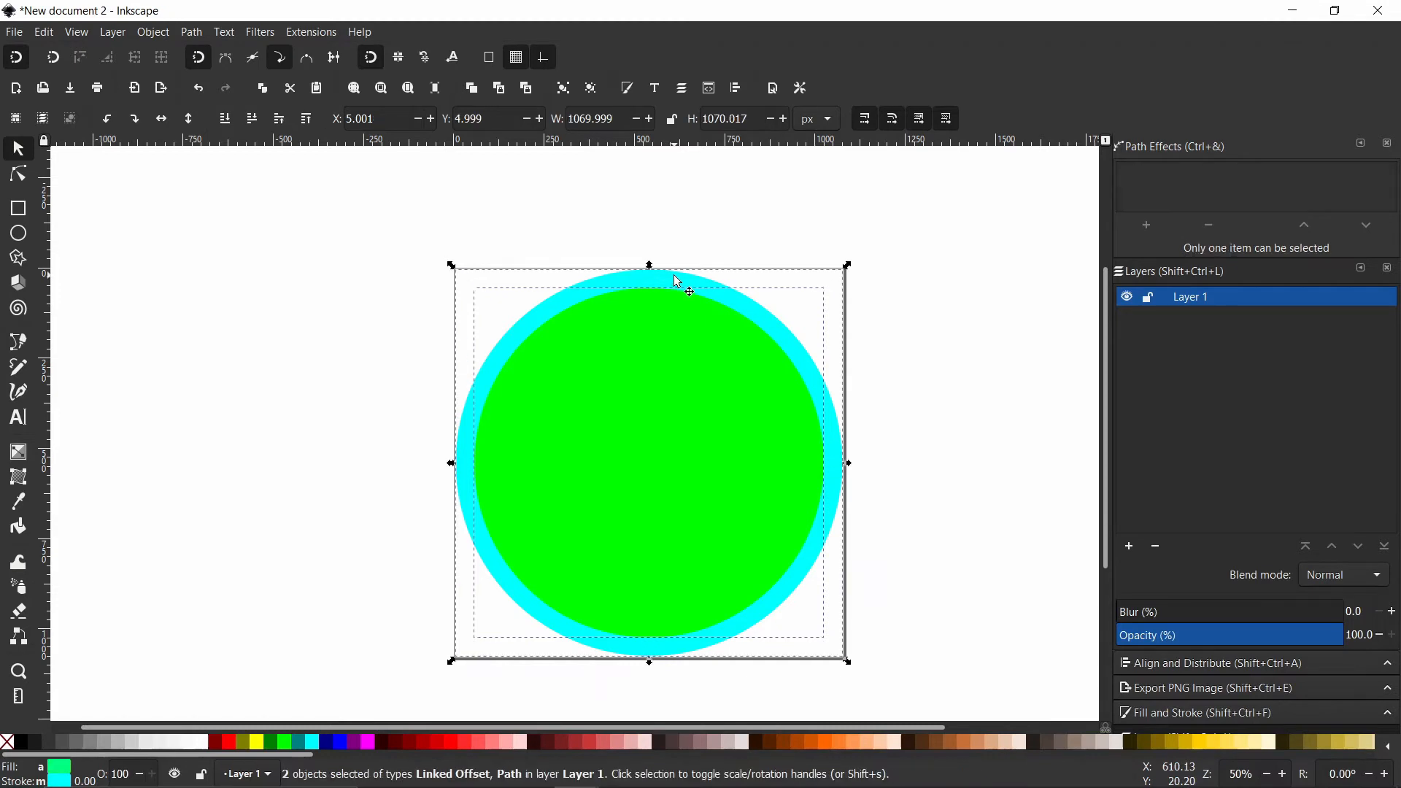
click(192, 35)
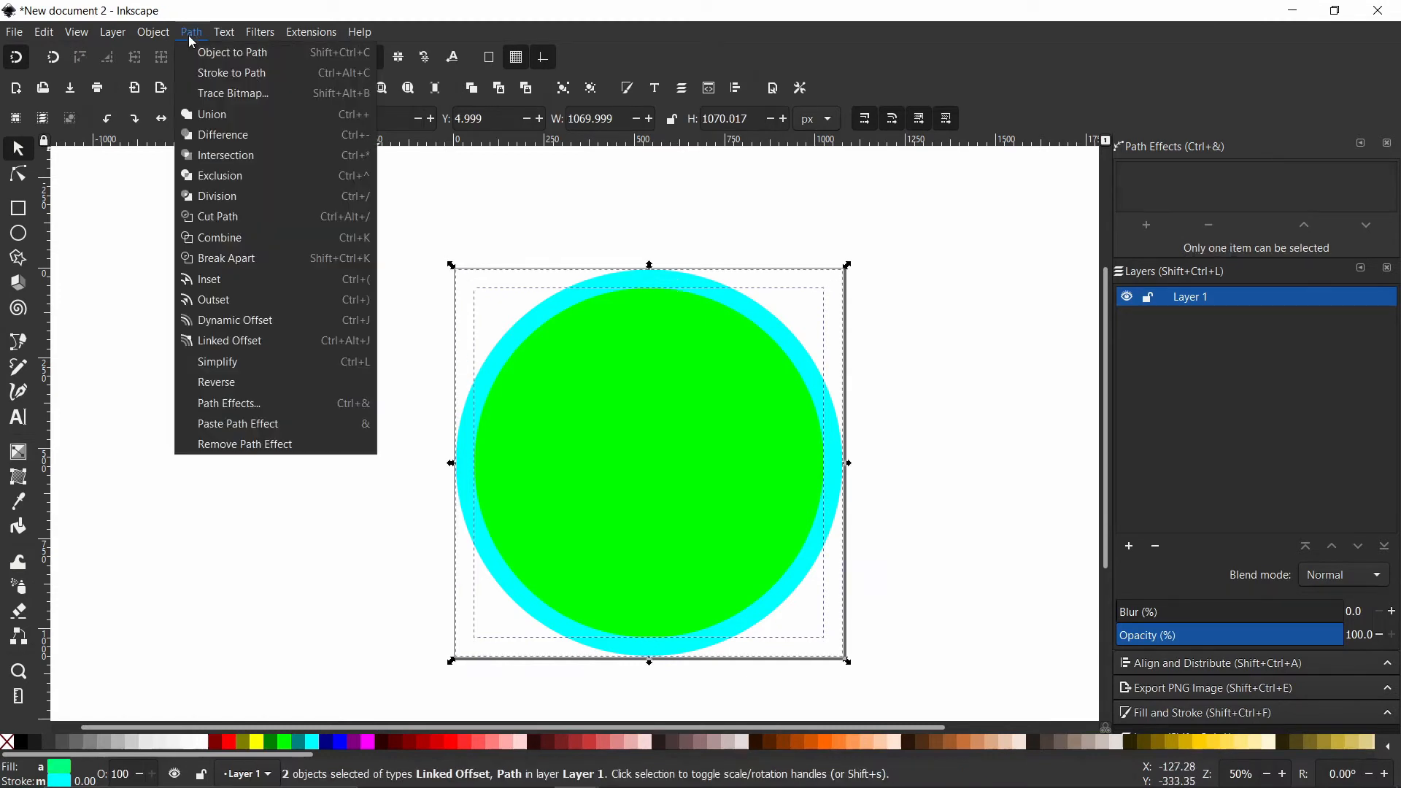
click(239, 134)
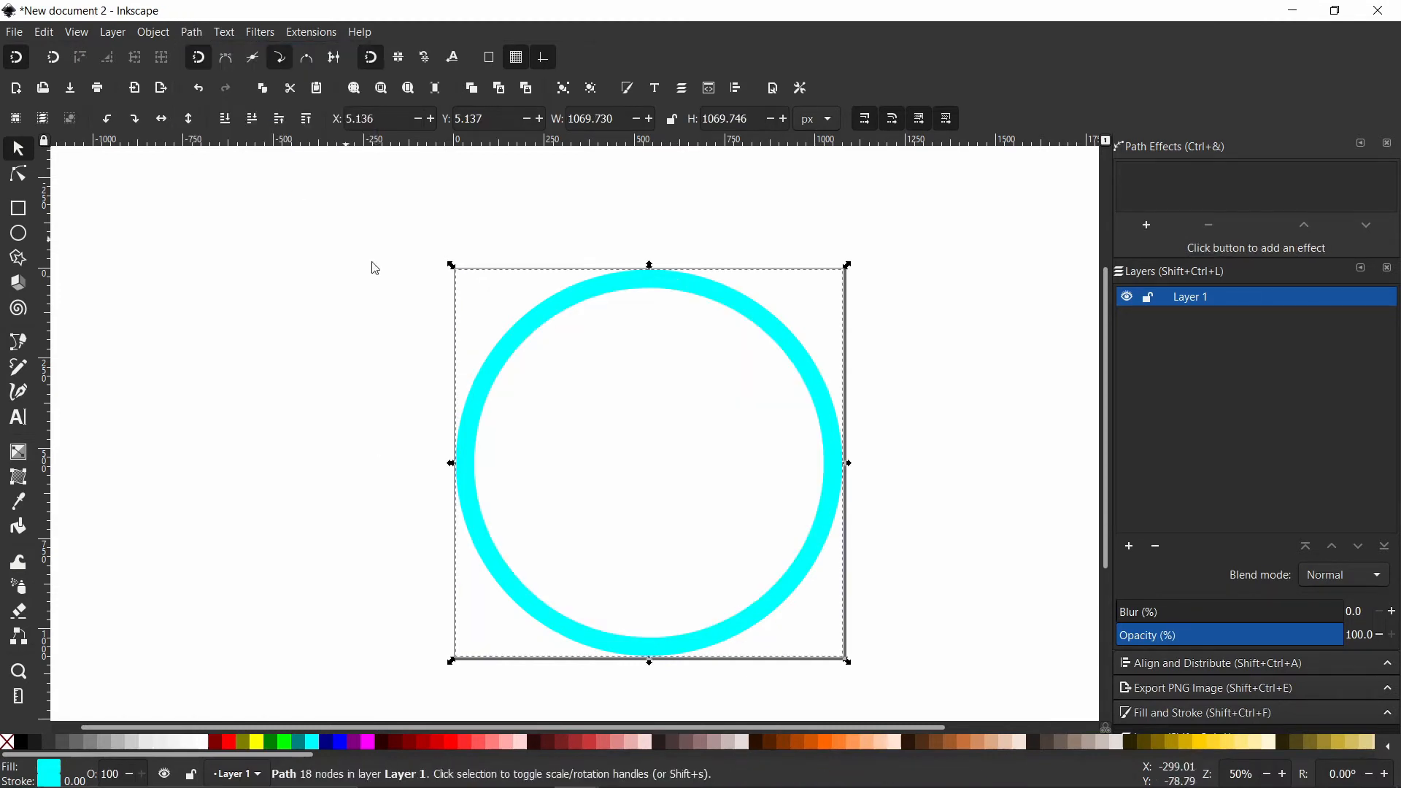
Remove the ring's fill and outline it with a 5 px stroke in 20% gray.
click(7, 742)
key(ctrl+shift+f)
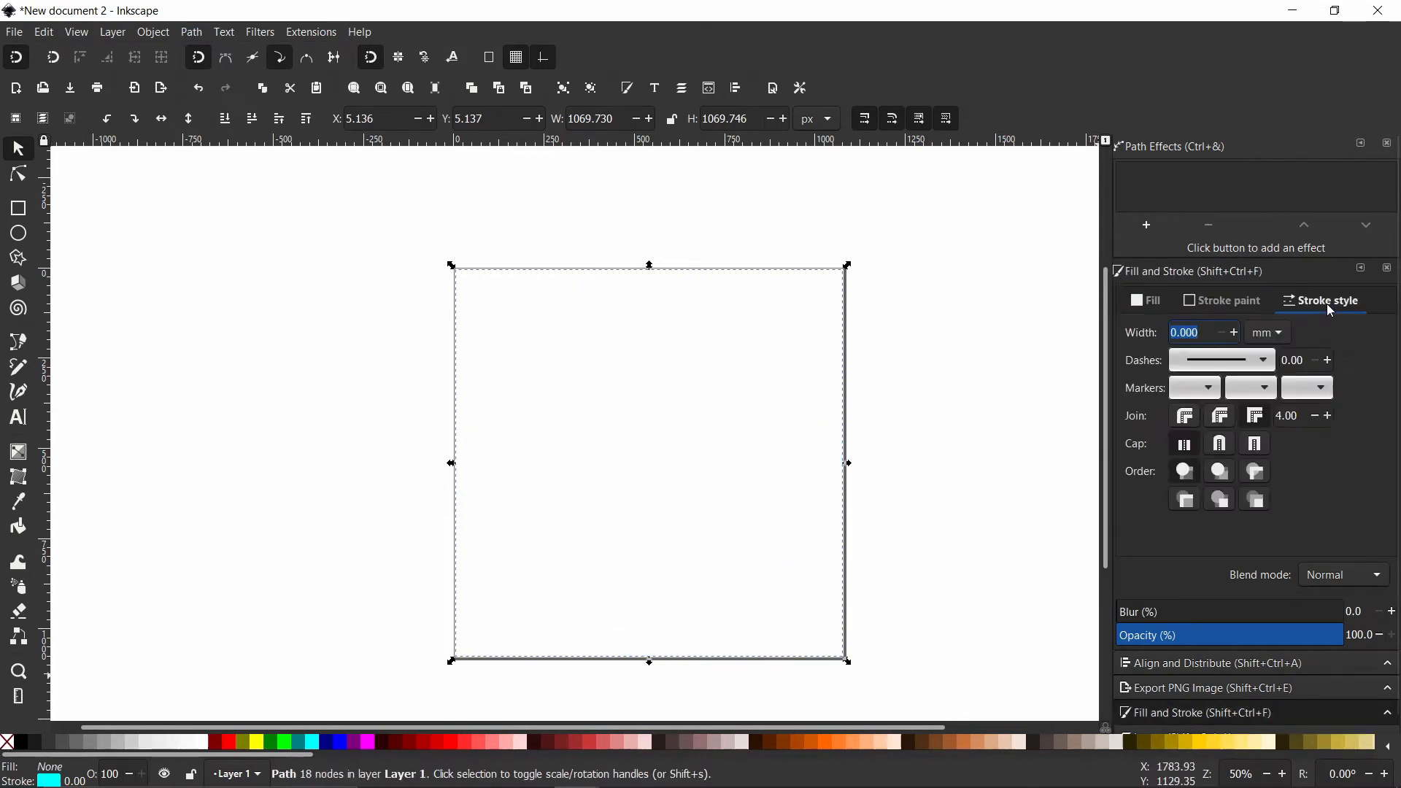
click(1281, 335)
click(1224, 365)
drag(1204, 333, 1147, 333)
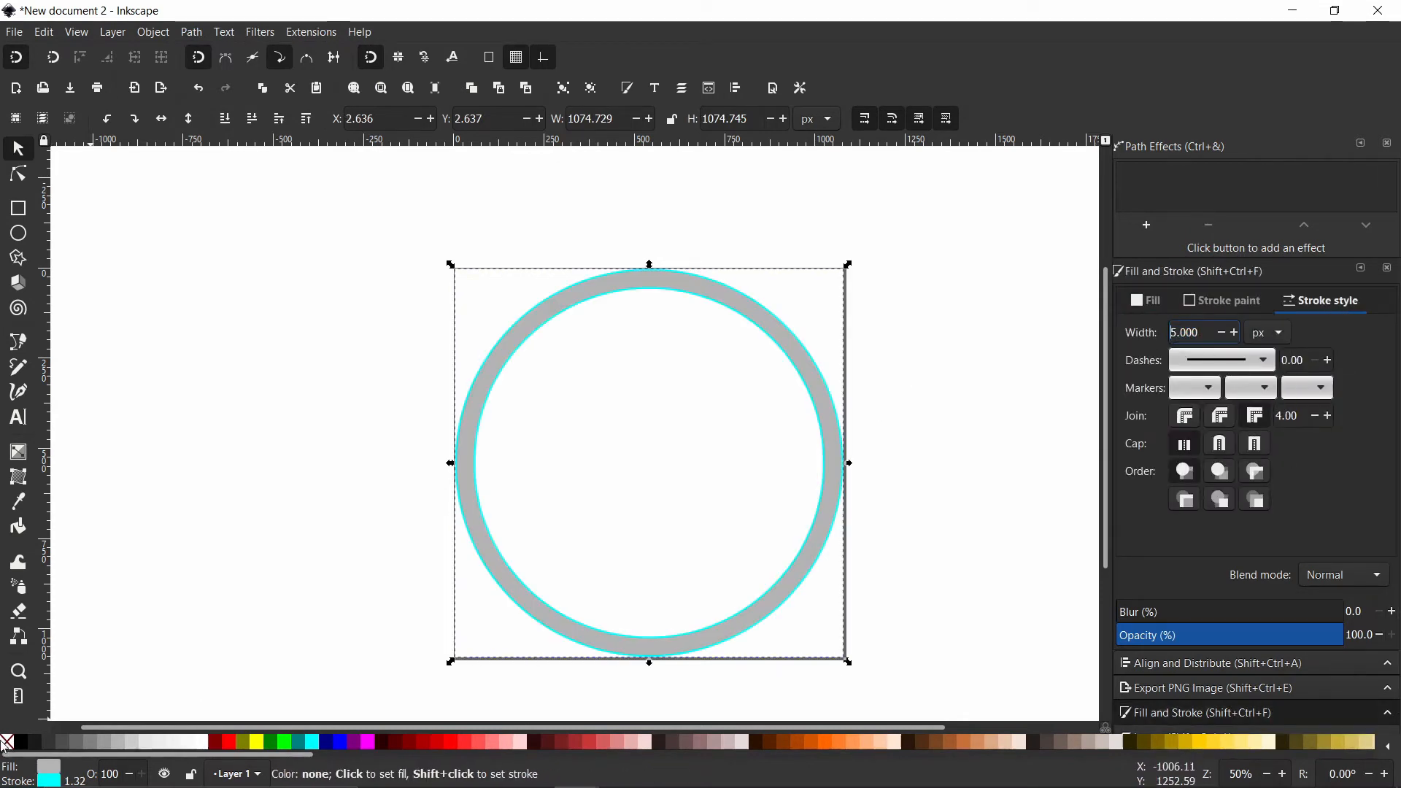
click(6, 742)
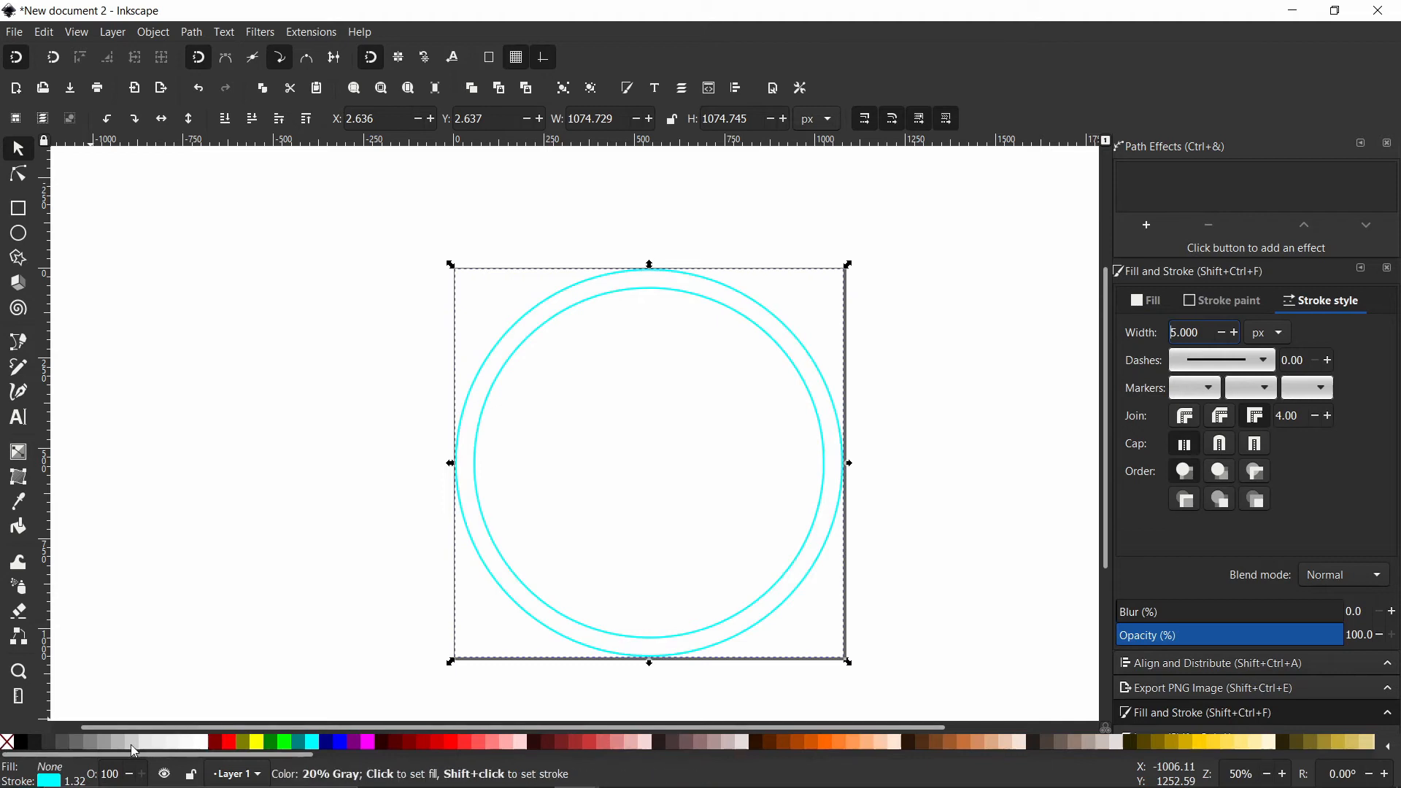
shift+click(130, 744)
click(245, 582)
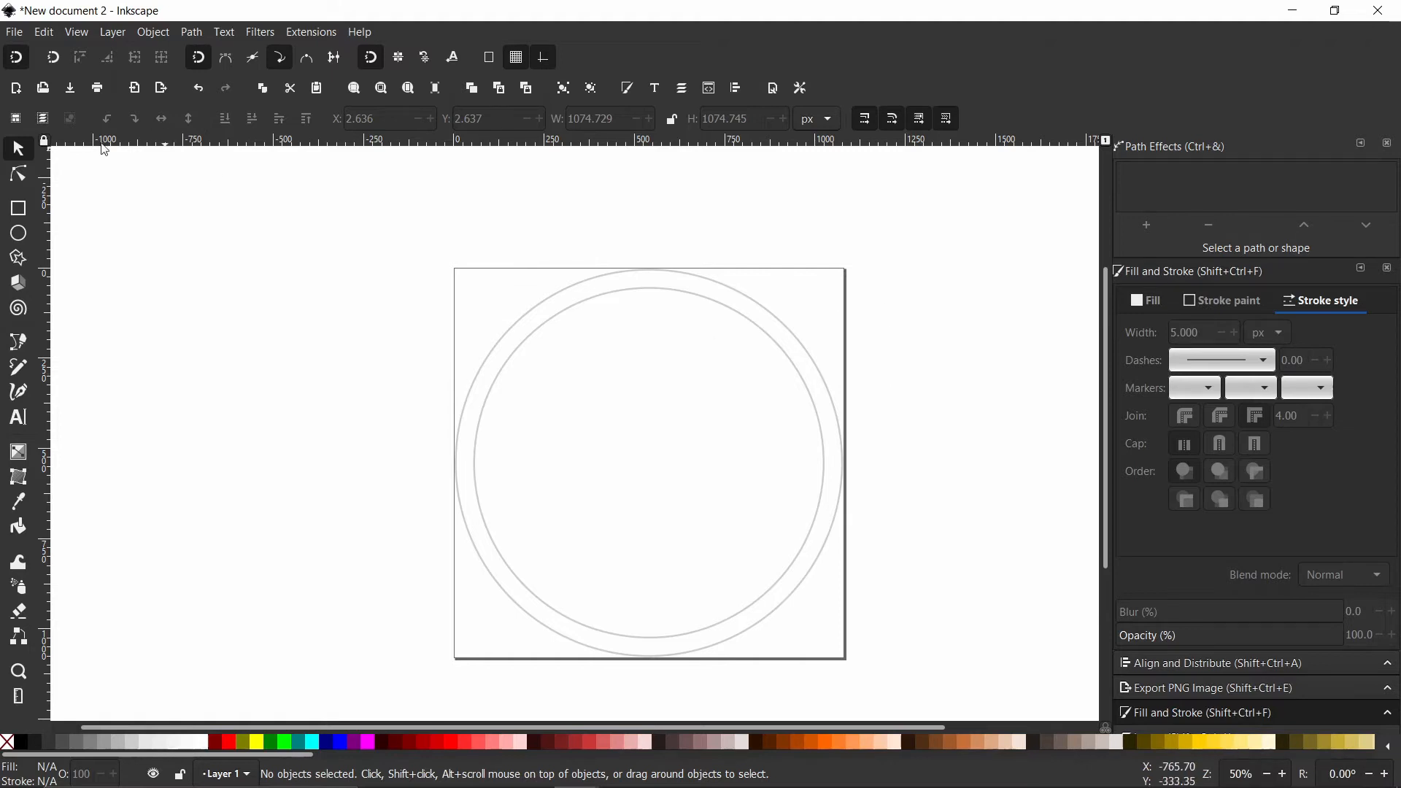
Draw a cyan ellipse about 1018 × 889 px with stroke width 0 and place it at X 5, Y 5.
click(20, 233)
drag(508, 327, 877, 648)
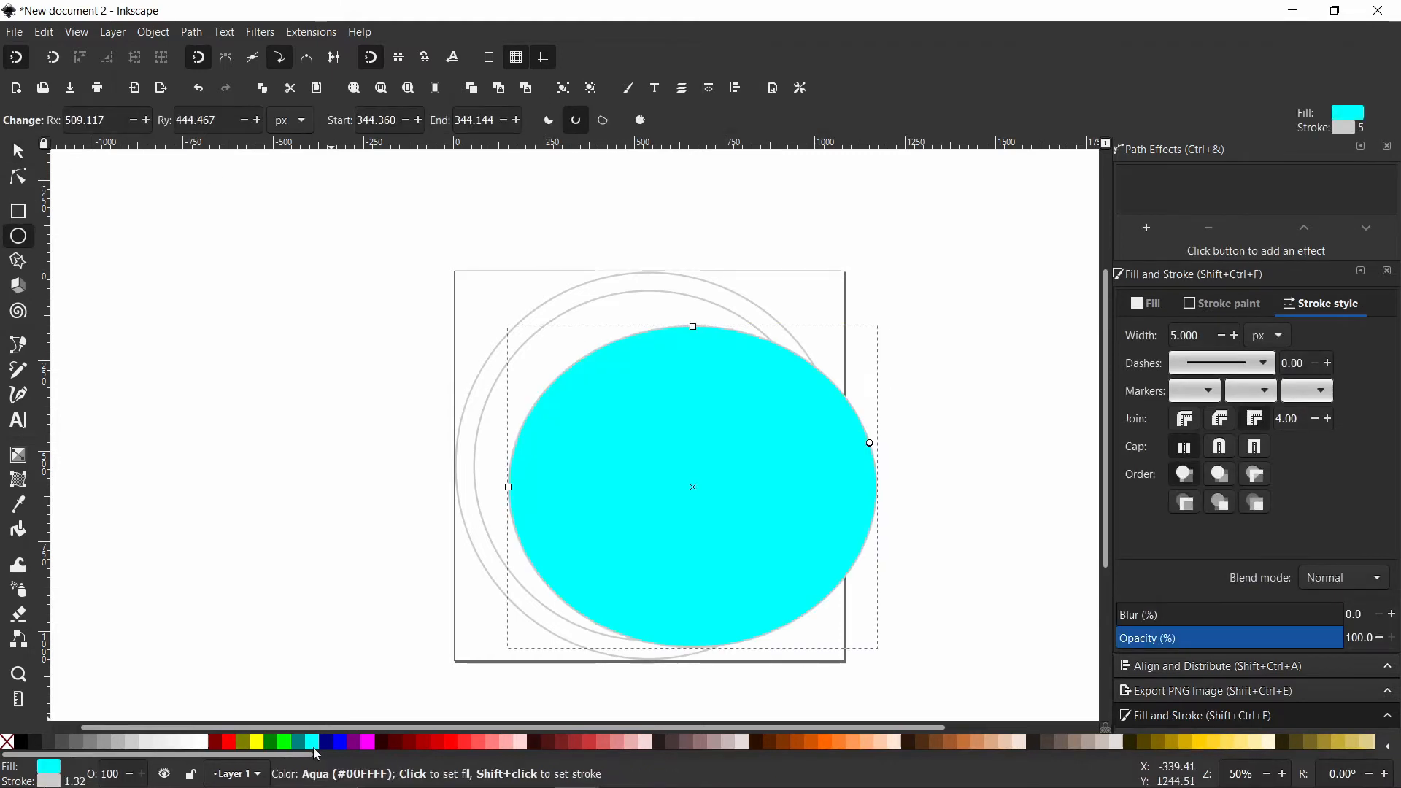
text(0)
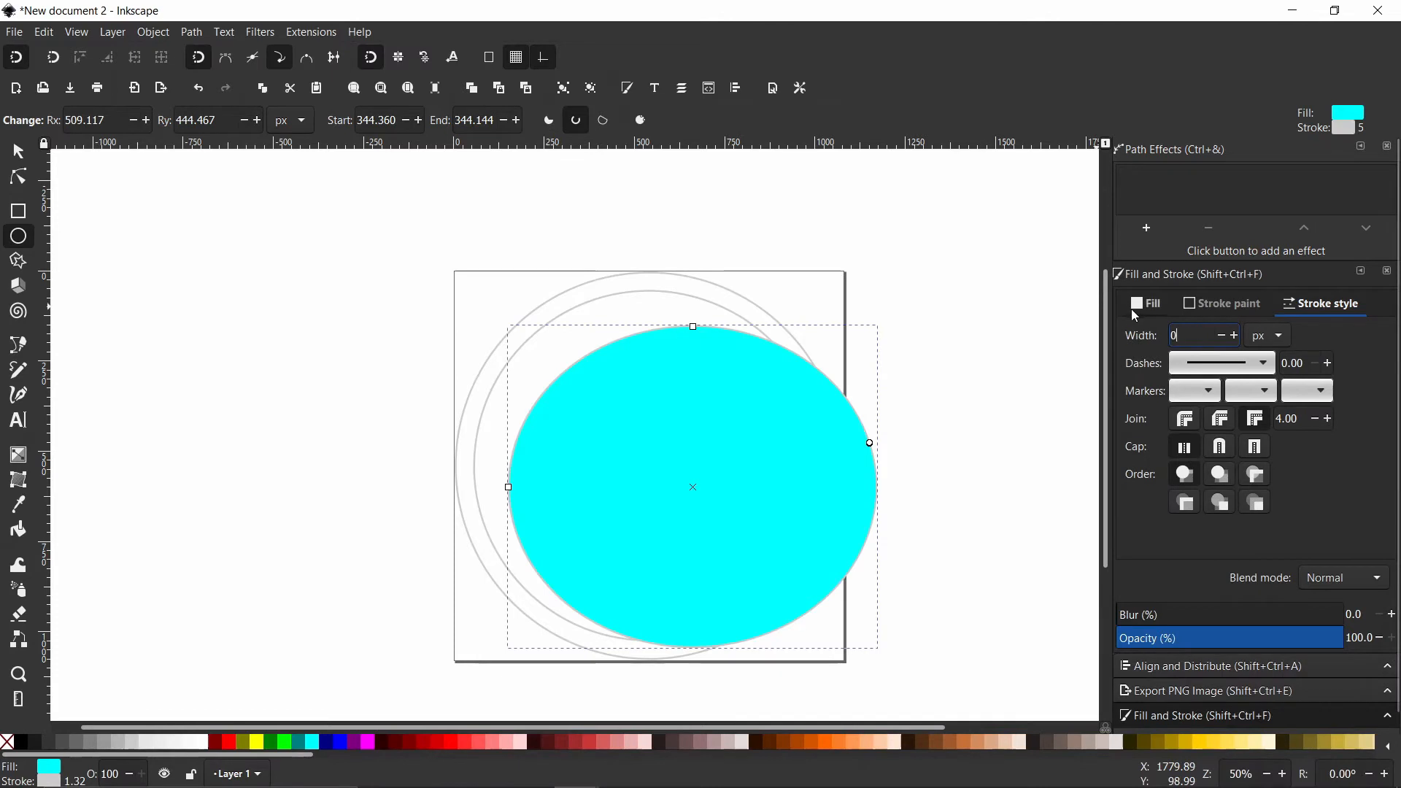
key(Return)
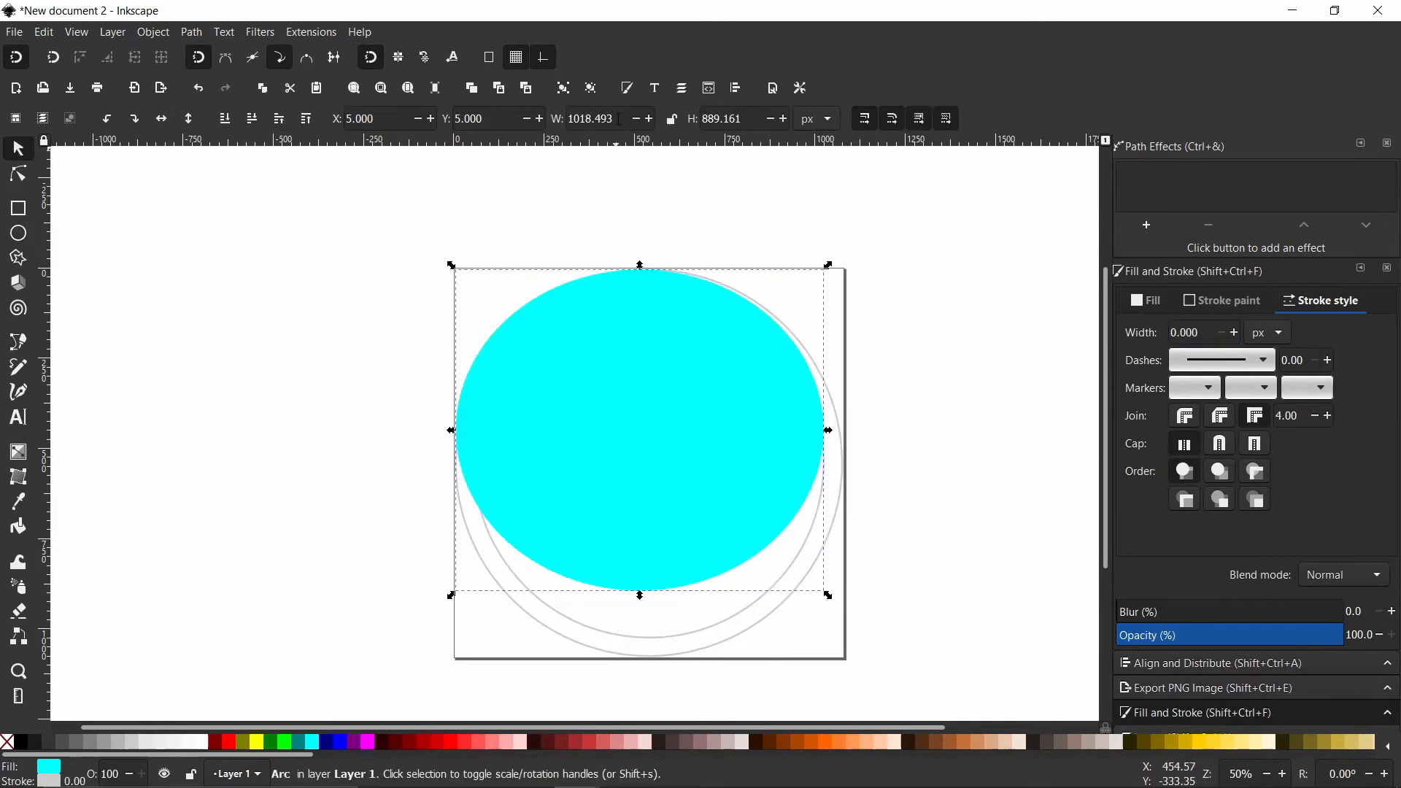
Resize the cyan ellipse to 1070 px in width and height.
click(619, 119)
text(1070)
key(Tab)
text(1)
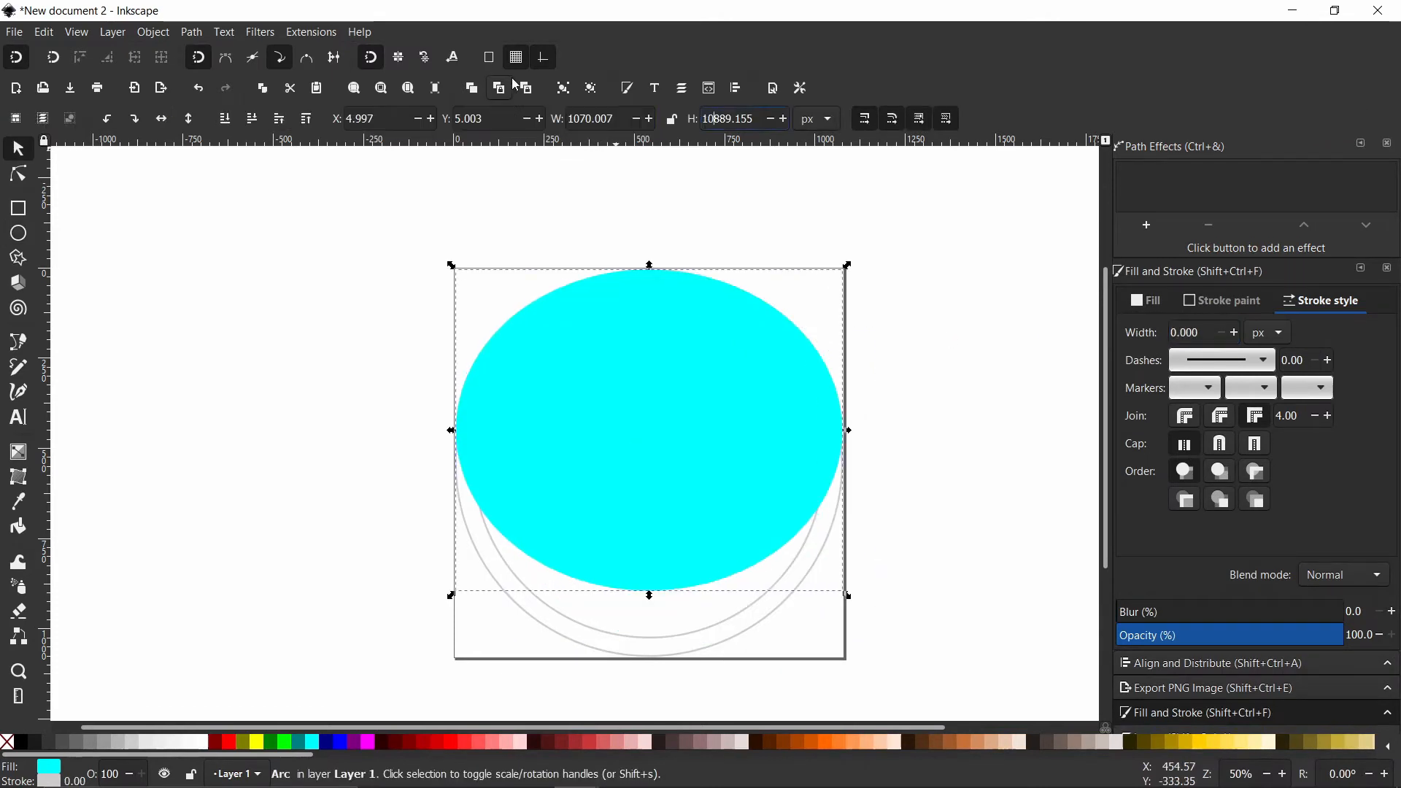
text(070)
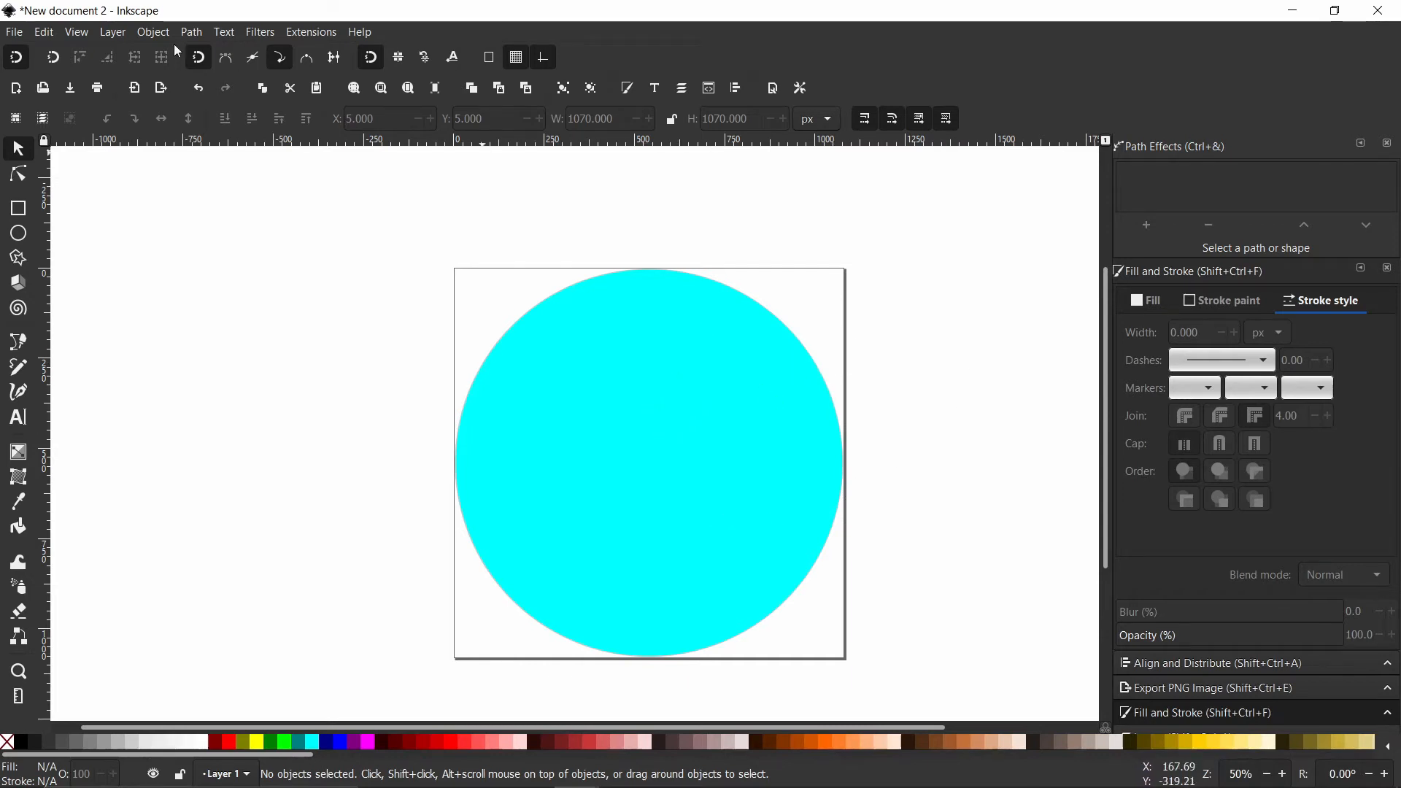
Add a layer named "mask" above the current layer.
click(112, 32)
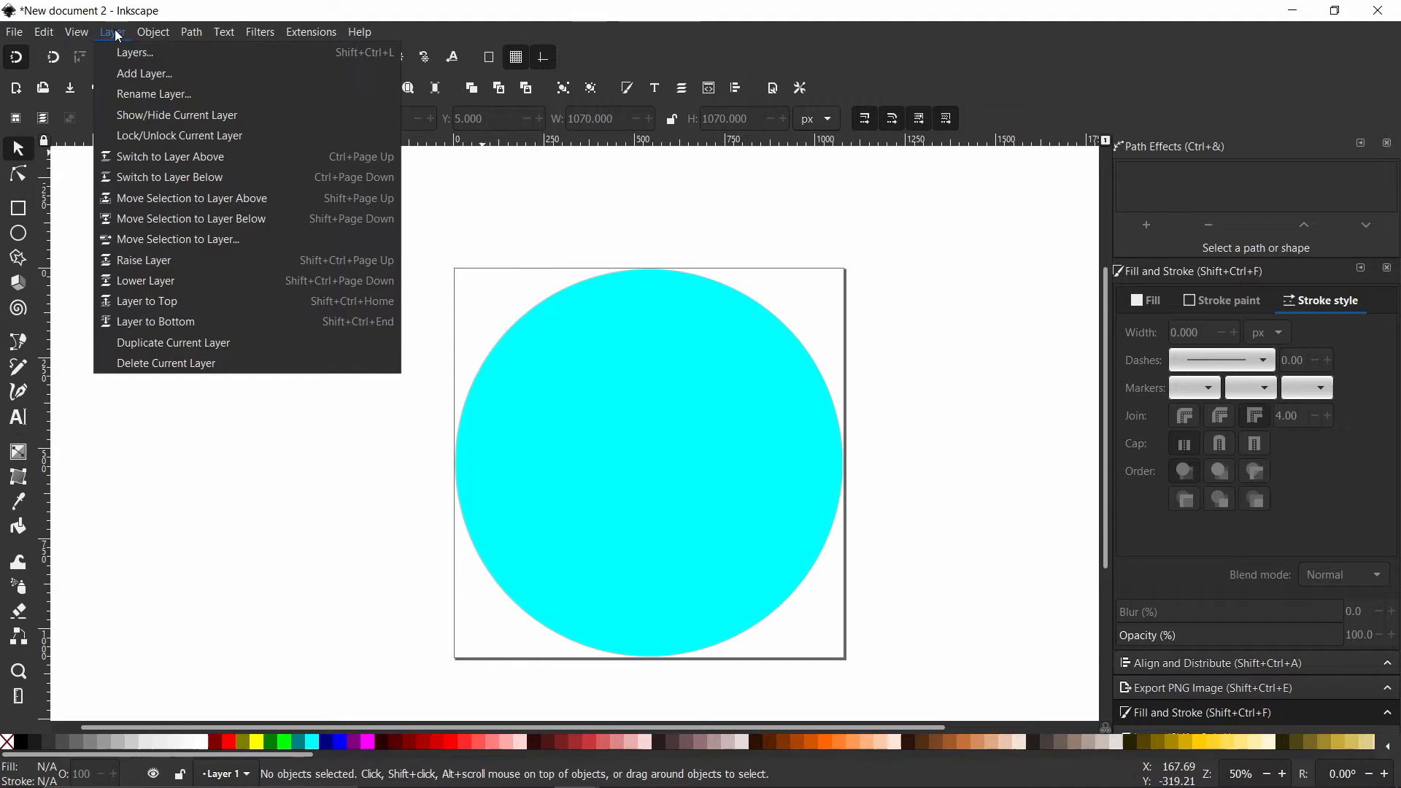
click(146, 79)
click(715, 402)
text(m)
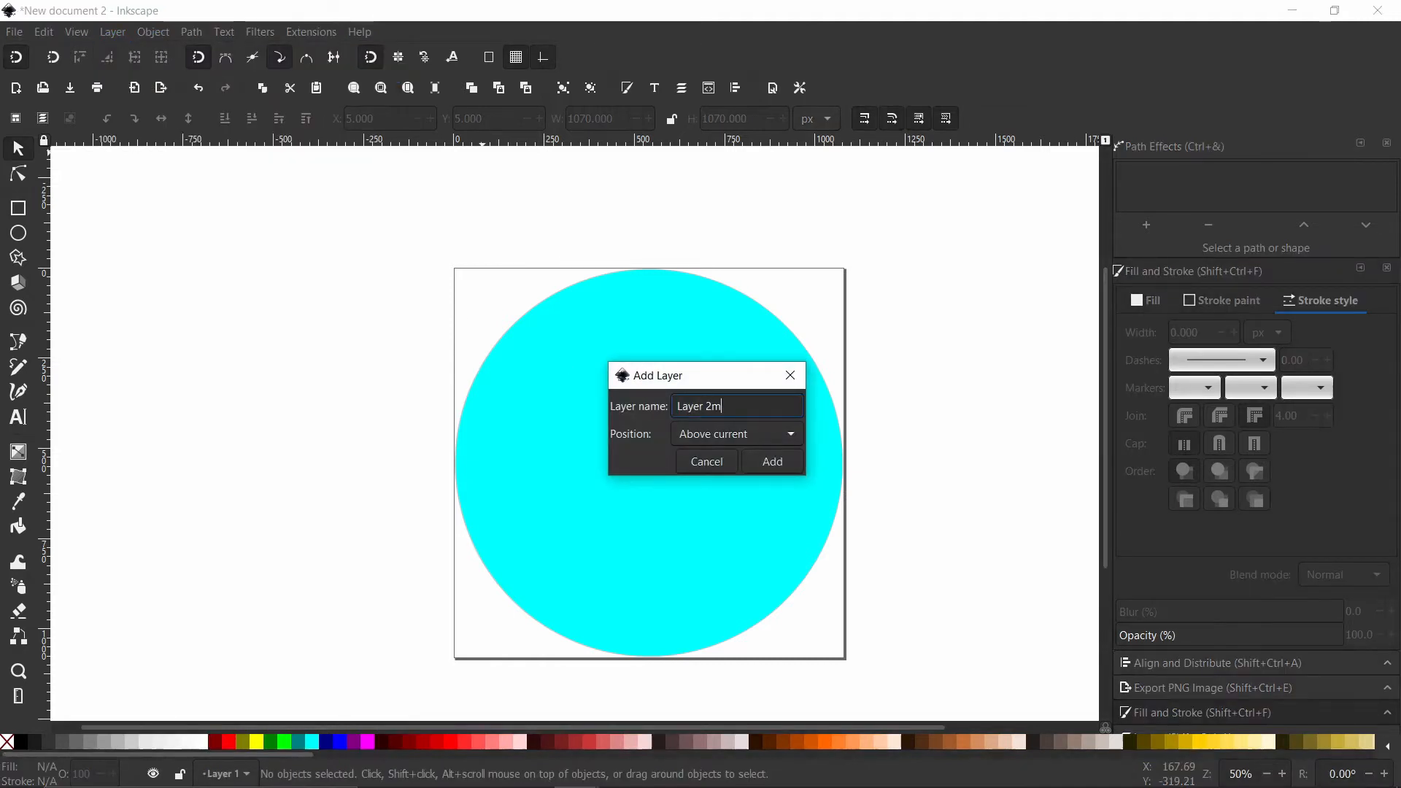
text(ask)
key(Return)
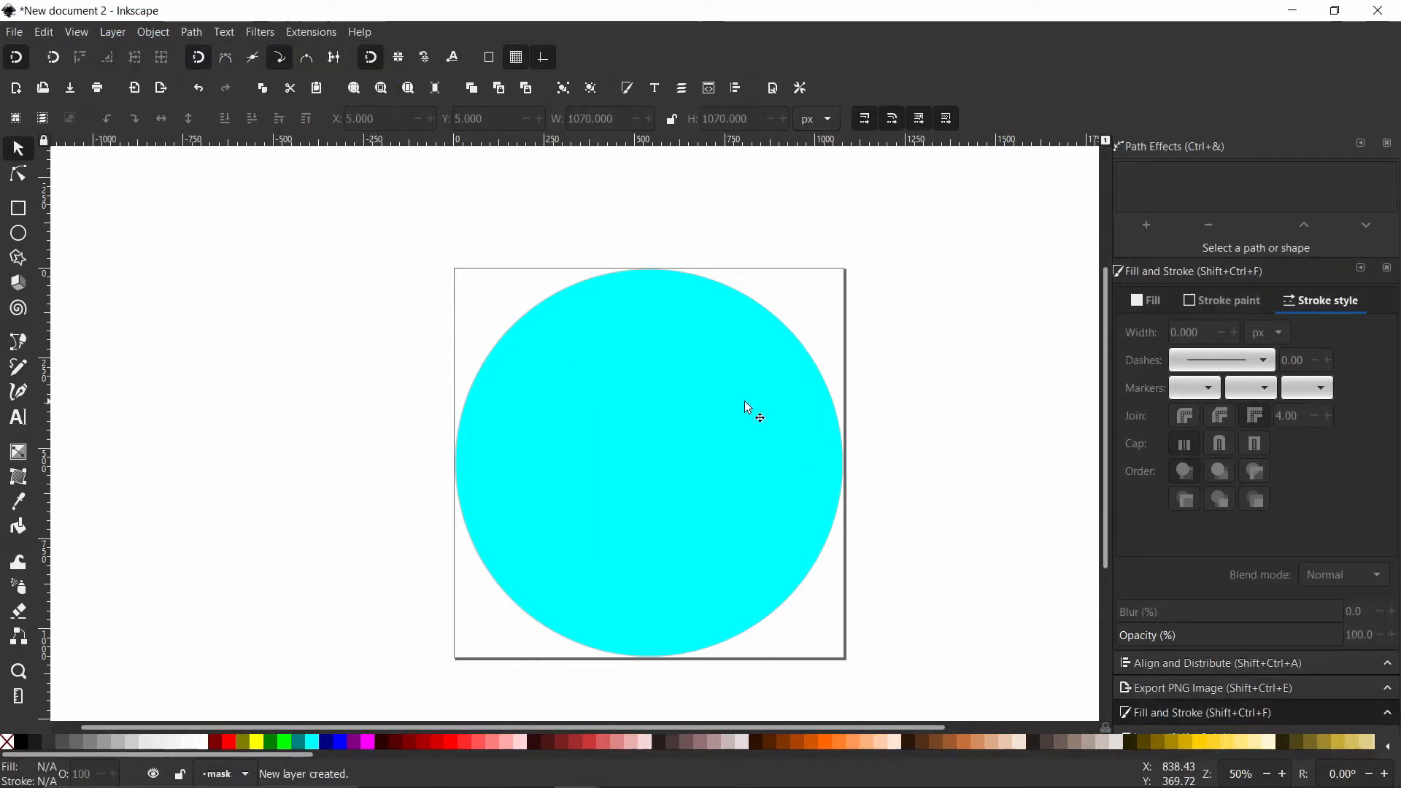
Move the cyan circle to the mask layer and hide Layer 1.
click(683, 408)
right_click(684, 408)
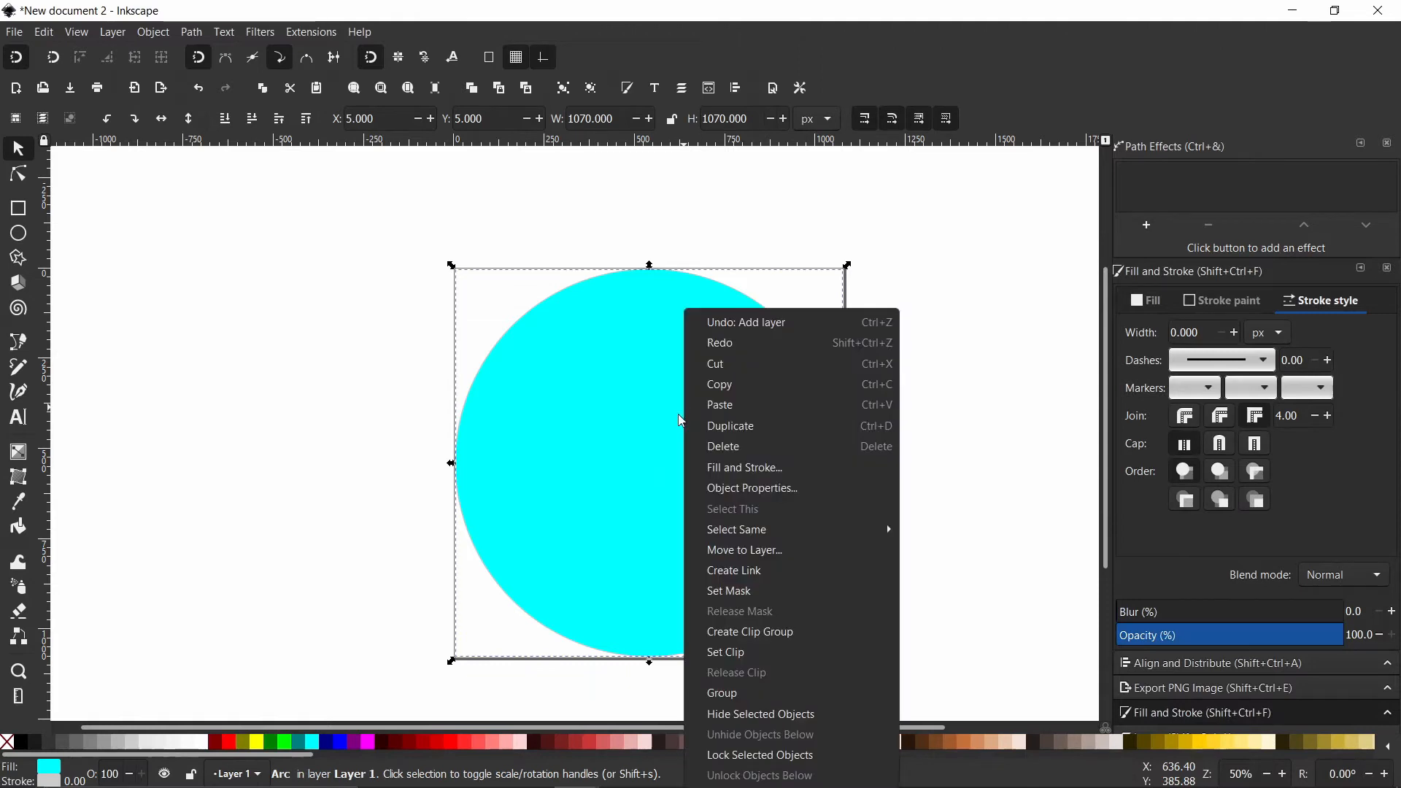
click(795, 553)
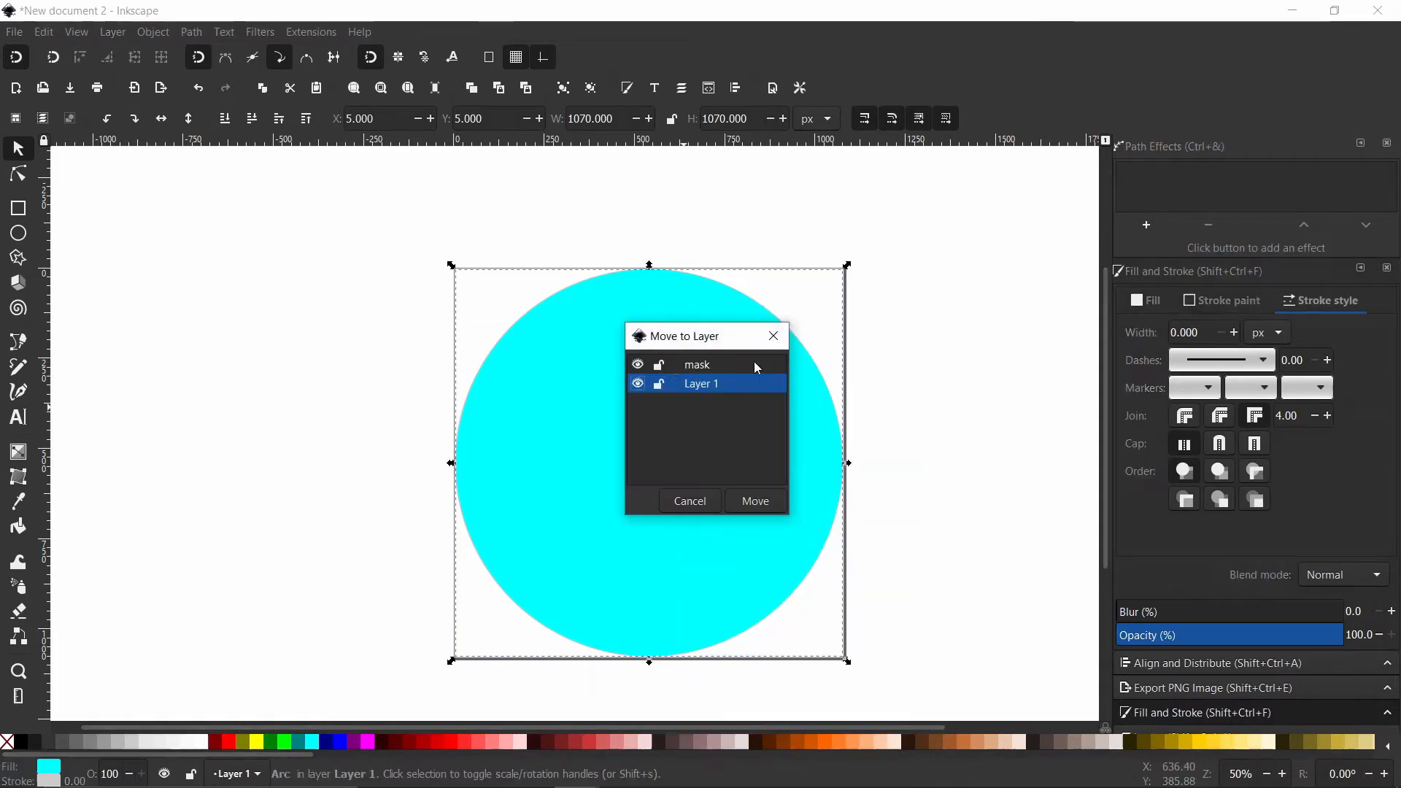
click(686, 370)
click(750, 505)
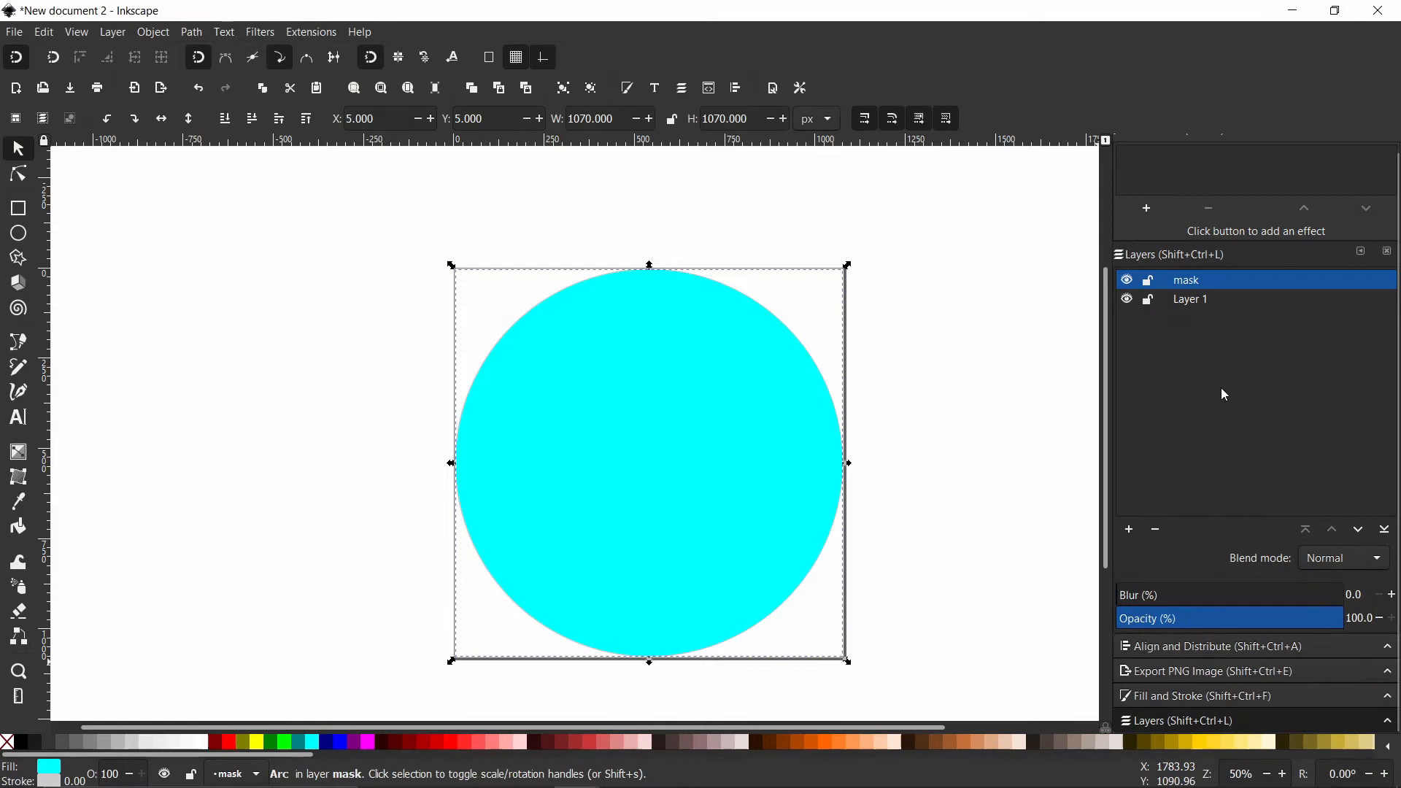
click(1127, 299)
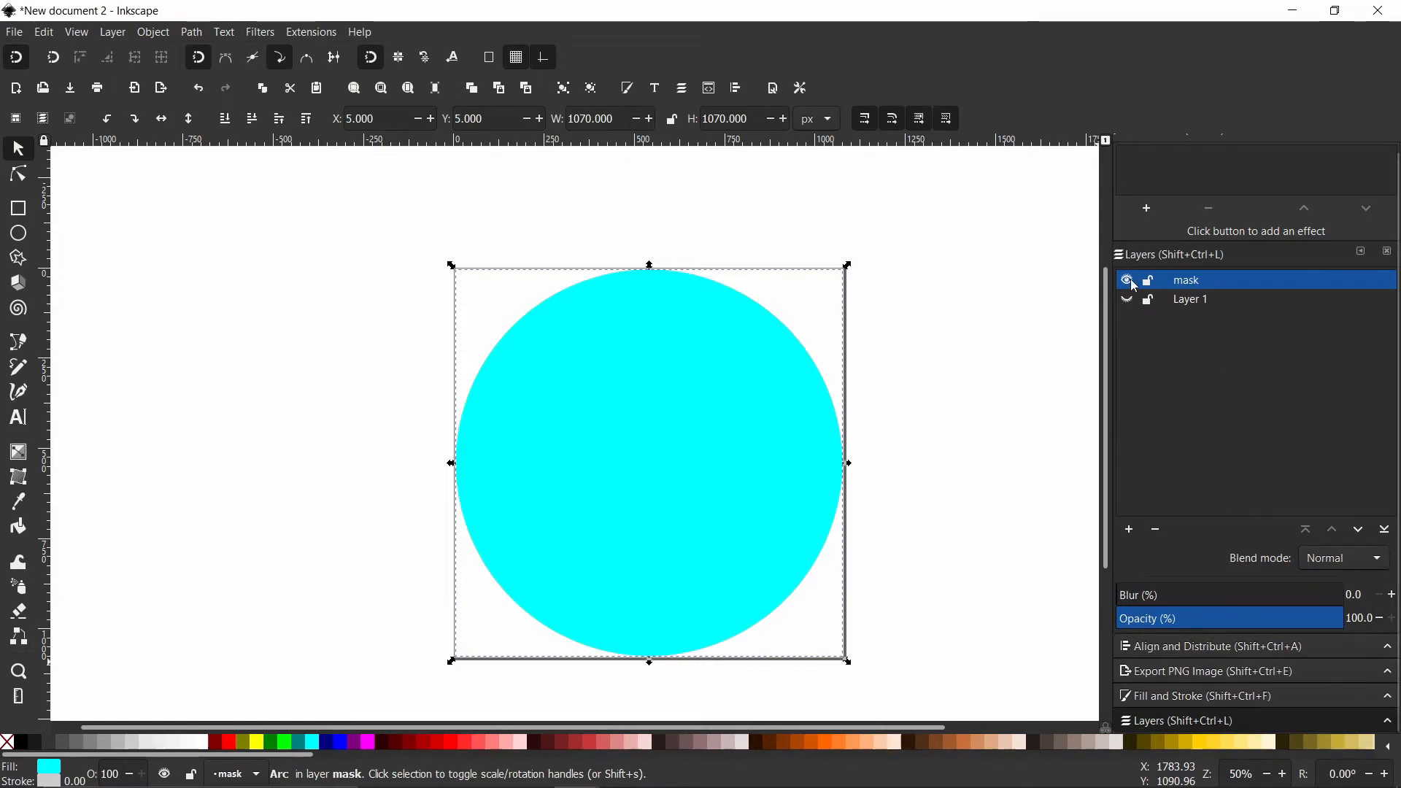
click(944, 420)
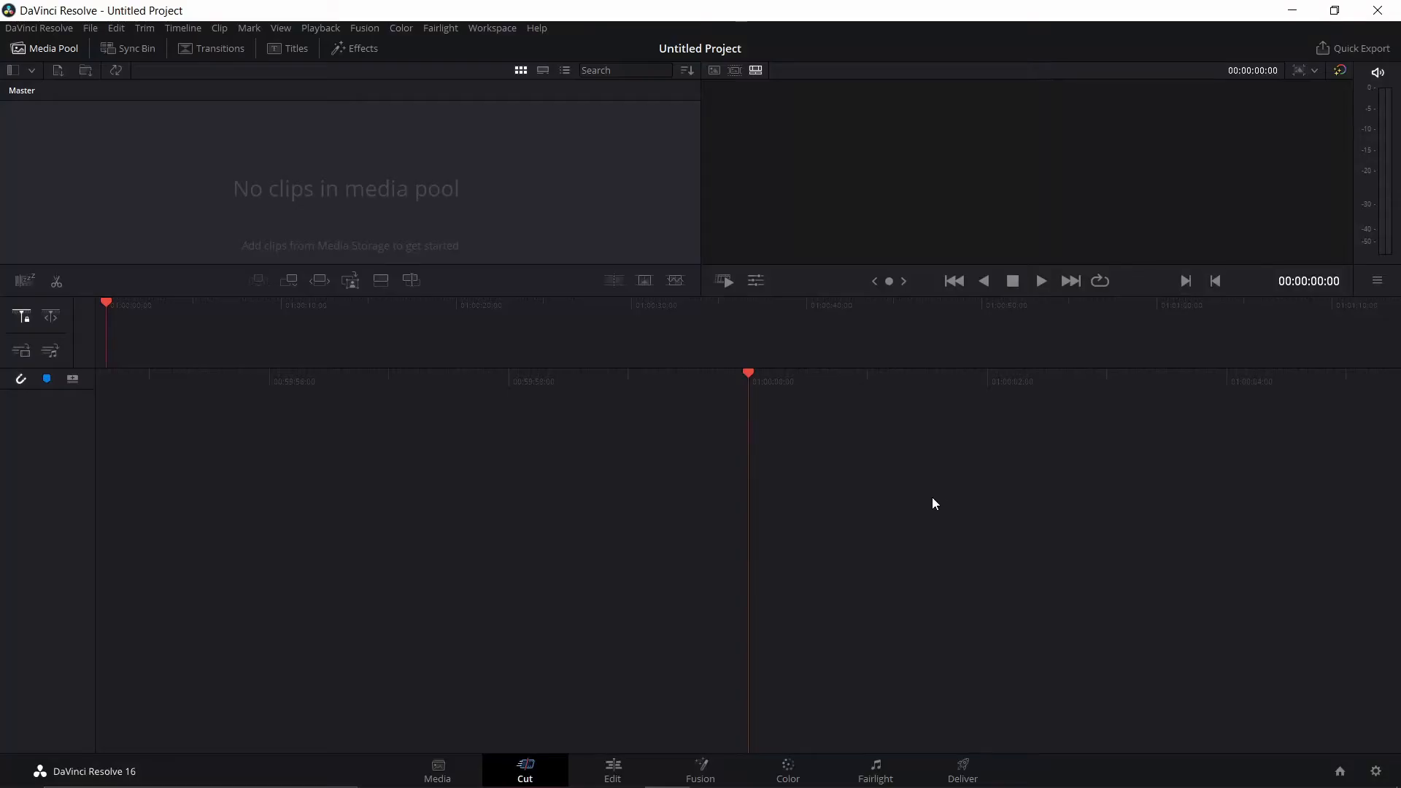
Switch to DaVinci Resolve, check the project's master settings and add a Fusion Composition to the timeline on the Edit page.
click(1376, 772)
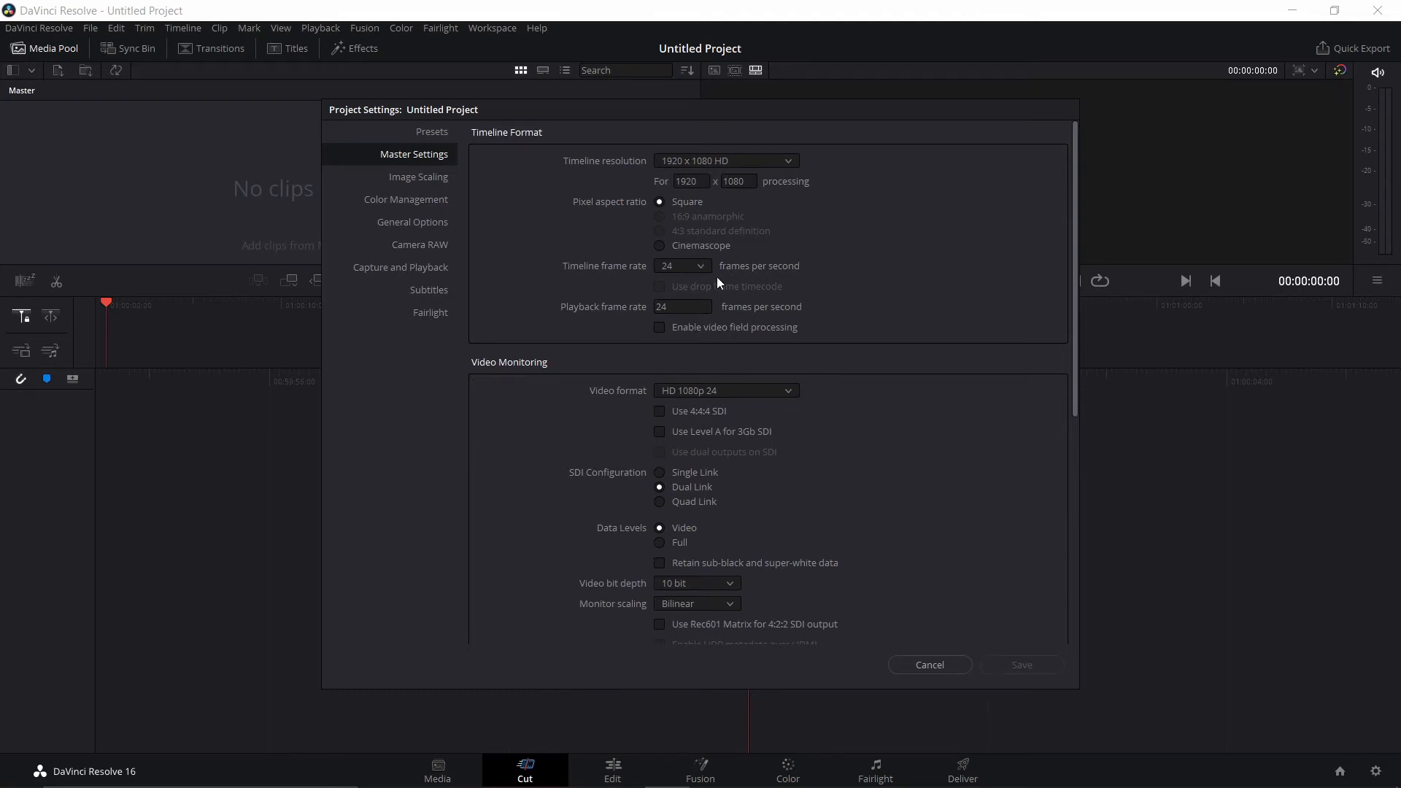
key(Escape)
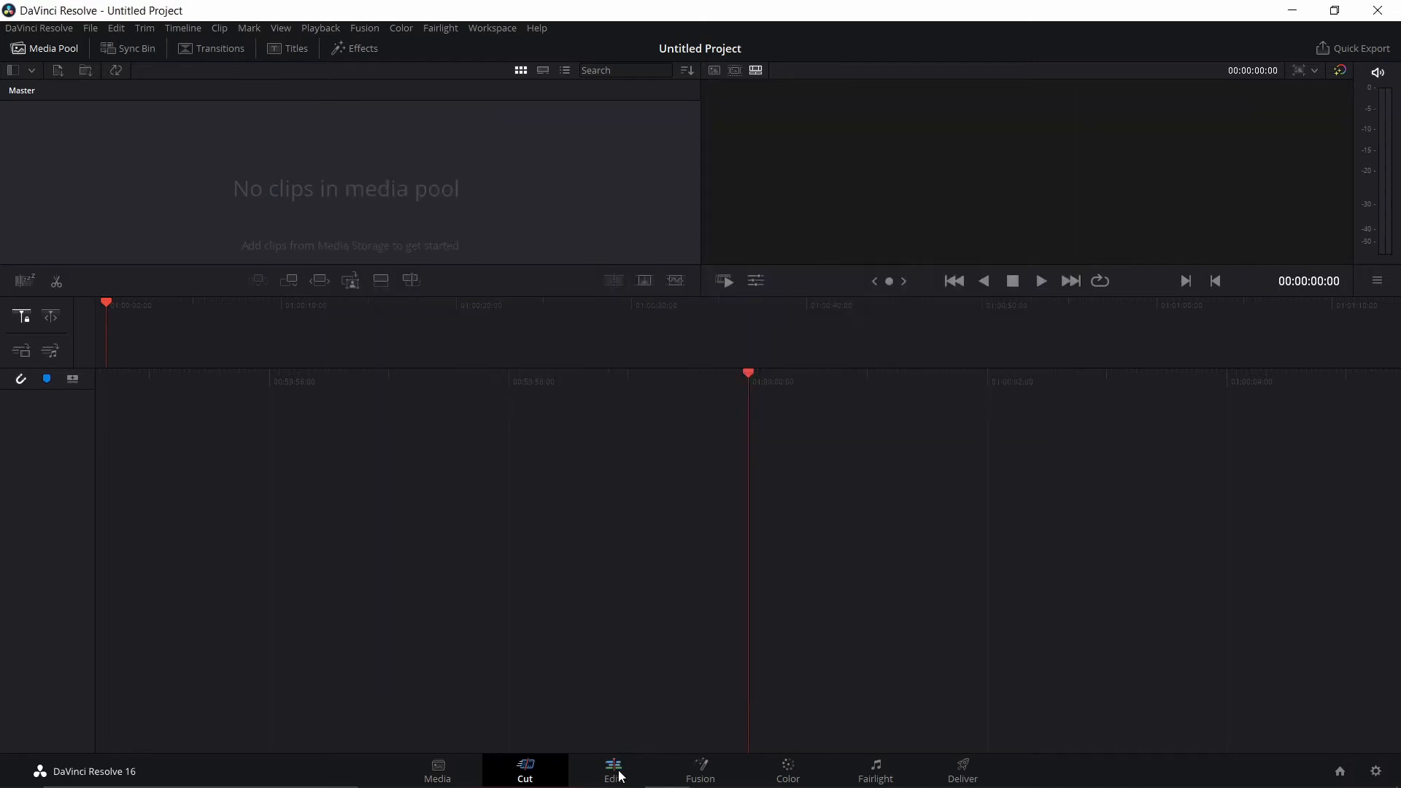
click(613, 770)
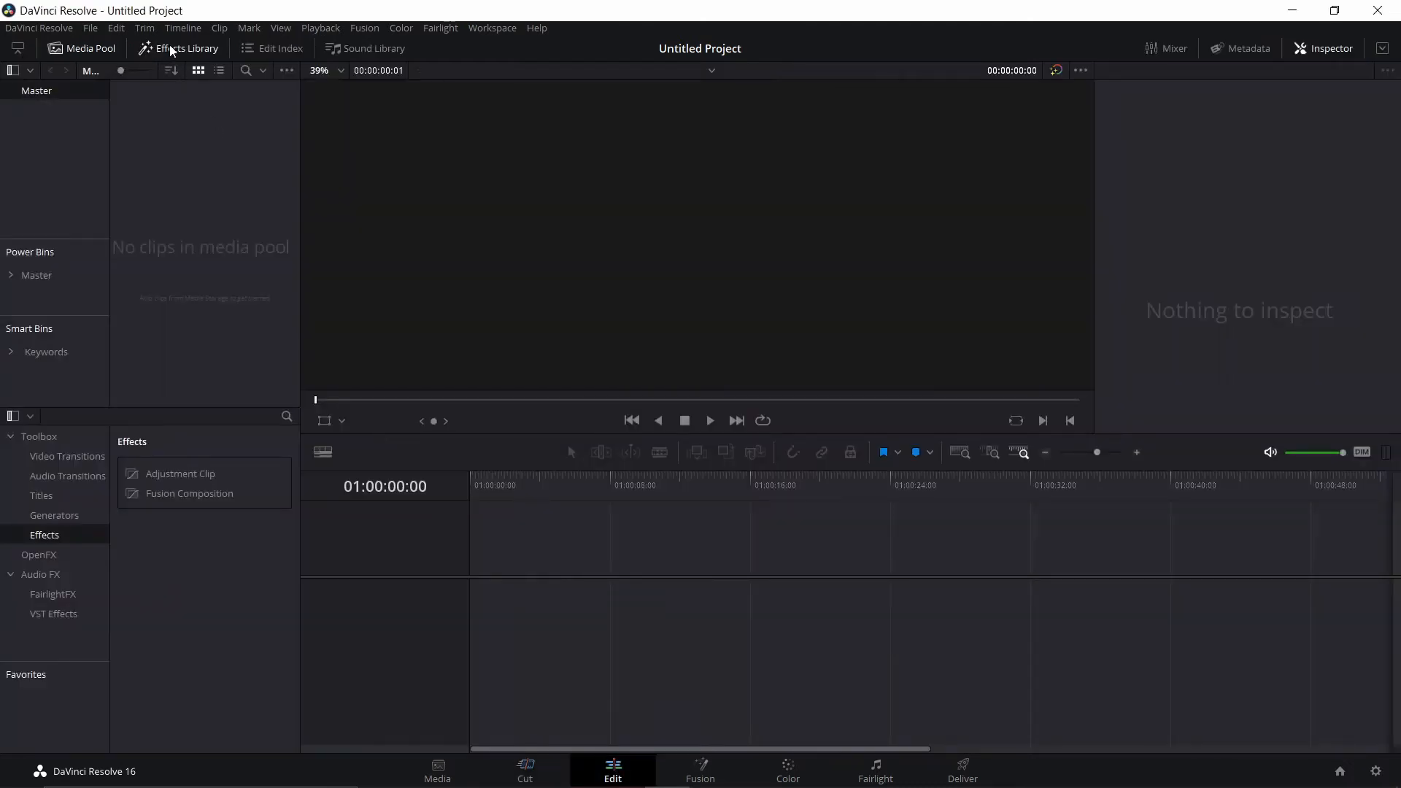
click(171, 49)
click(170, 50)
drag(183, 494, 551, 594)
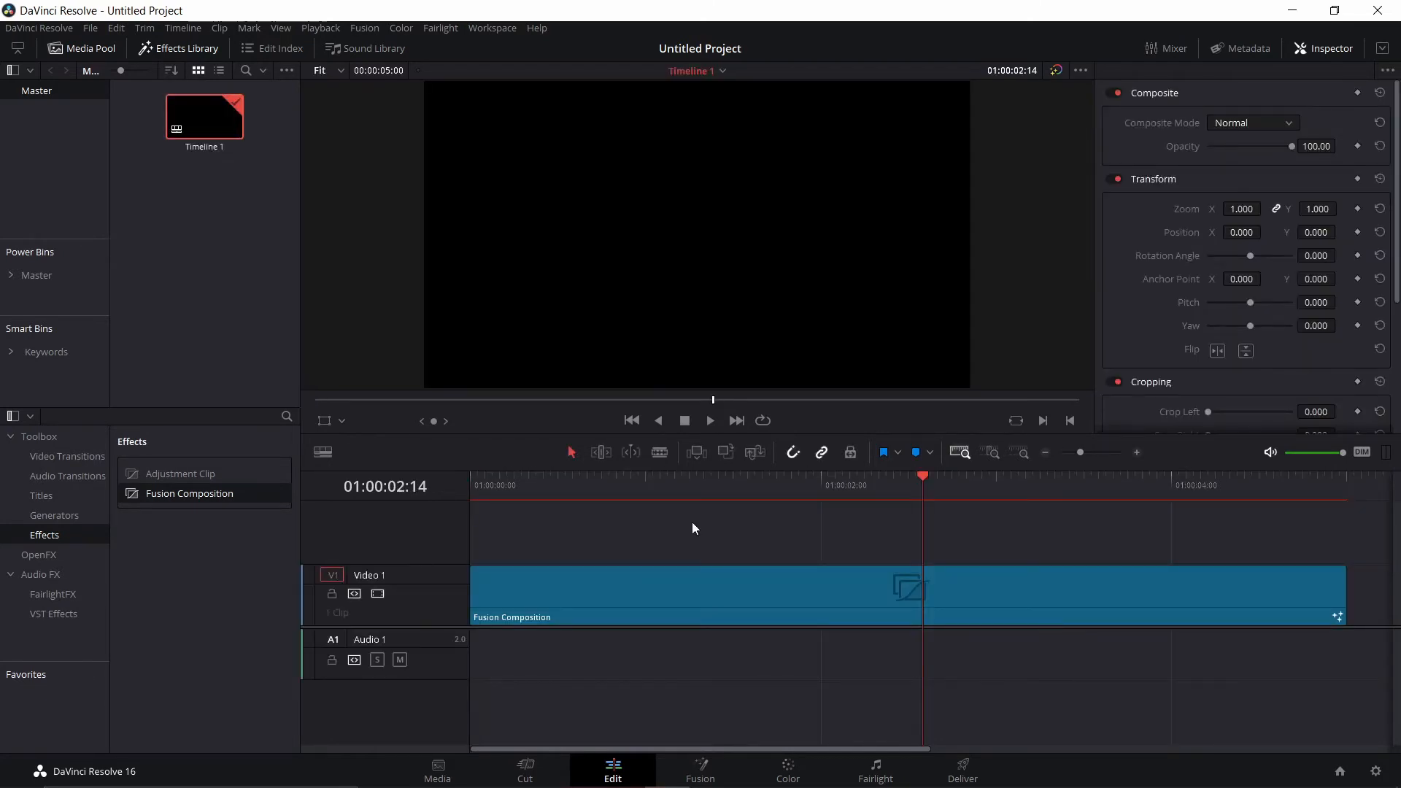
Open the composition on the Fusion page and move the MediaOut1 node farther right in the node graph.
click(700, 772)
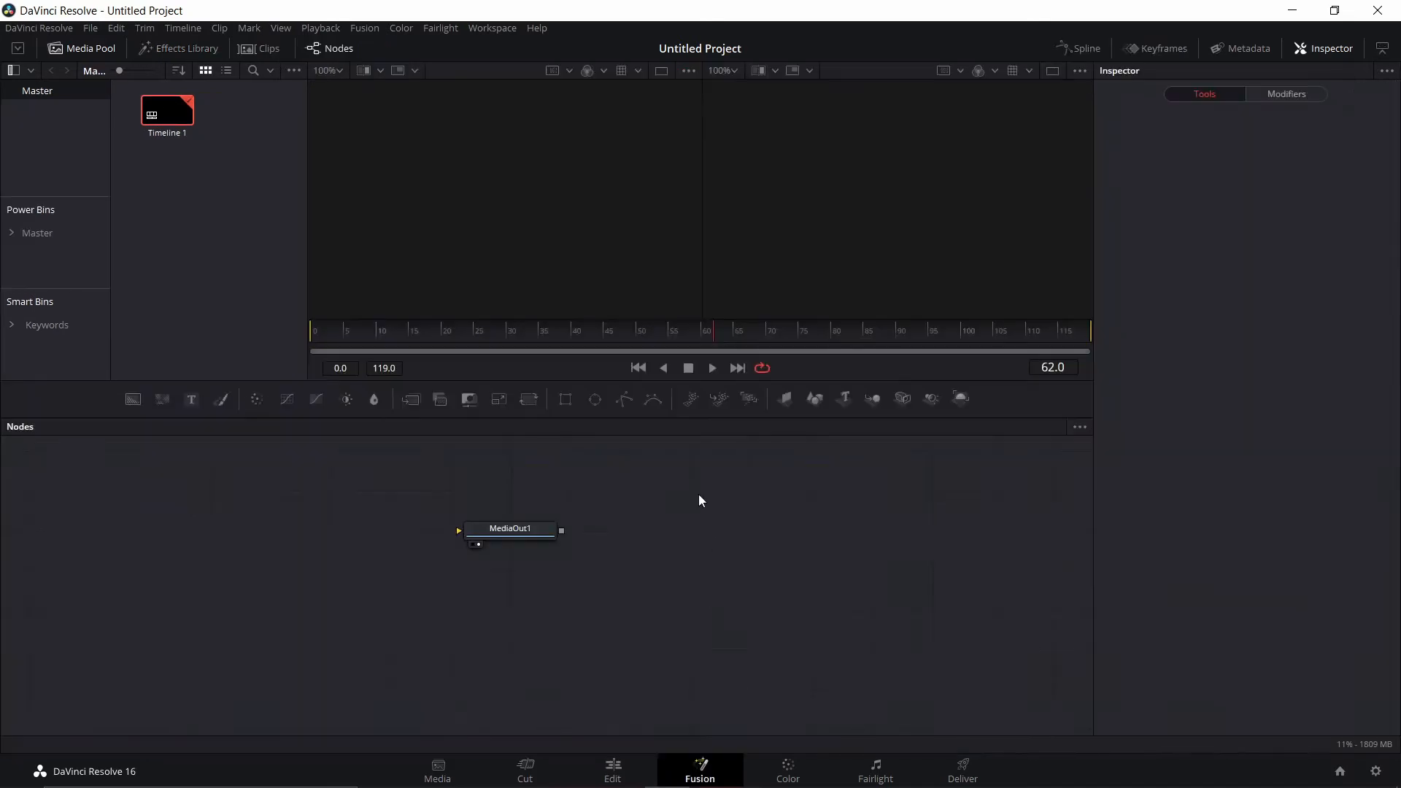
drag(497, 527, 850, 580)
click(851, 580)
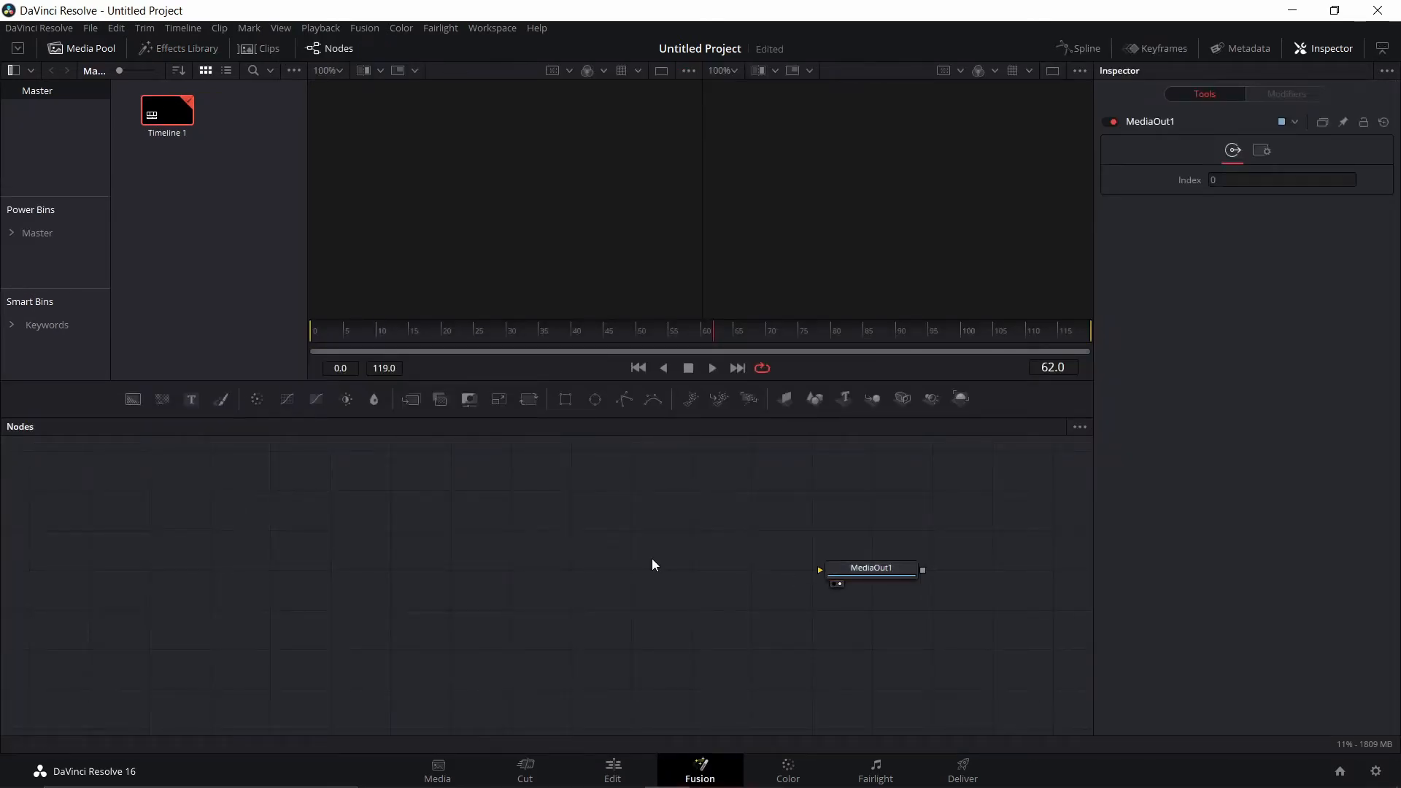
Import Circle Border.png, Circle Mask.png, Rectangle Border Solid.png and Rectangle Border.png from the Example folder into the media pool.
right_click(177, 202)
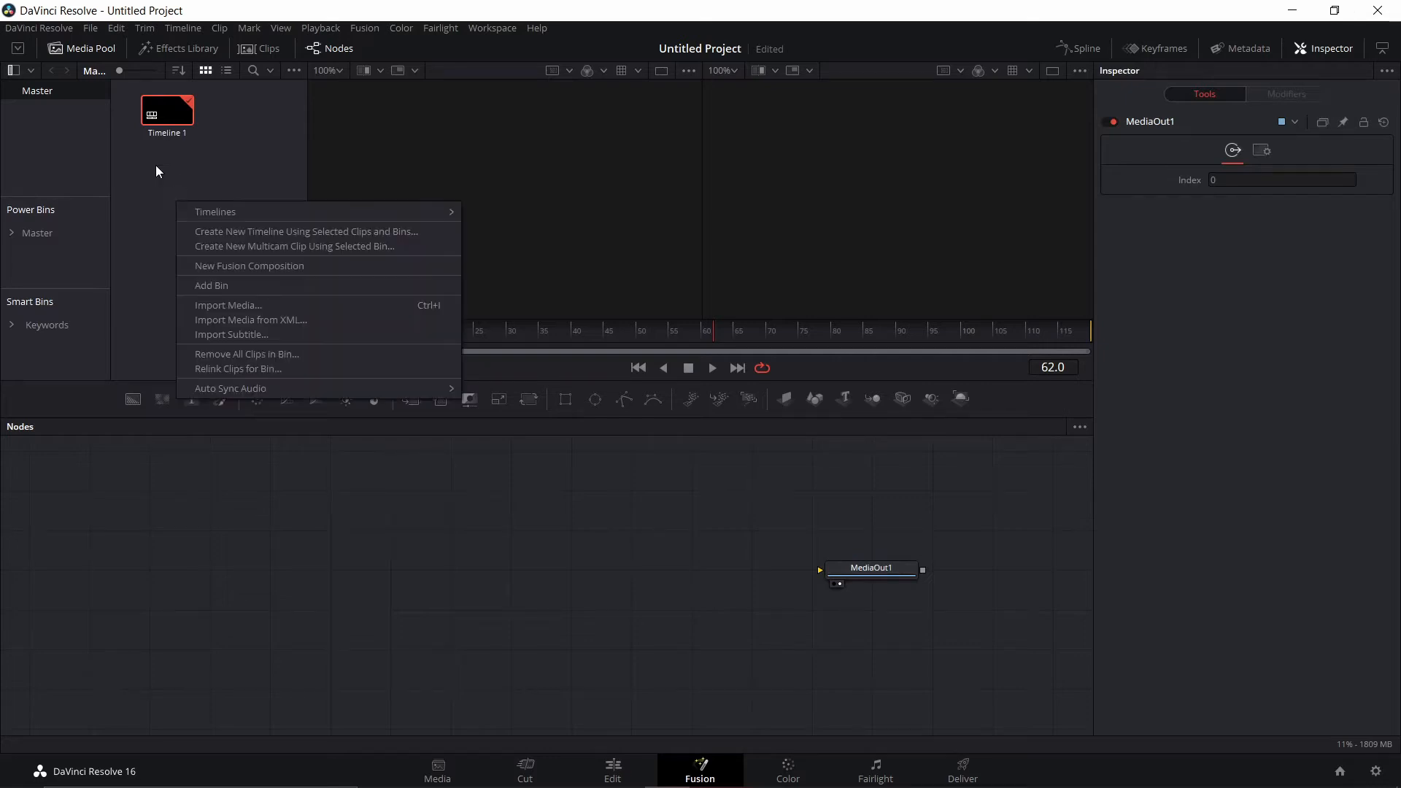
click(251, 310)
drag(619, 289, 231, 141)
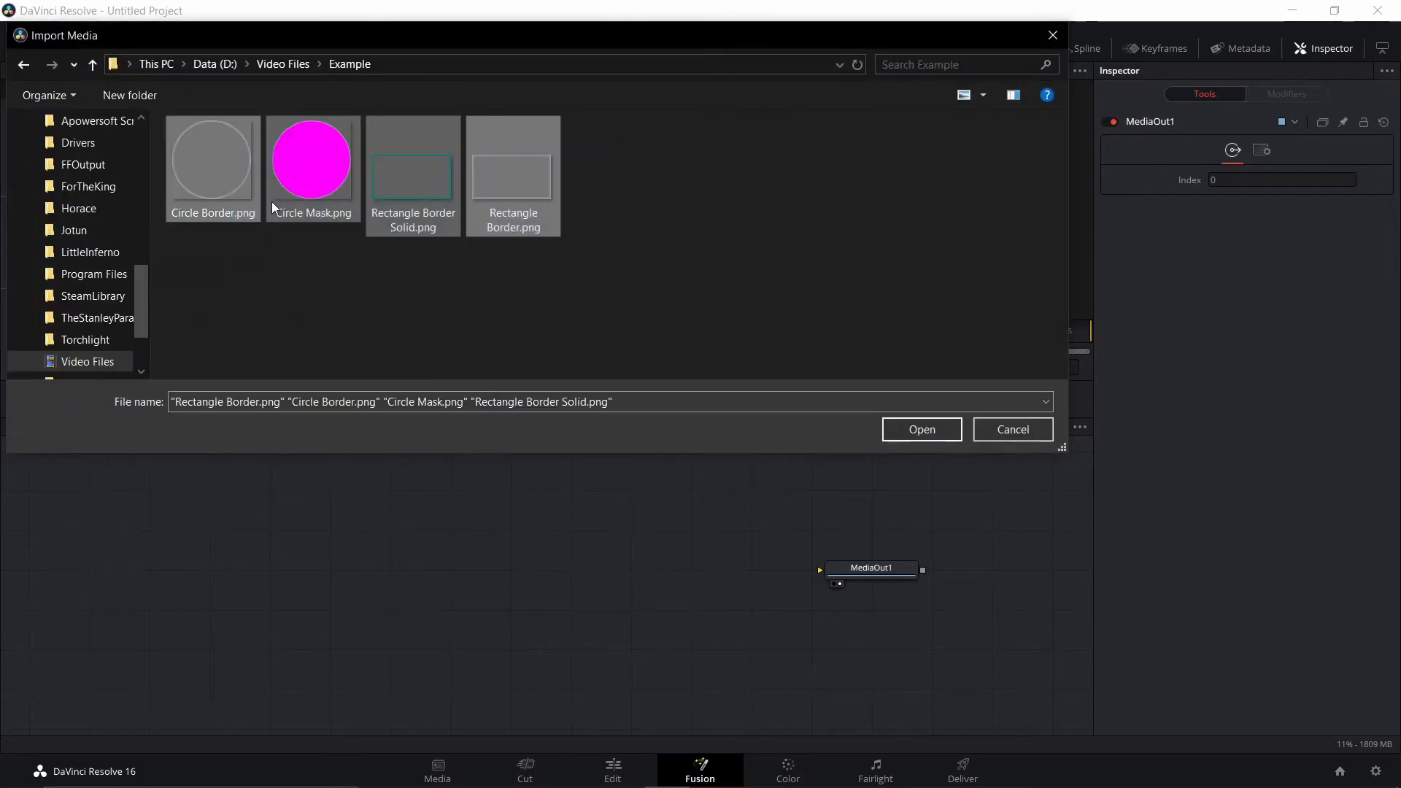
click(918, 430)
Add Rectangle Border.png to the node graph as a media node and show it in the first viewer.
drag(250, 175, 297, 564)
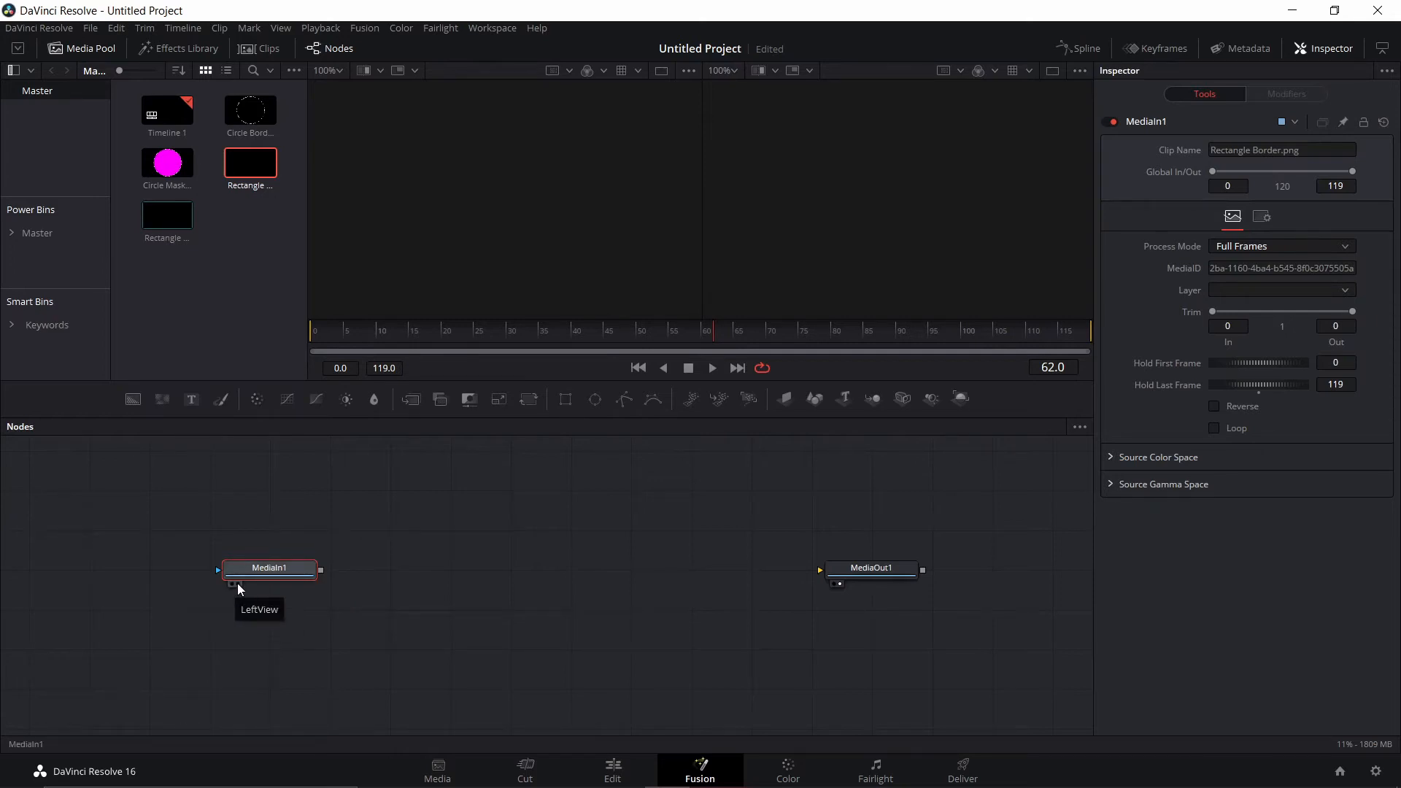
click(230, 585)
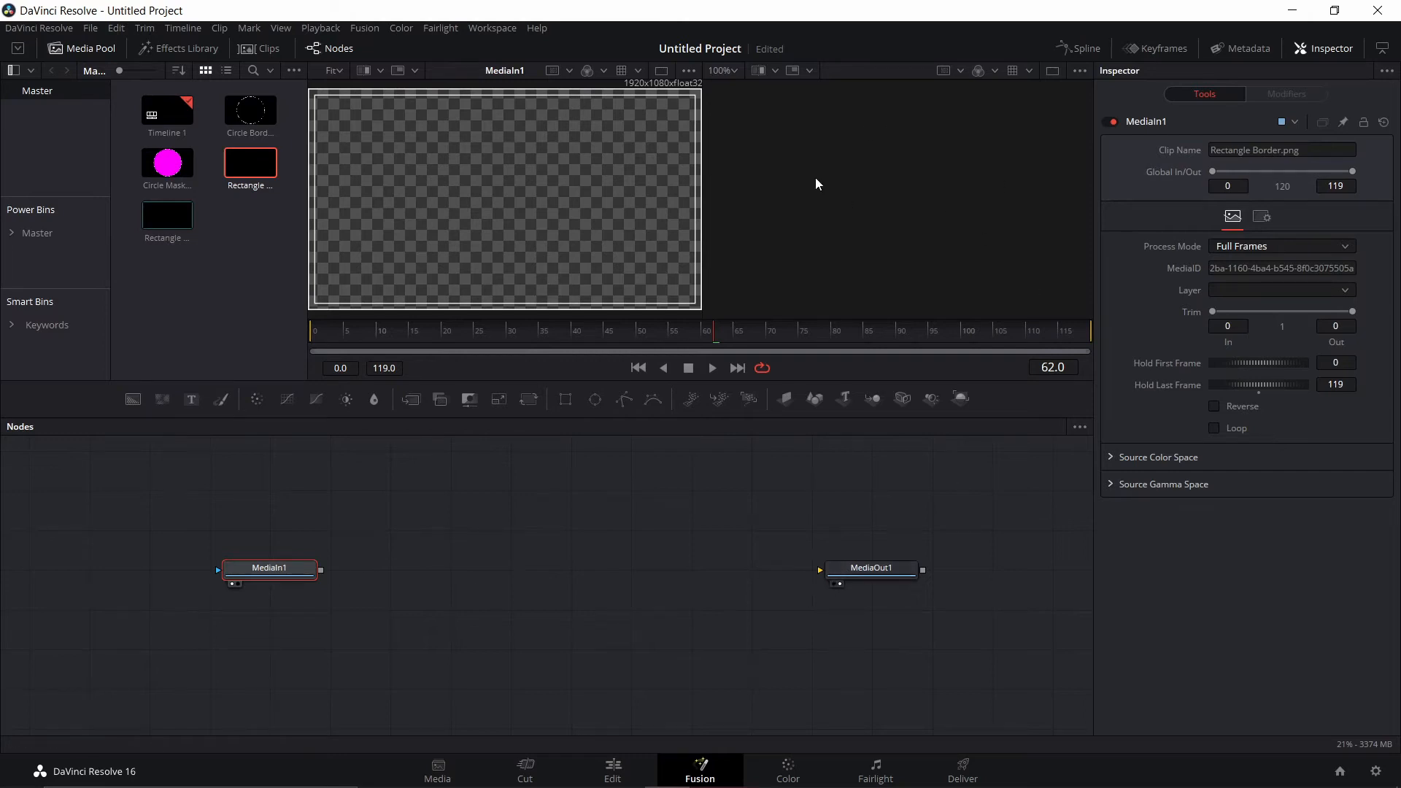
click(371, 507)
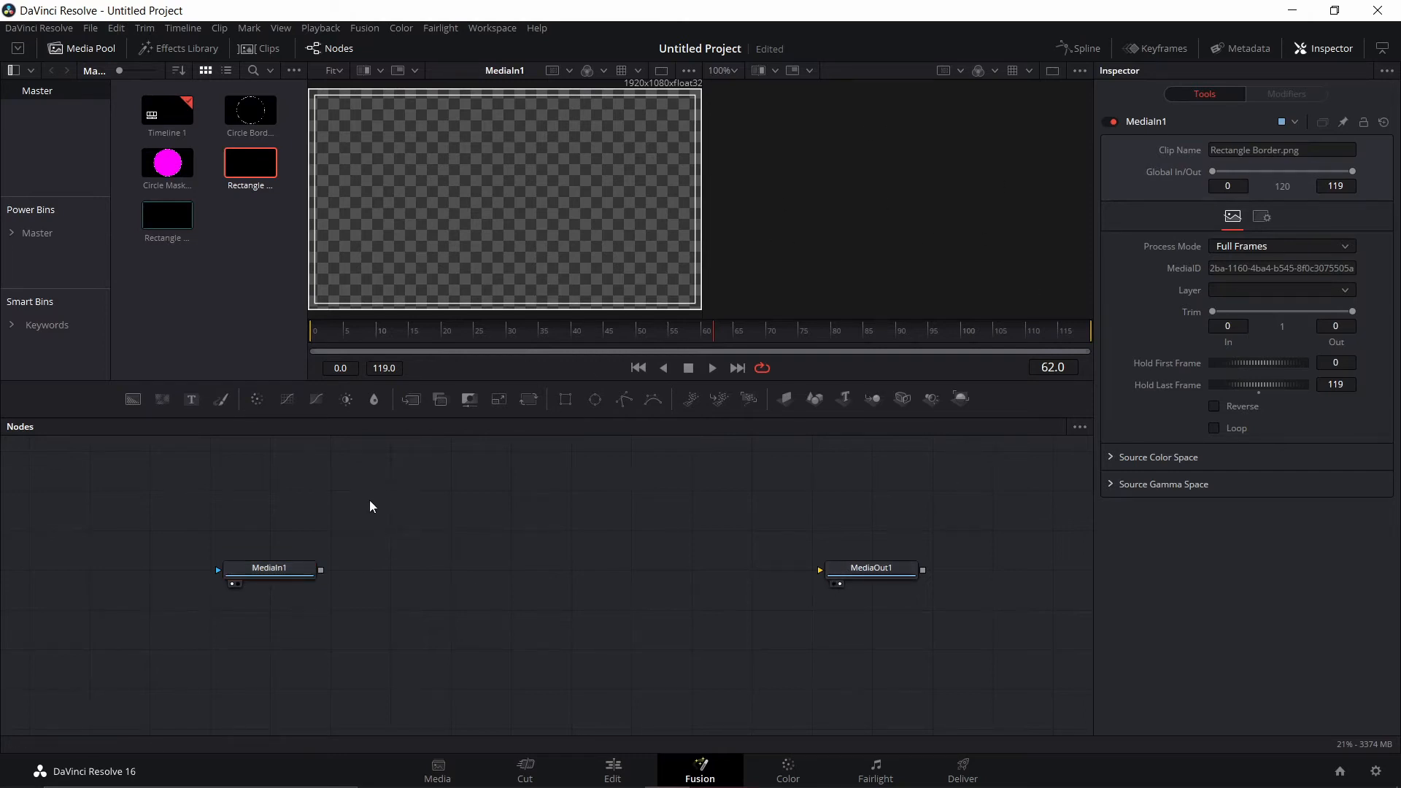
Rename the rectangle border's media node to "Border".
click(268, 569)
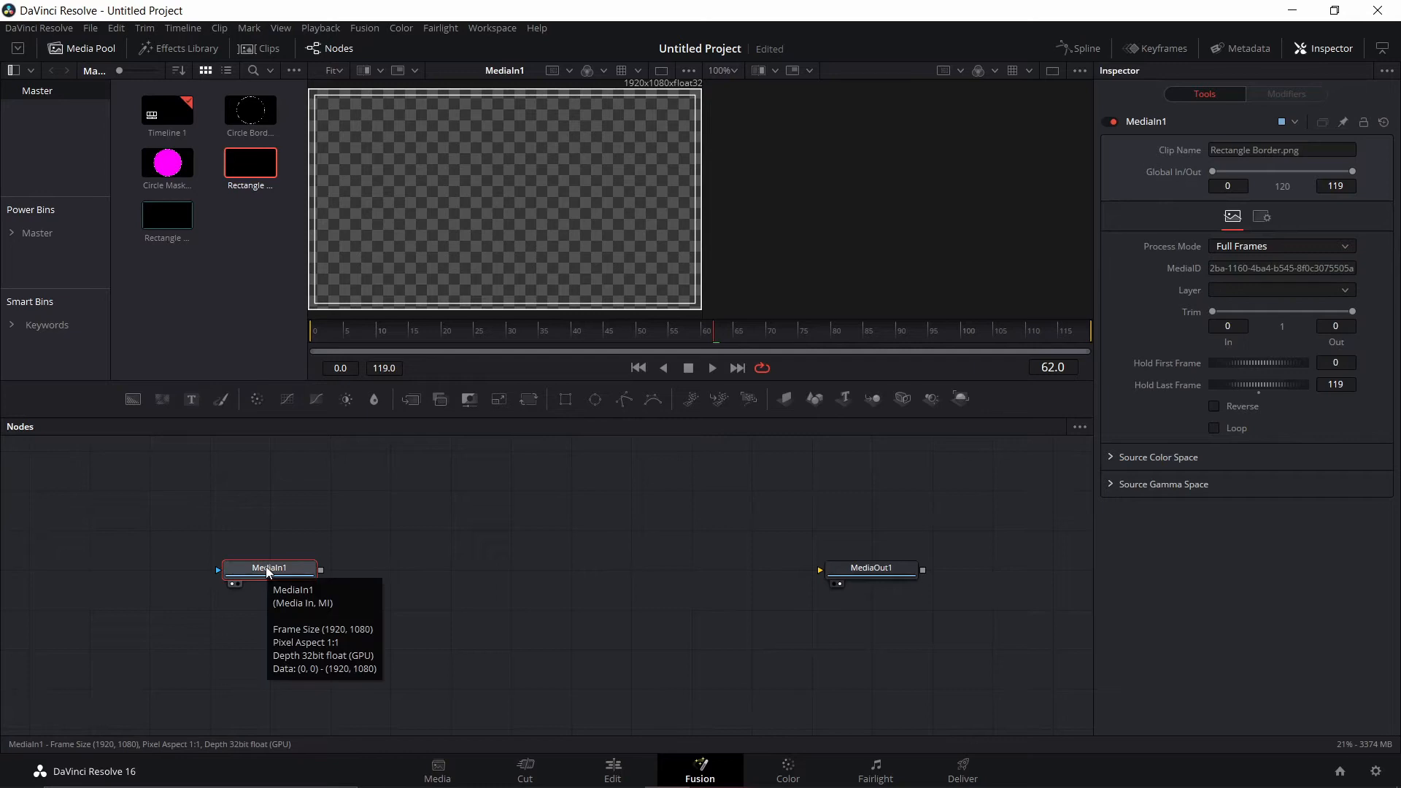
key(F2)
text(Border)
key(Return)
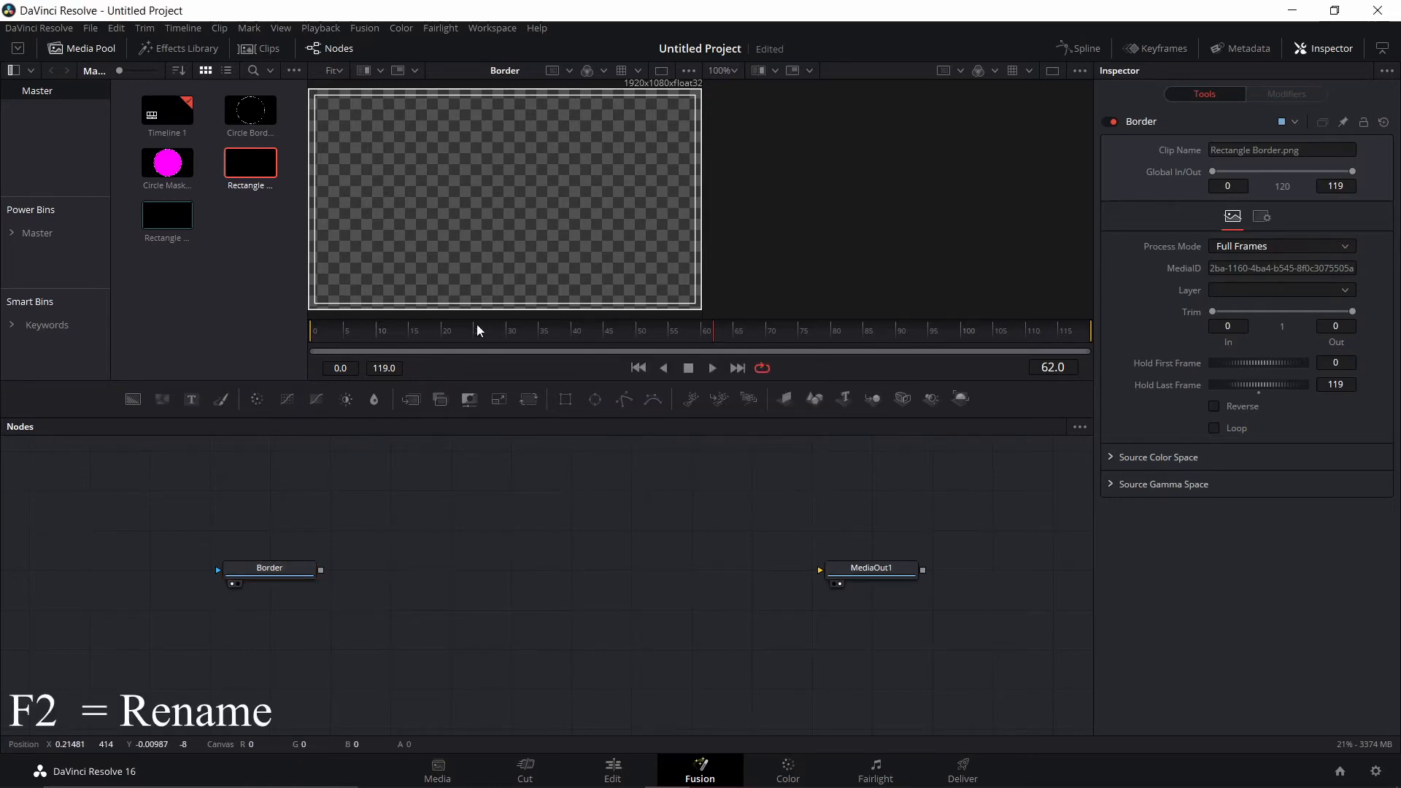
Add a Background node and arrange it directly below the Border node.
click(133, 401)
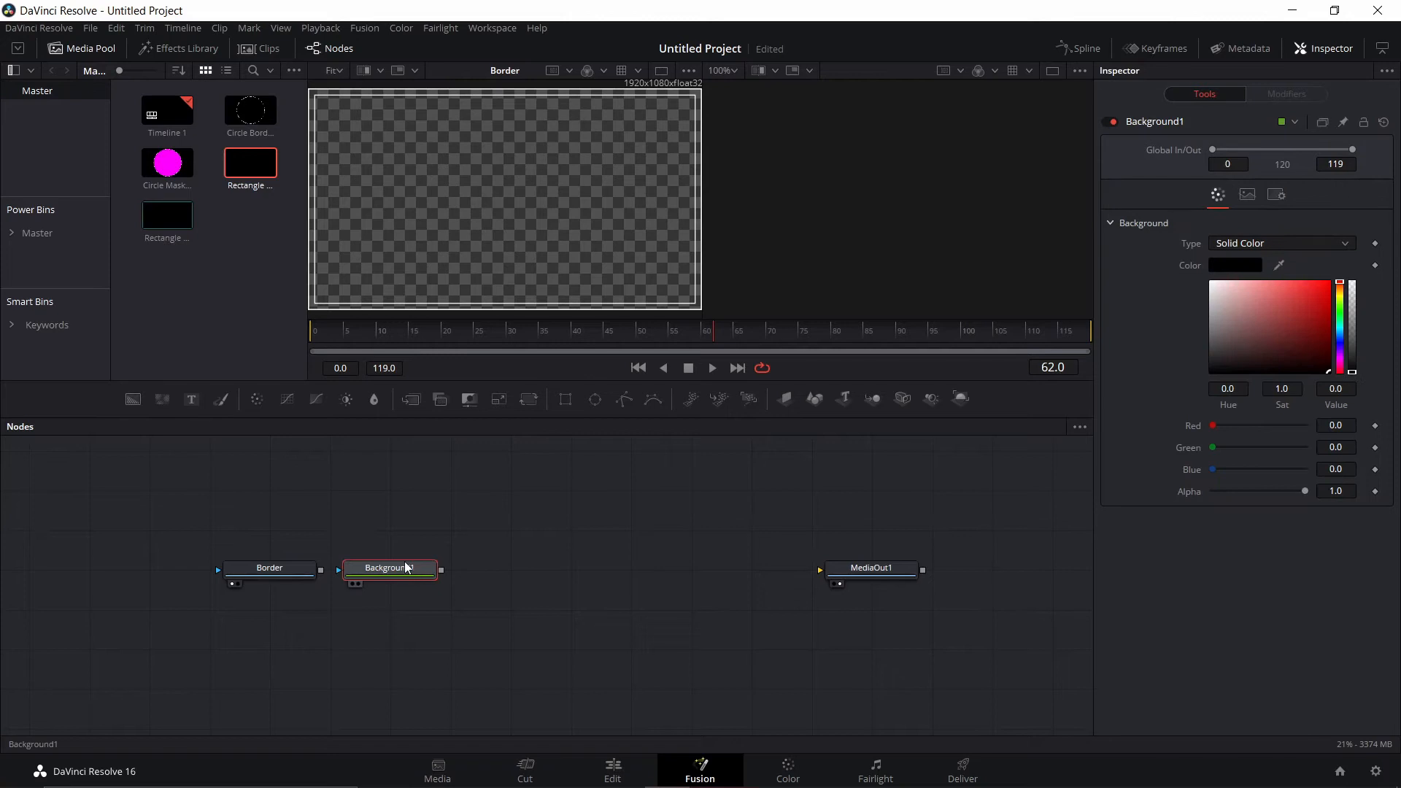
drag(290, 568, 287, 625)
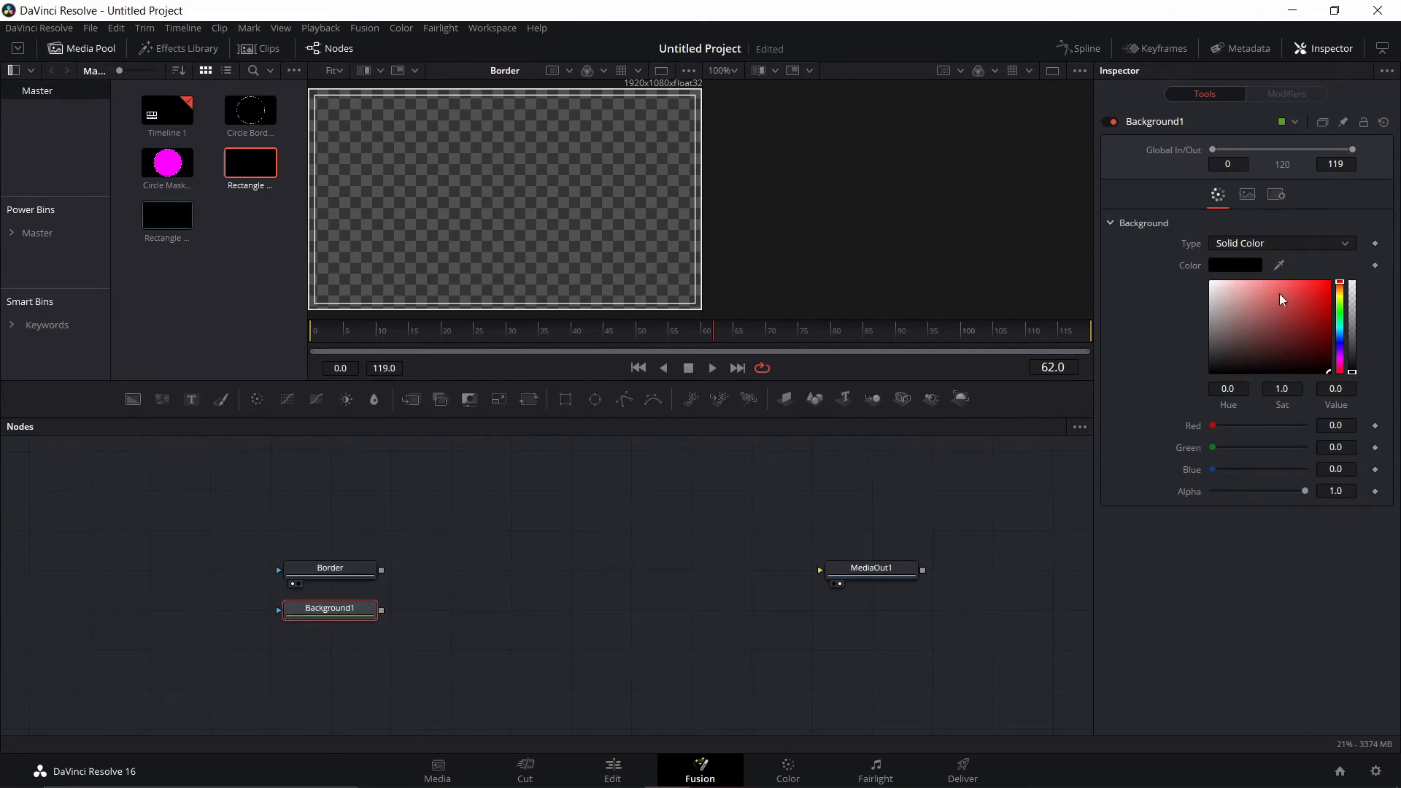
Set Background1 to a linear red-to-white gradient and merge the Border over it, showing the merge in the first viewer.
click(1342, 241)
click(1255, 325)
drag(381, 569, 382, 614)
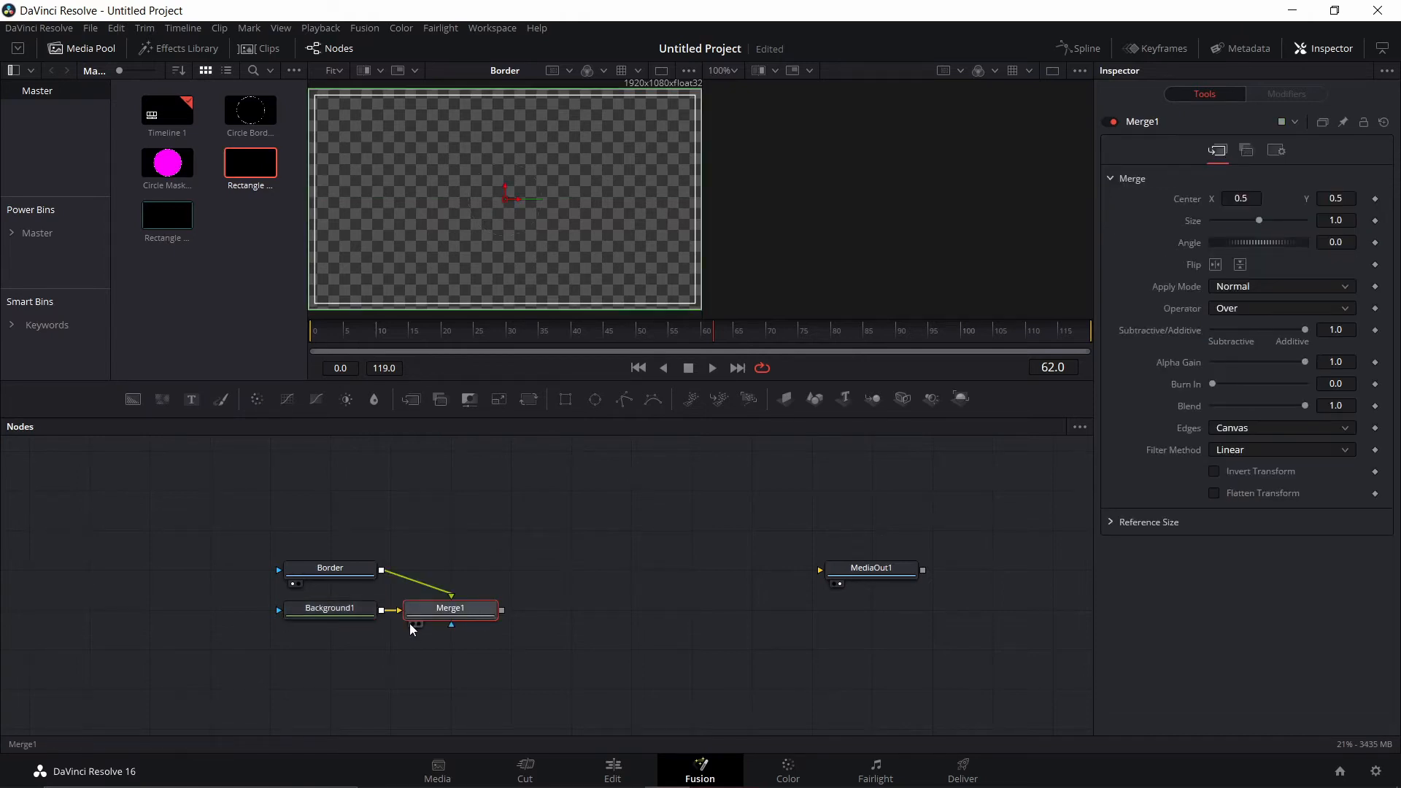
click(414, 624)
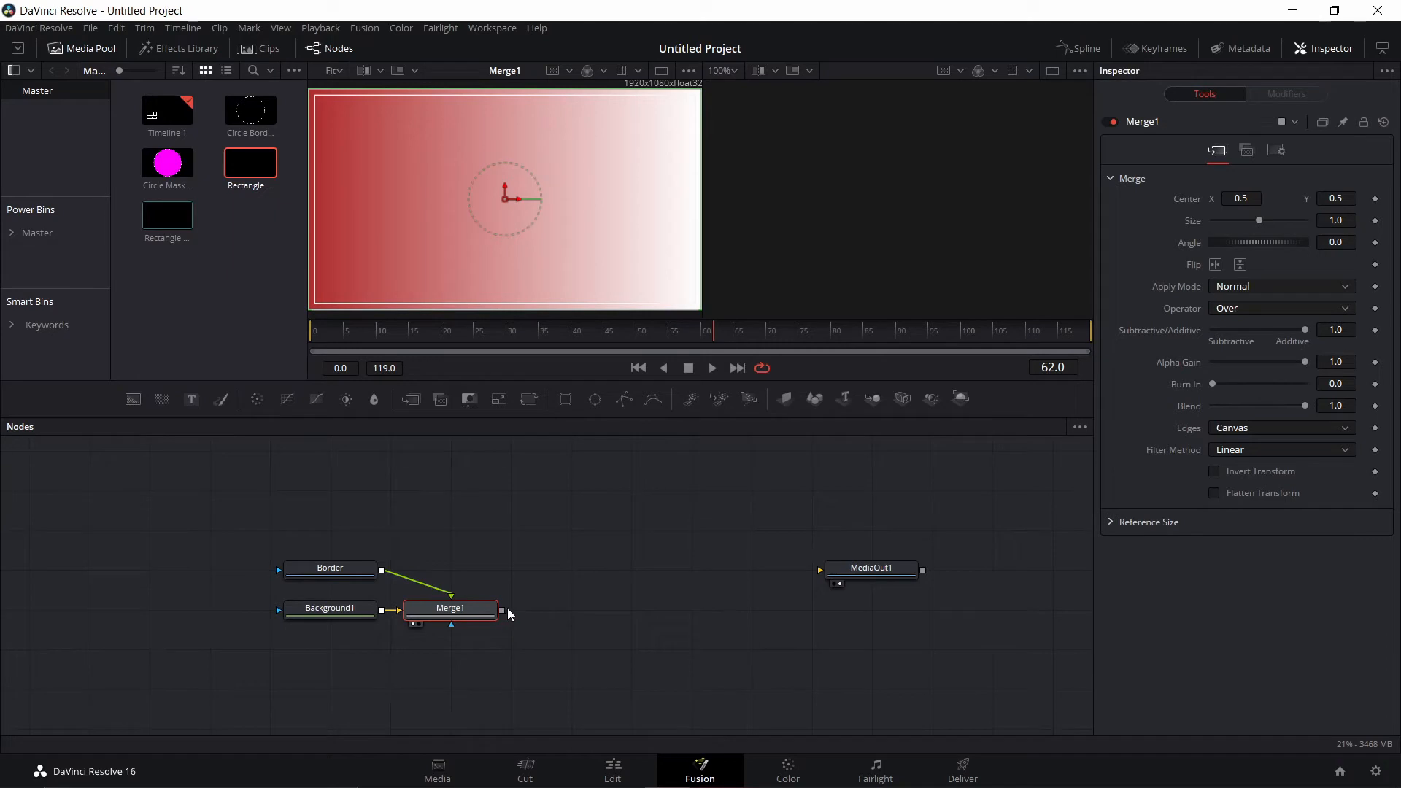
Space out the Background1 and Merge1 nodes and insert a Transform node between them.
drag(472, 613, 532, 617)
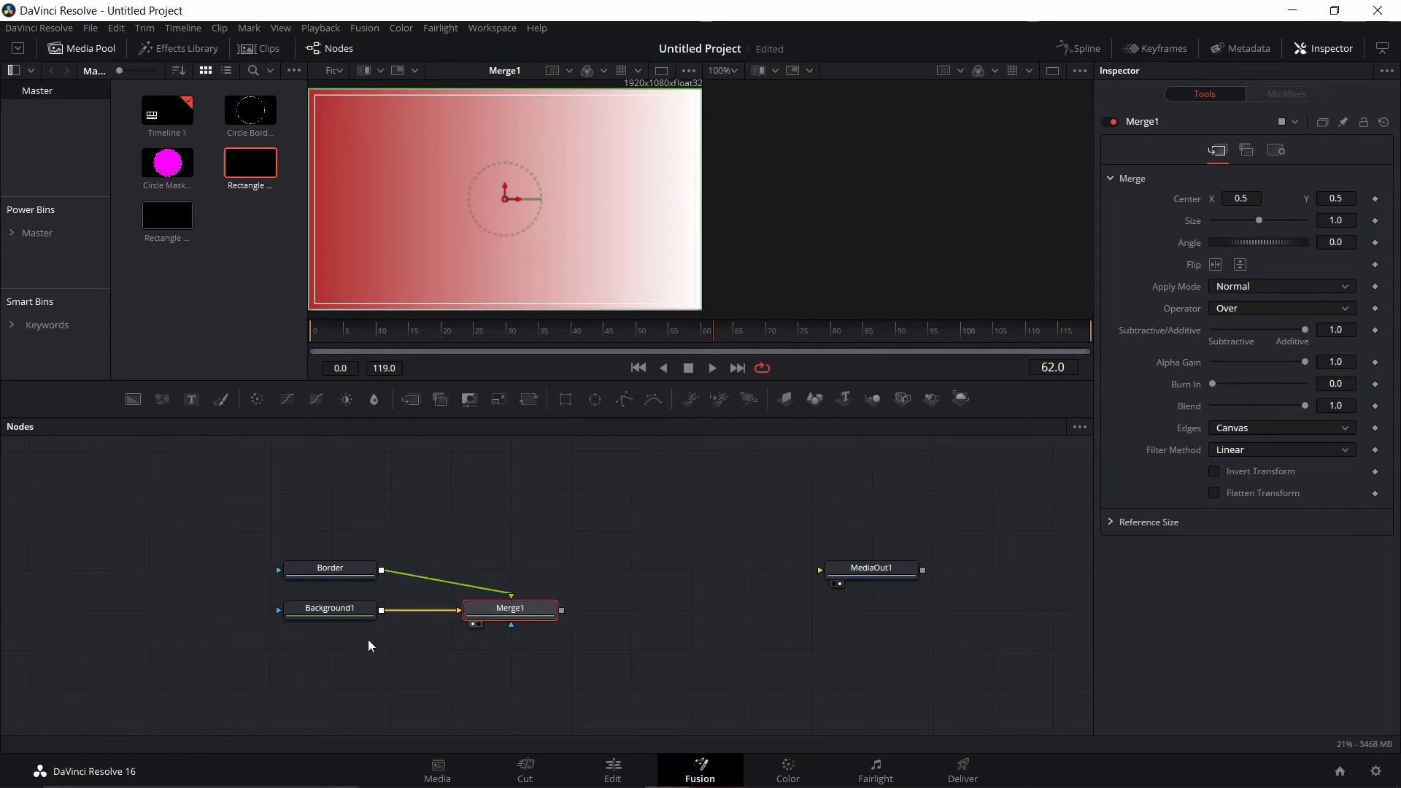
drag(334, 610, 256, 613)
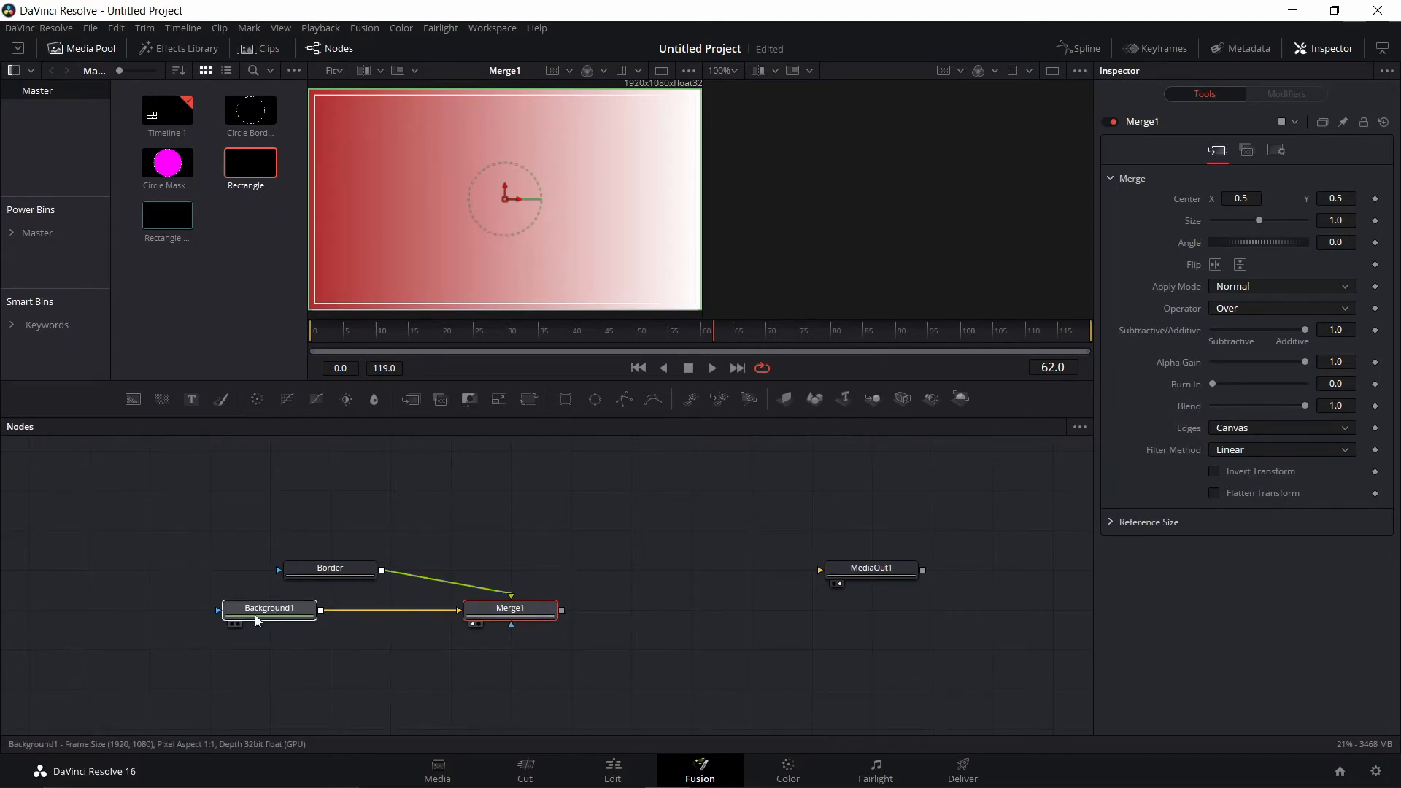
click(281, 619)
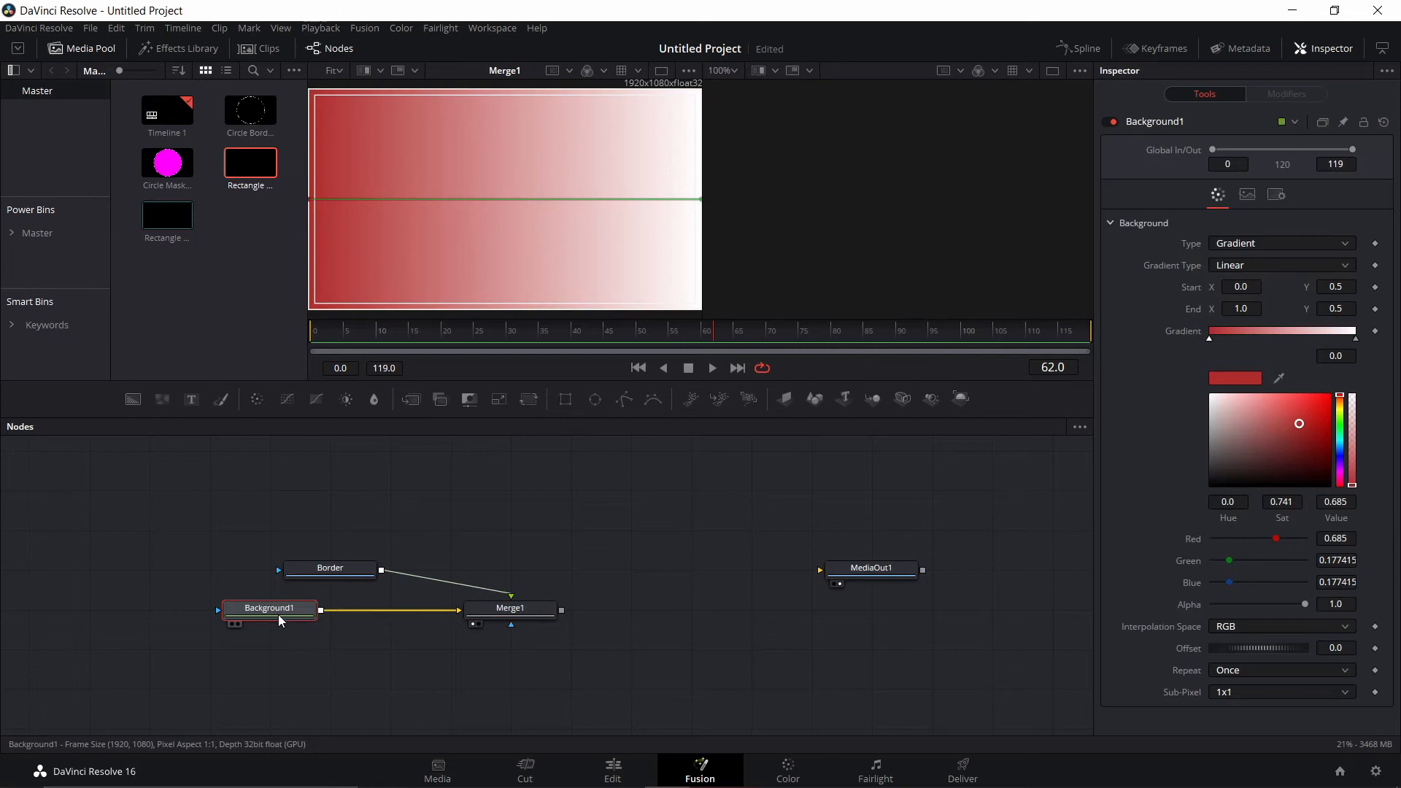
key(ctrl+space)
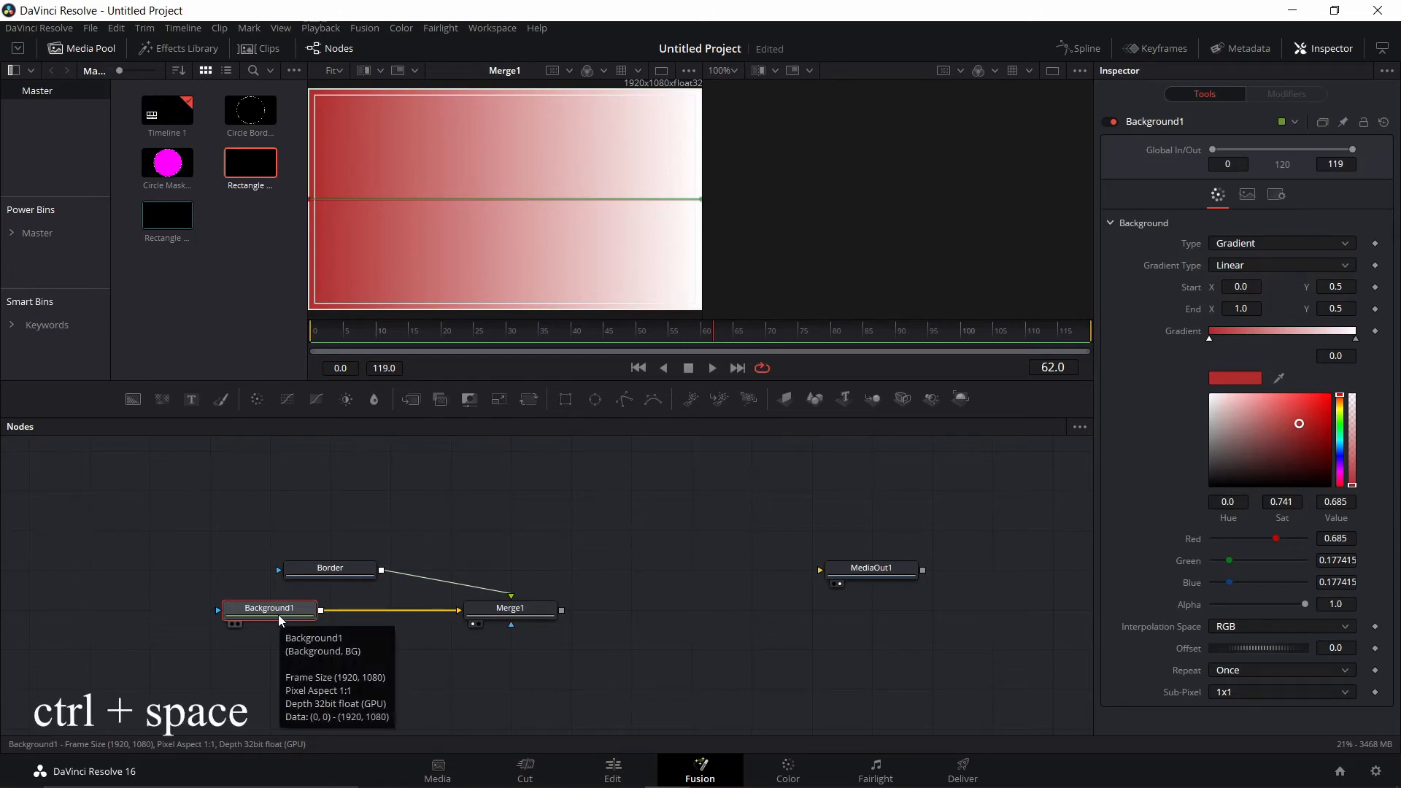
text(tran)
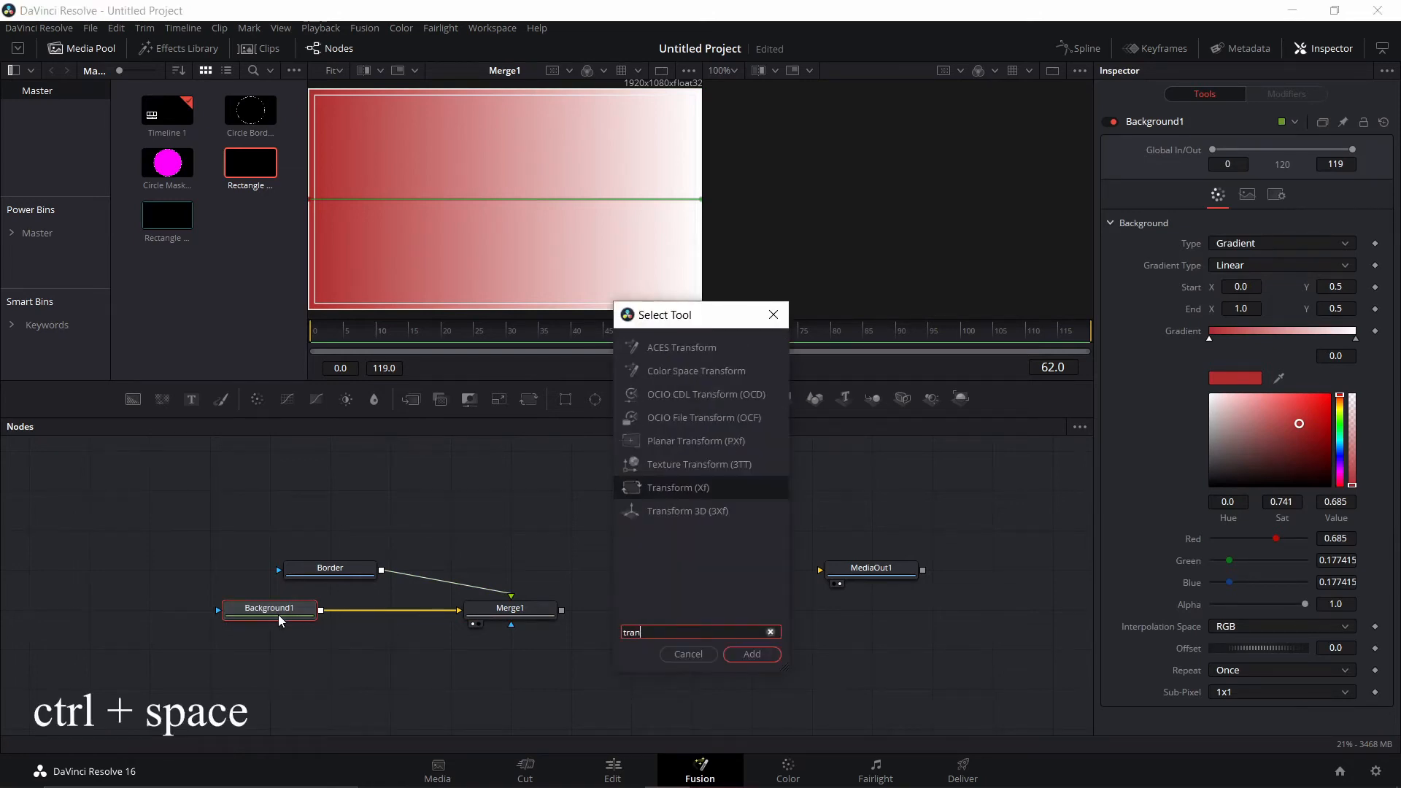
key(Return)
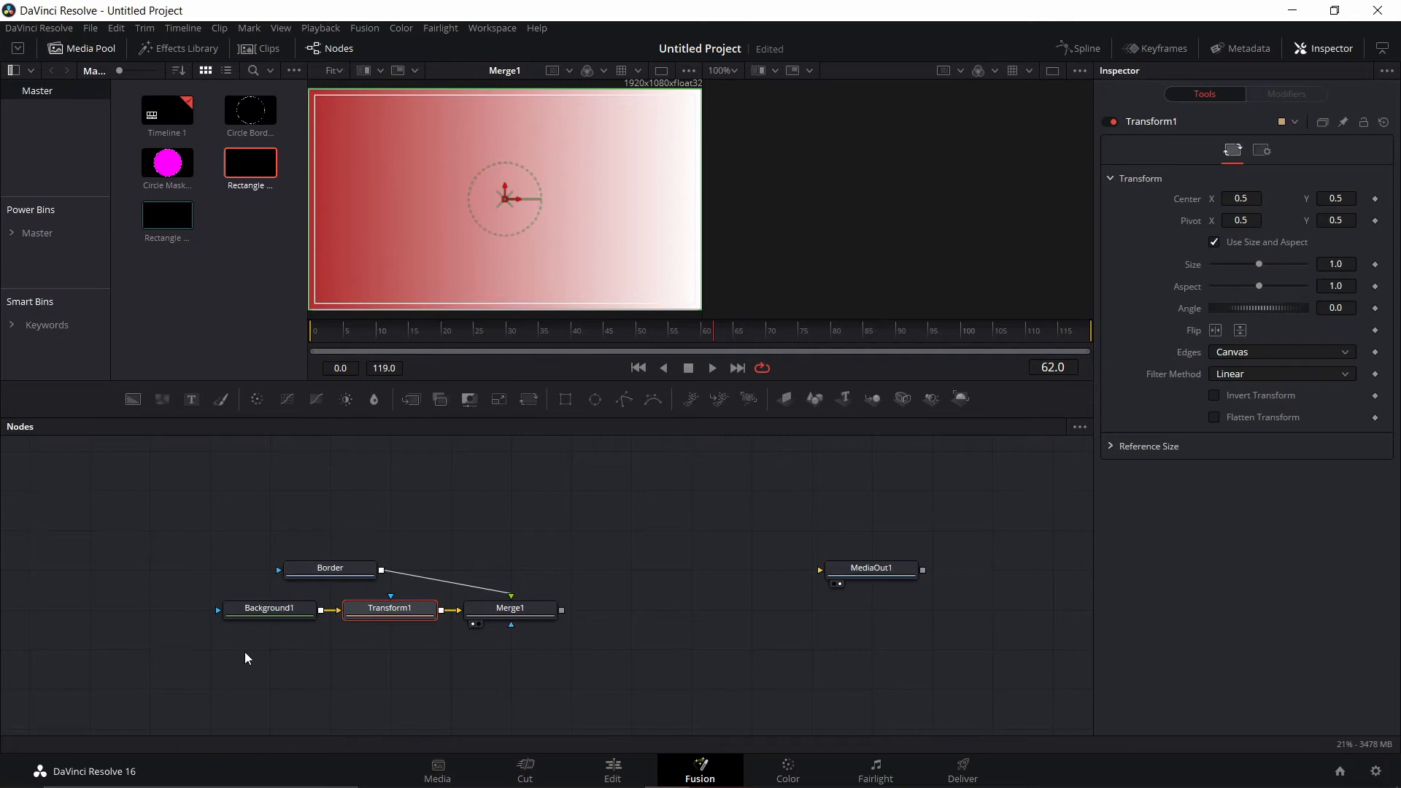
Align the Border node directly above Background1 and connect Merge1's output to MediaOut1.
drag(330, 568, 269, 567)
drag(561, 610, 863, 612)
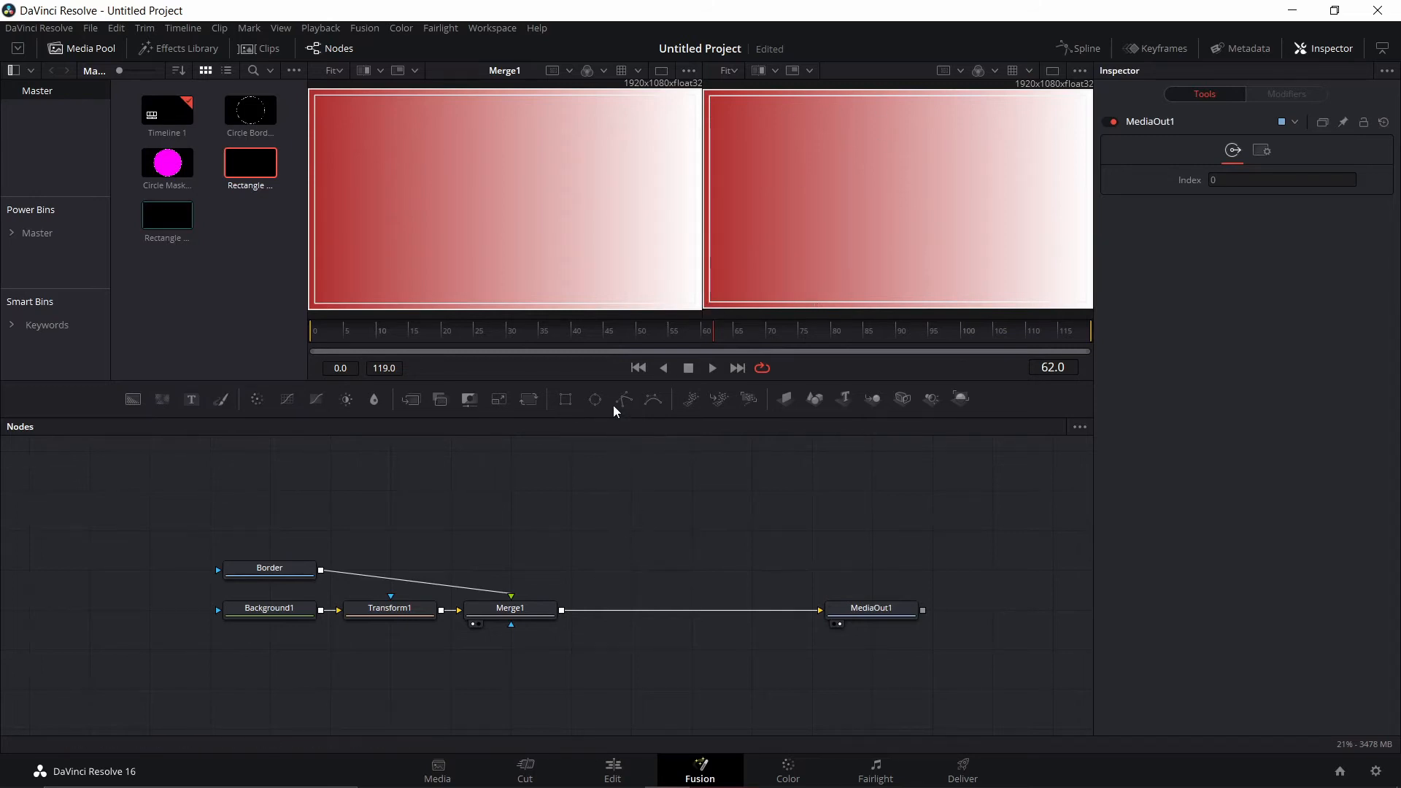
Add a second Background node masked by a Rectangle node and merge it into the connection between Merge1 and MediaOut1.
click(564, 401)
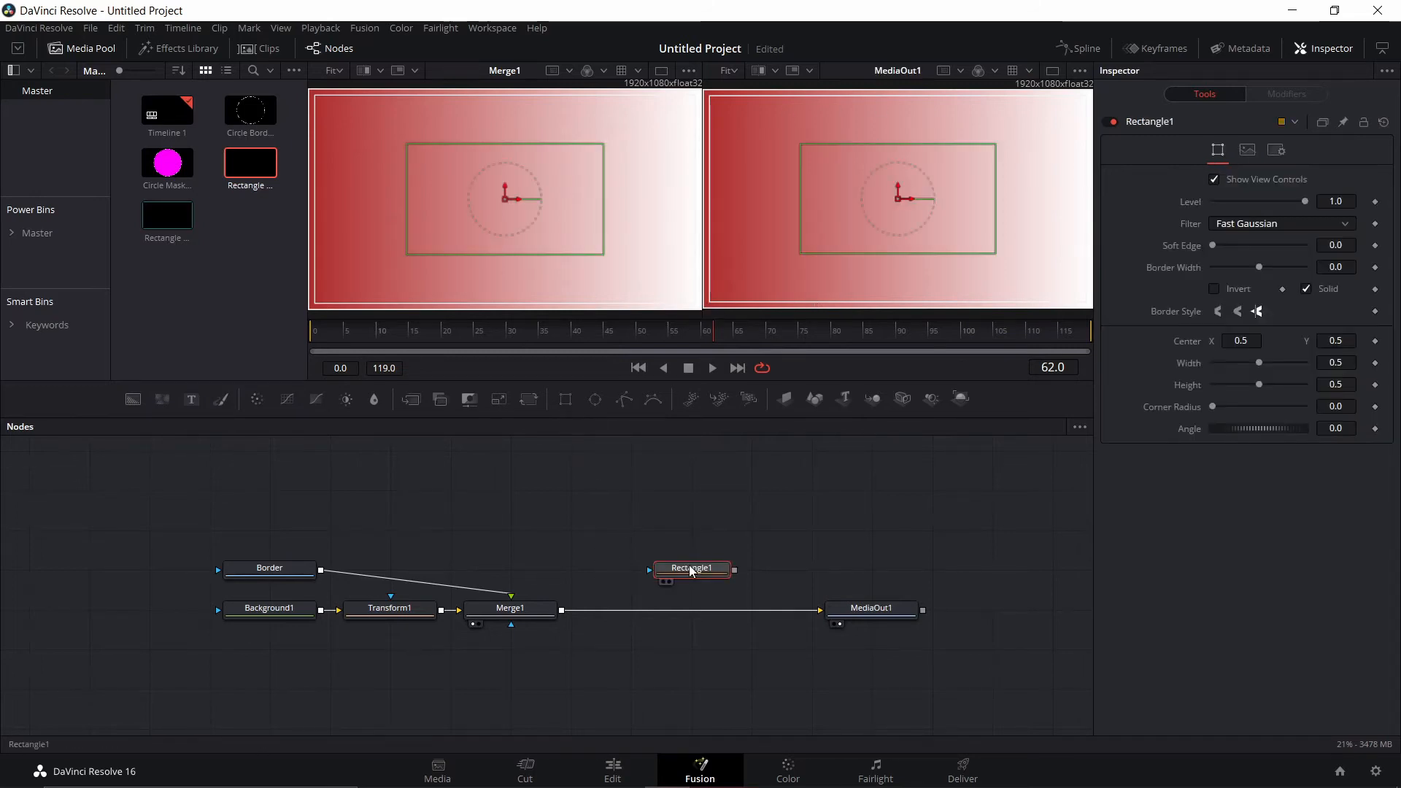
drag(679, 567, 675, 533)
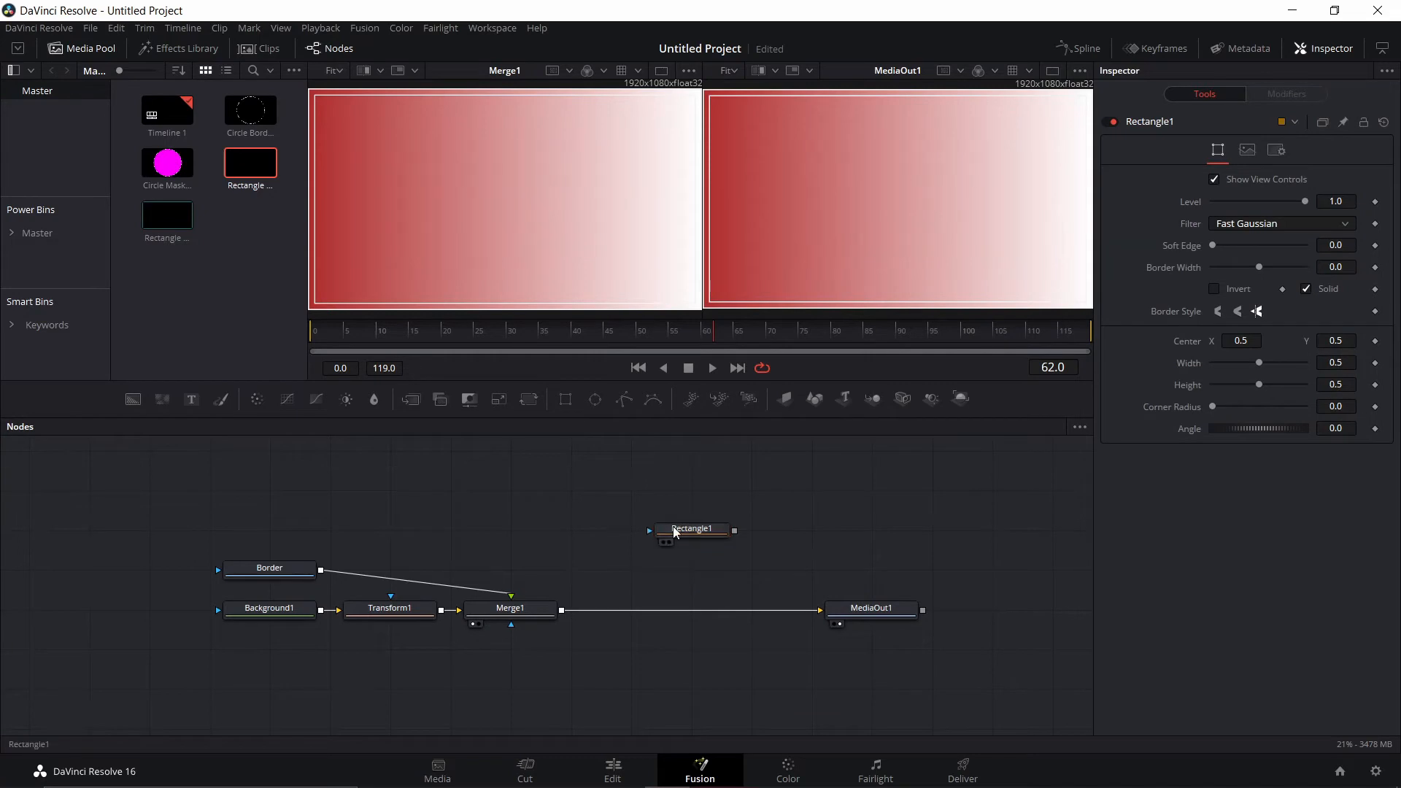
click(132, 399)
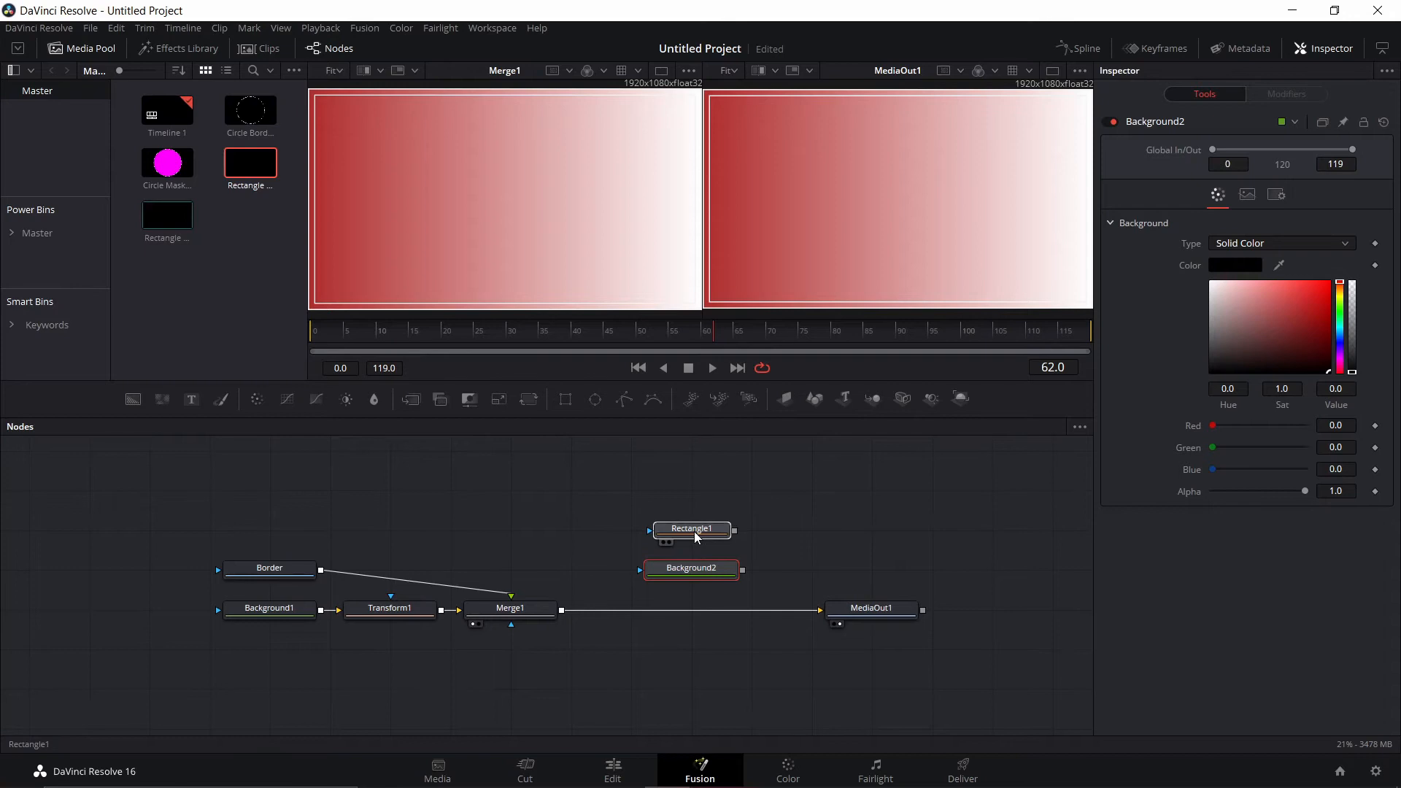
click(704, 533)
drag(734, 531, 637, 573)
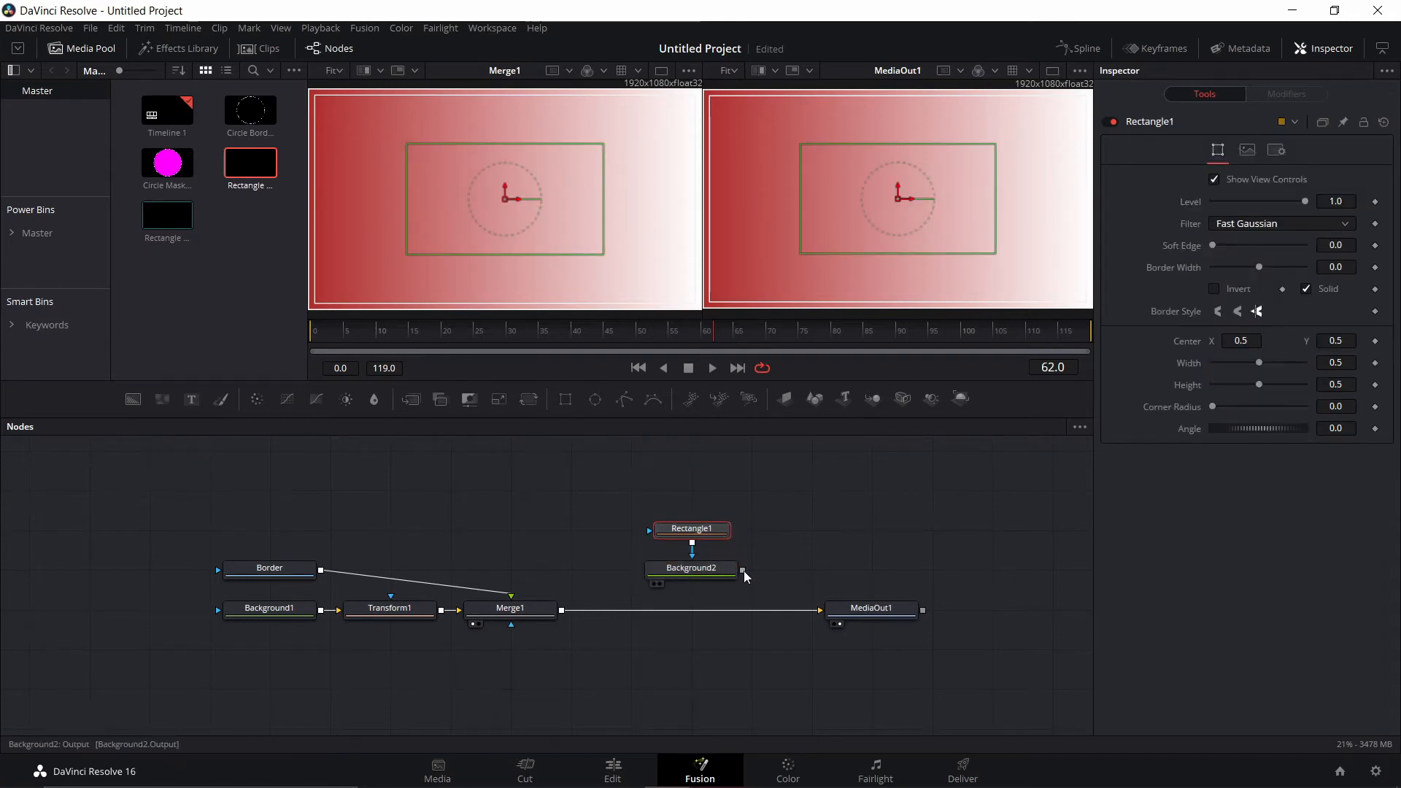
drag(743, 571, 563, 608)
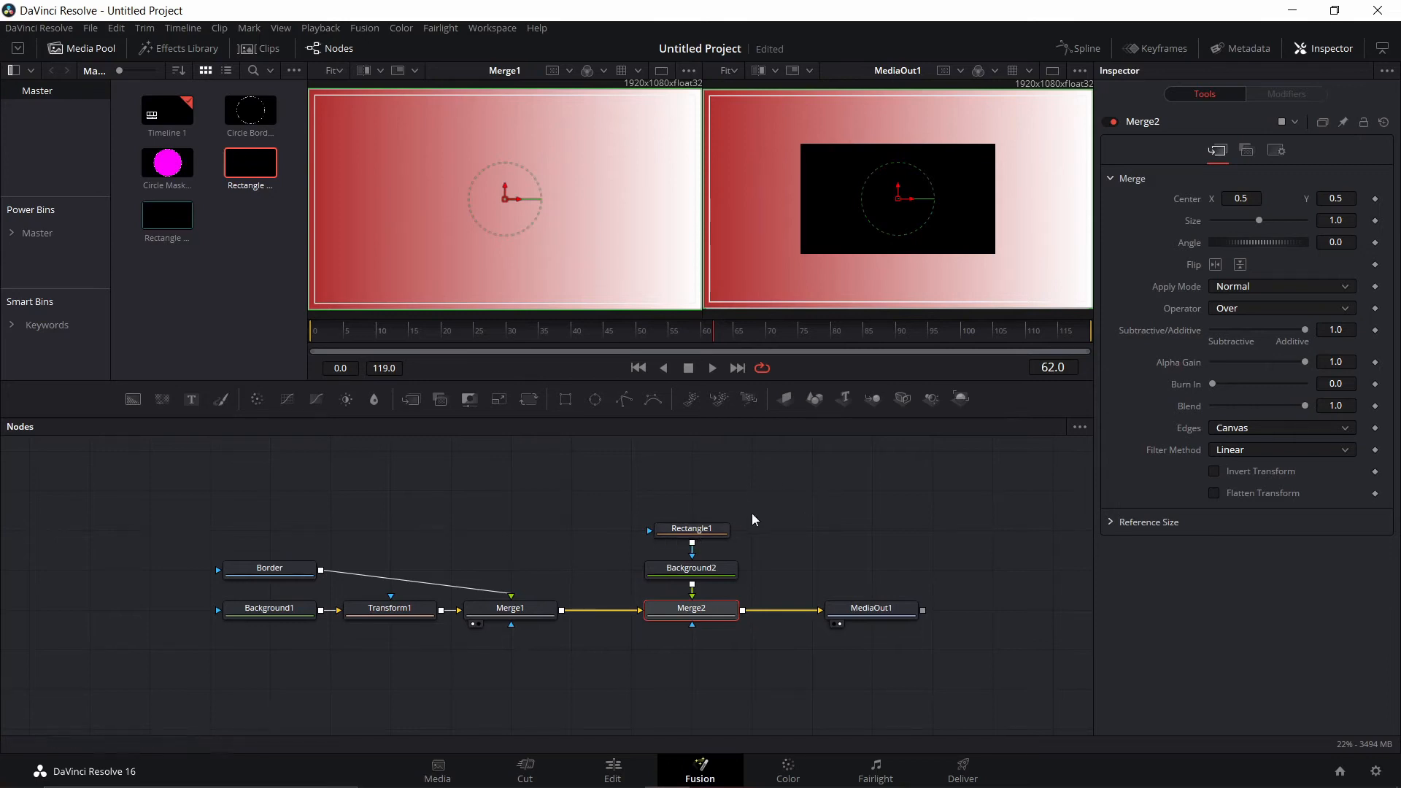
Resize the Rectangle1 mask to width 0.958 and height 0.929 so it fits just inside the border.
click(706, 530)
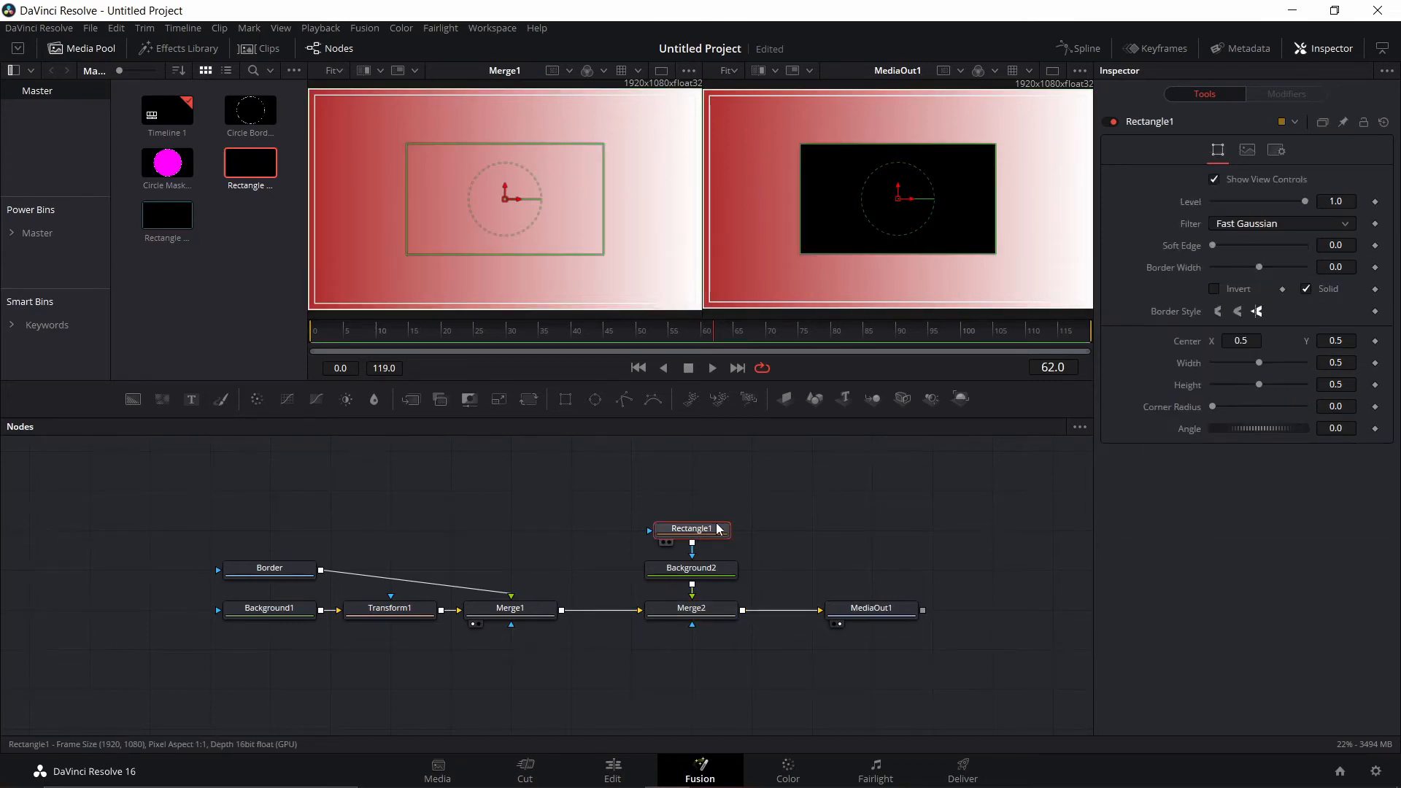
drag(804, 218, 713, 209)
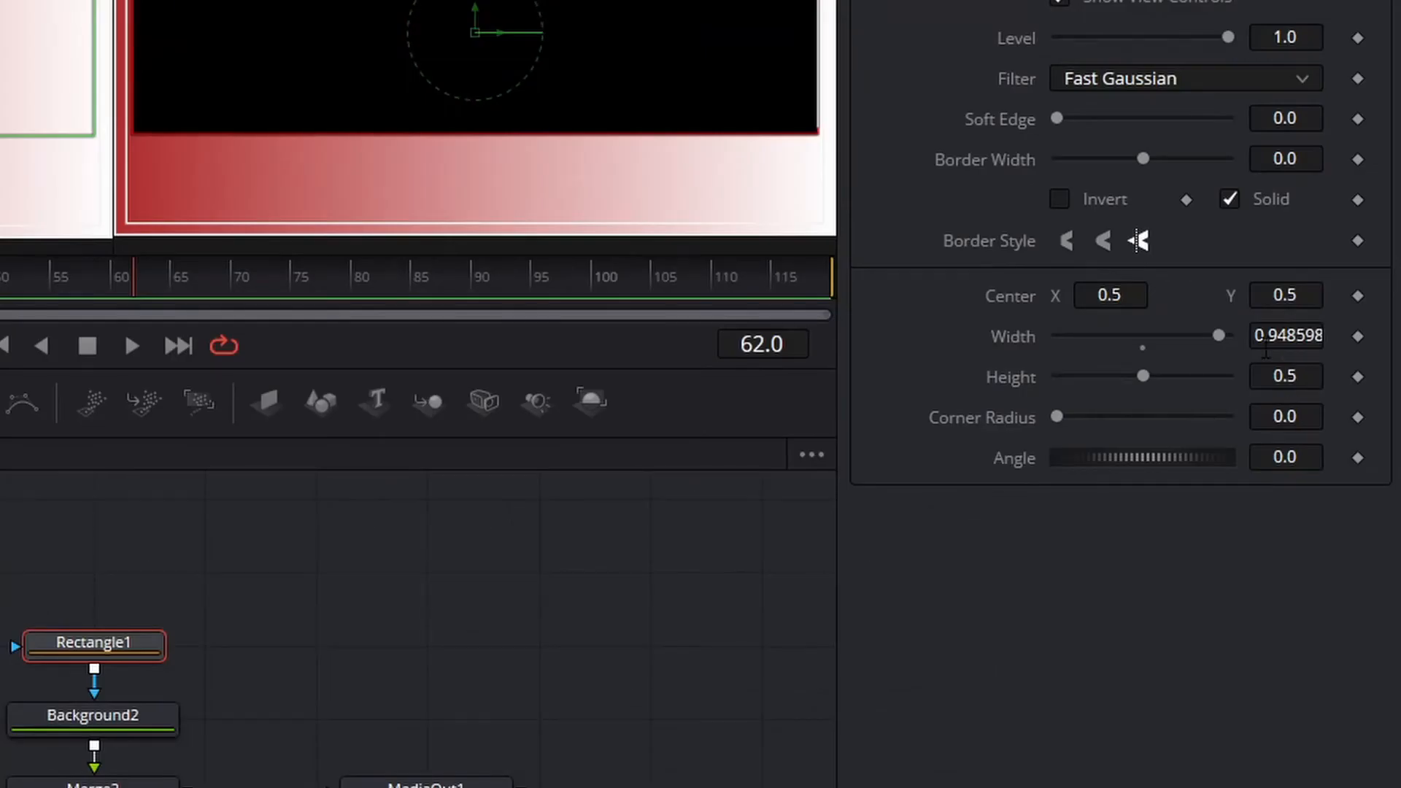
drag(1223, 330, 1236, 357)
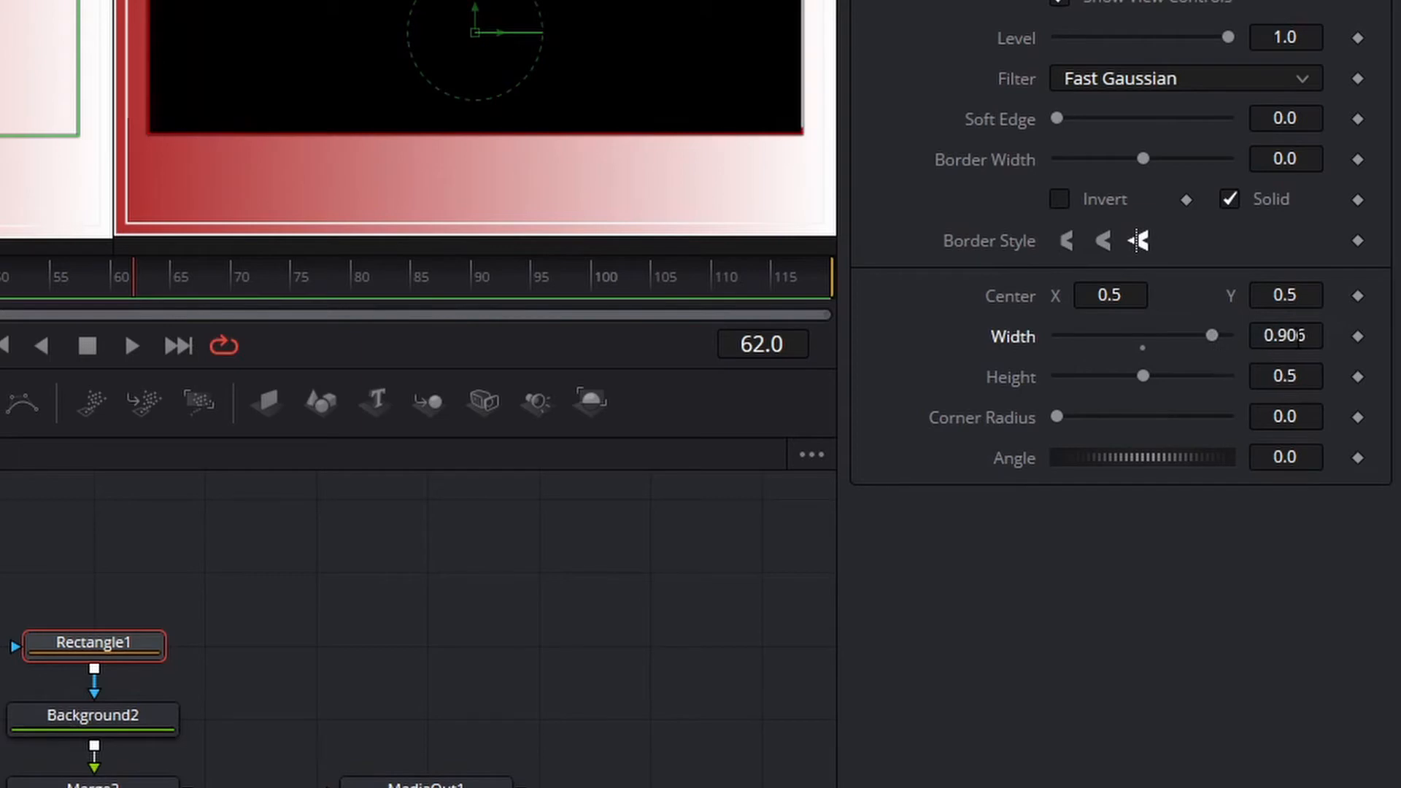
drag(1279, 333, 1316, 334)
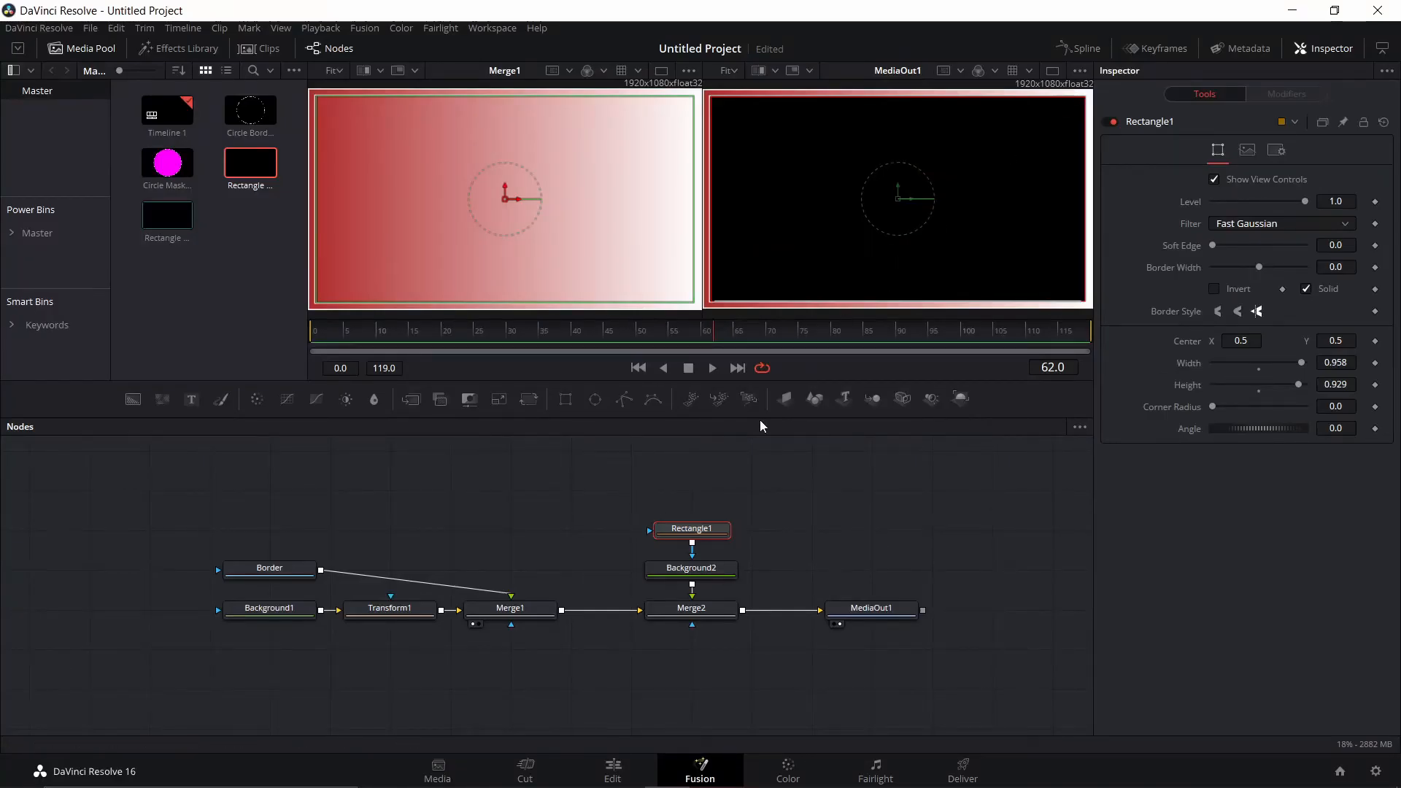
Set Merge2's operator to XOr to cut the rectangle out of the gradient.
click(719, 615)
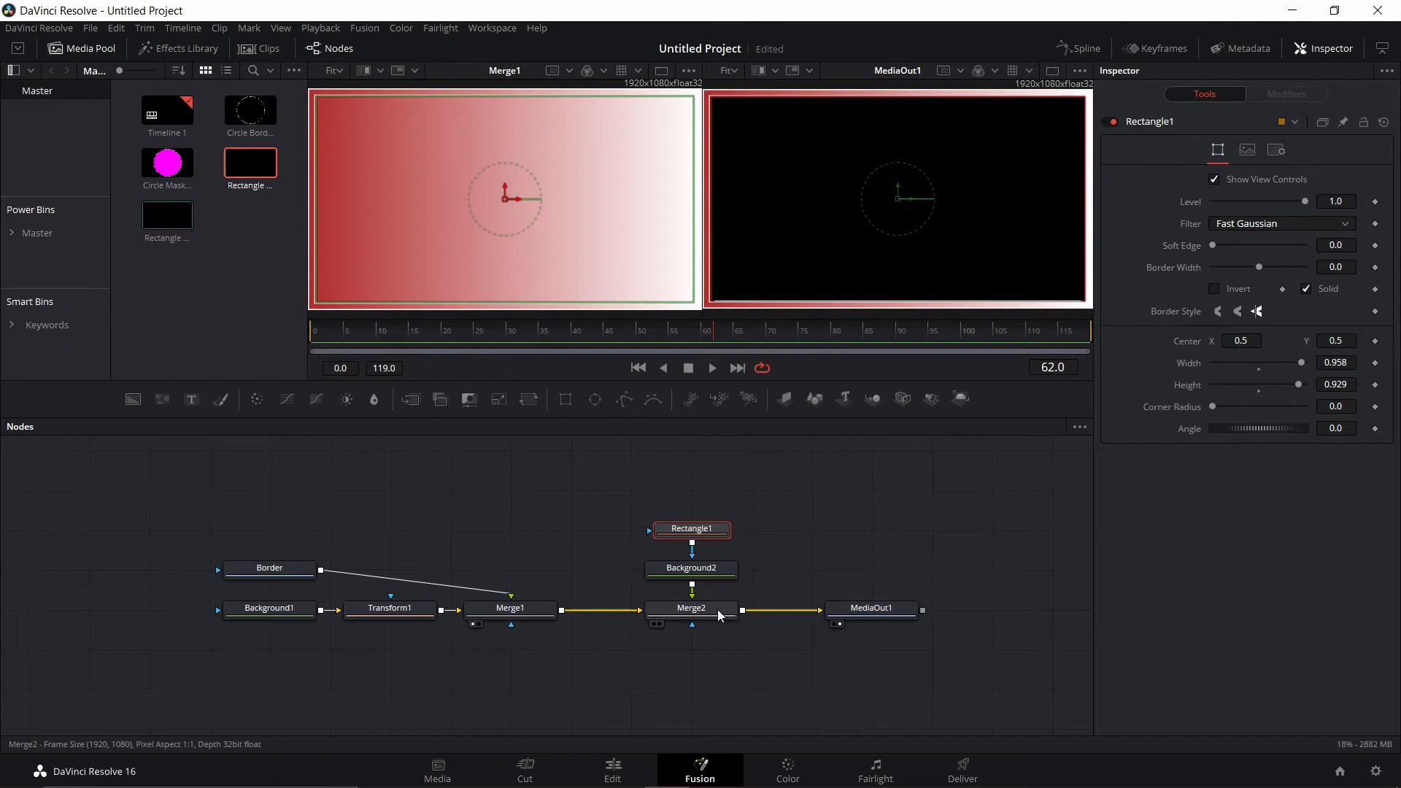
click(1269, 308)
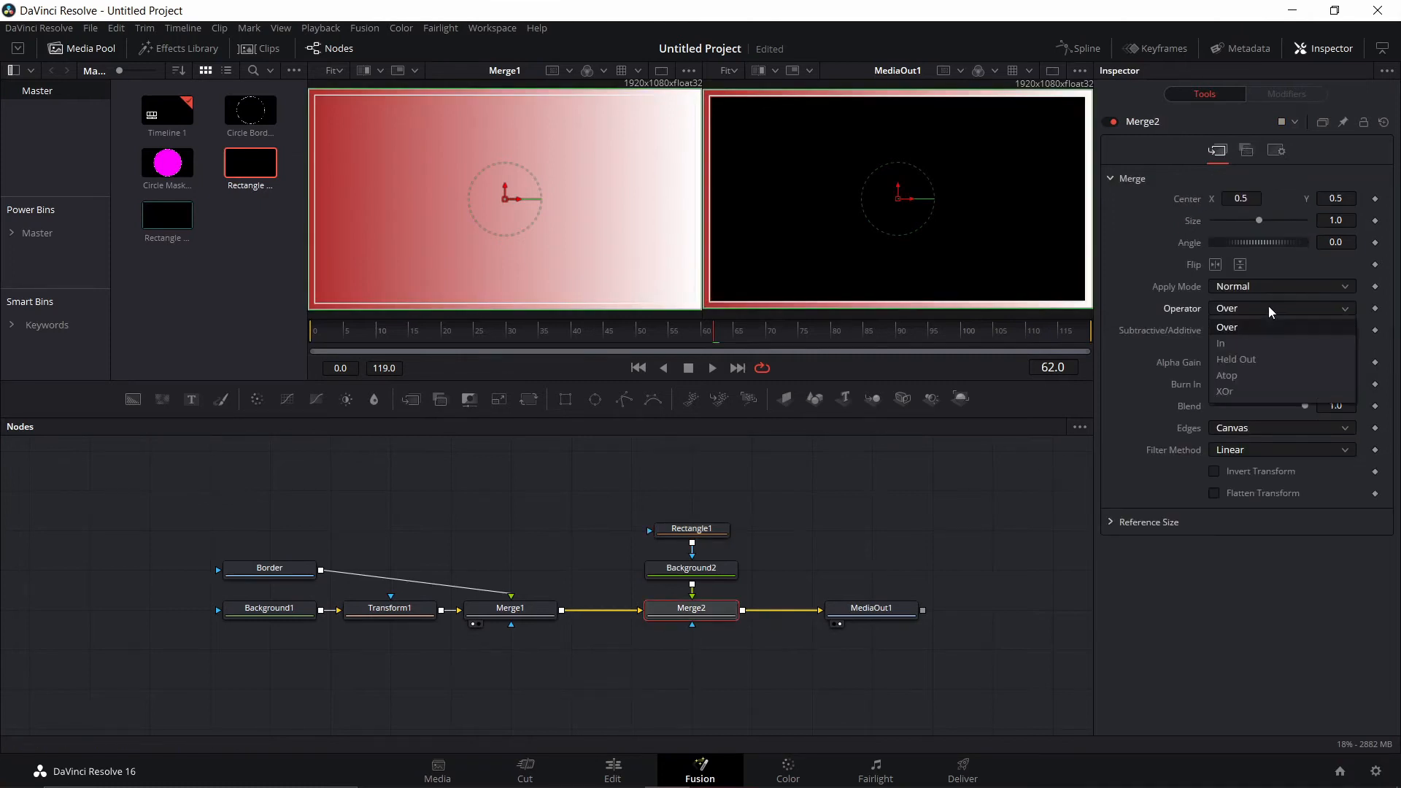
click(1247, 394)
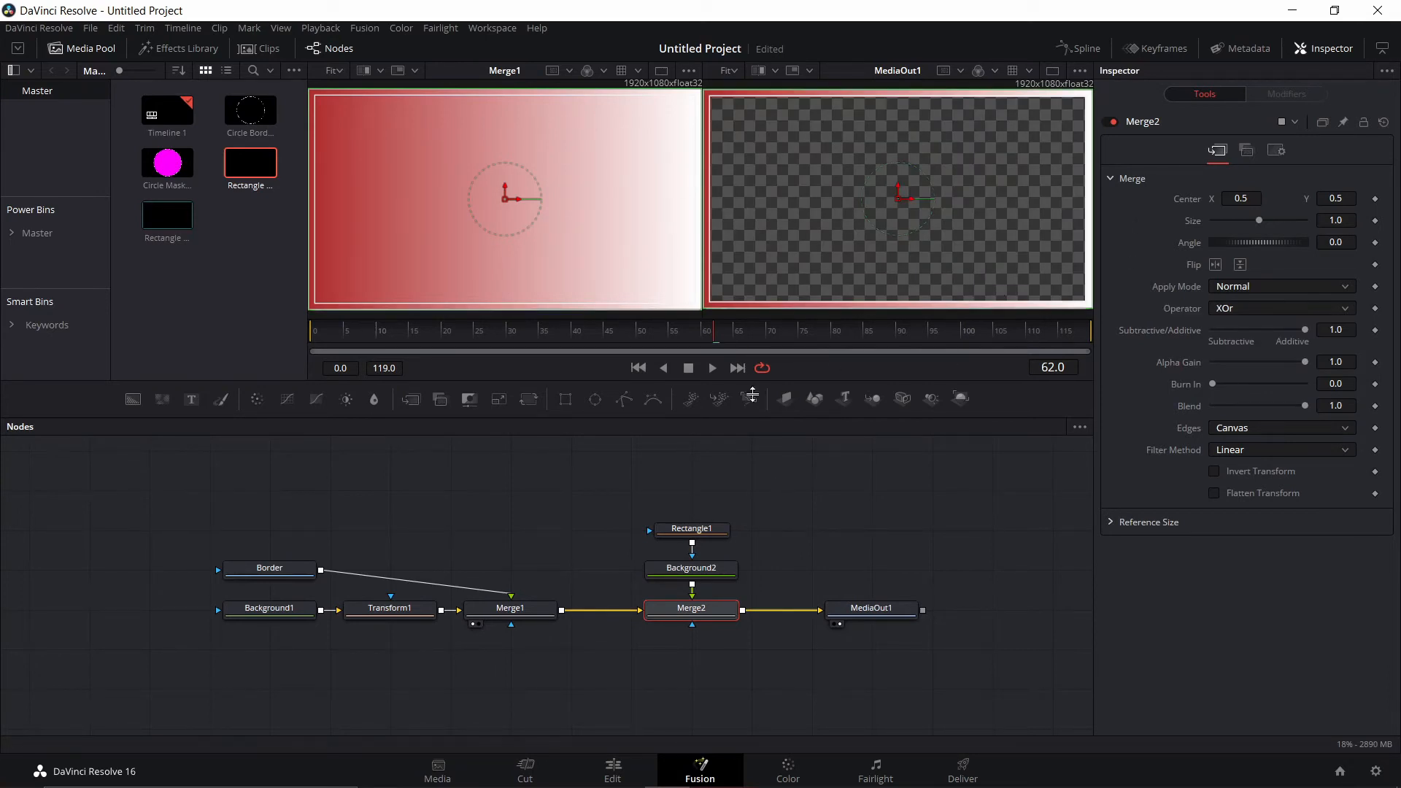
Keyframe Transform1's angle from 0 at frame 0 to 360 at frame 119 and play back the rotation.
drag(720, 341, 314, 332)
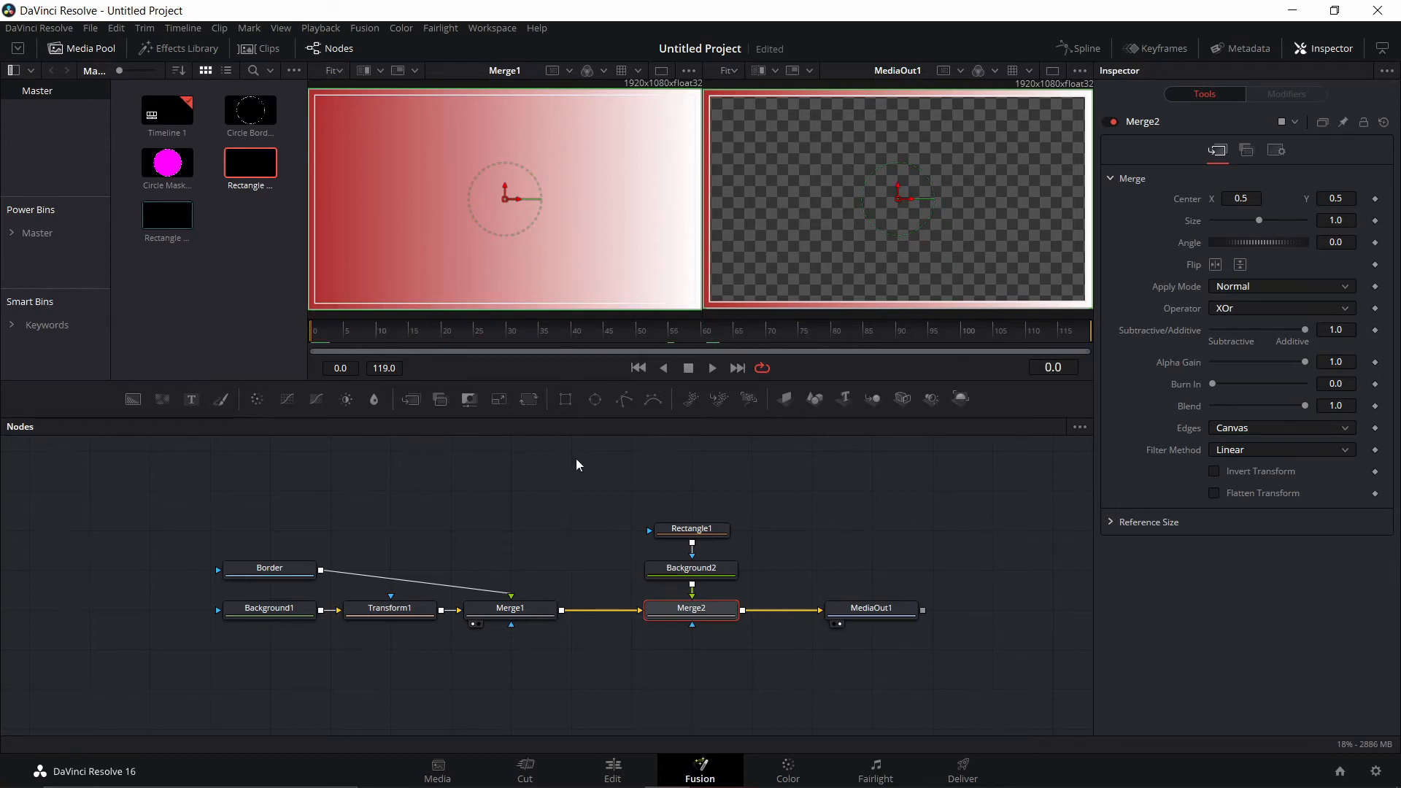
click(397, 610)
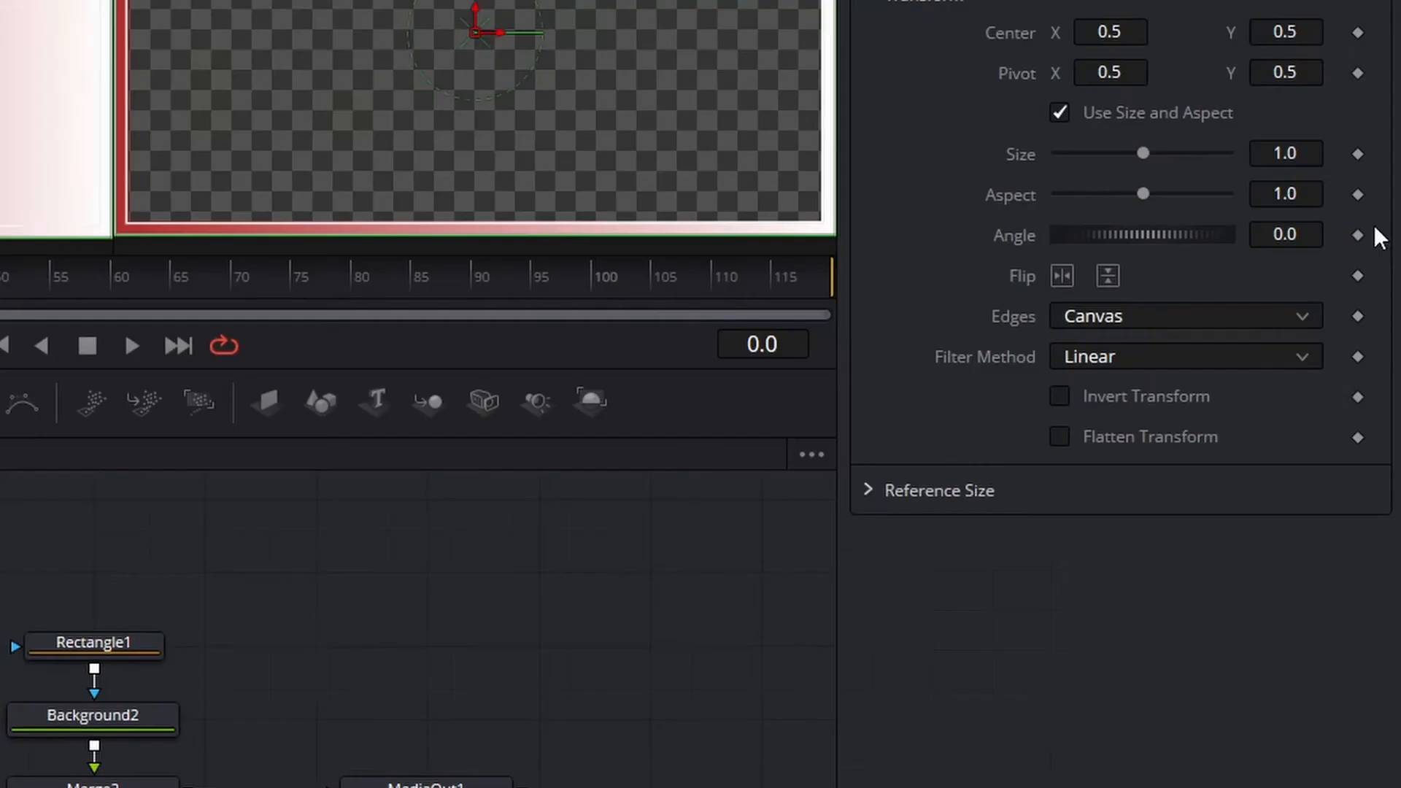
click(1375, 309)
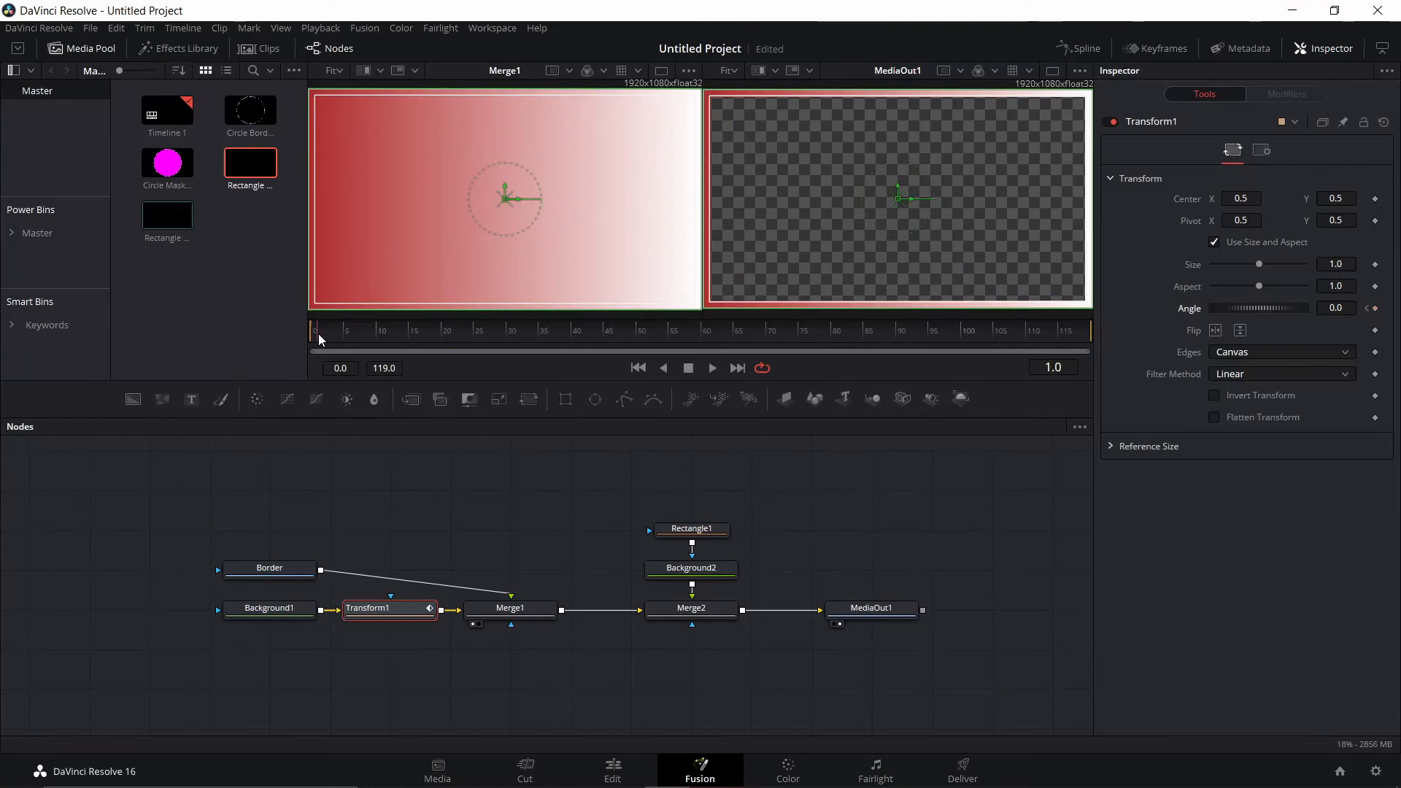
drag(365, 332, 1097, 334)
click(1375, 309)
click(1336, 308)
text(360)
key(Tab)
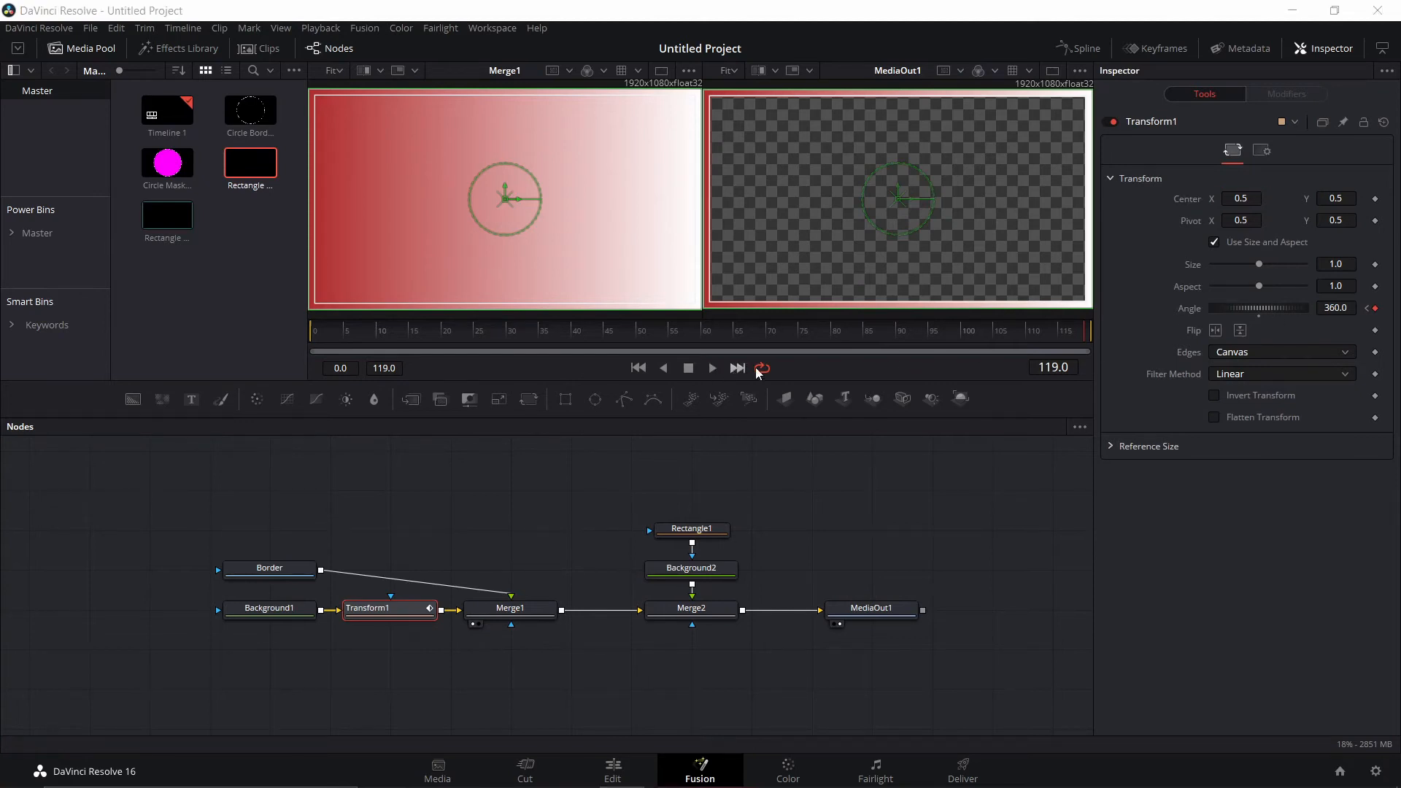
click(713, 369)
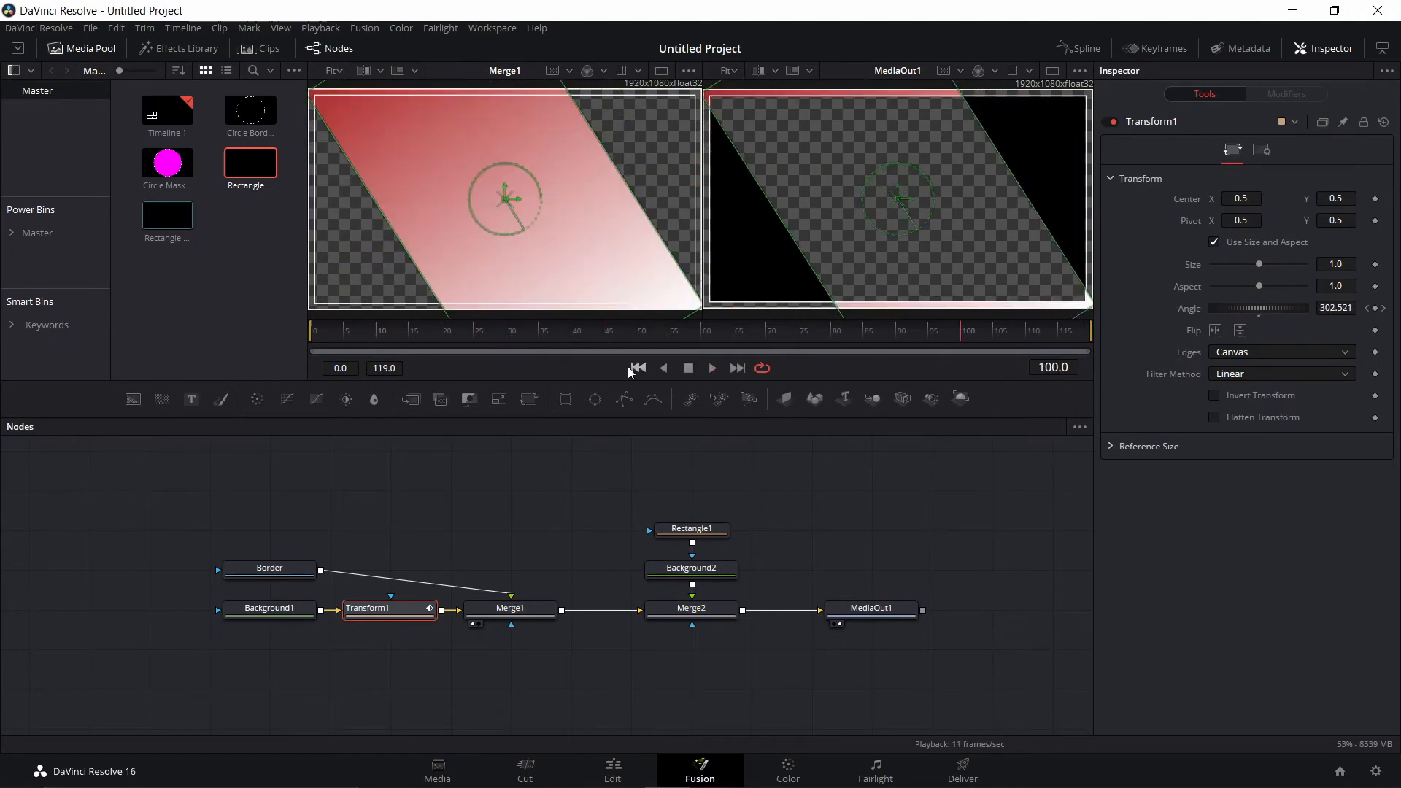
click(638, 369)
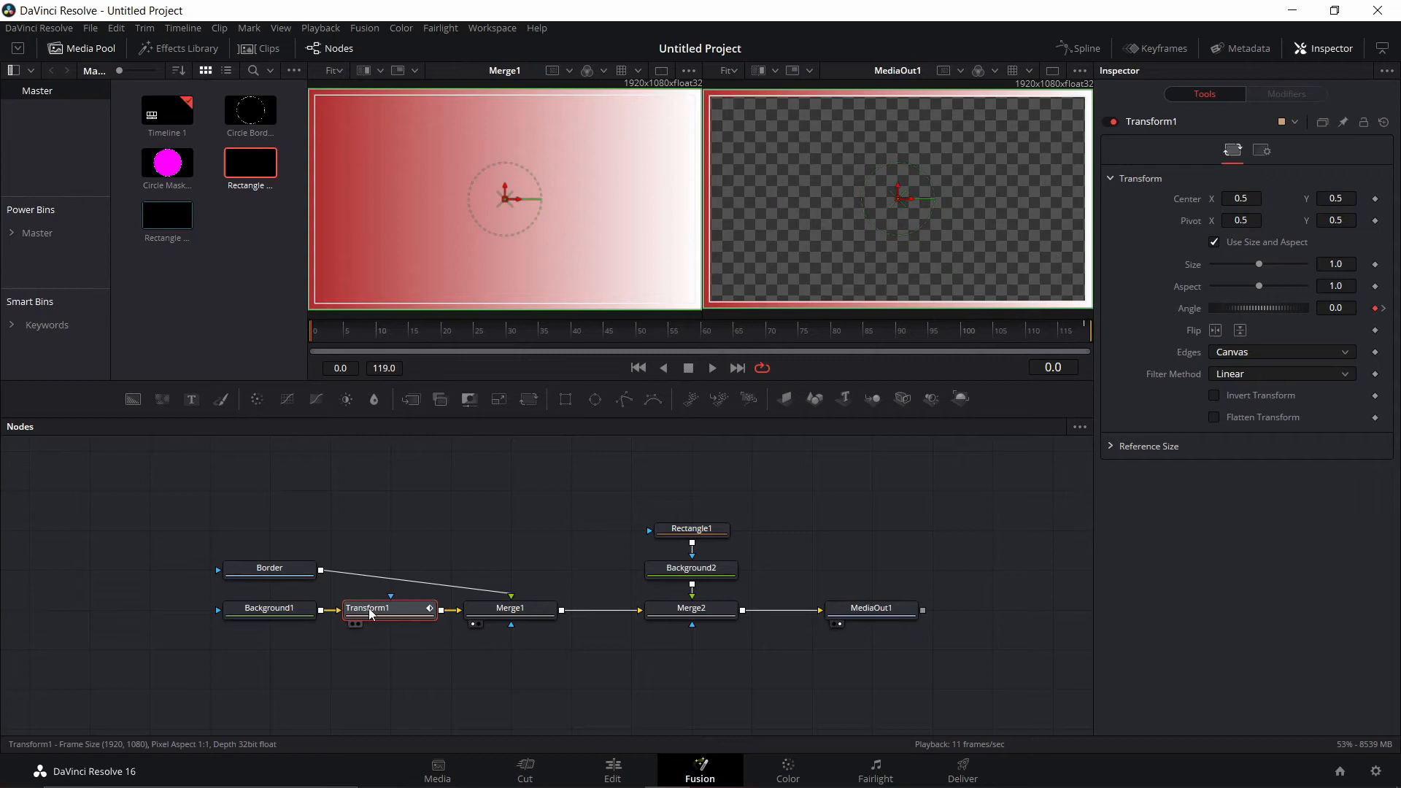
Set Transform1's size to 3.0 so the gradient covers the frame while rotating, and preview the animation.
click(1342, 264)
text(3)
key(Tab)
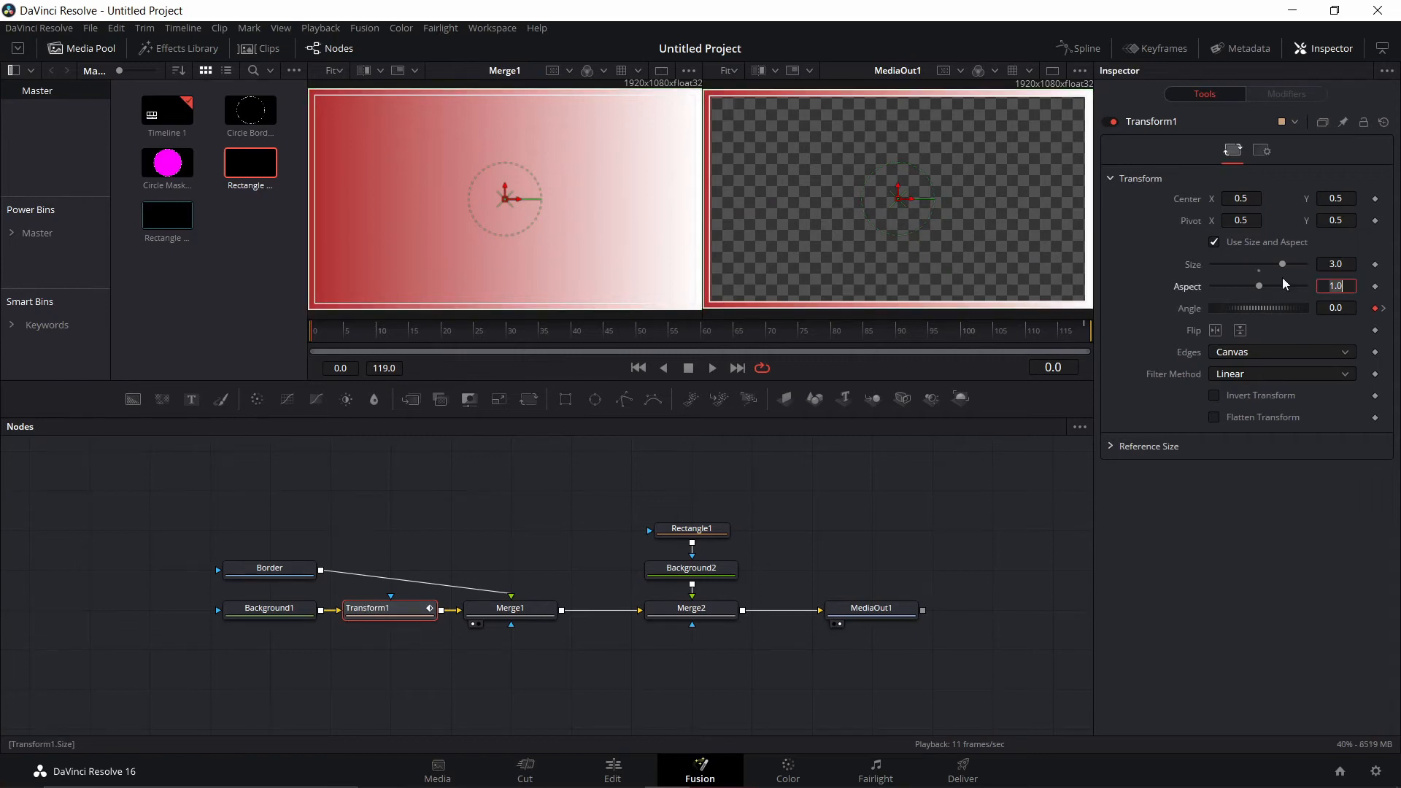
click(712, 368)
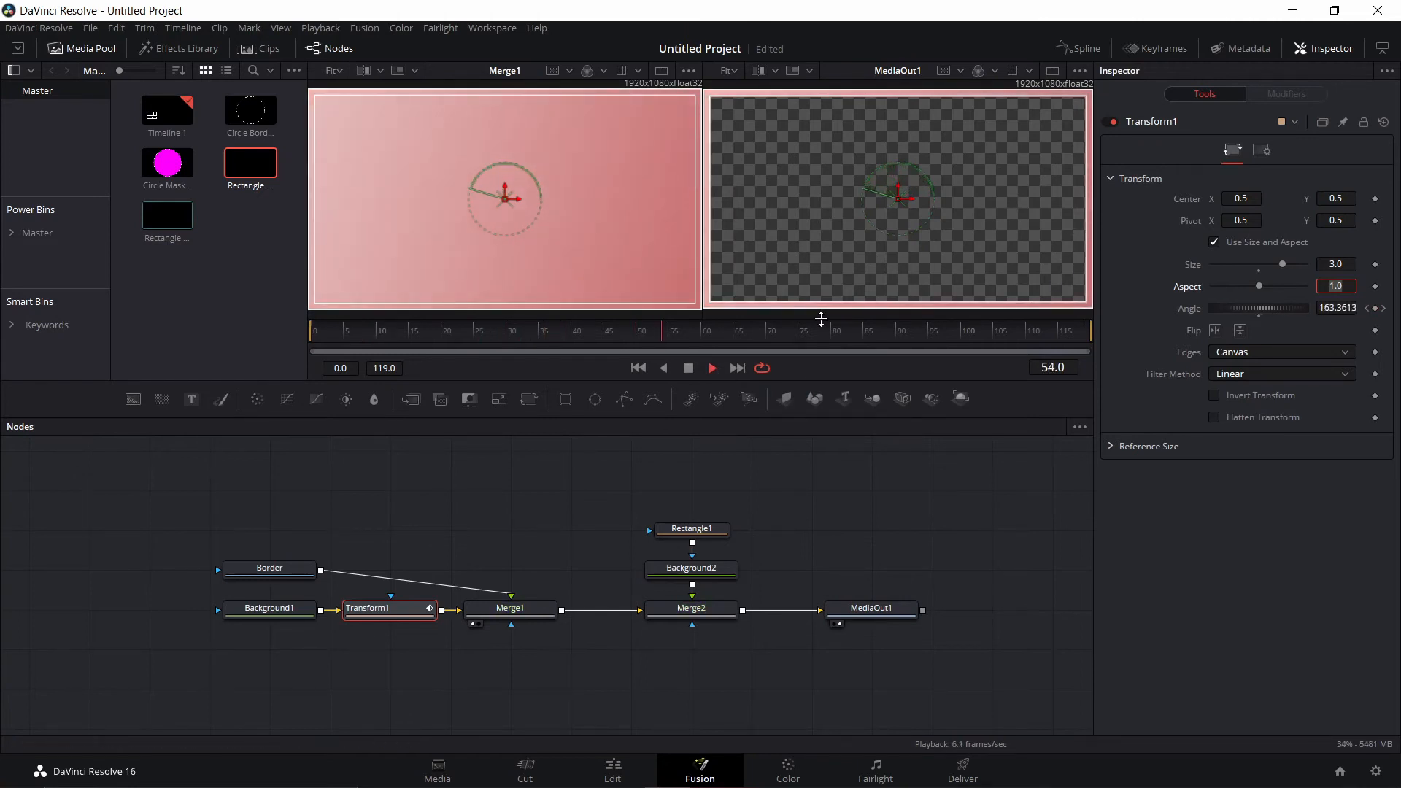
click(636, 368)
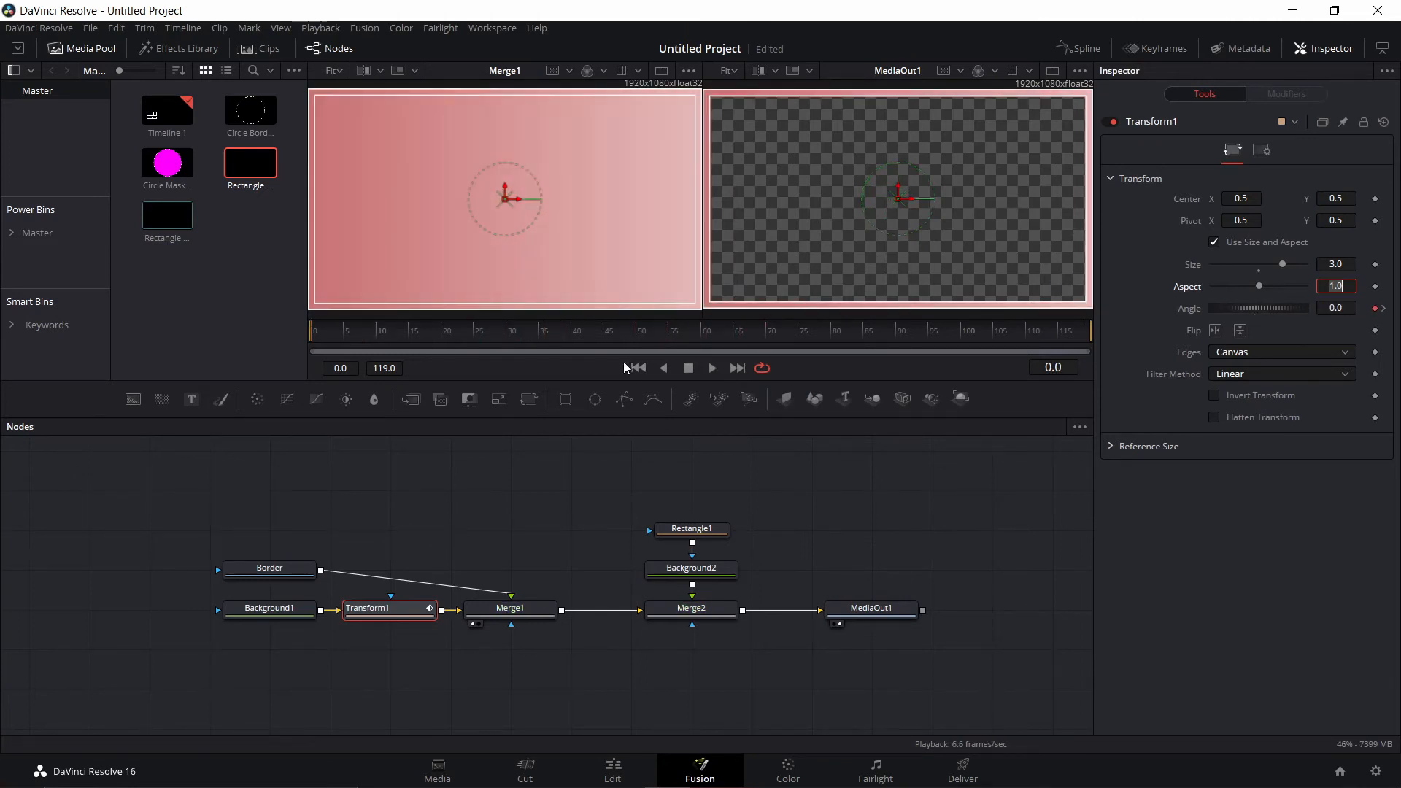
Move both of Background1's gradient stops inward, the white one to about 0.59, and play back the result.
click(269, 611)
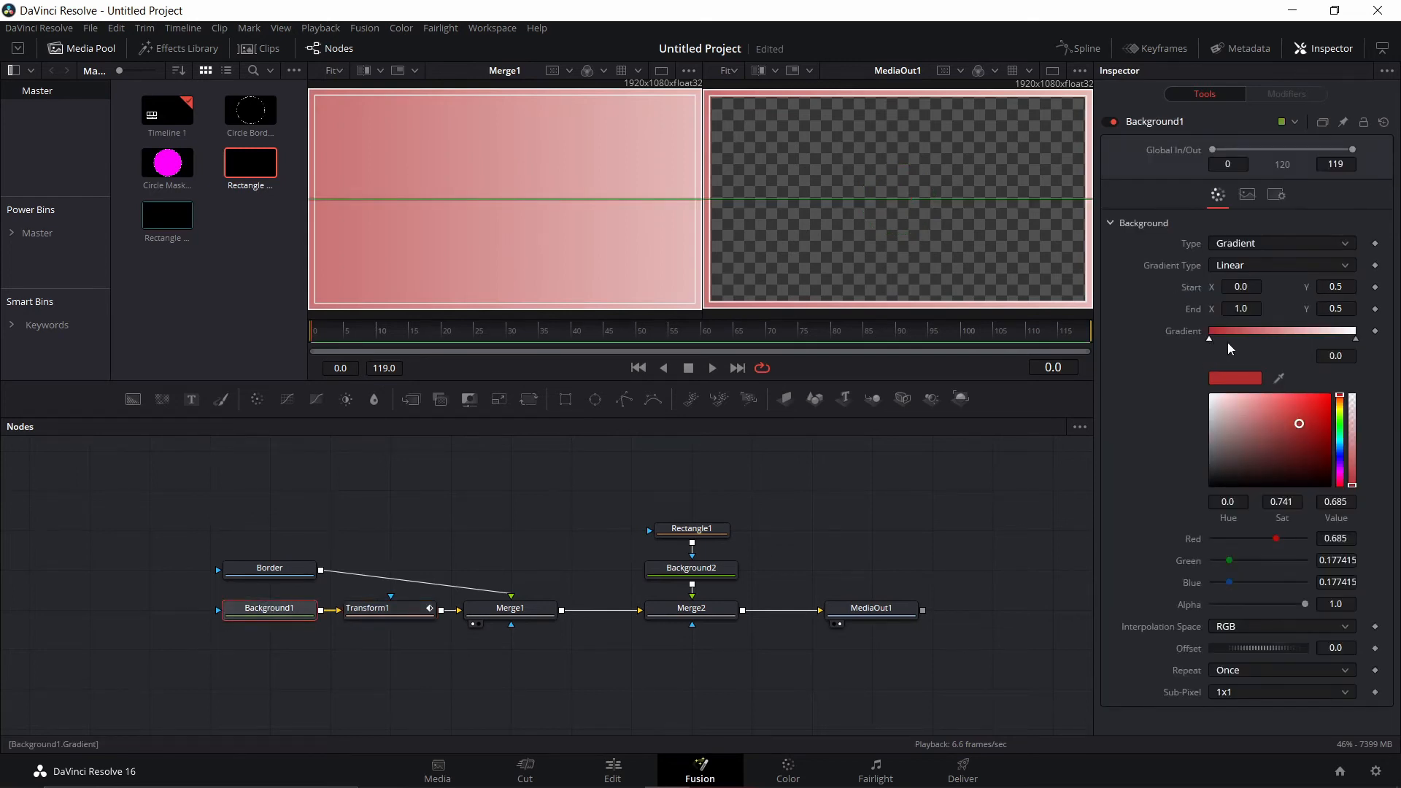
drag(1210, 342, 1261, 343)
click(714, 368)
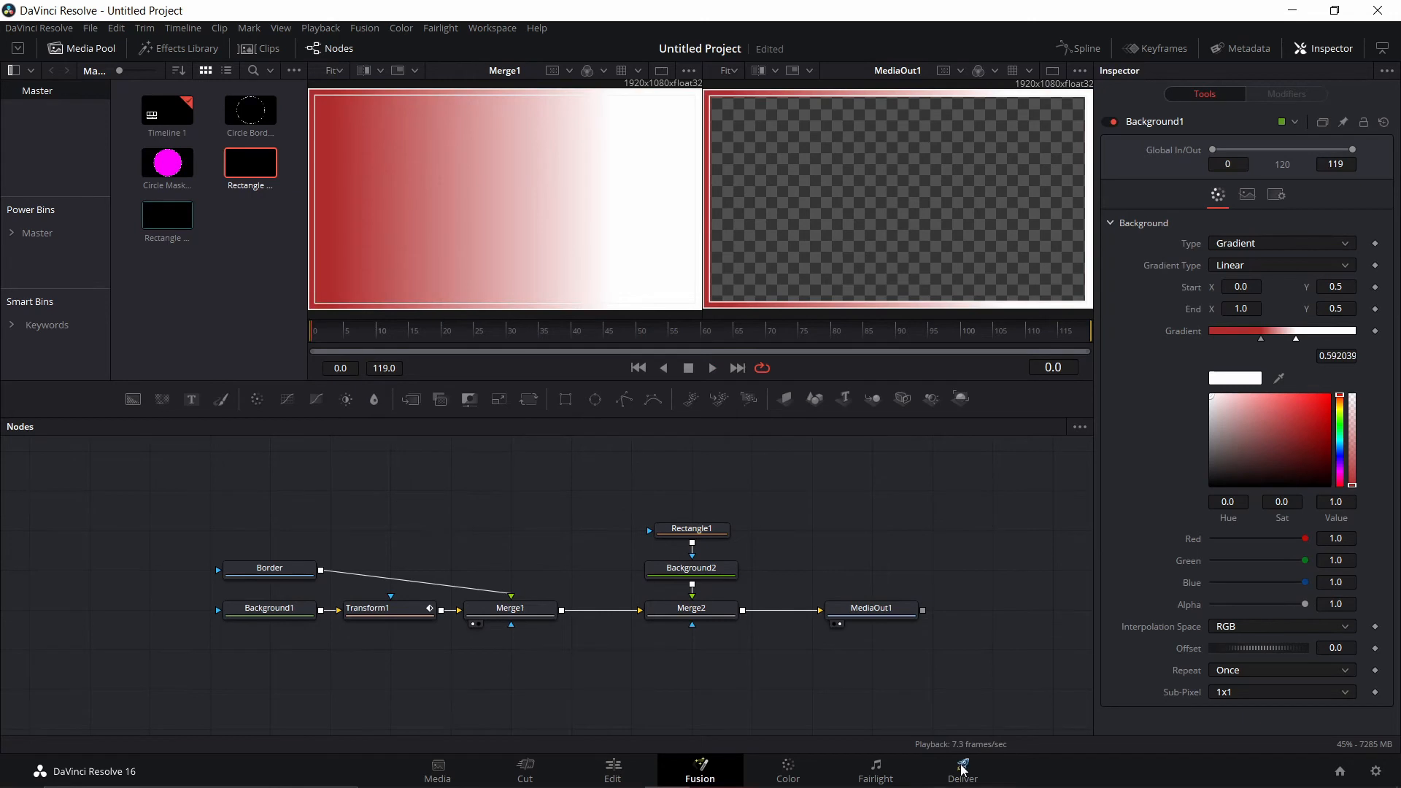
Switch to the Deliver page and set the render to individual clips in QuickTime format.
click(963, 770)
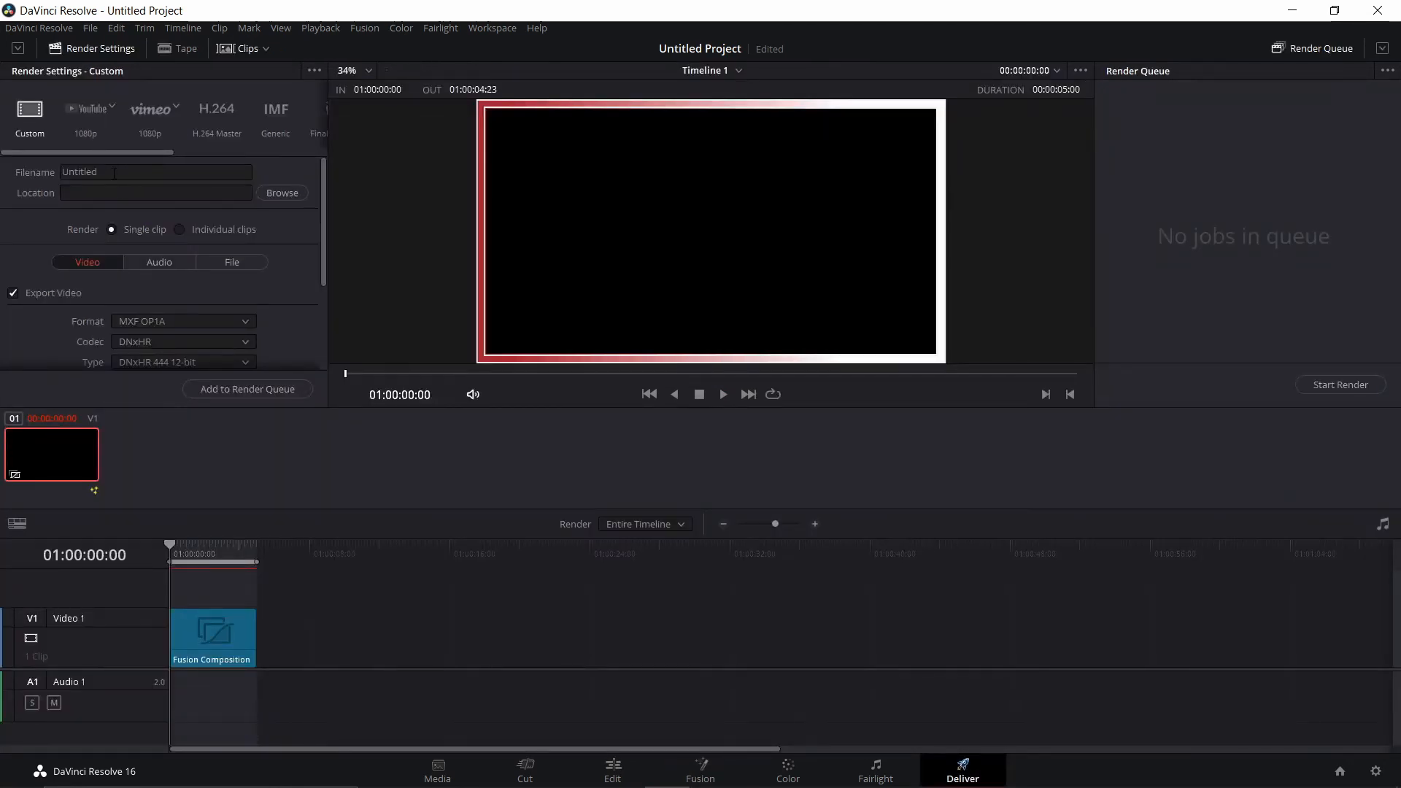
scroll(282, 238, down, 3)
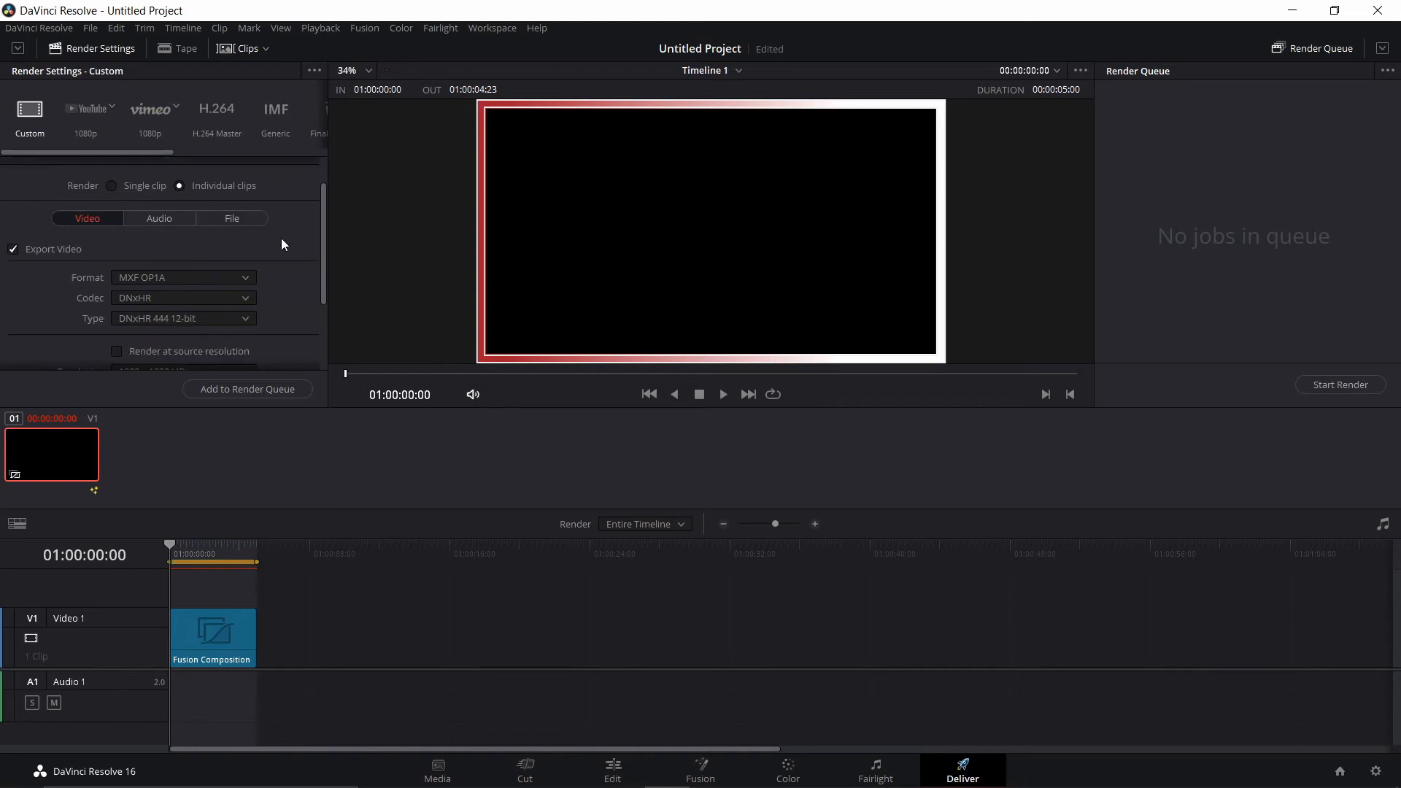
click(250, 234)
click(190, 360)
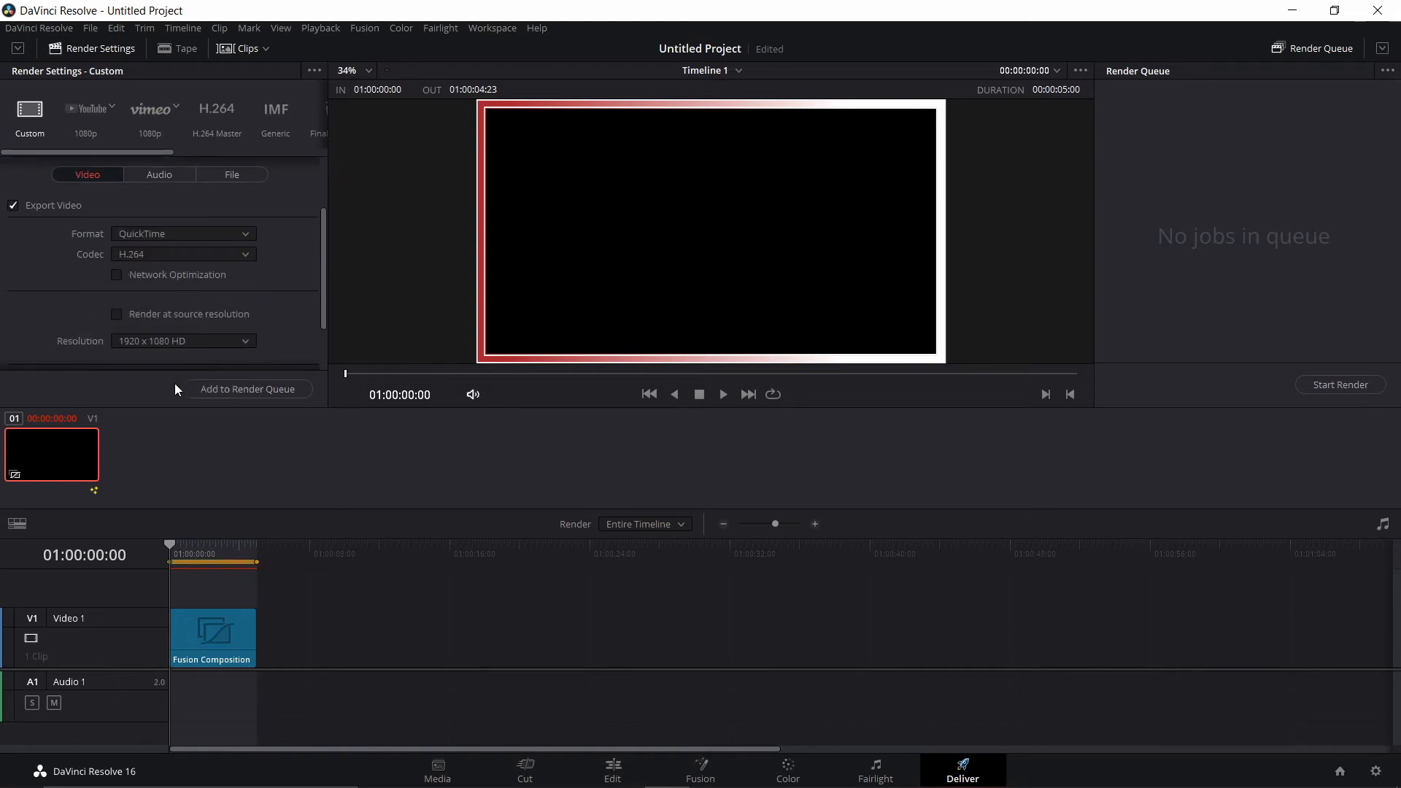
Set the render codec to GoPro CineForm with Export Alpha enabled, and add the job to the render queue.
click(238, 274)
click(223, 287)
scroll(292, 282, down, 3)
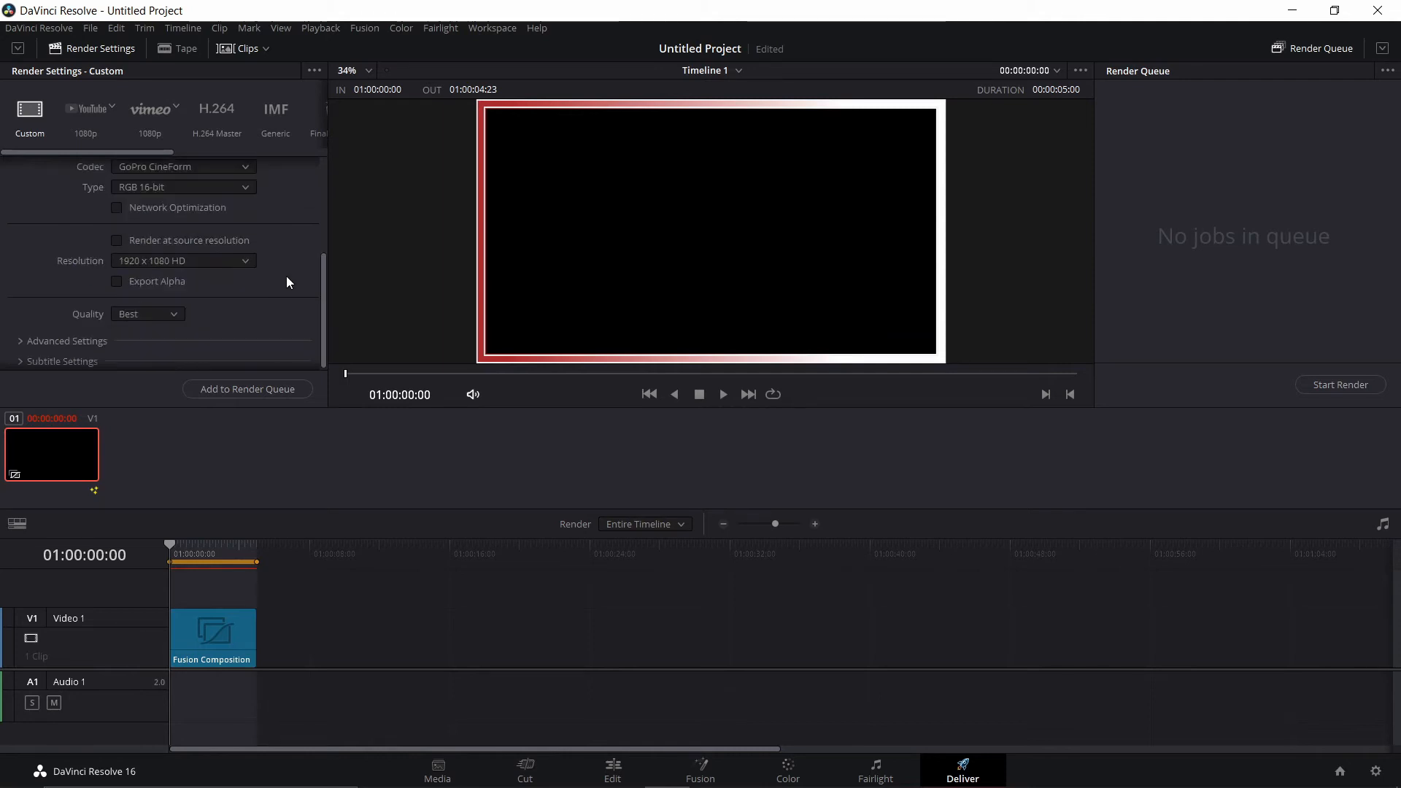
click(119, 287)
scroll(286, 284, up, 3)
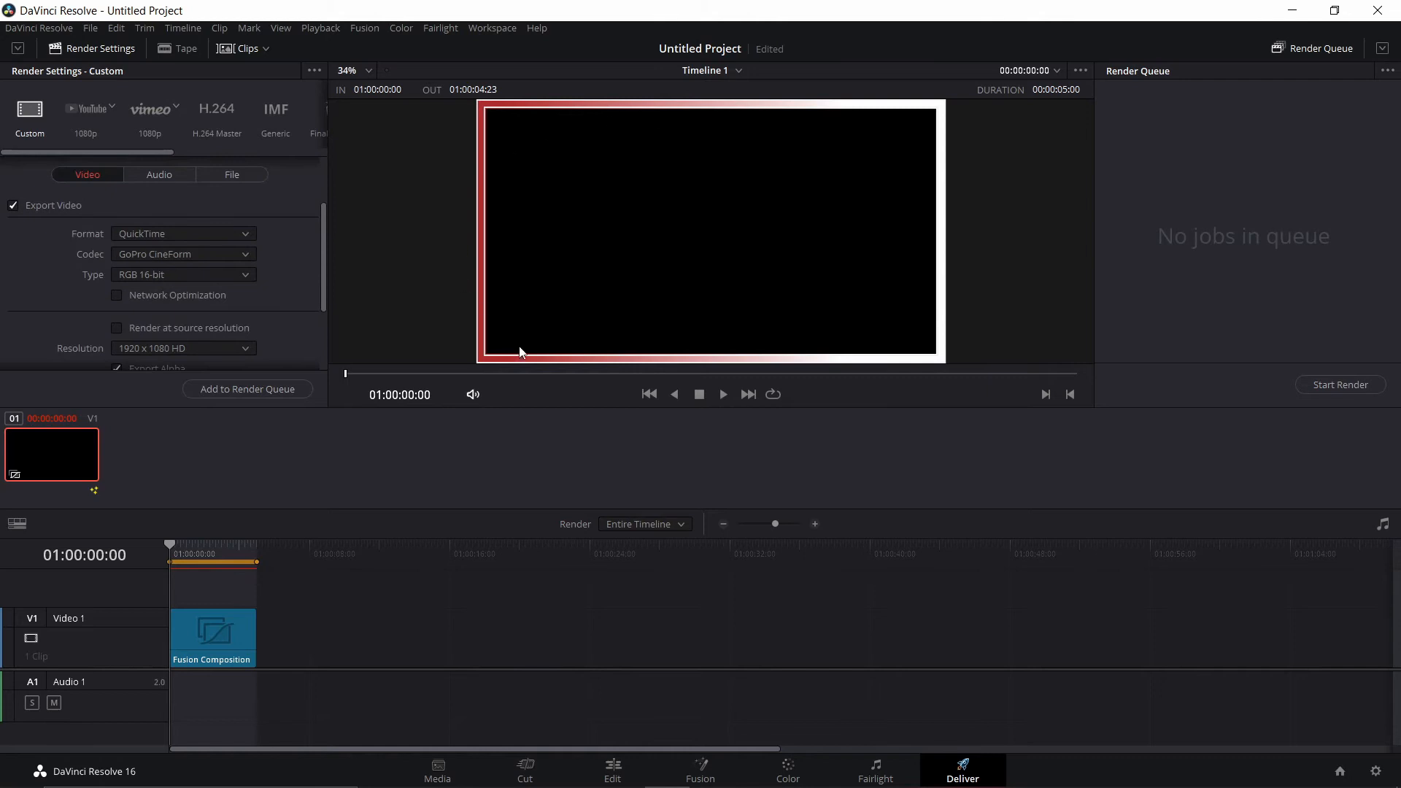
scroll(286, 282, down, 2)
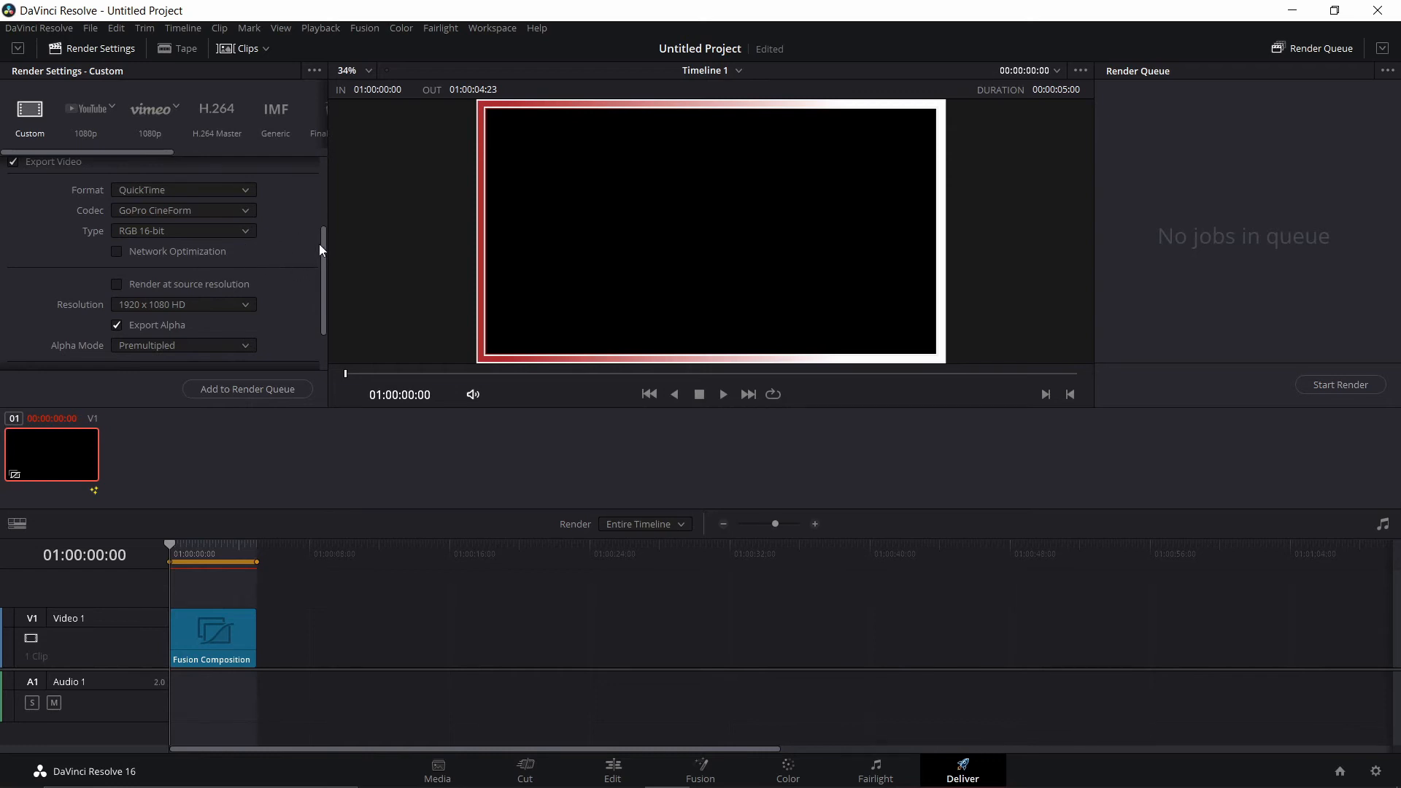
drag(322, 250, 312, 301)
click(271, 388)
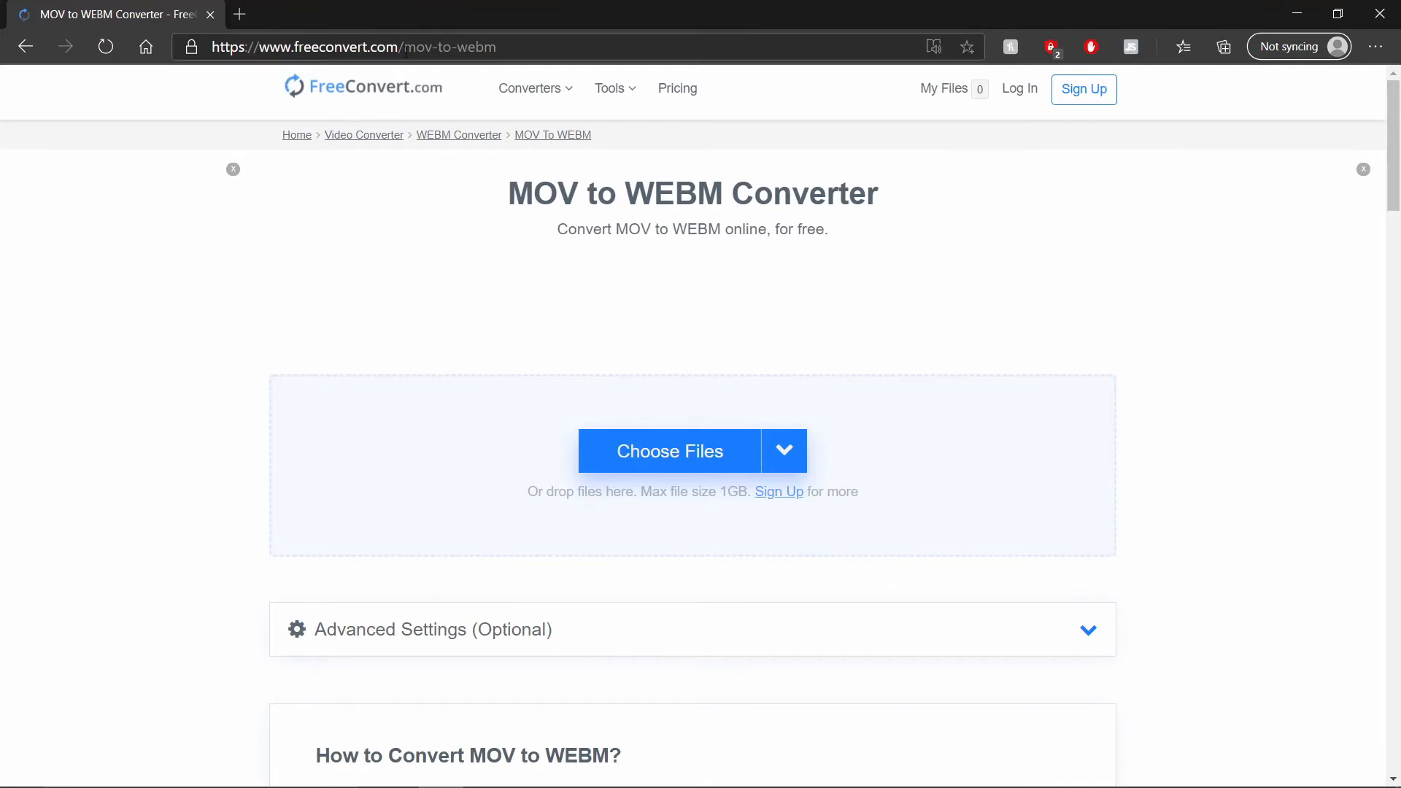
Switch to the FreeConvert website, convert Untitled00000000.mov to WEBM, and download the converted file.
click(543, 452)
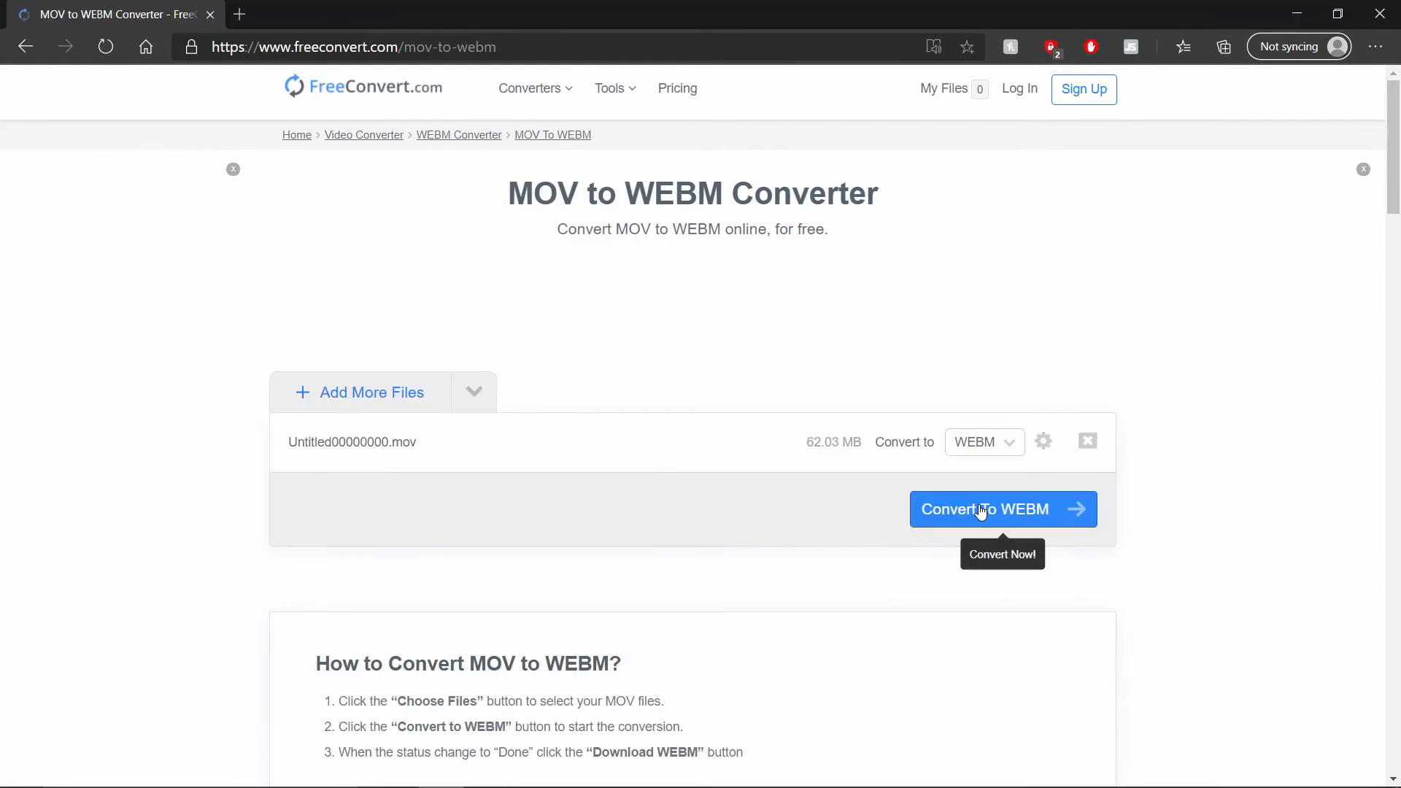
click(982, 510)
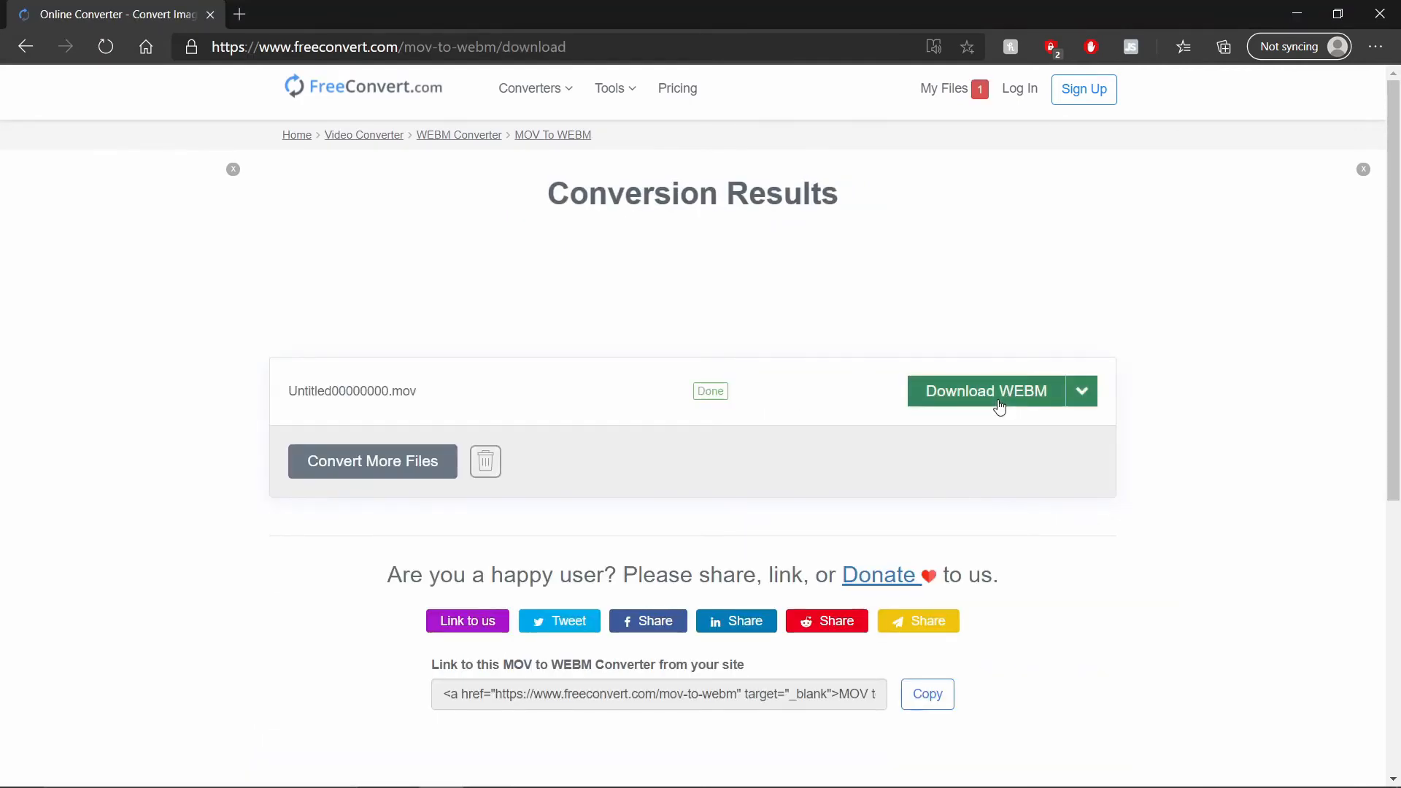
click(997, 398)
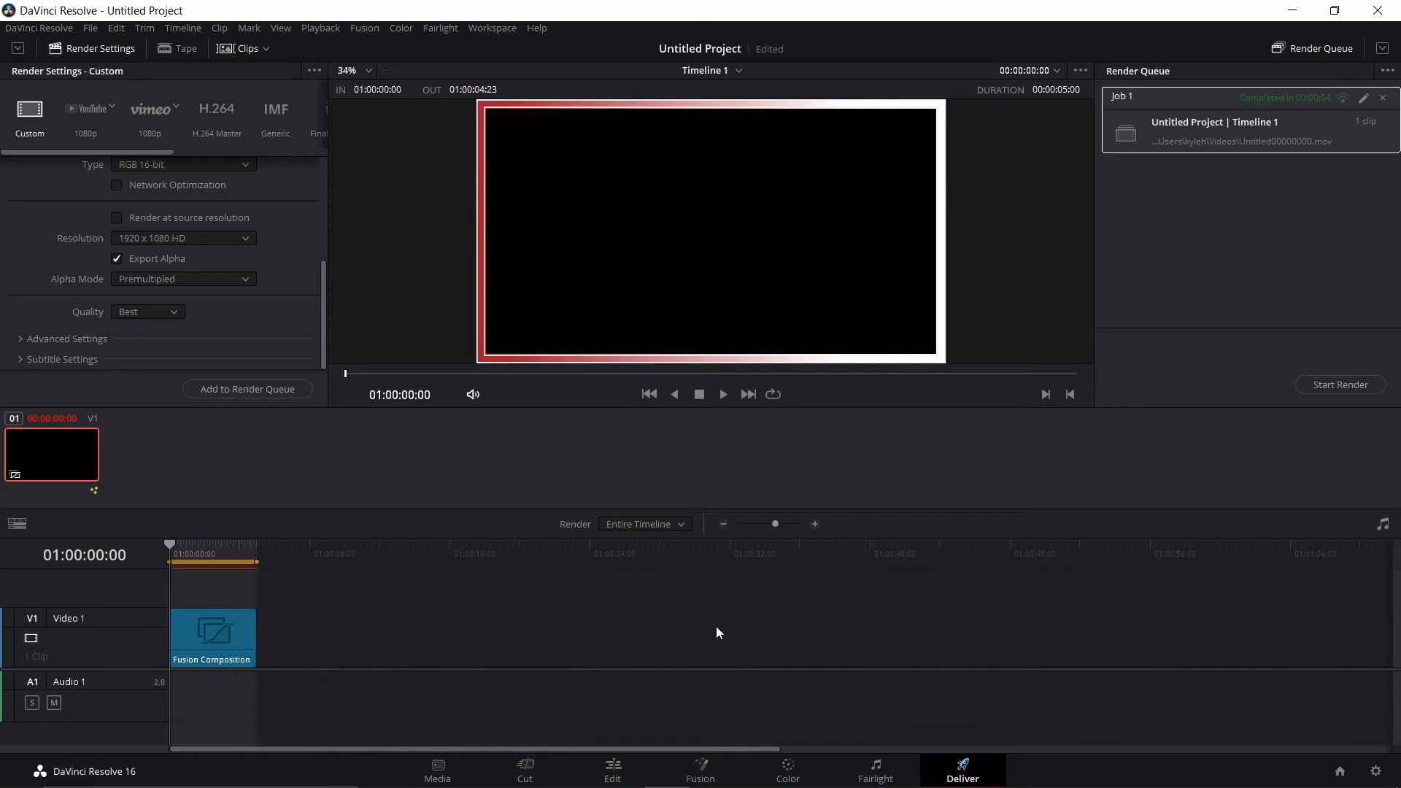
Return to DaVinci Resolve's Fusion page and delete the Rectangle1 mask feeding Background2.
click(699, 777)
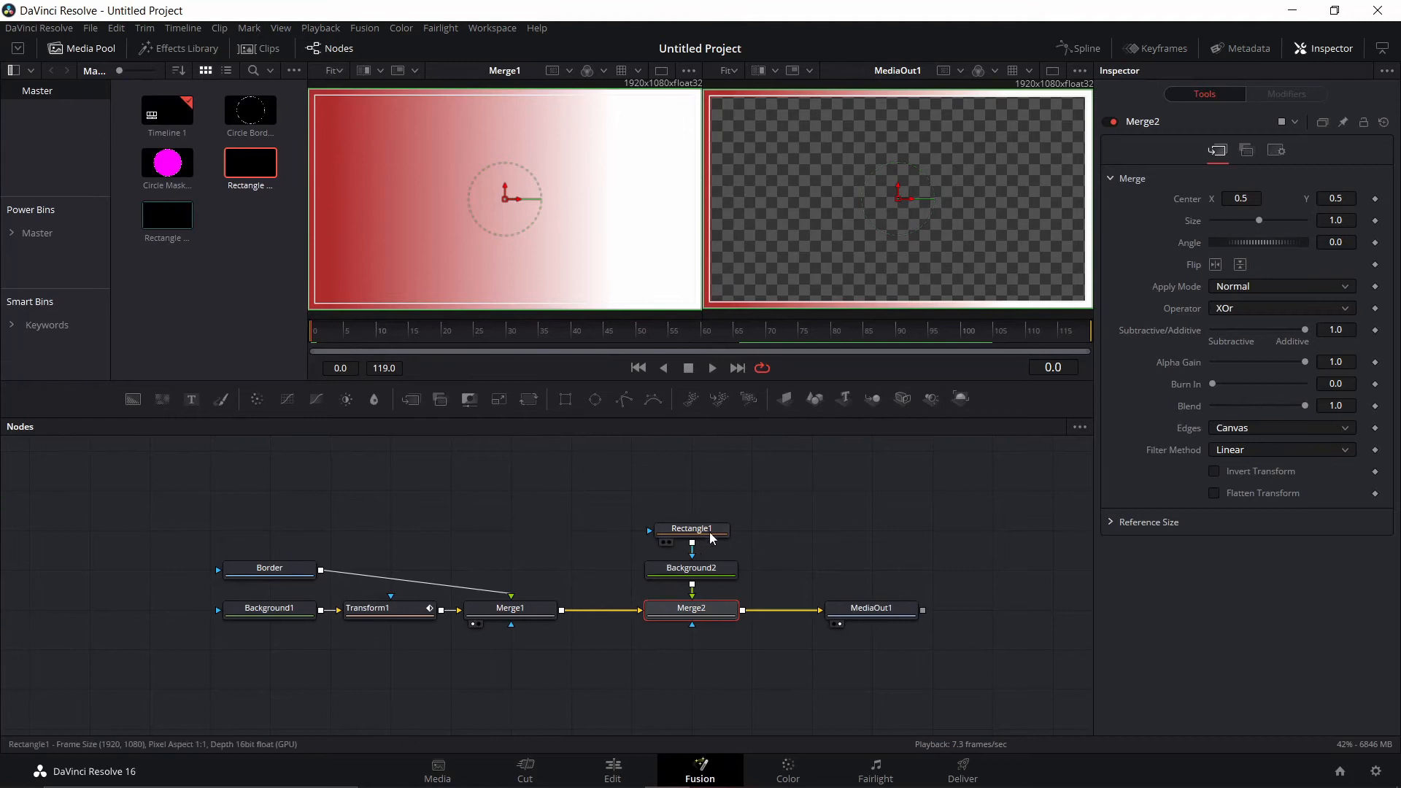
click(708, 531)
key(Delete)
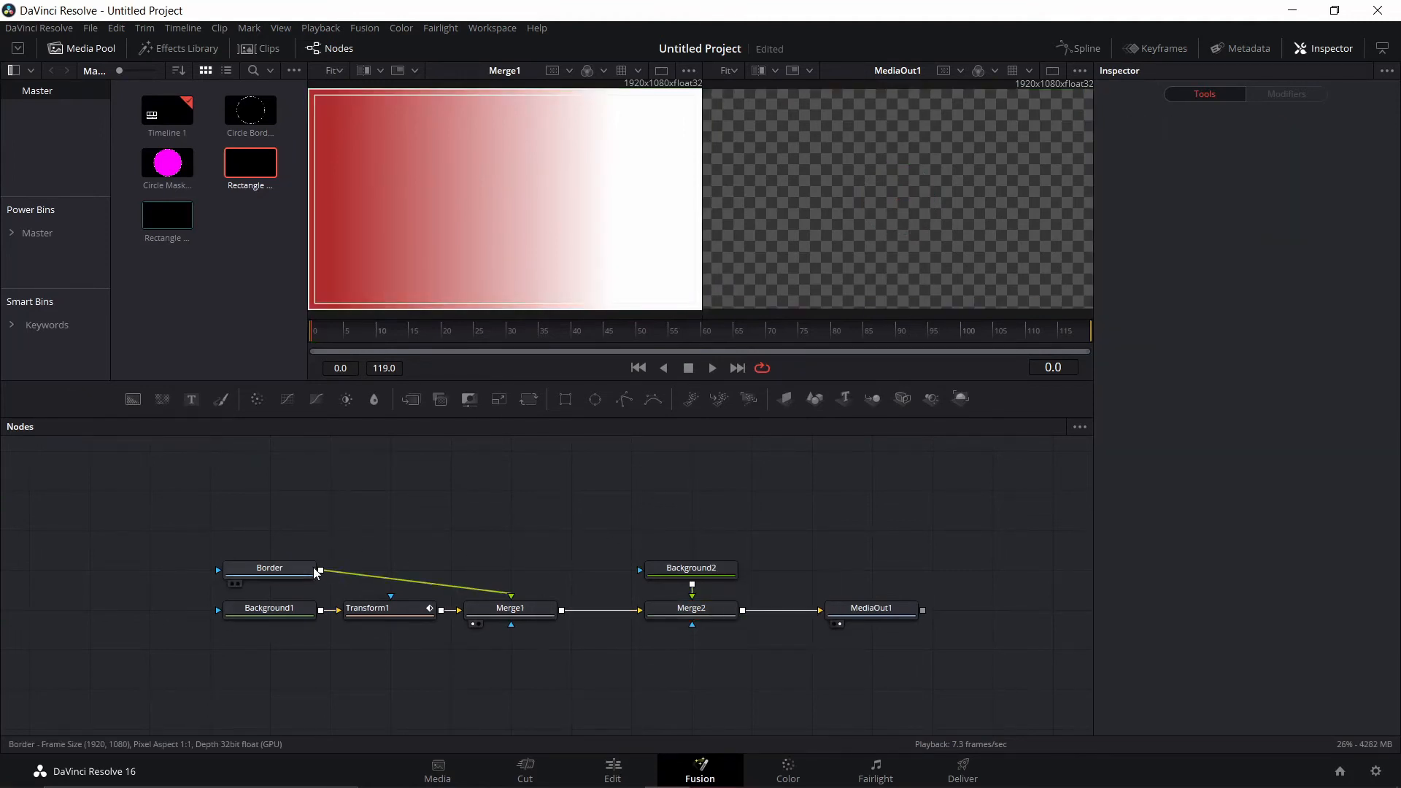
Delete the Border node and connect the Circle Border image to Merge1's foreground in its place.
drag(283, 563, 467, 556)
key(Delete)
drag(250, 109, 511, 596)
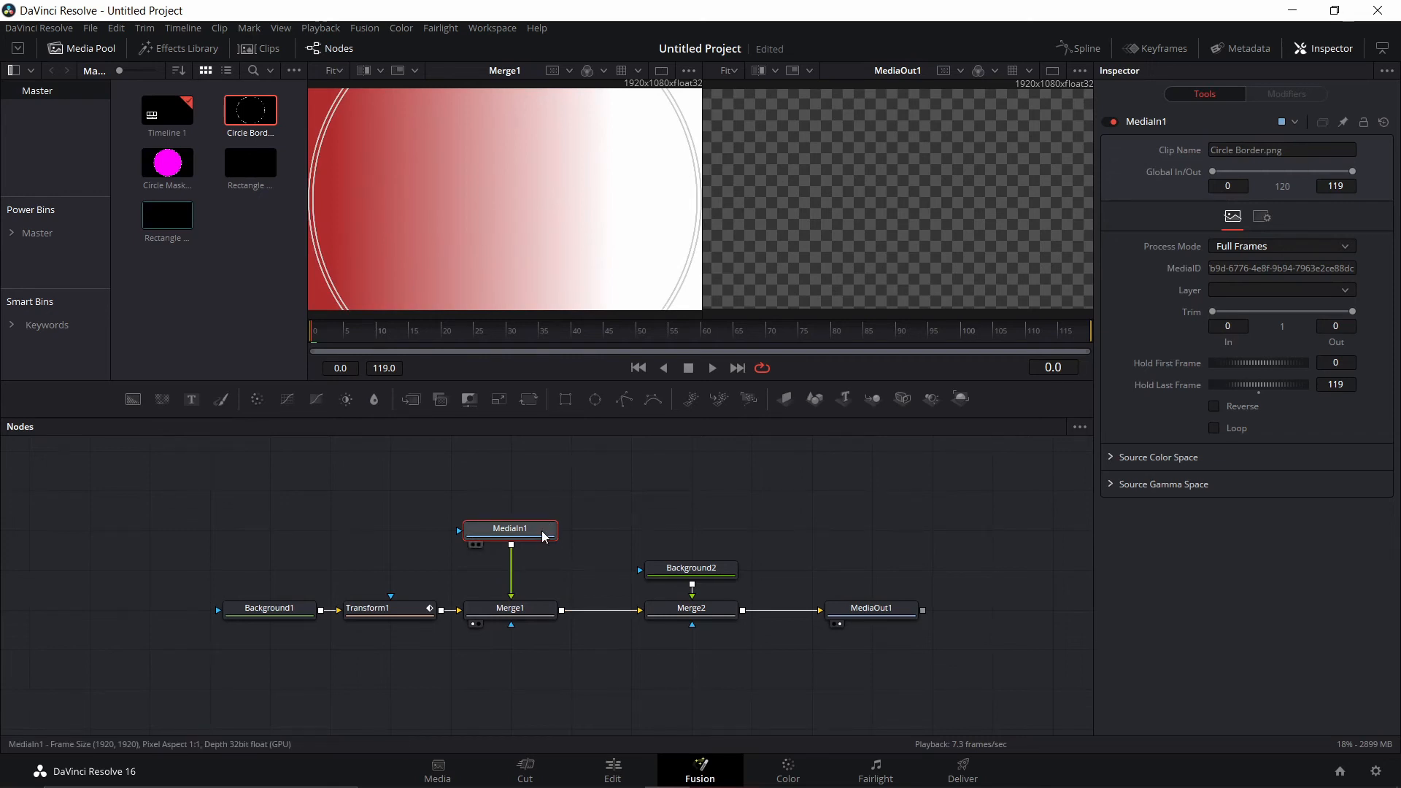
Add a Transform node after the circle border's MediaIn1 and set its size to 0.55.
key(shift+space)
text(Transform)
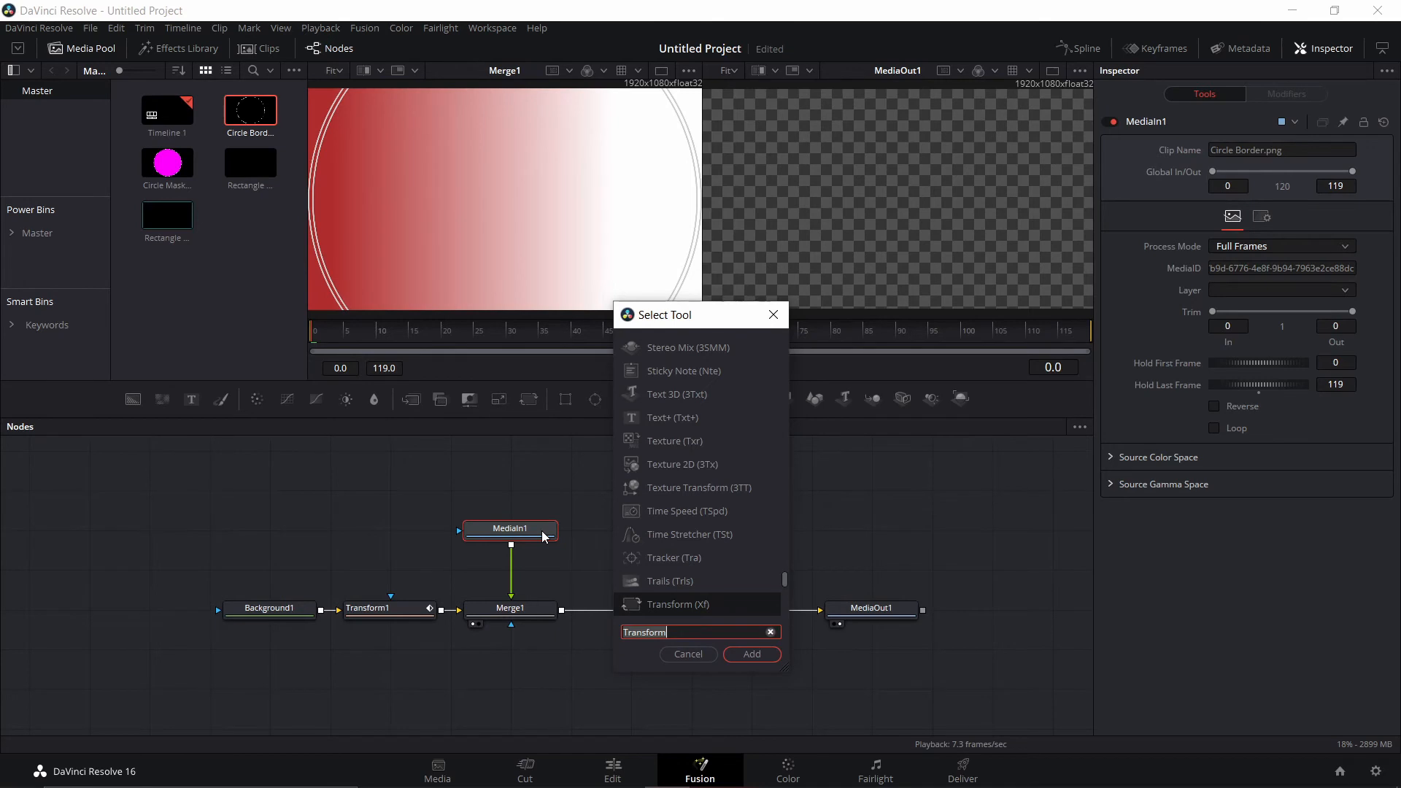
key(Return)
drag(1262, 275, 1238, 270)
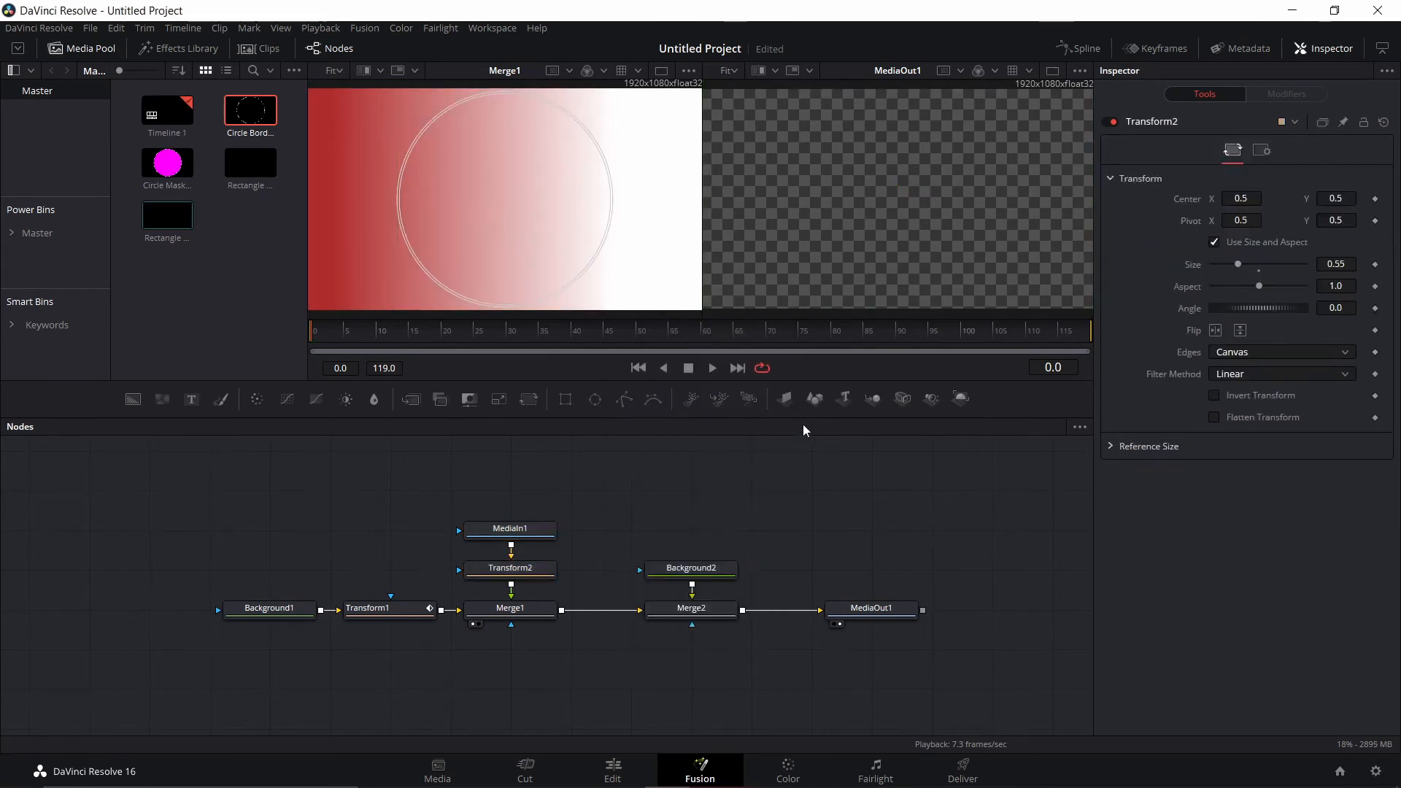
Mask Background2 with an Ellipse, and add a Transform after Background2 with its size set to 1.063.
click(595, 400)
drag(762, 530, 713, 519)
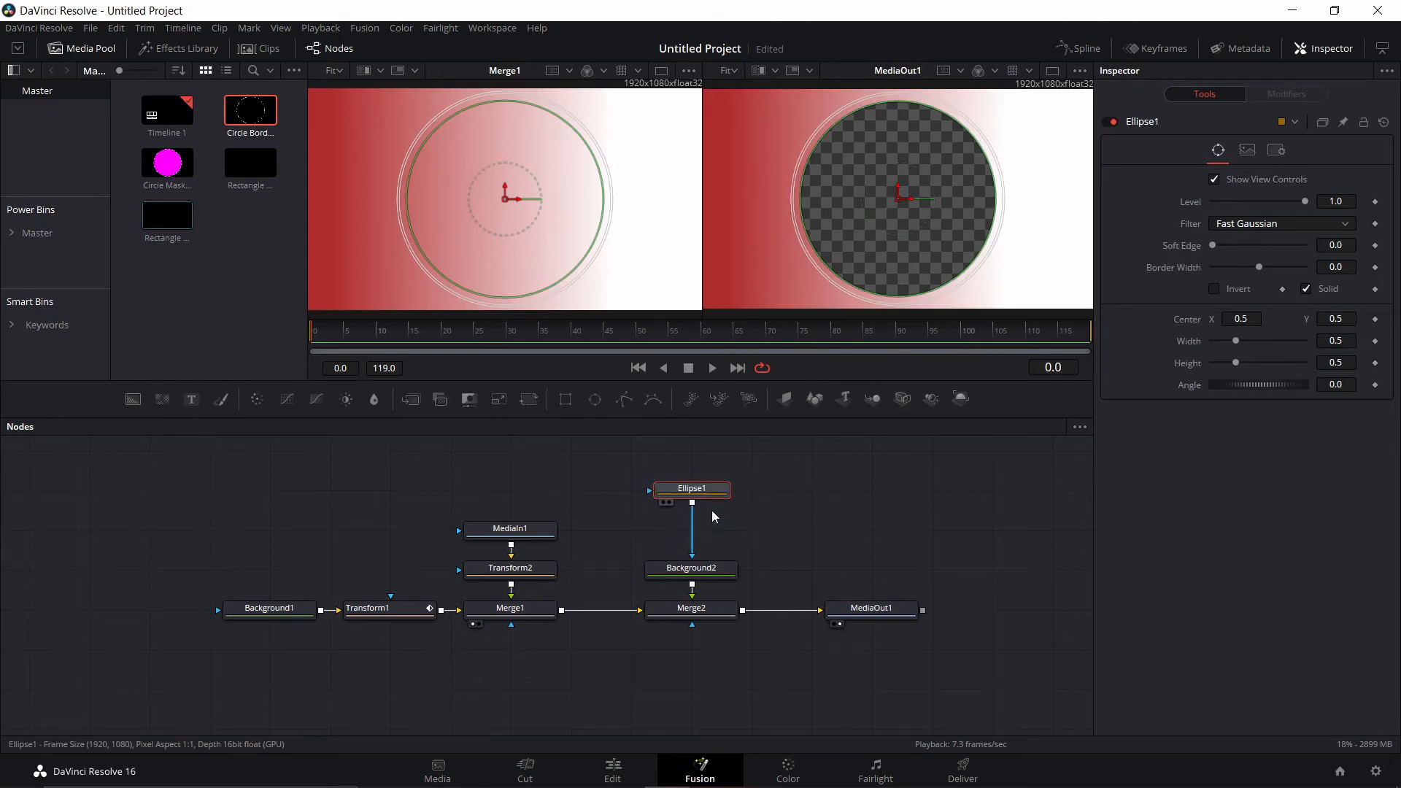
drag(706, 574, 706, 537)
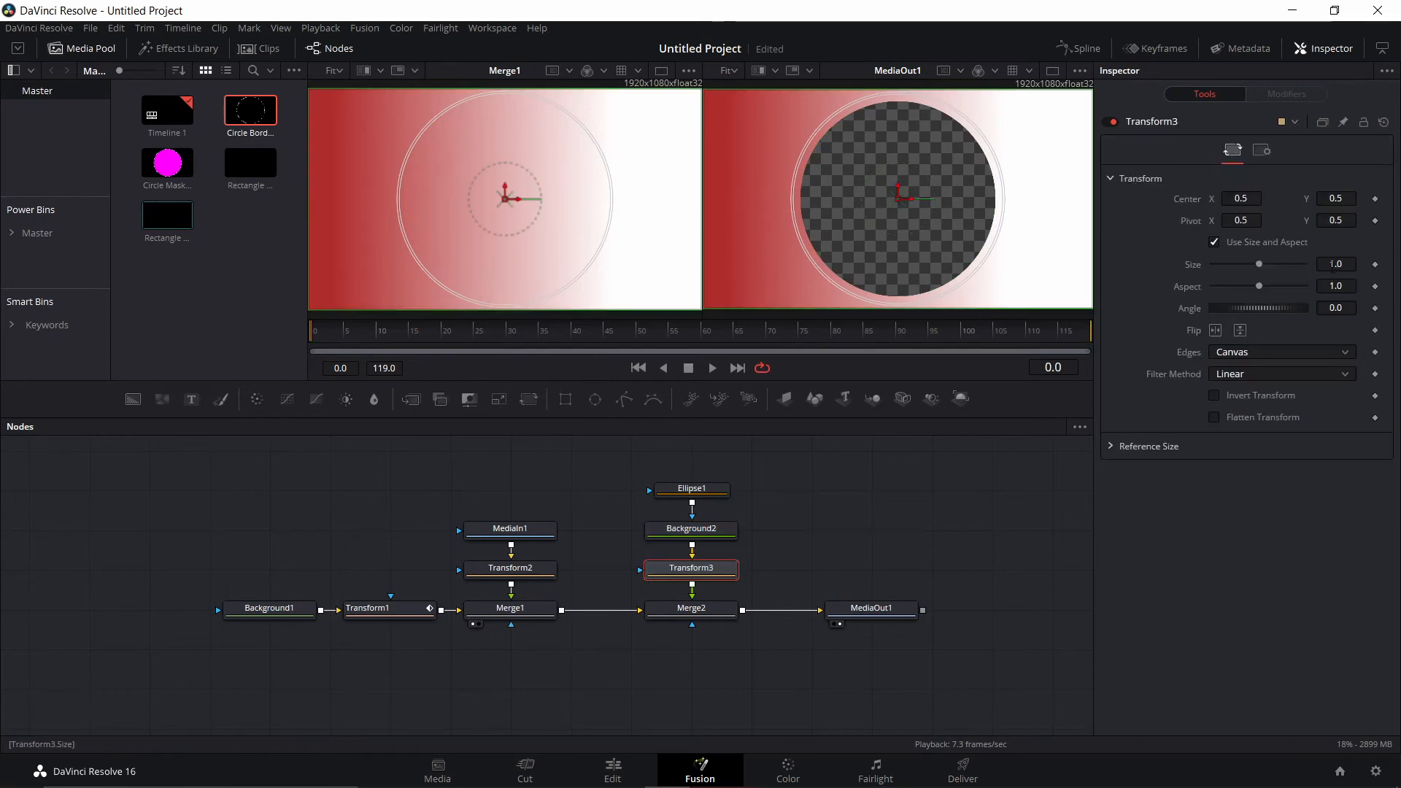
drag(1335, 268, 1381, 269)
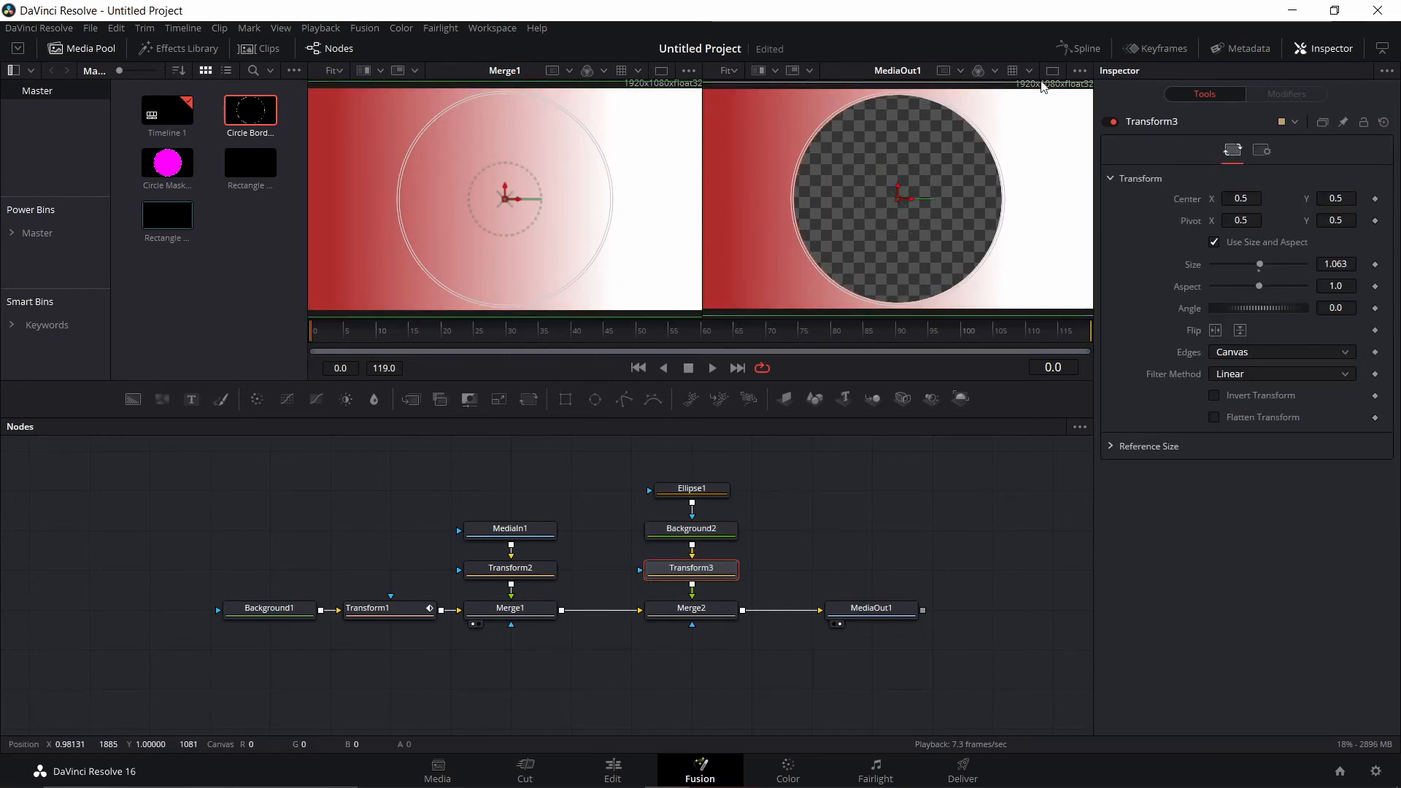
click(797, 513)
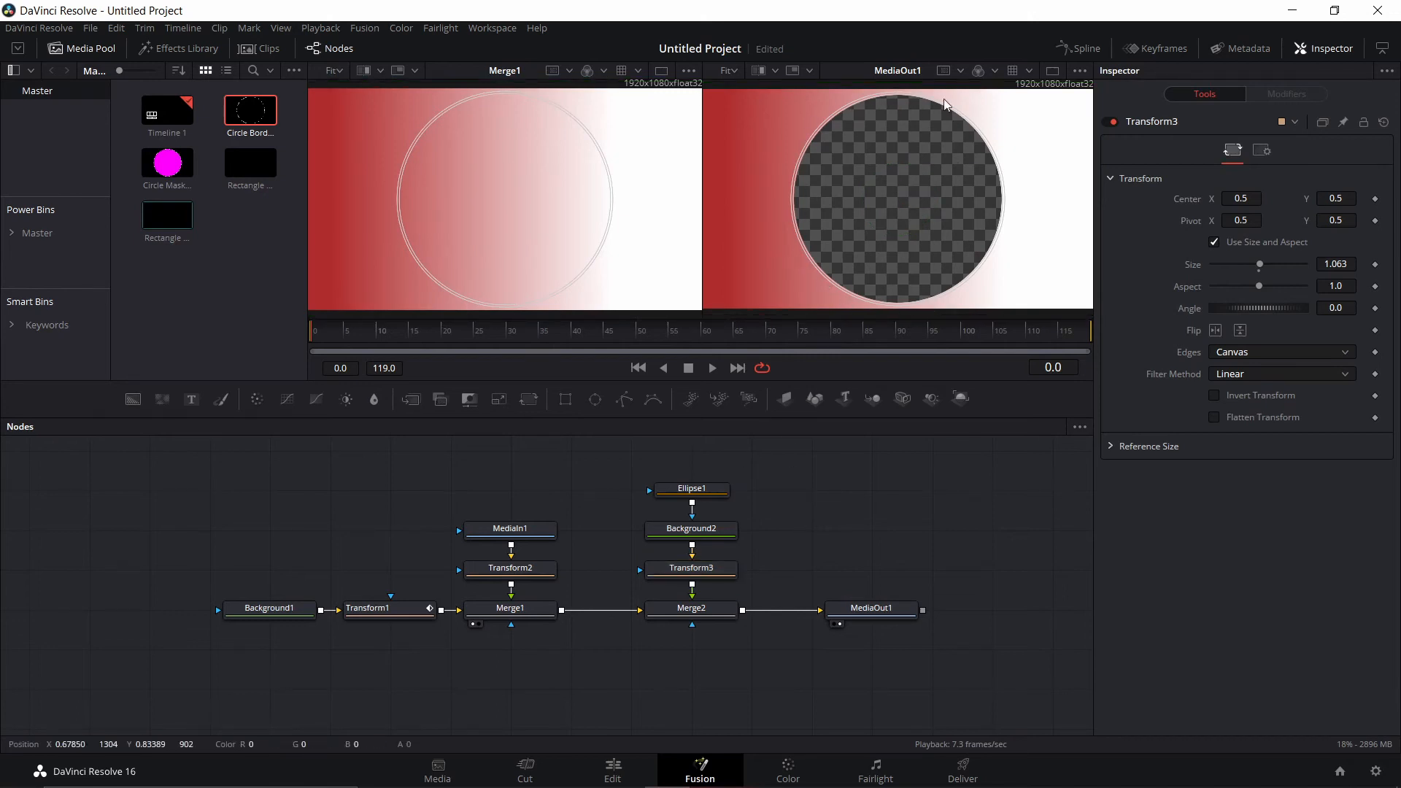
Duplicate the Ellipse1, Background2 and Transform3 chain, and merge the copy after Merge2 with the XOr operator.
drag(644, 462, 755, 582)
key(ctrl+c)
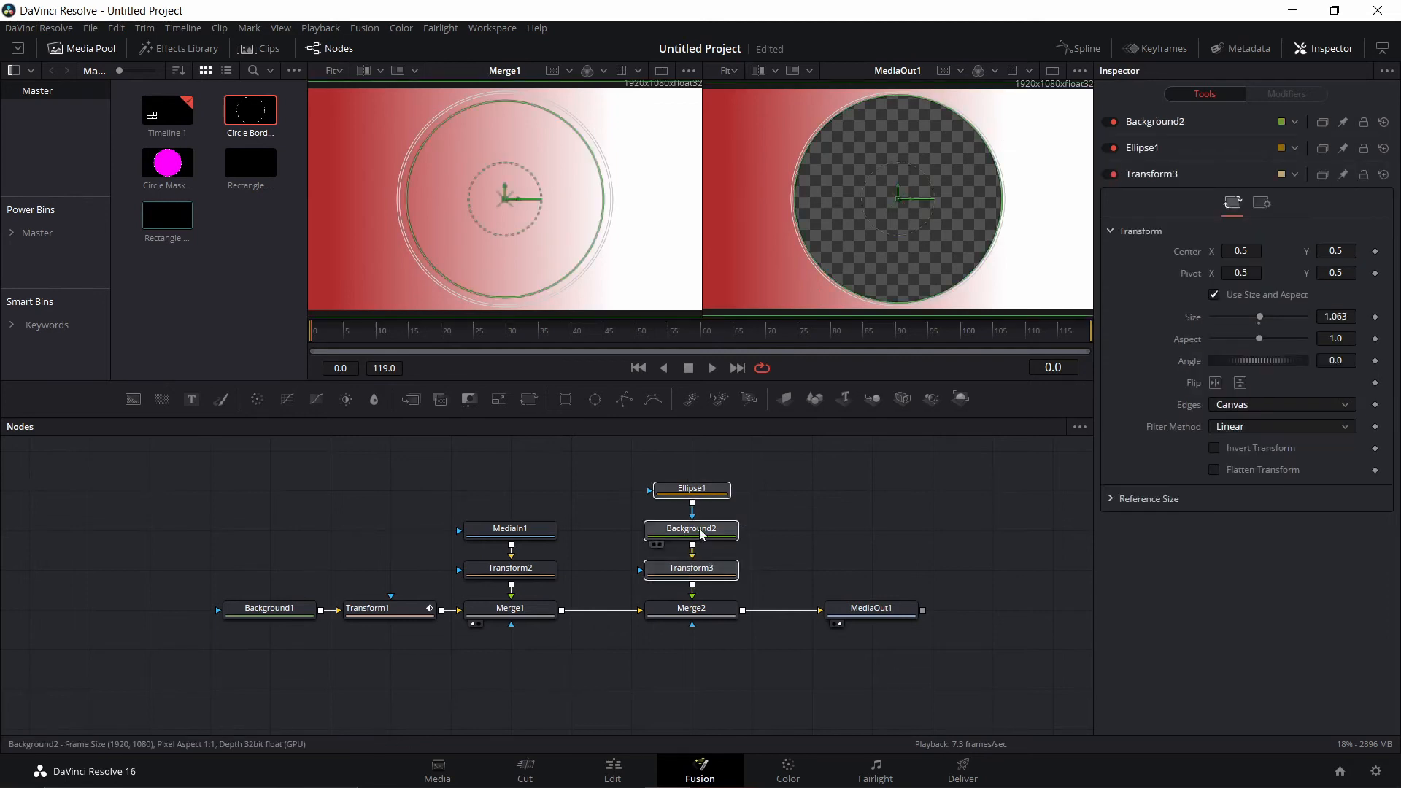
key(ctrl+v)
drag(864, 571, 744, 610)
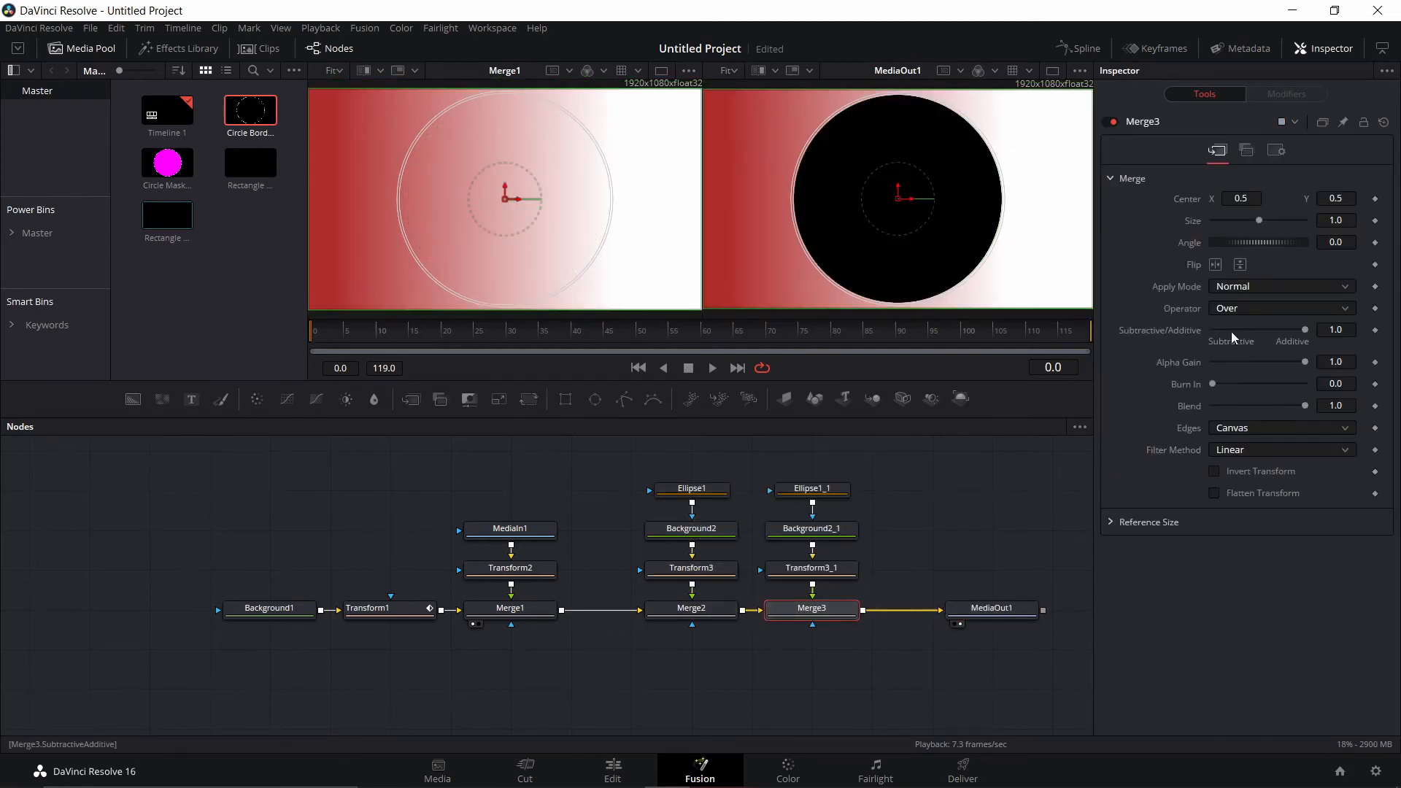
click(1254, 312)
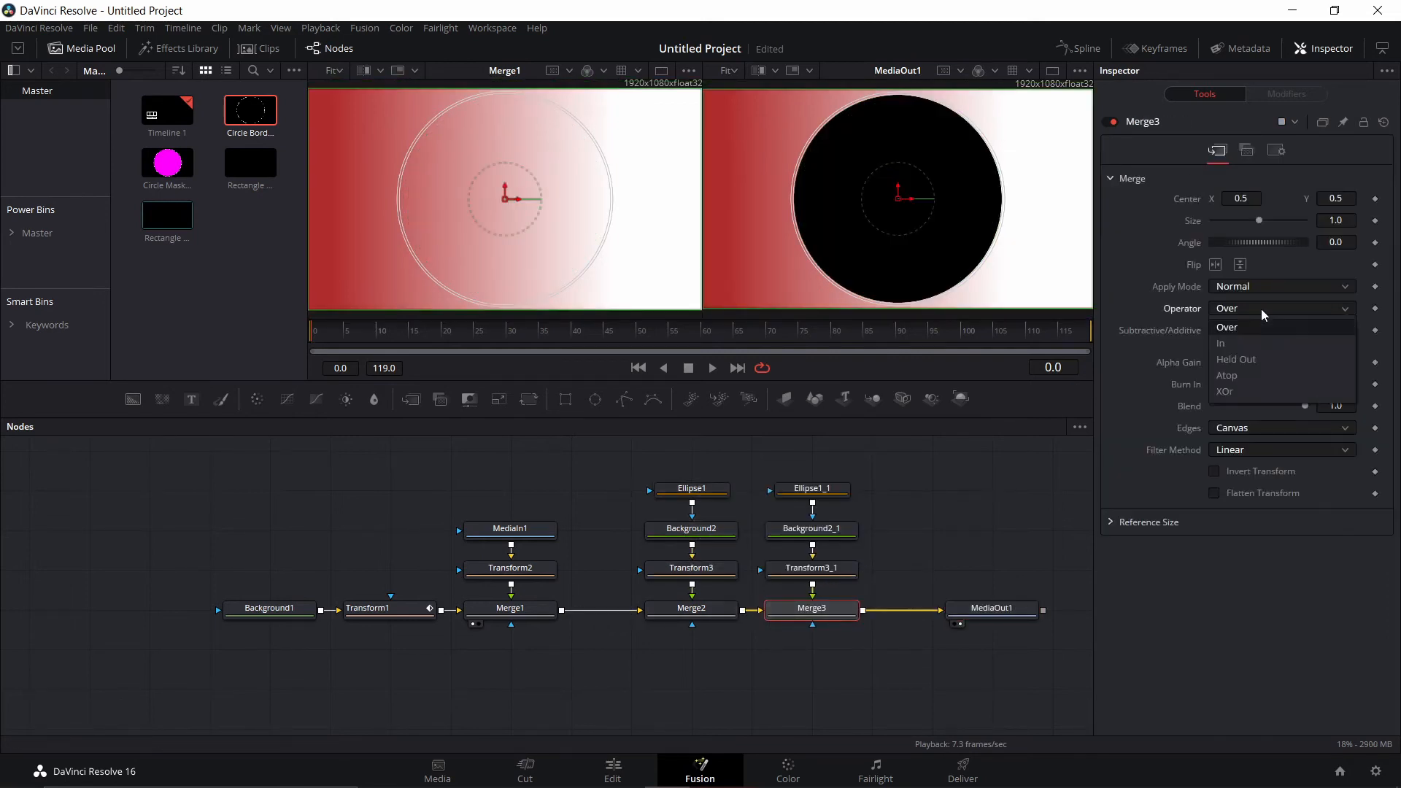
click(1248, 394)
Invert the duplicated ellipse mask Ellipse1_1 and set Transform3_1's size to 1.096.
click(813, 489)
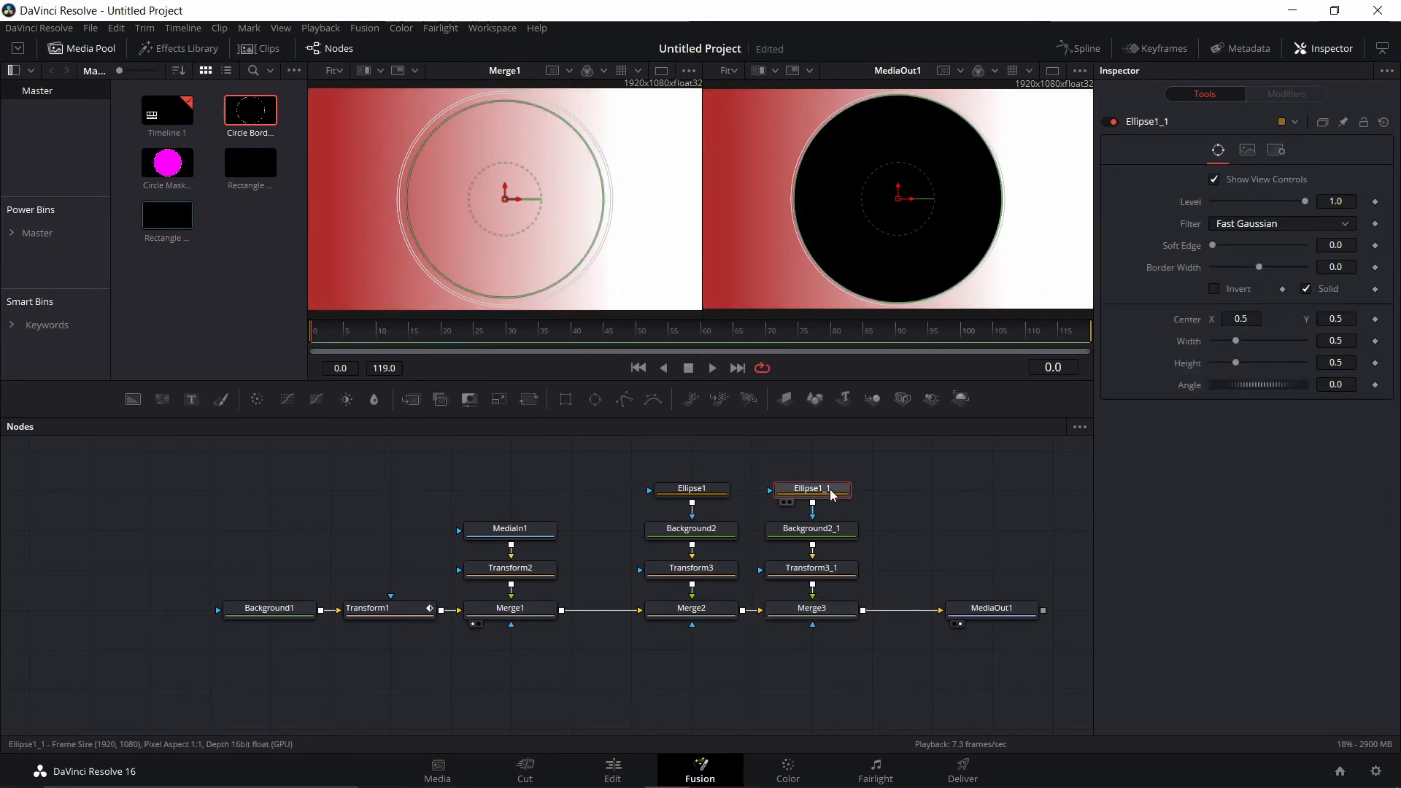
click(1214, 288)
click(834, 568)
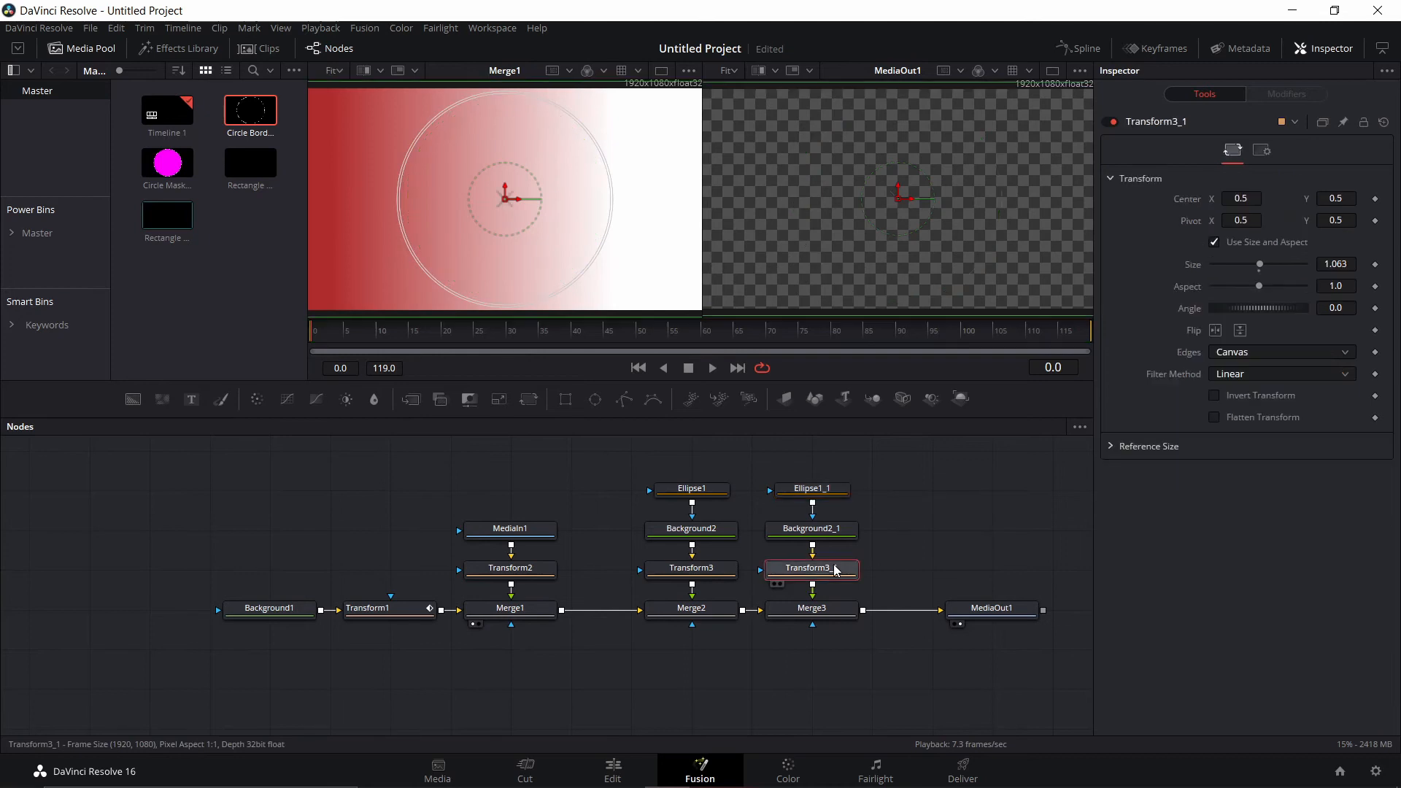
drag(1335, 264, 1348, 264)
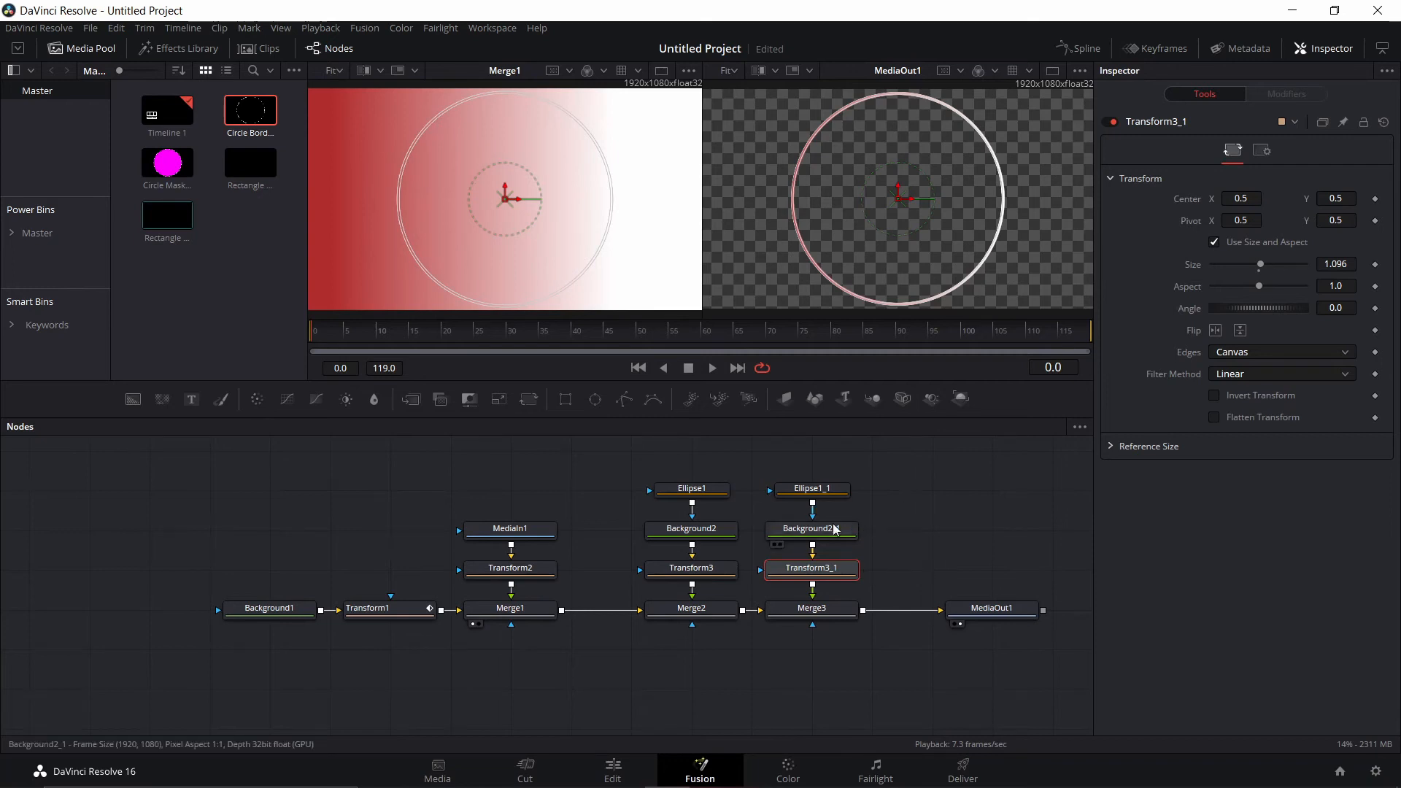
Change Background1's type from a gradient to Solid Color.
click(270, 613)
click(1280, 243)
click(1280, 262)
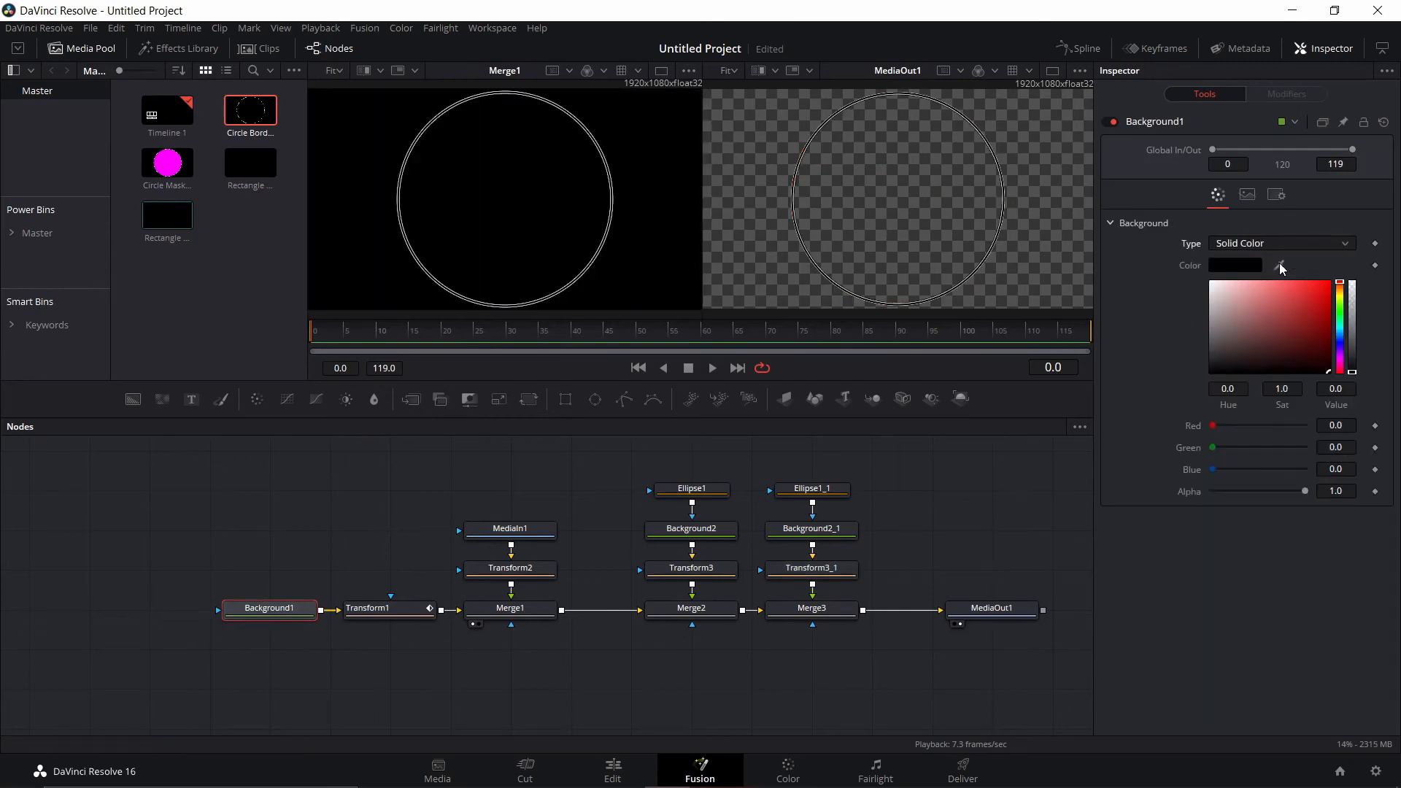
Move Background1 and Transform1 aside, duplicate both nodes, and merge the copy over the original ahead of Merge1.
drag(161, 534, 421, 705)
drag(395, 613, 275, 611)
key(ctrl+c)
key(ctrl+v)
drag(321, 531, 319, 615)
Set Background1_1's hue to 0.624 and make Background1 dark red with a value of 0.583.
click(164, 530)
click(1340, 338)
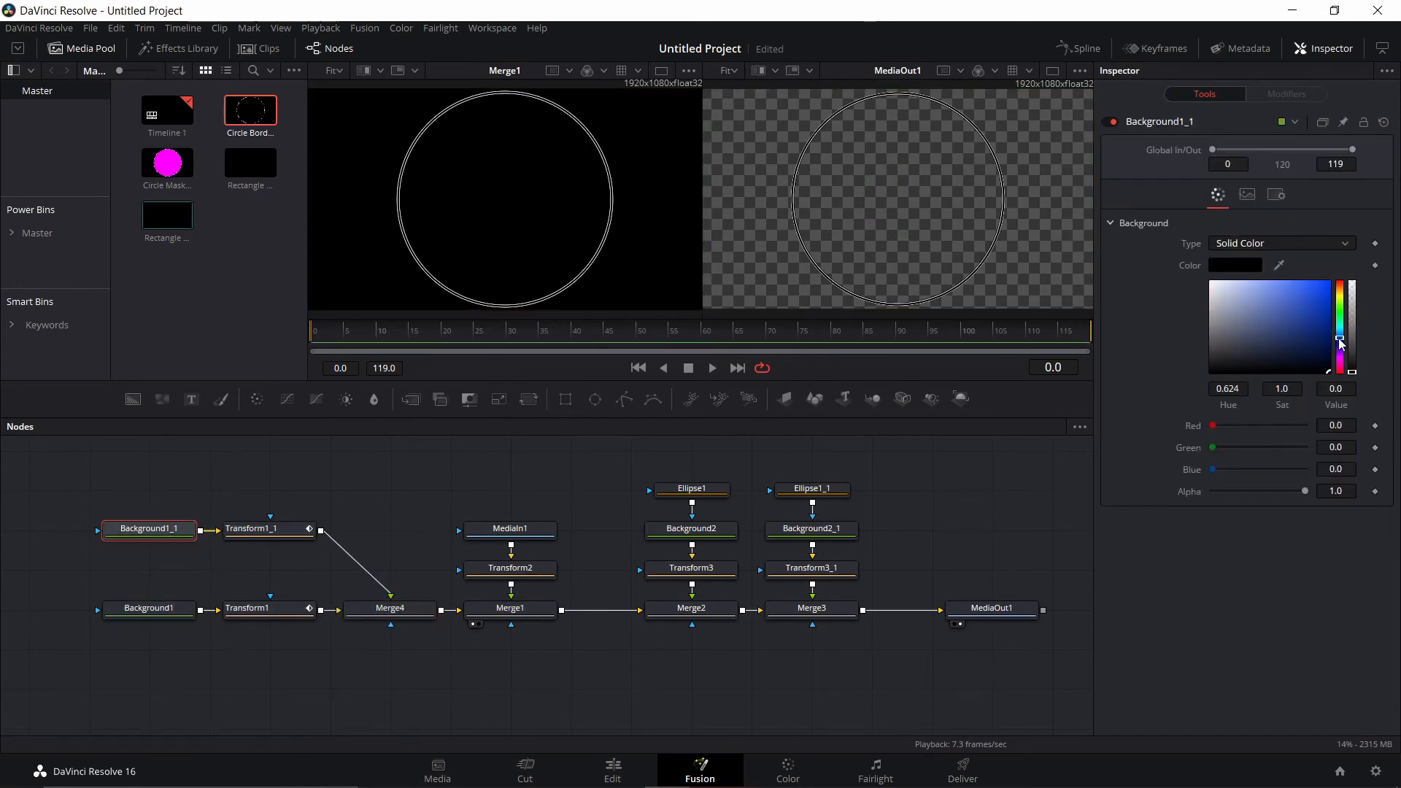
click(352, 625)
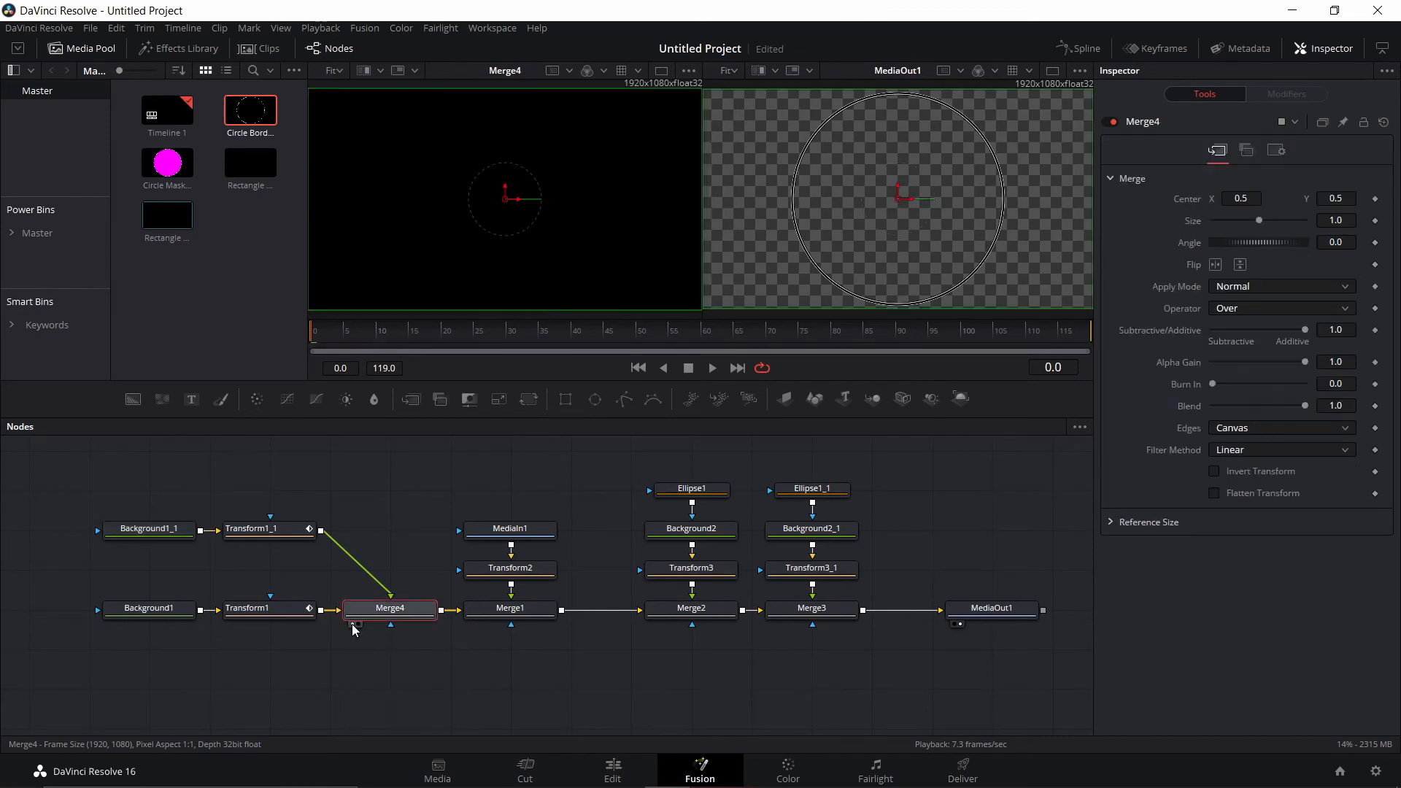
click(133, 604)
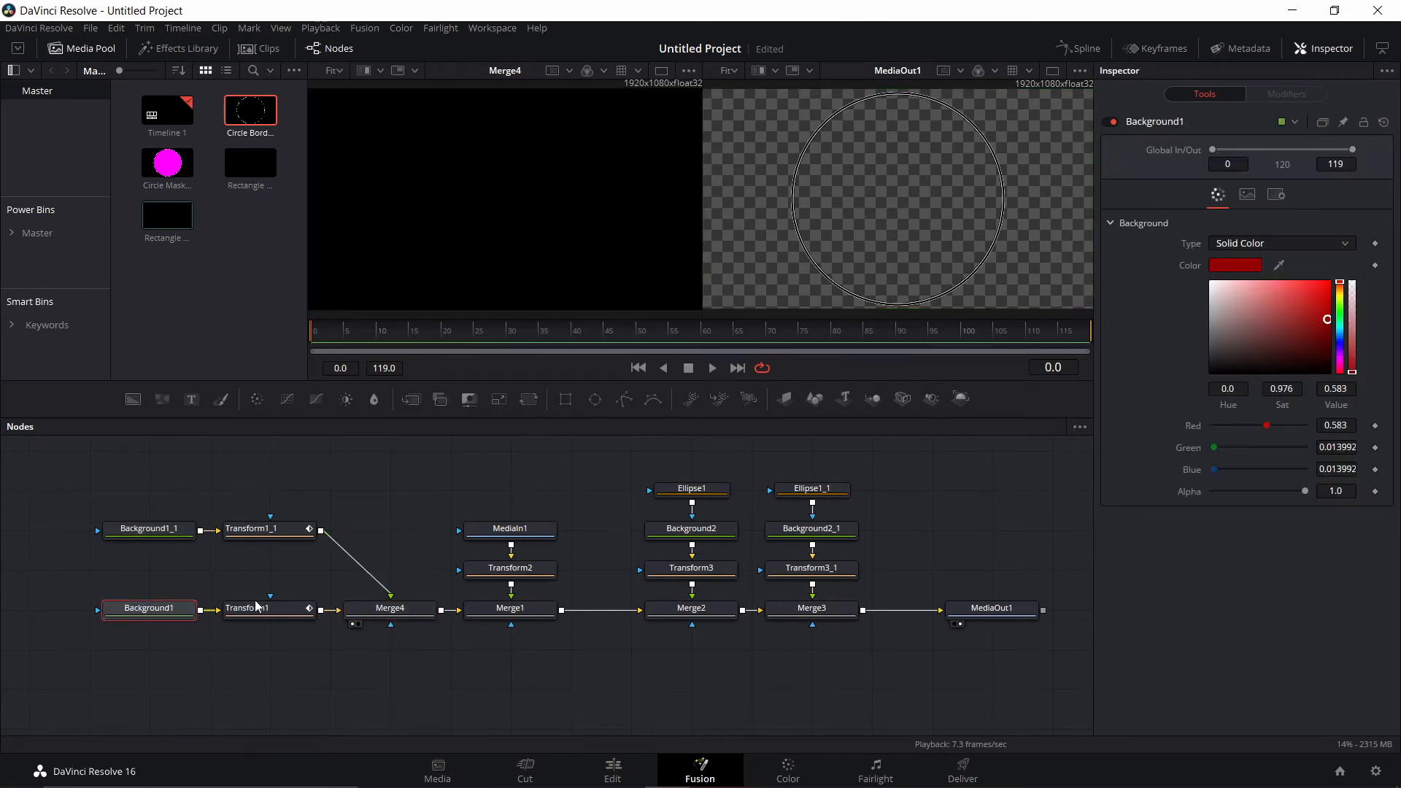
Set the horizontal centre of Transform1_1 to -1.0 and of Transform1 to 1.5, splitting the two colours.
click(257, 613)
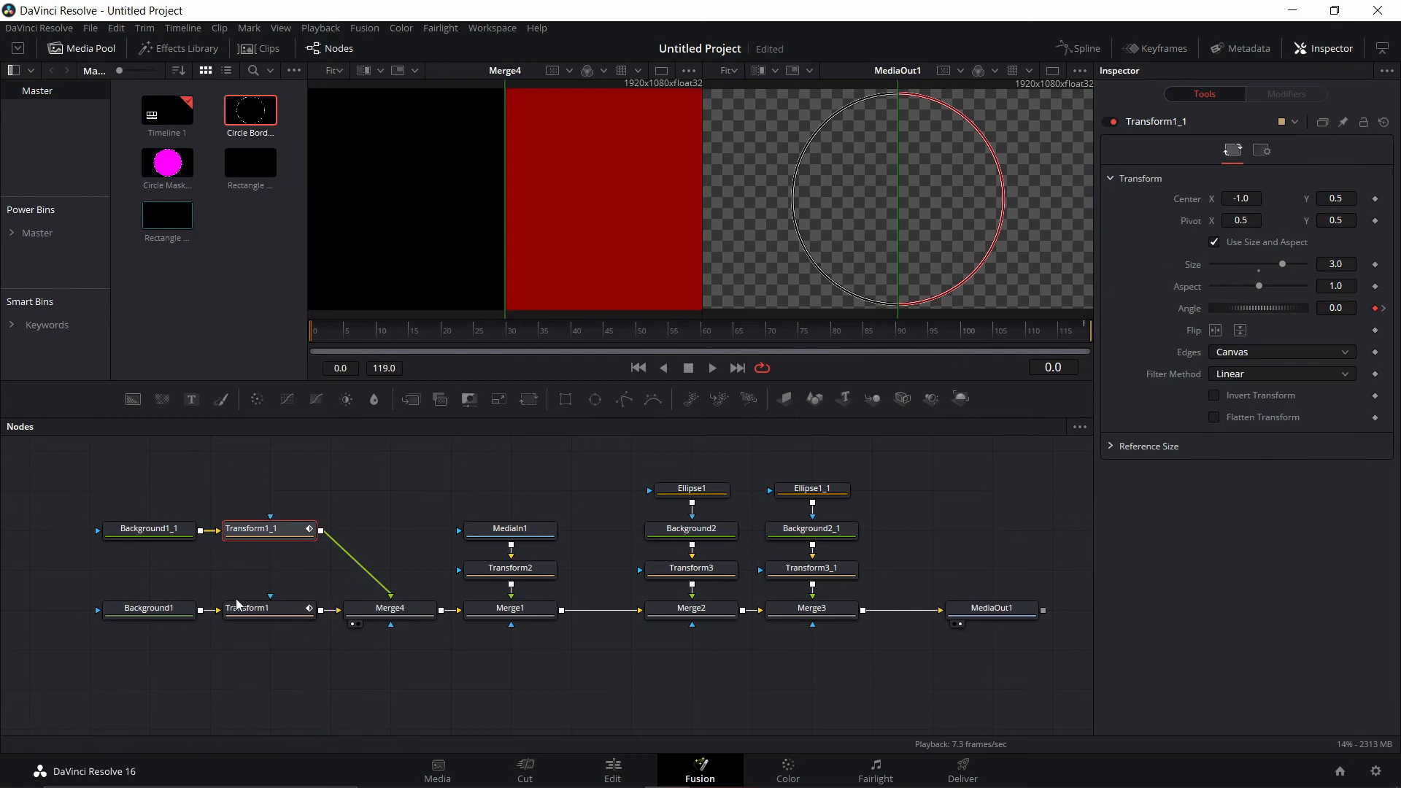
click(236, 604)
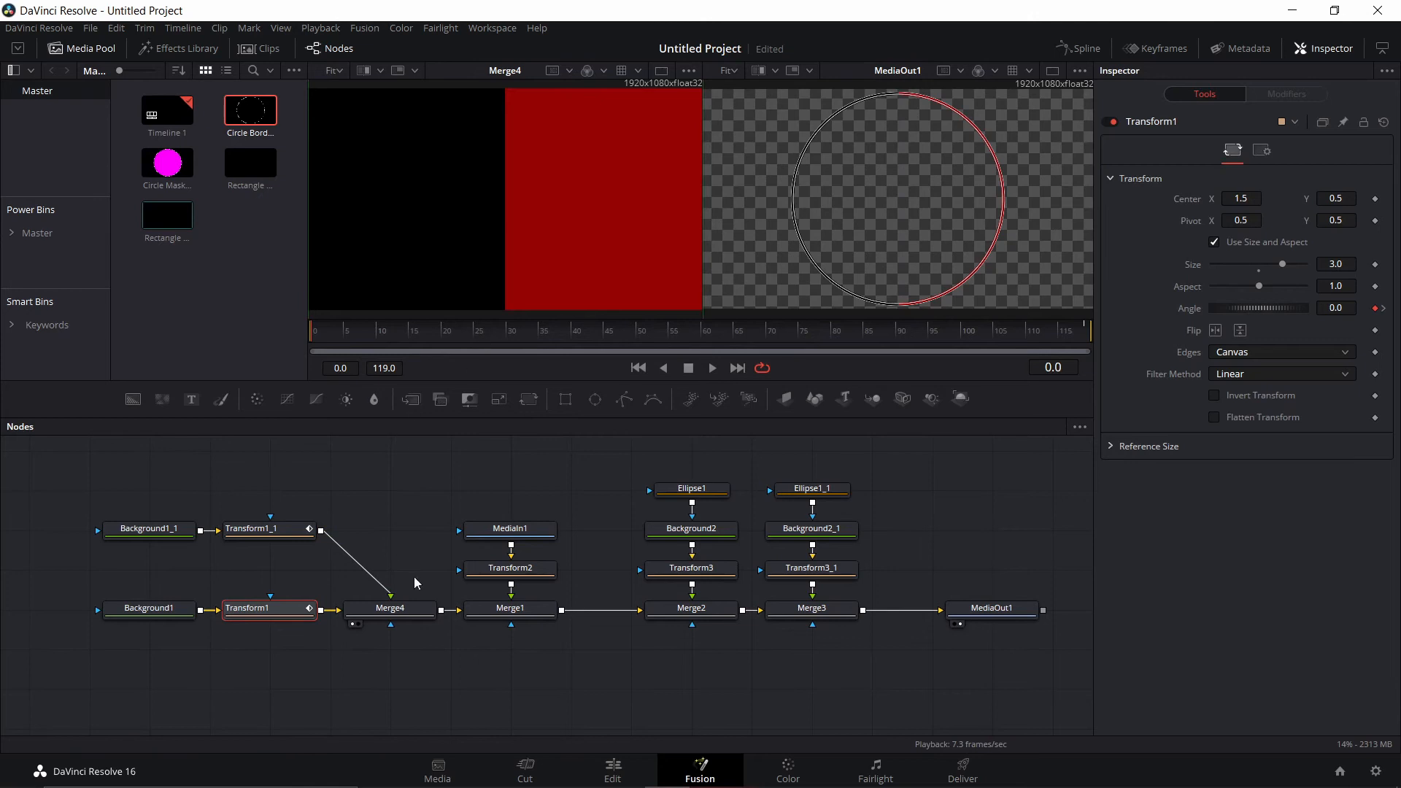
click(393, 613)
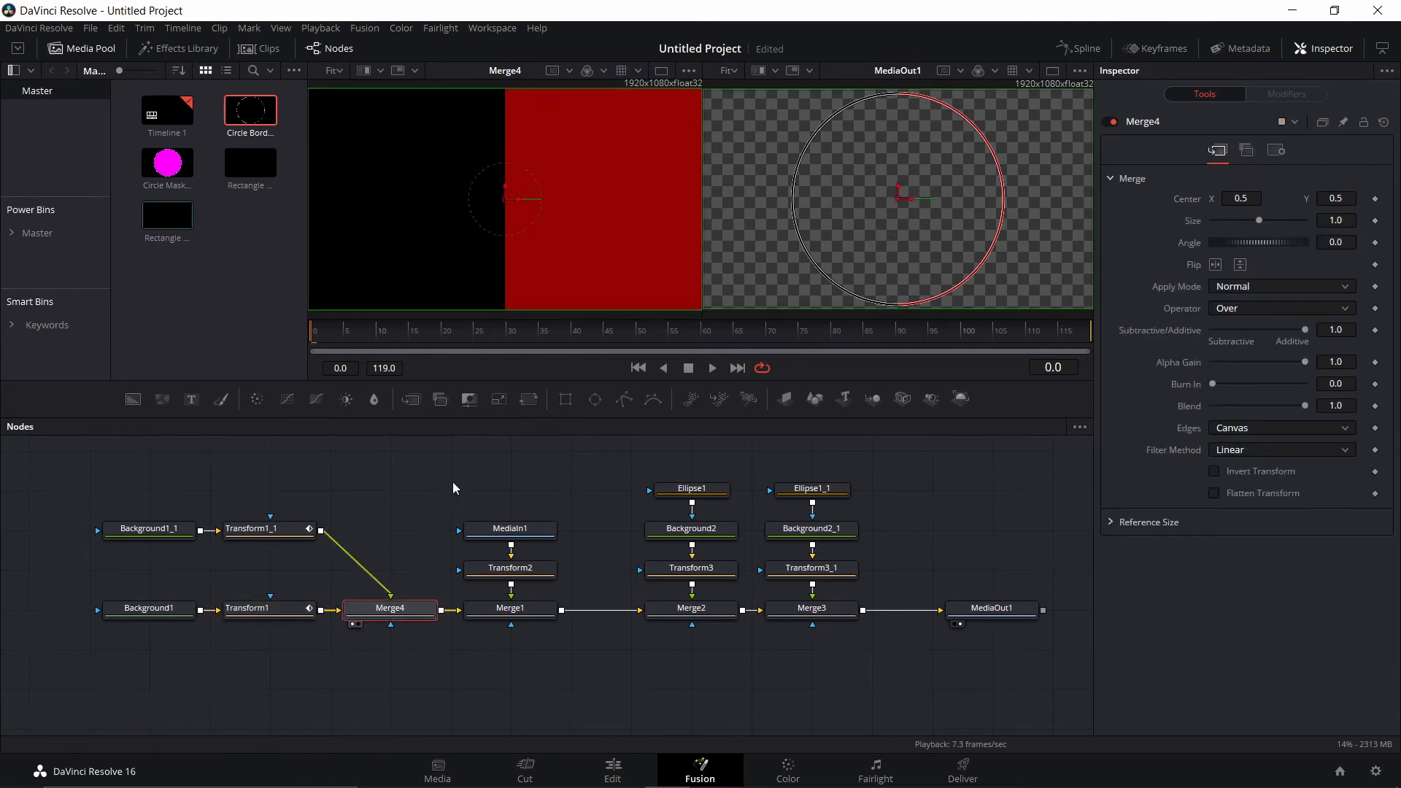
Make room after Merge4 for a new Transform node, and keyframe its angle at the first frame and frame 119.
drag(408, 464, 57, 619)
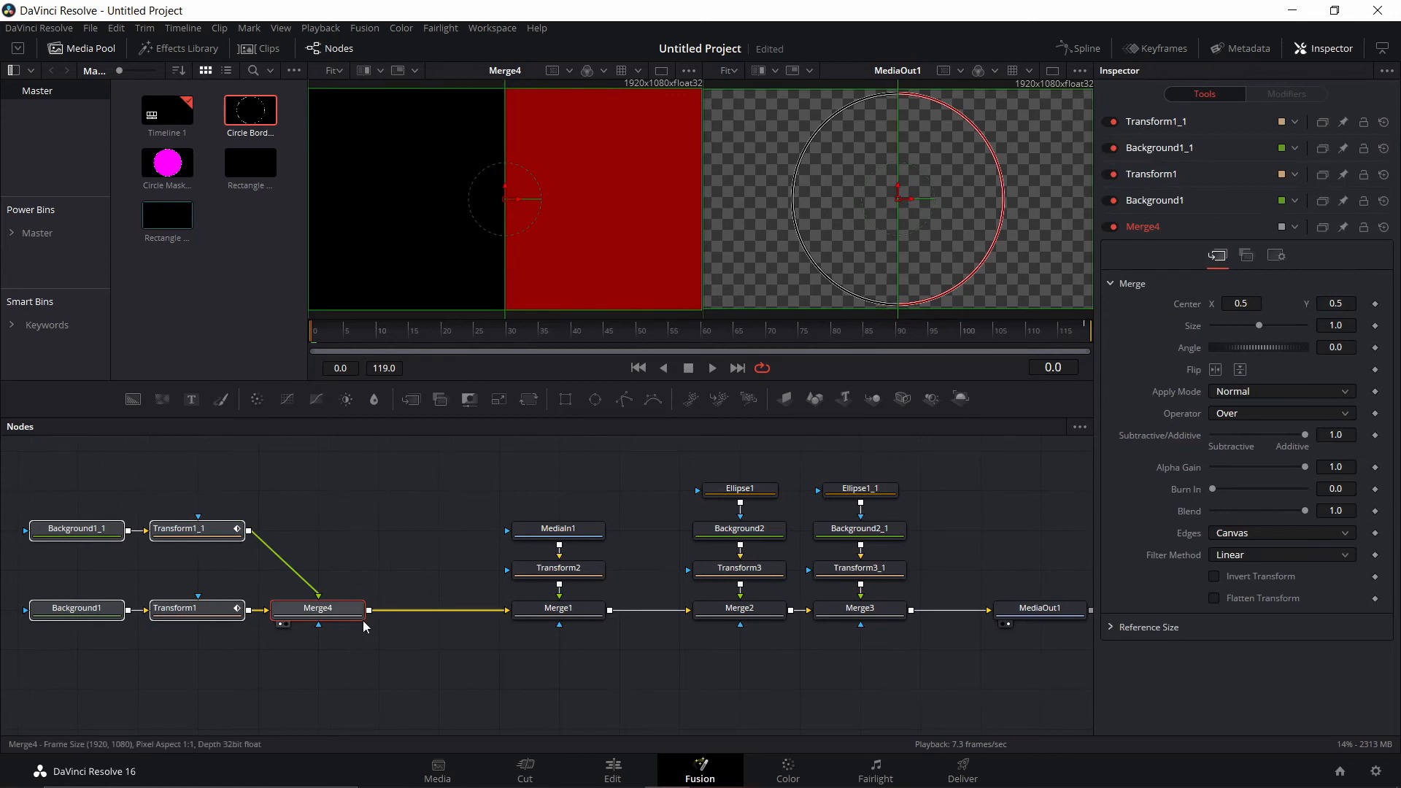
key(shift+space)
click(768, 649)
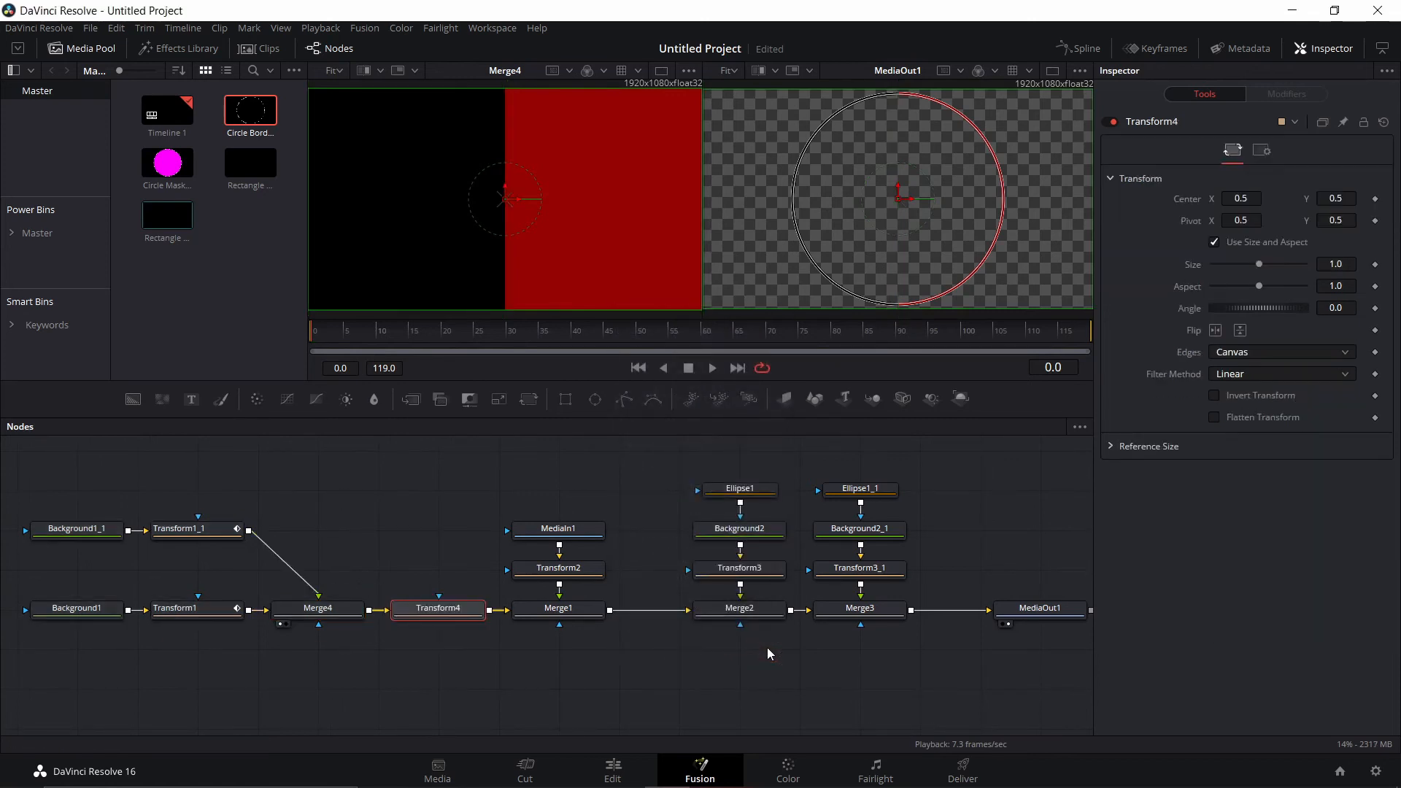
drag(1073, 329, 1093, 309)
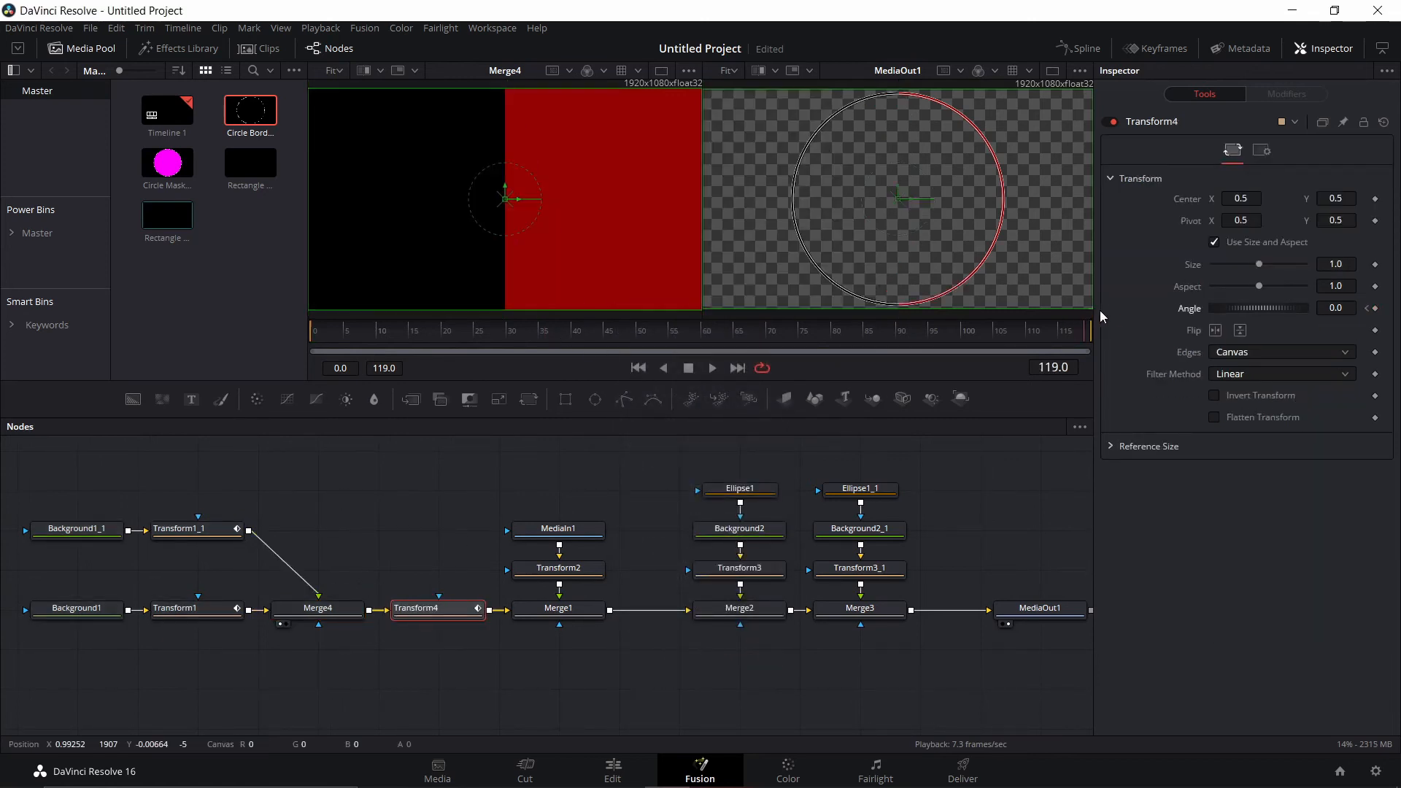
click(1335, 310)
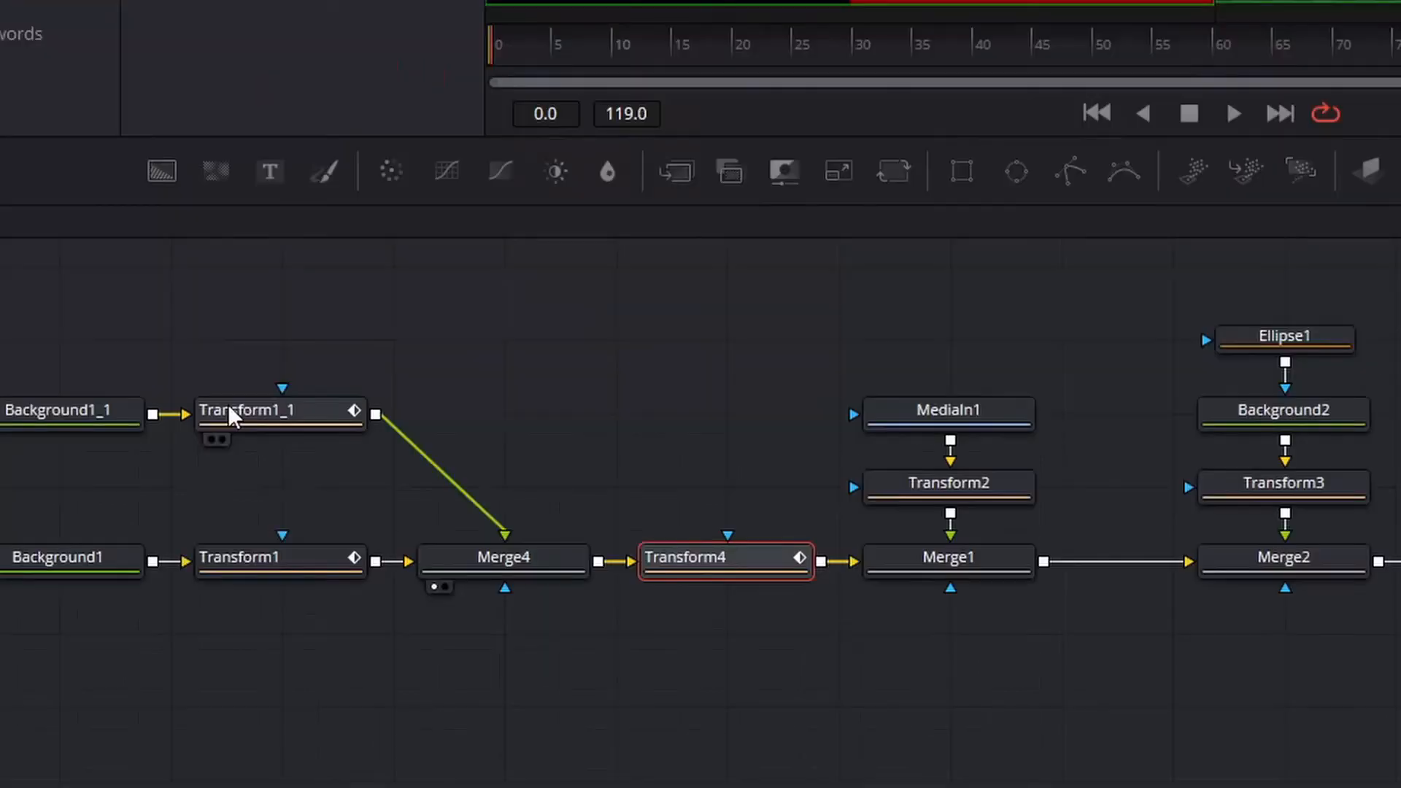
Remove the angle keyframes from Transform1 and Transform1_1, and play back the rotation driven by Transform4.
click(173, 529)
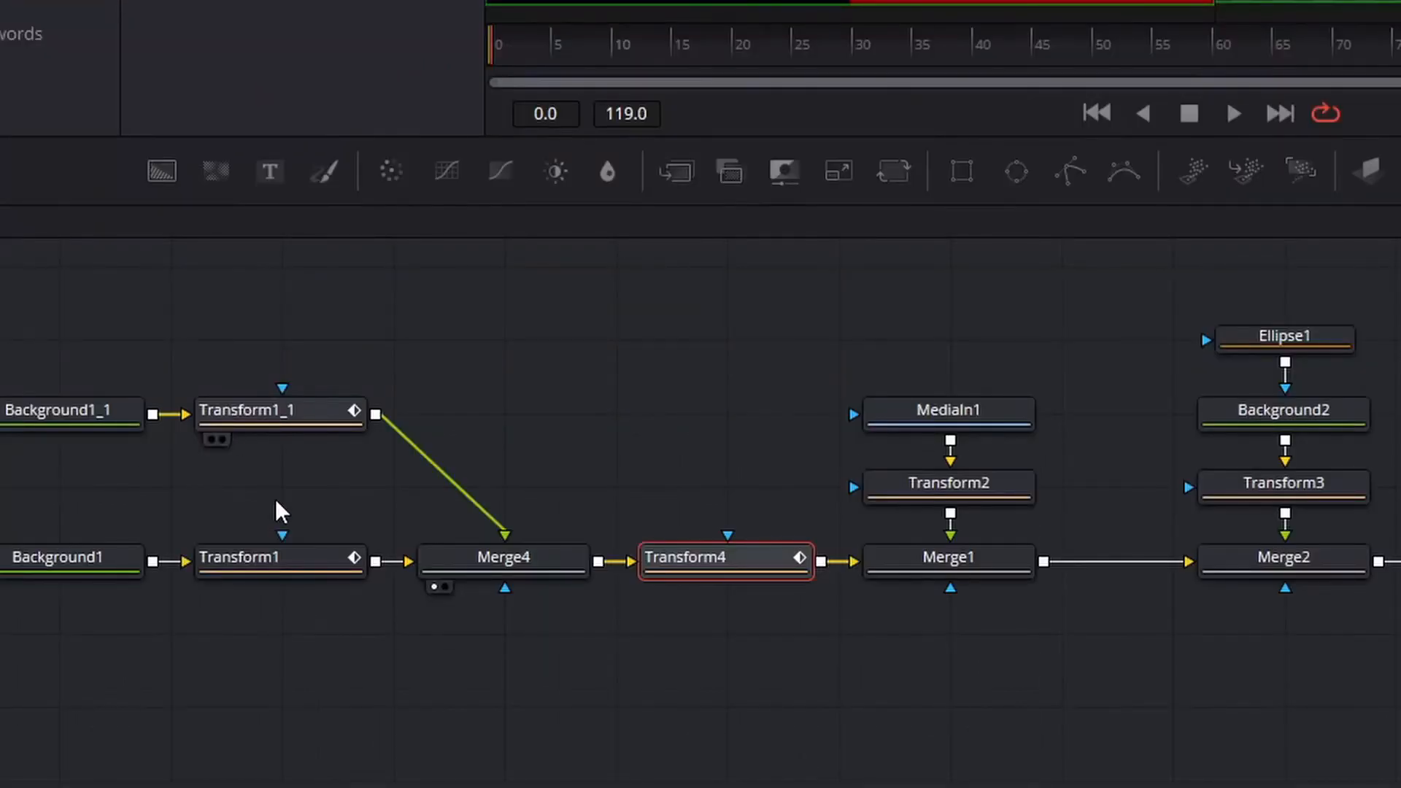
click(287, 569)
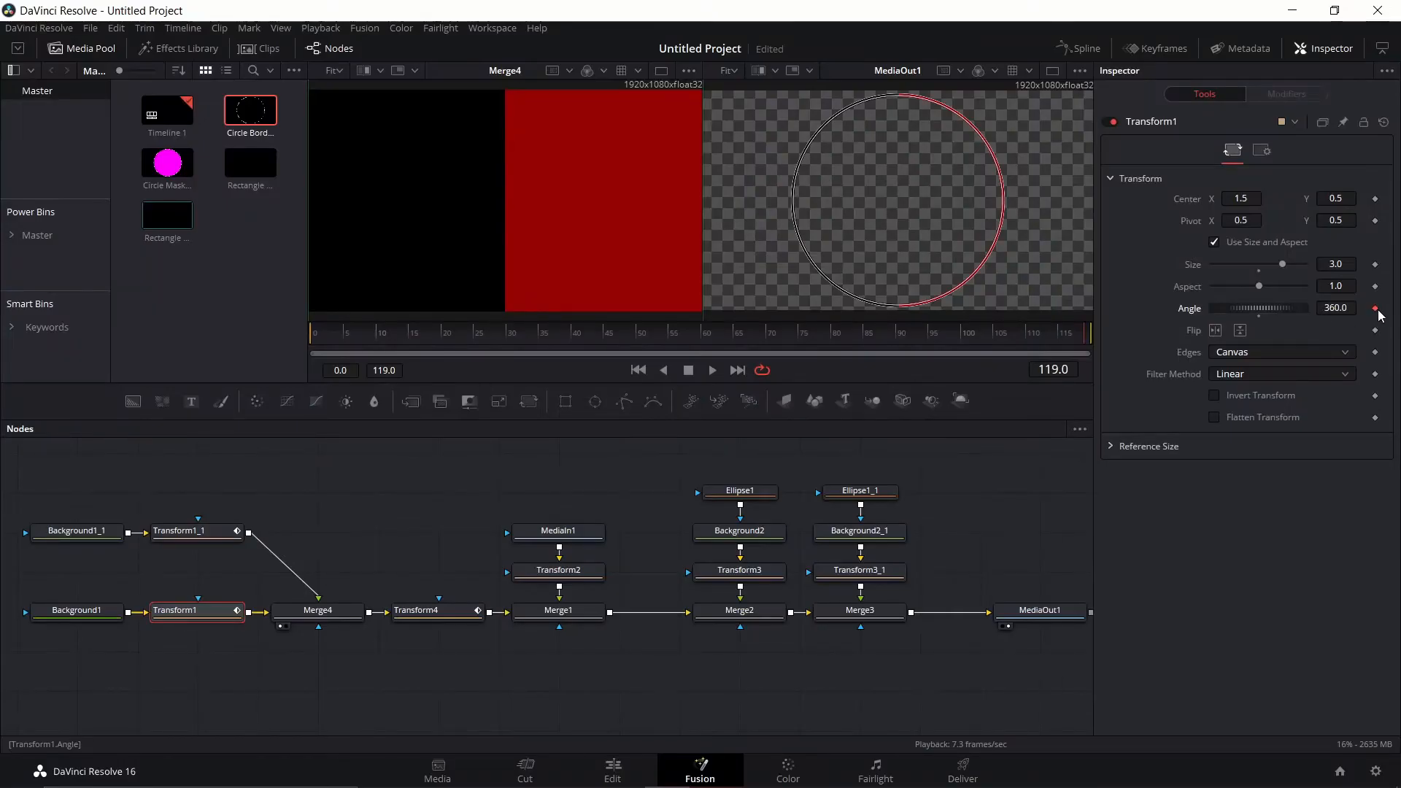
click(1375, 308)
click(197, 530)
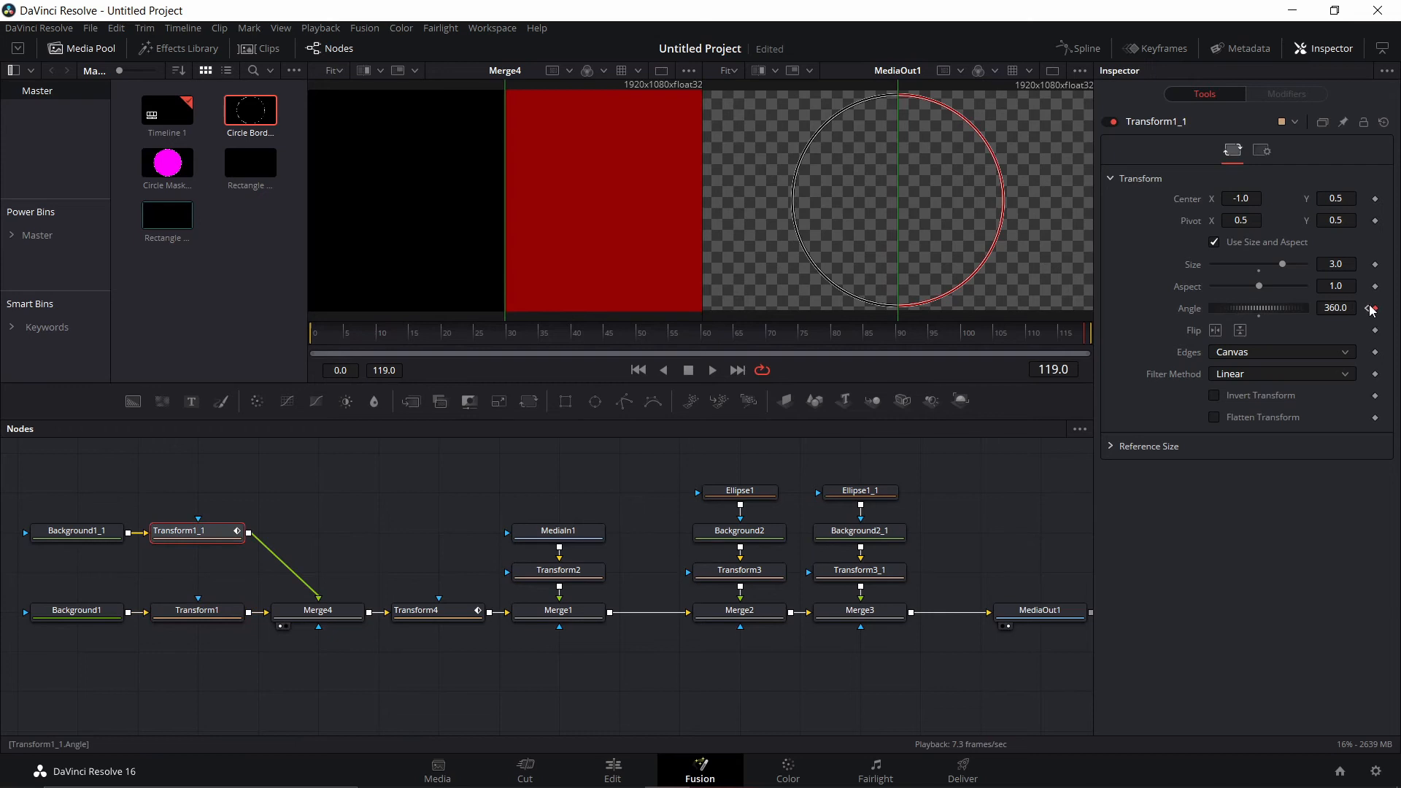
click(715, 370)
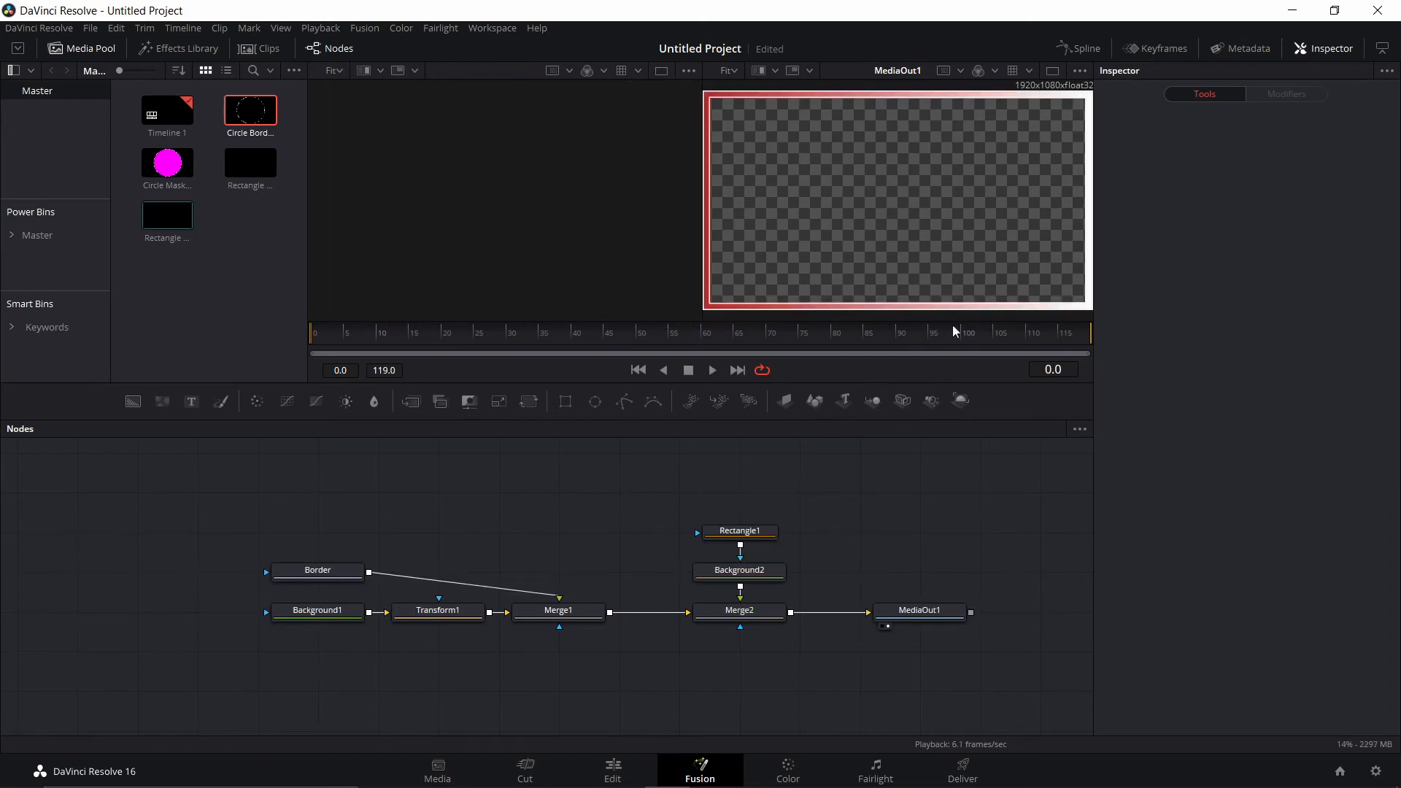
In the rectangle composition, move the Border node above Merge1 and make Background1 a solid dark red with a value of 0.709.
drag(321, 570, 562, 570)
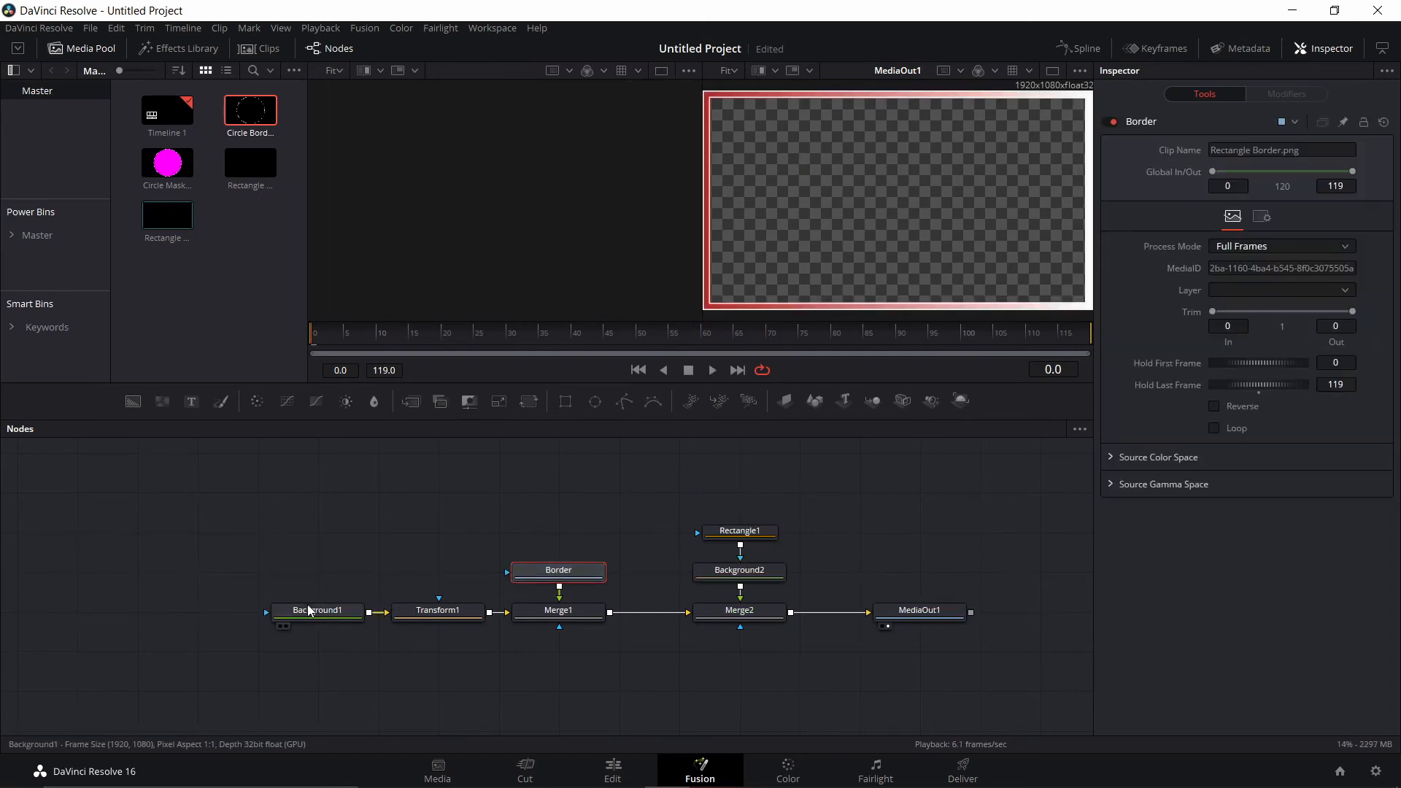
click(308, 610)
click(1313, 244)
click(1310, 262)
drag(1310, 333, 1330, 301)
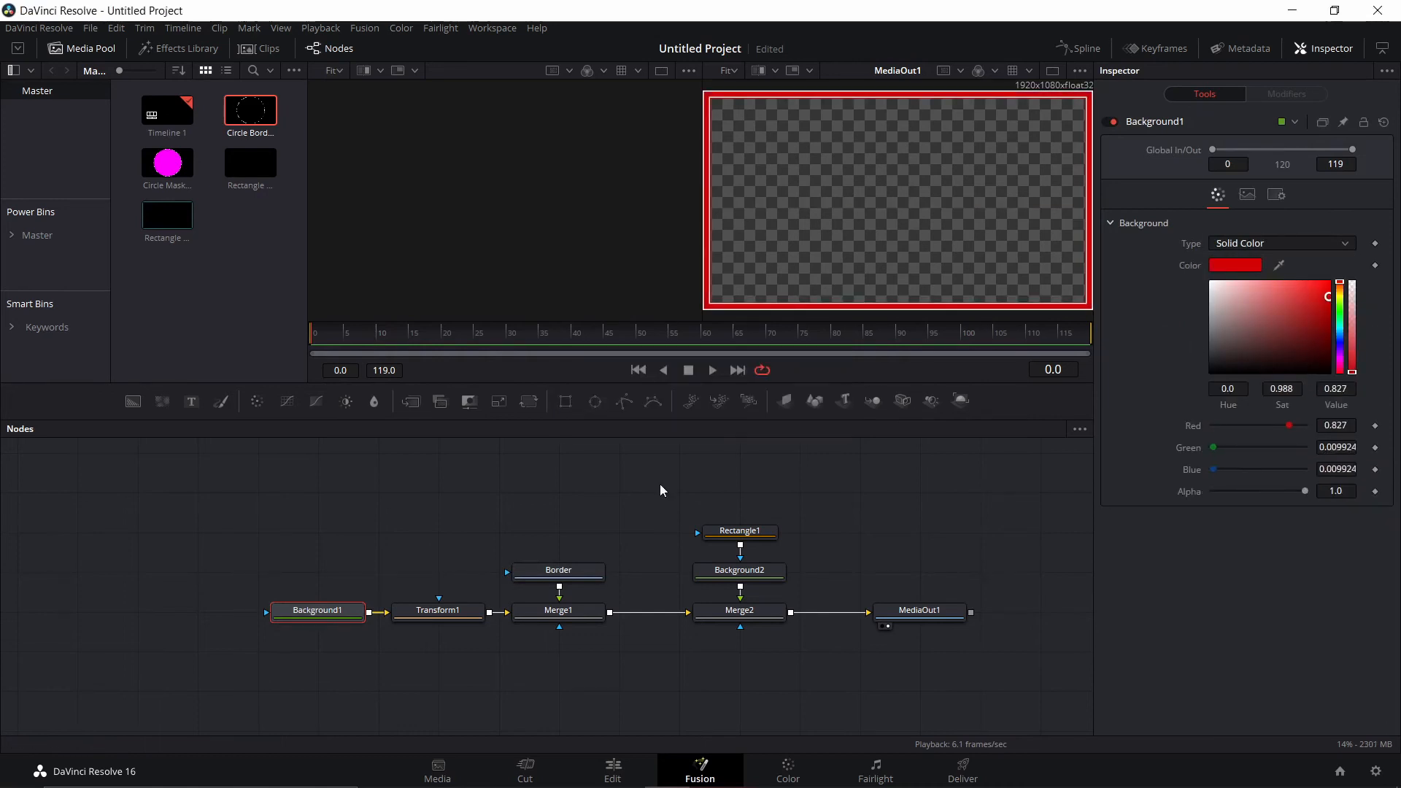
click(376, 510)
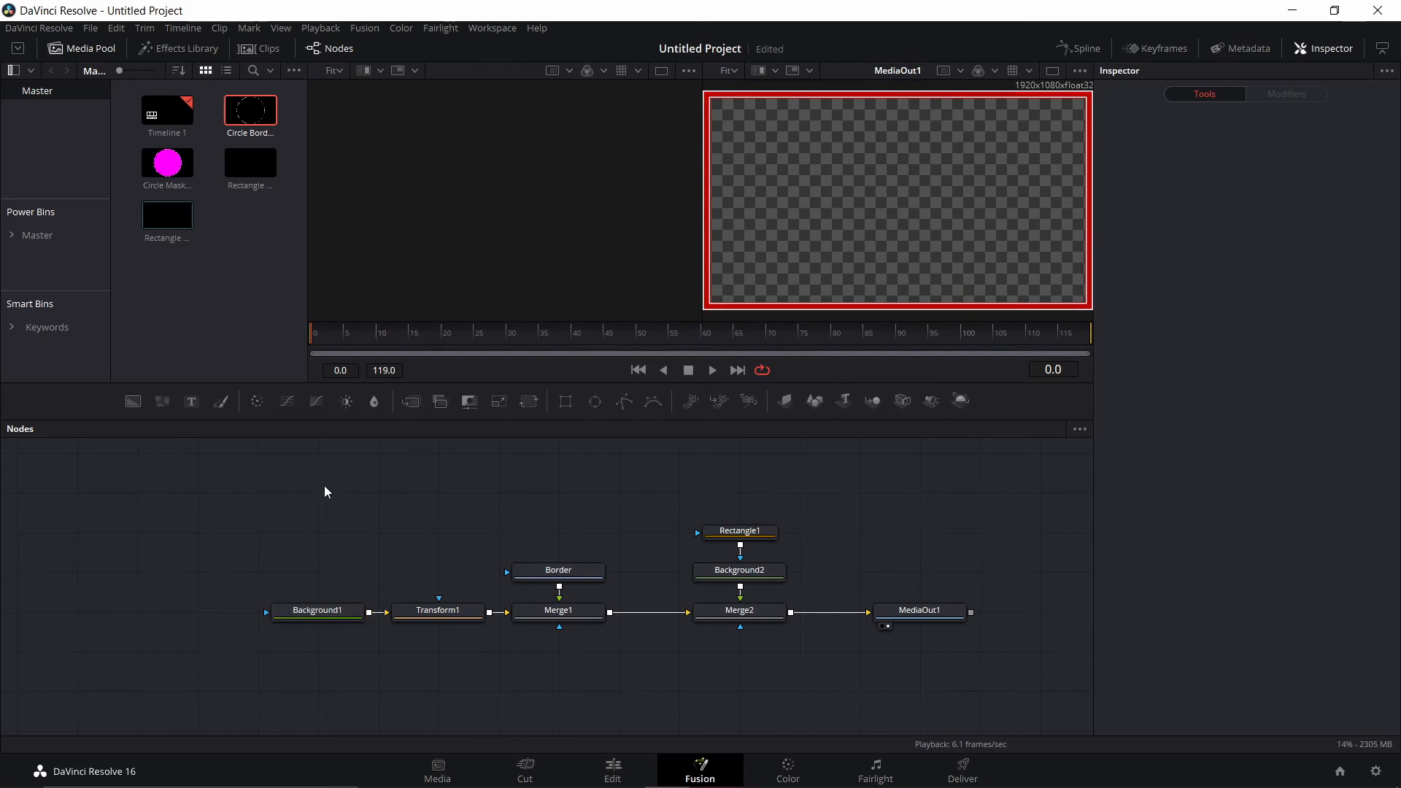
Add a Text node, move Background1 and Transform1 aside, and merge the text over Transform1's output ahead of Merge1.
click(191, 401)
drag(313, 493, 274, 651)
drag(330, 608, 150, 607)
drag(403, 531, 397, 570)
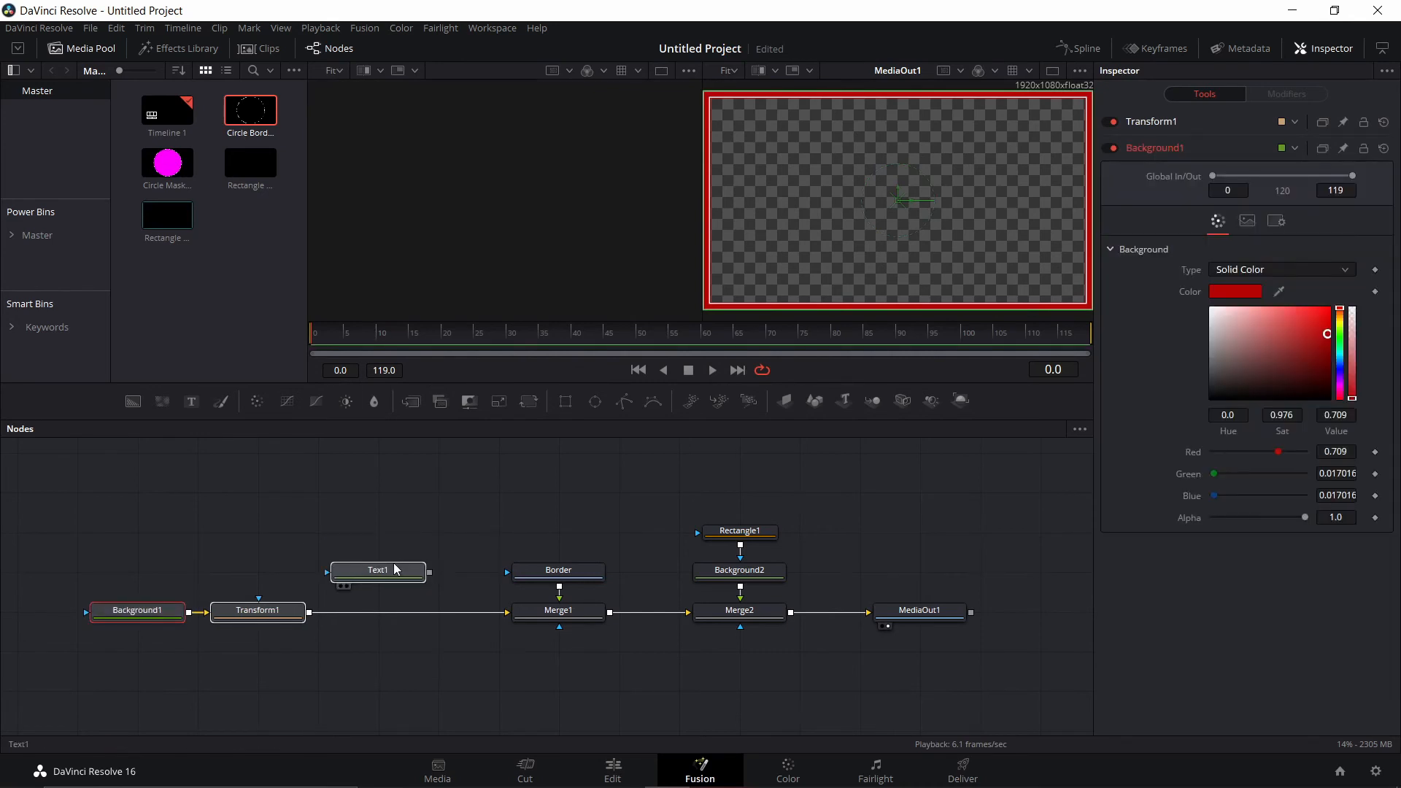
click(424, 571)
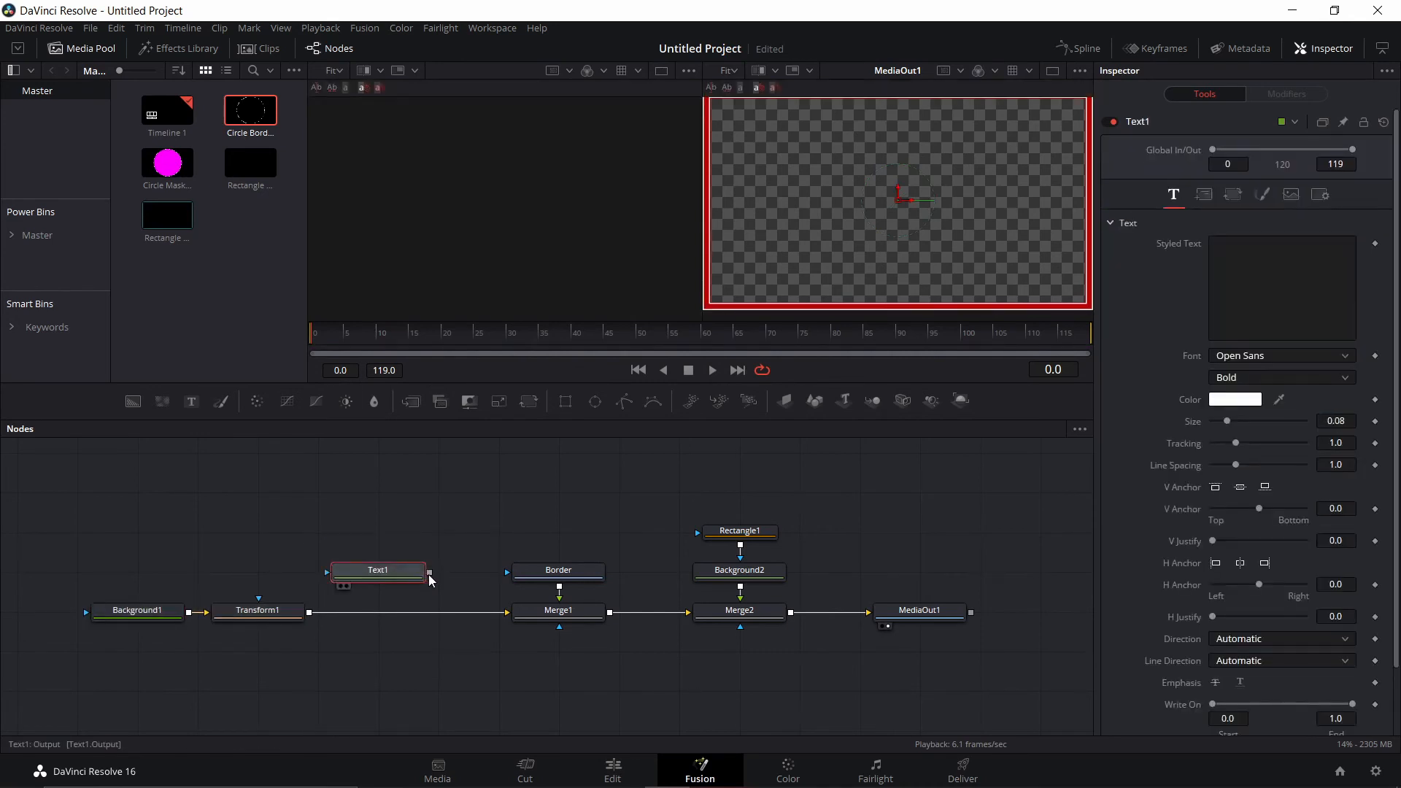
drag(431, 574, 310, 617)
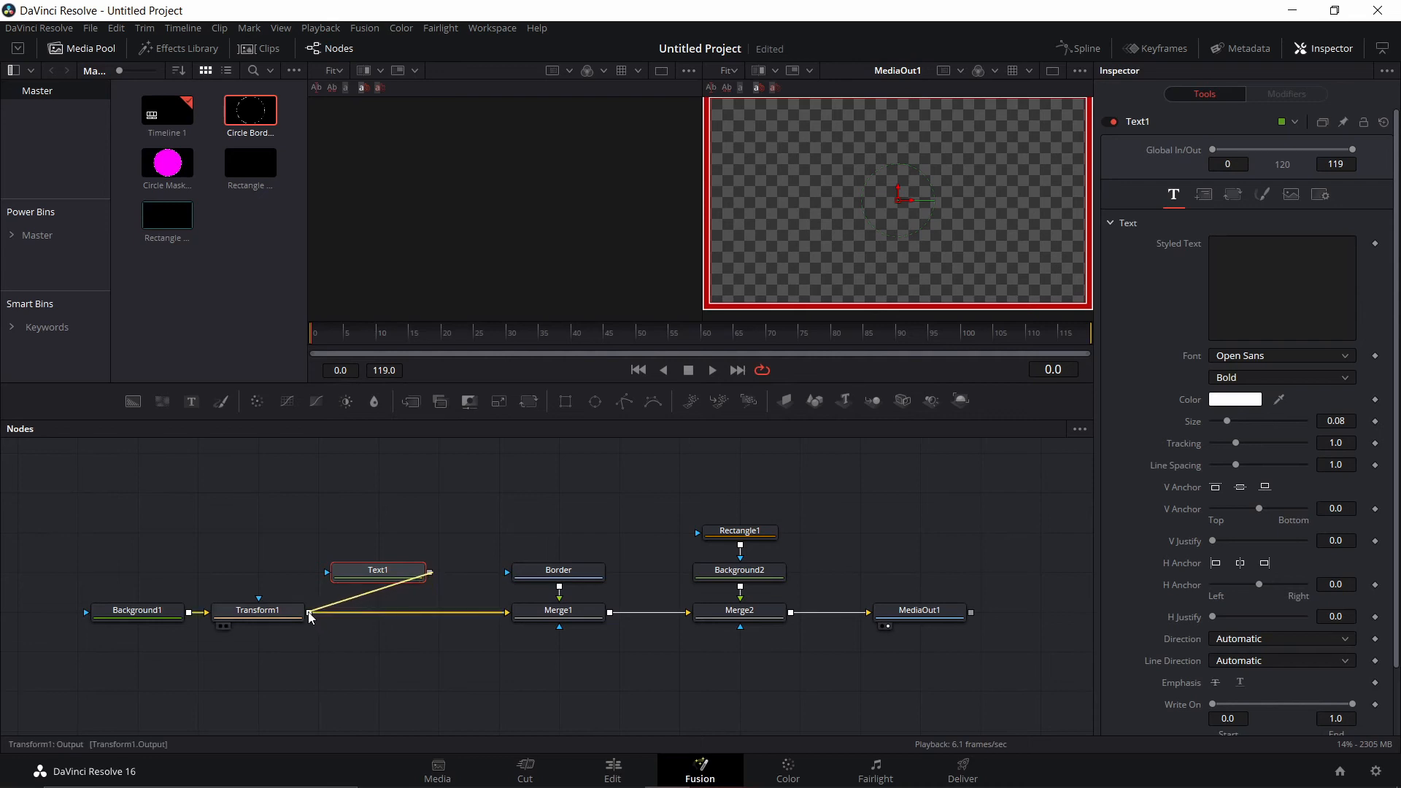
drag(309, 613, 309, 614)
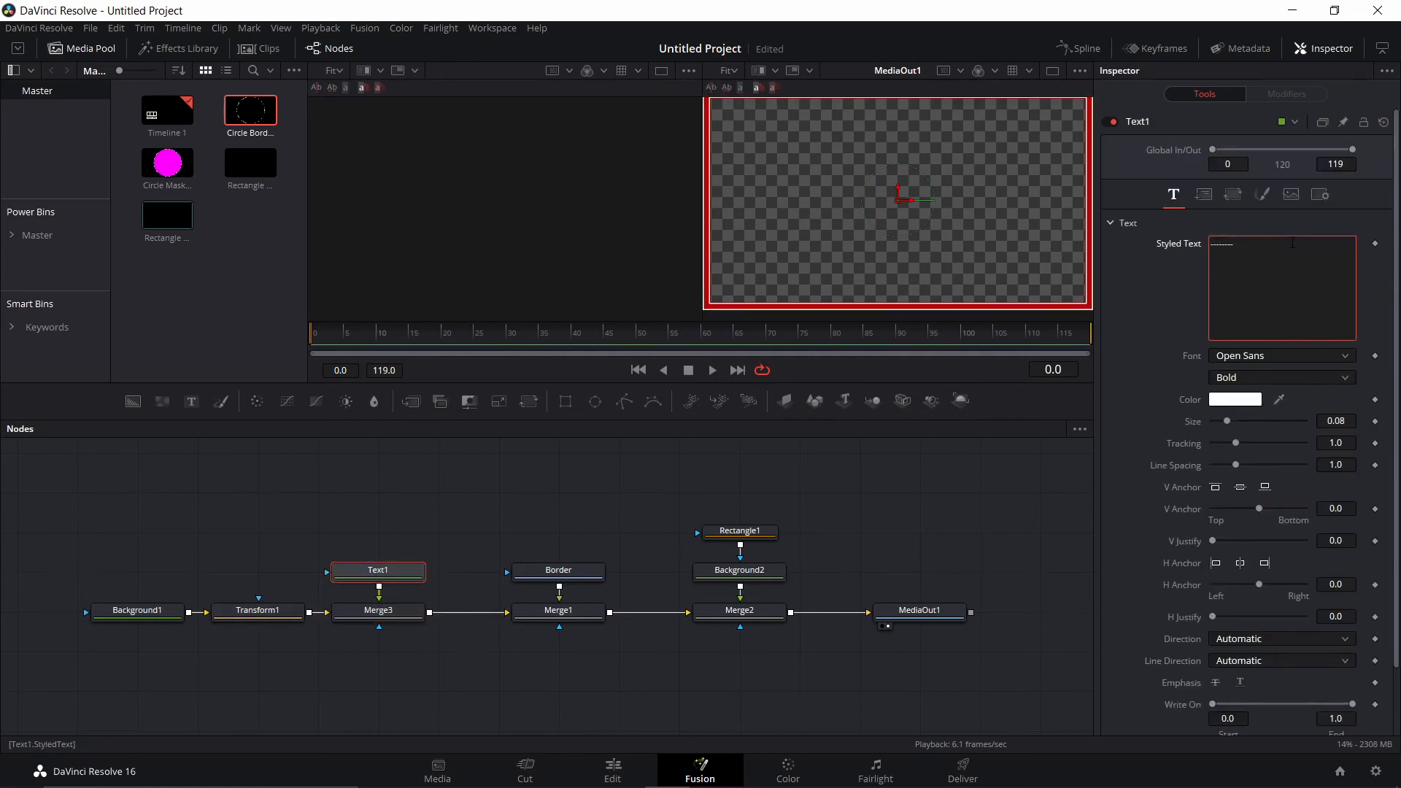
Enter a long row of hyphens as Text1's styled text and set its layout type to Path.
text(------------------------)
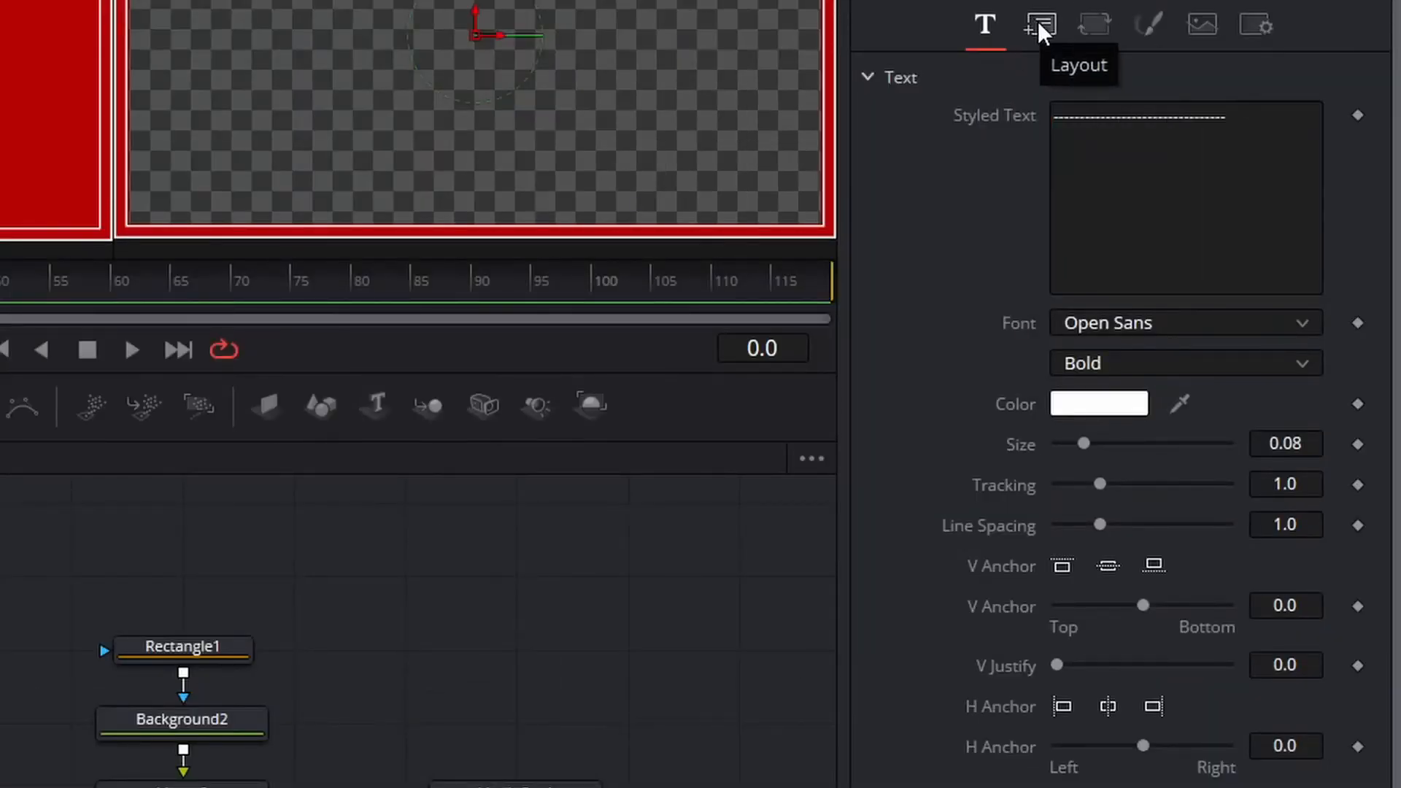
click(1038, 23)
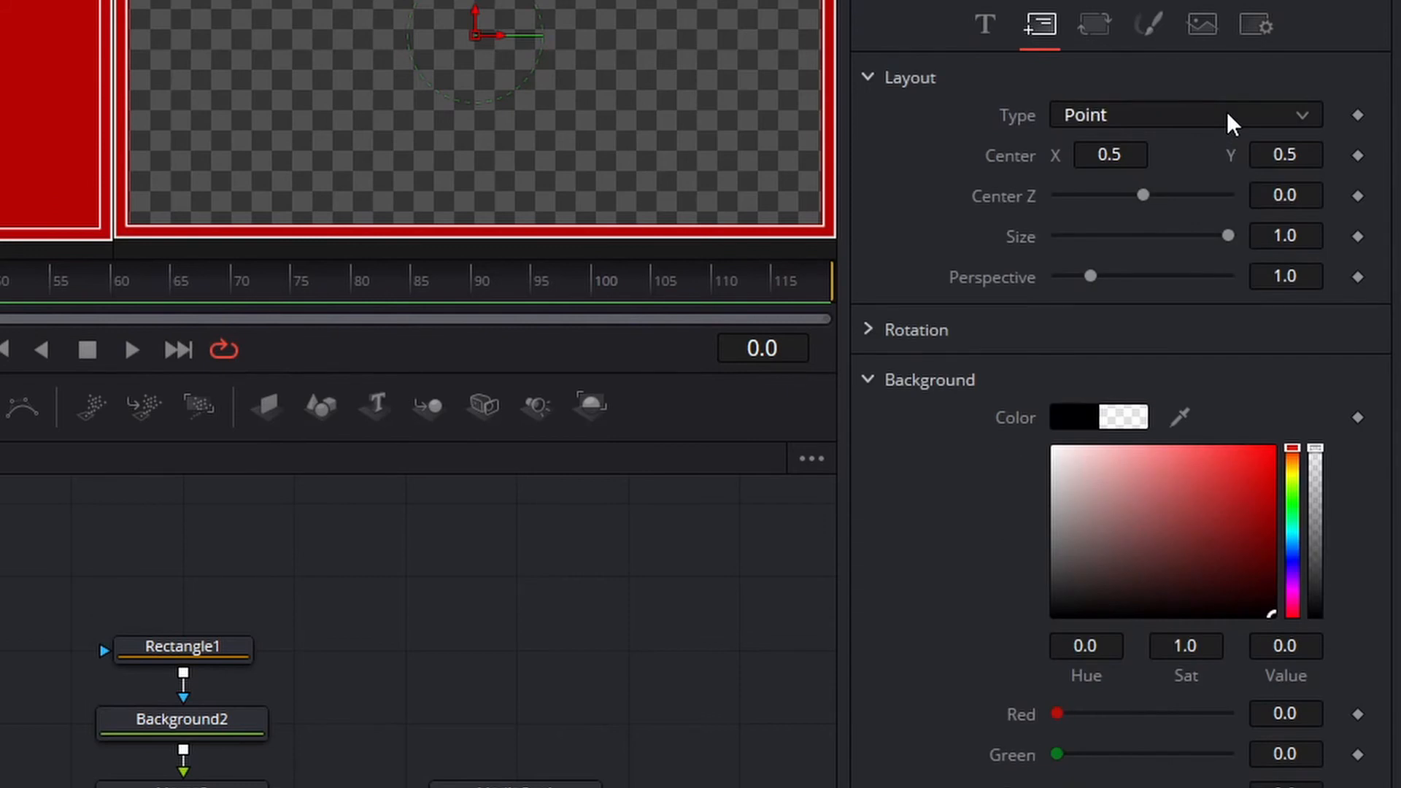
click(1228, 115)
click(1164, 236)
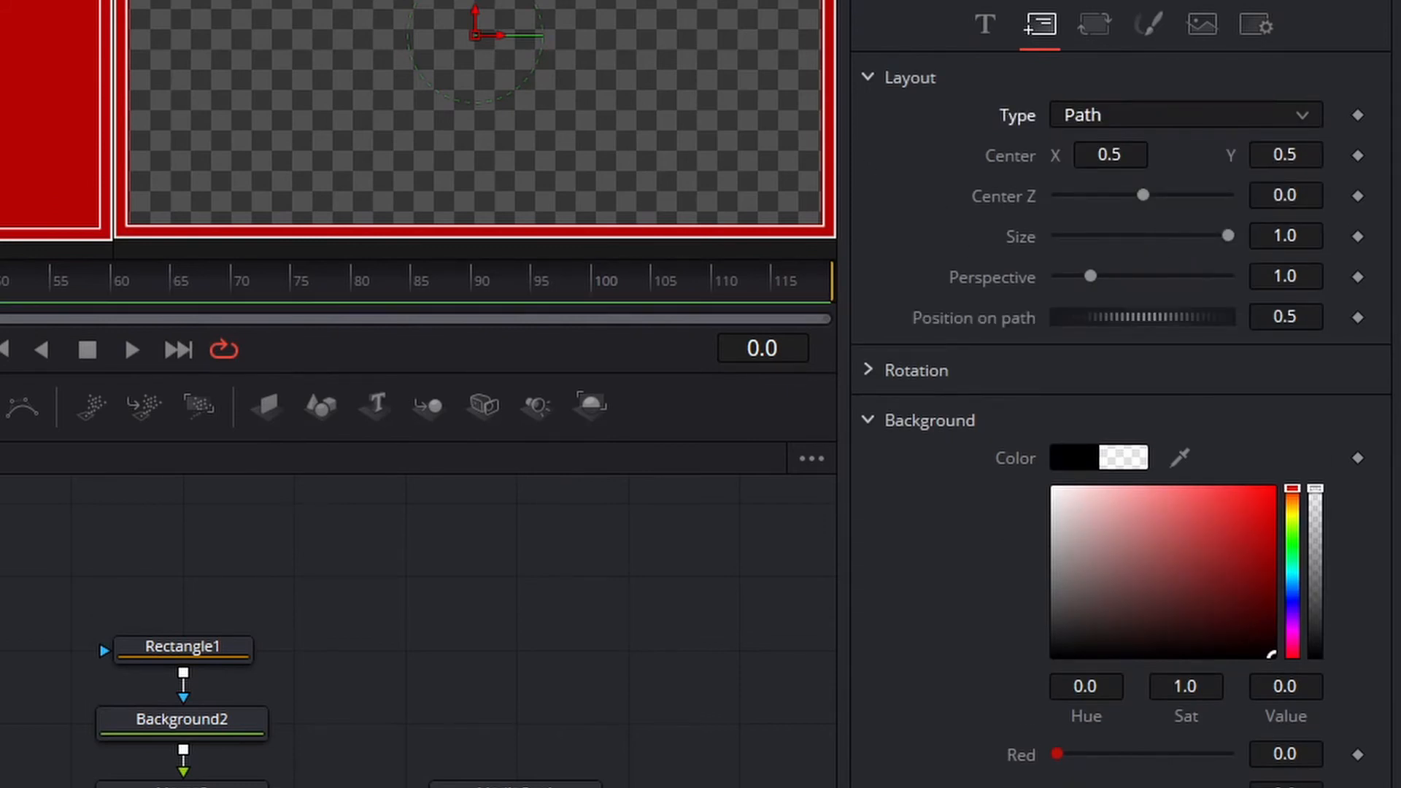
Draw a closed rectangular text path along the outer edge of the border, placing a point at each of its four corners.
scroll(25, 456, up, 4)
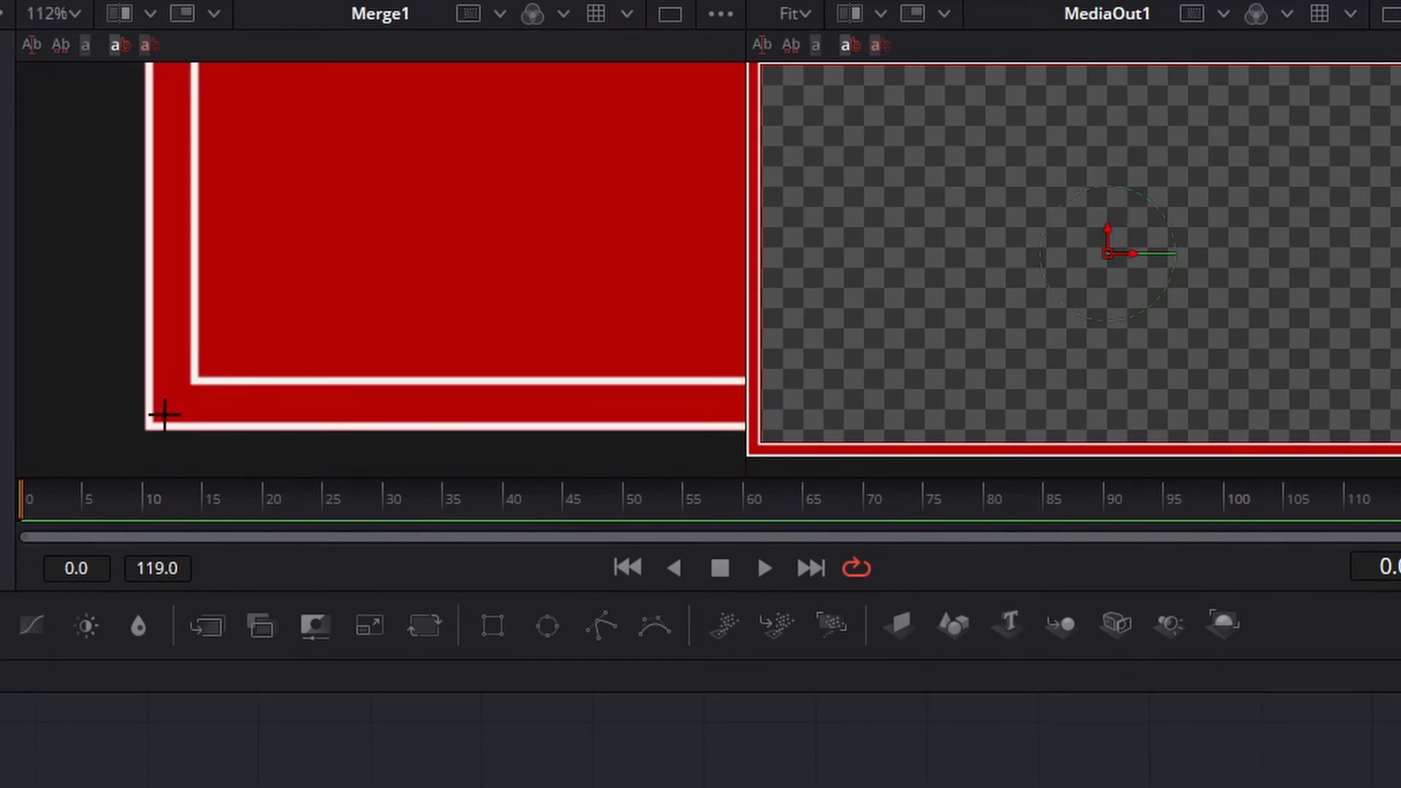
click(160, 415)
scroll(223, 389, down, 1)
scroll(144, 372, up, 2)
scroll(244, 325, down, 2)
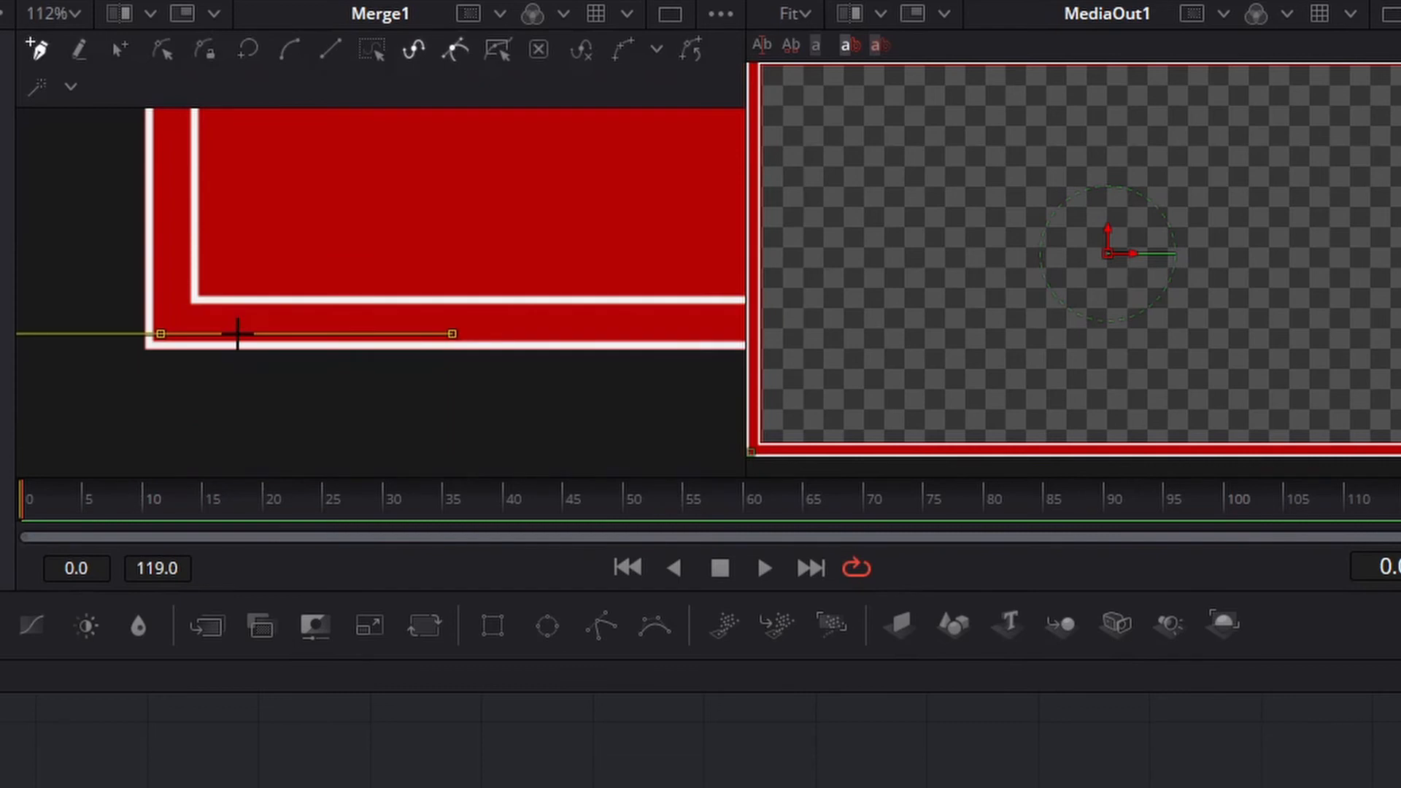
scroll(241, 337, down, 6)
scroll(511, 343, up, 8)
click(540, 346)
scroll(595, 352, down, 8)
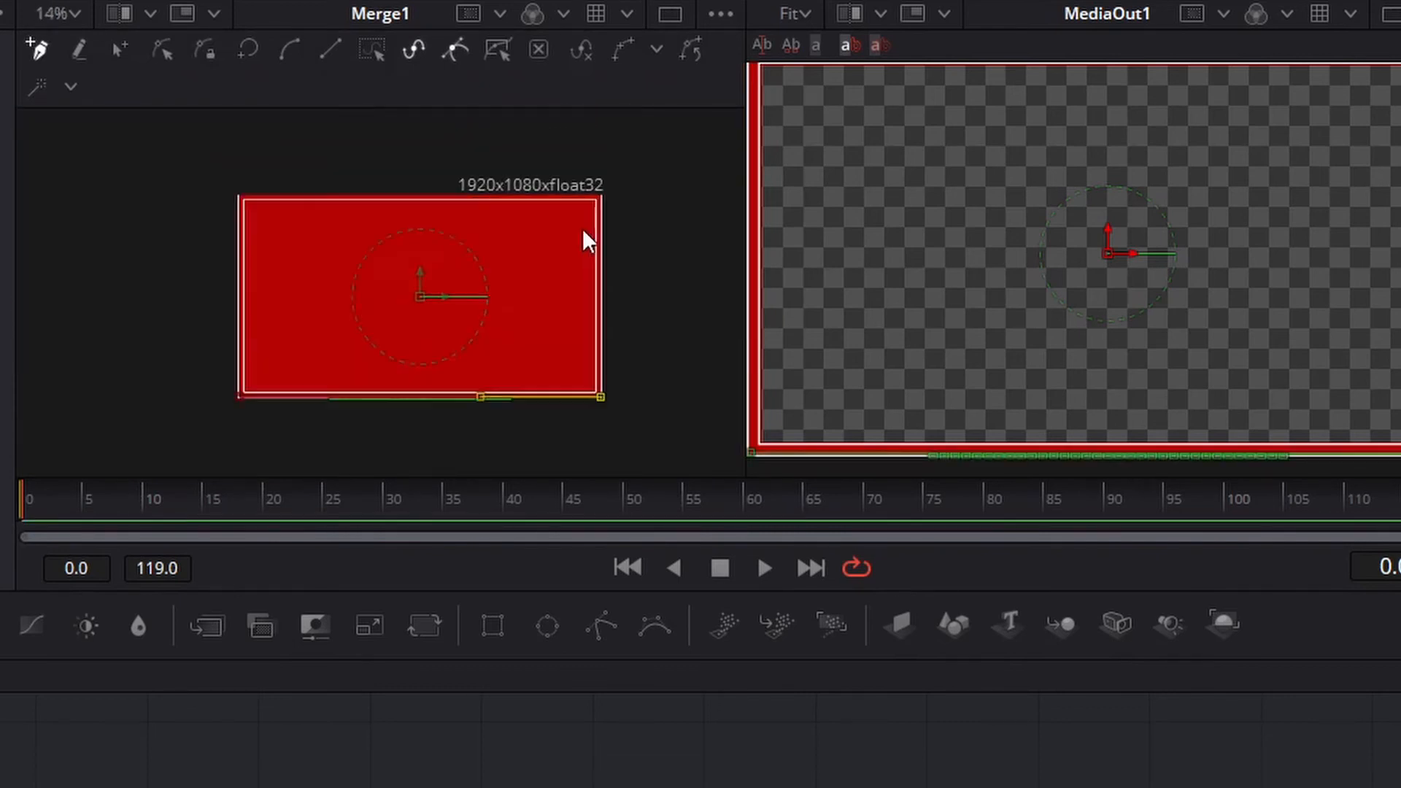
scroll(613, 168, up, 7)
click(616, 131)
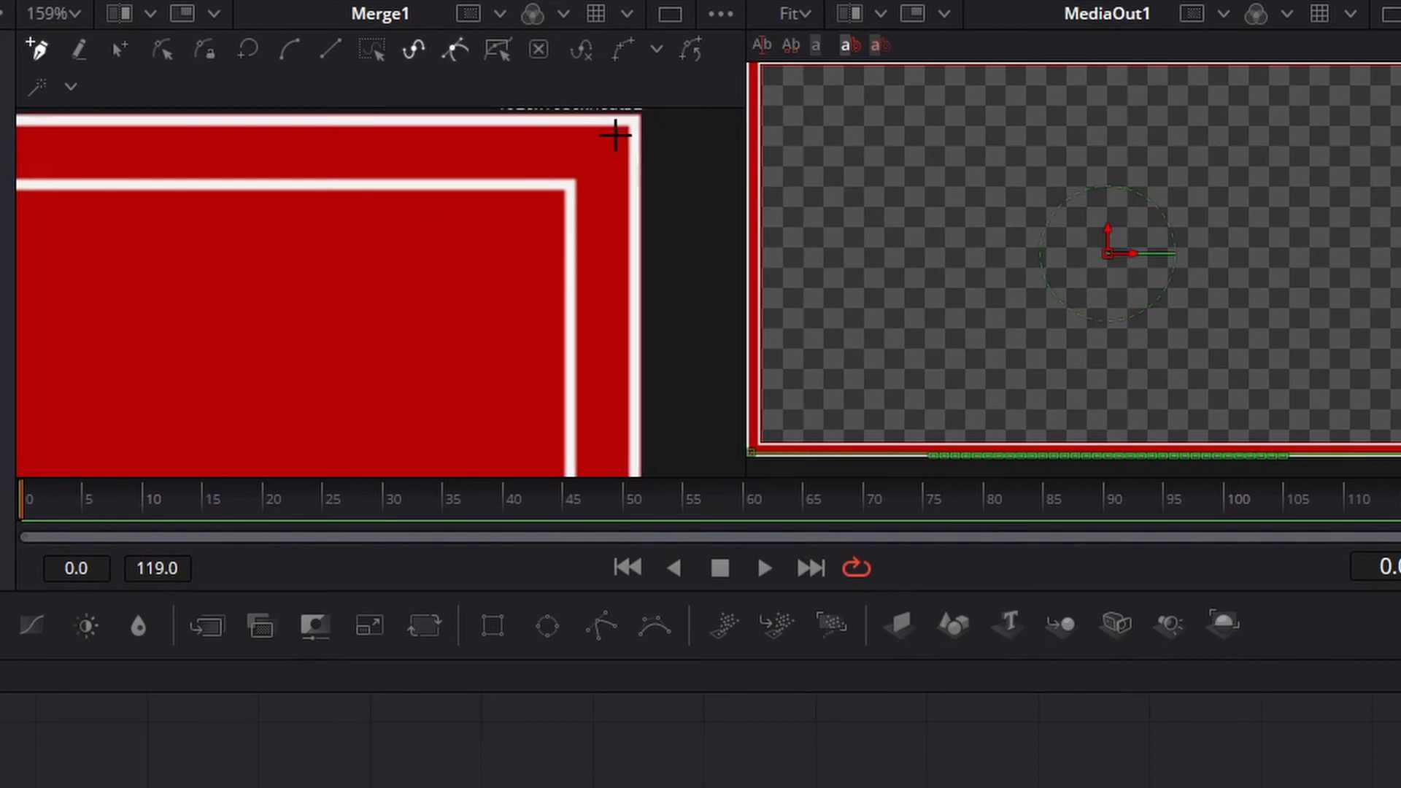
scroll(617, 285, down, 10)
scroll(660, 283, up, 10)
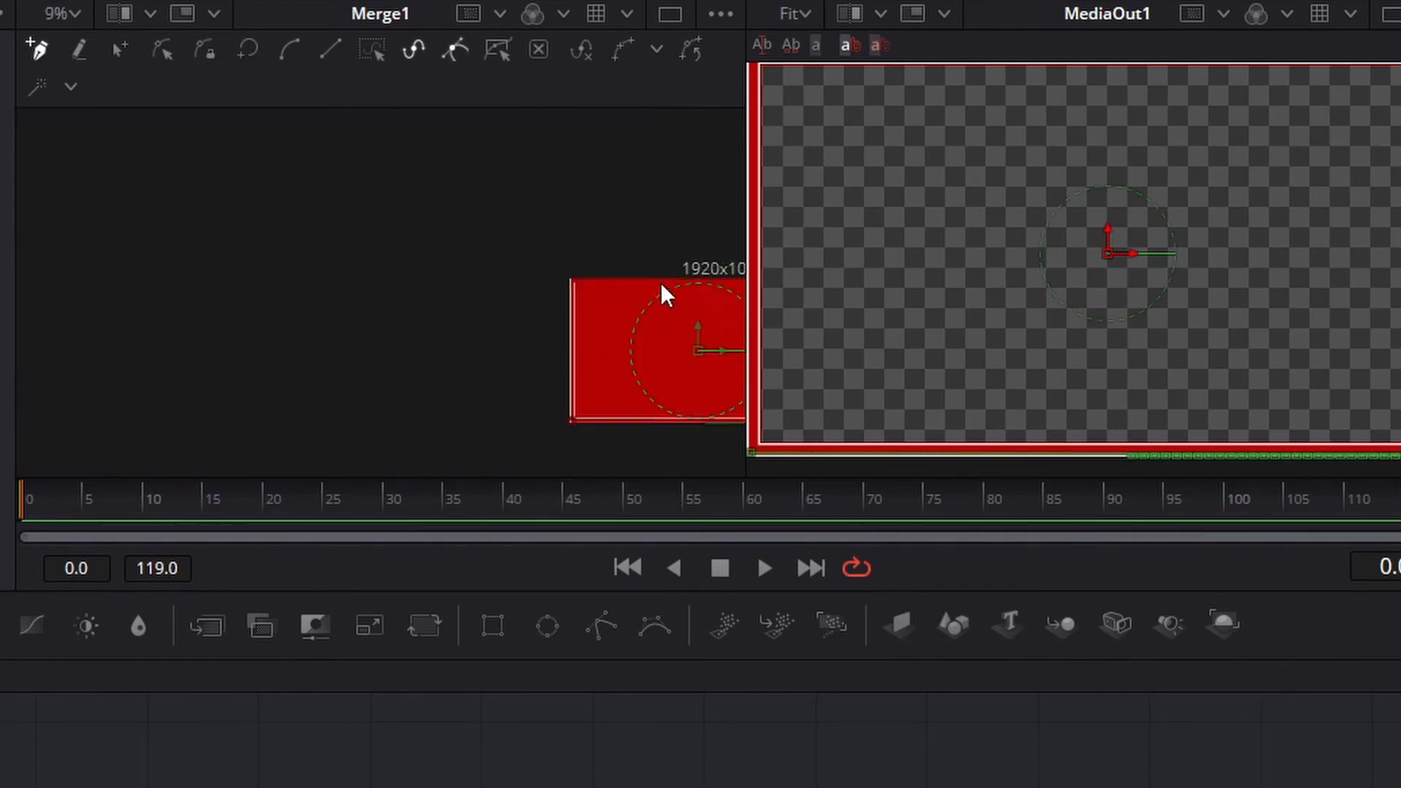
click(437, 194)
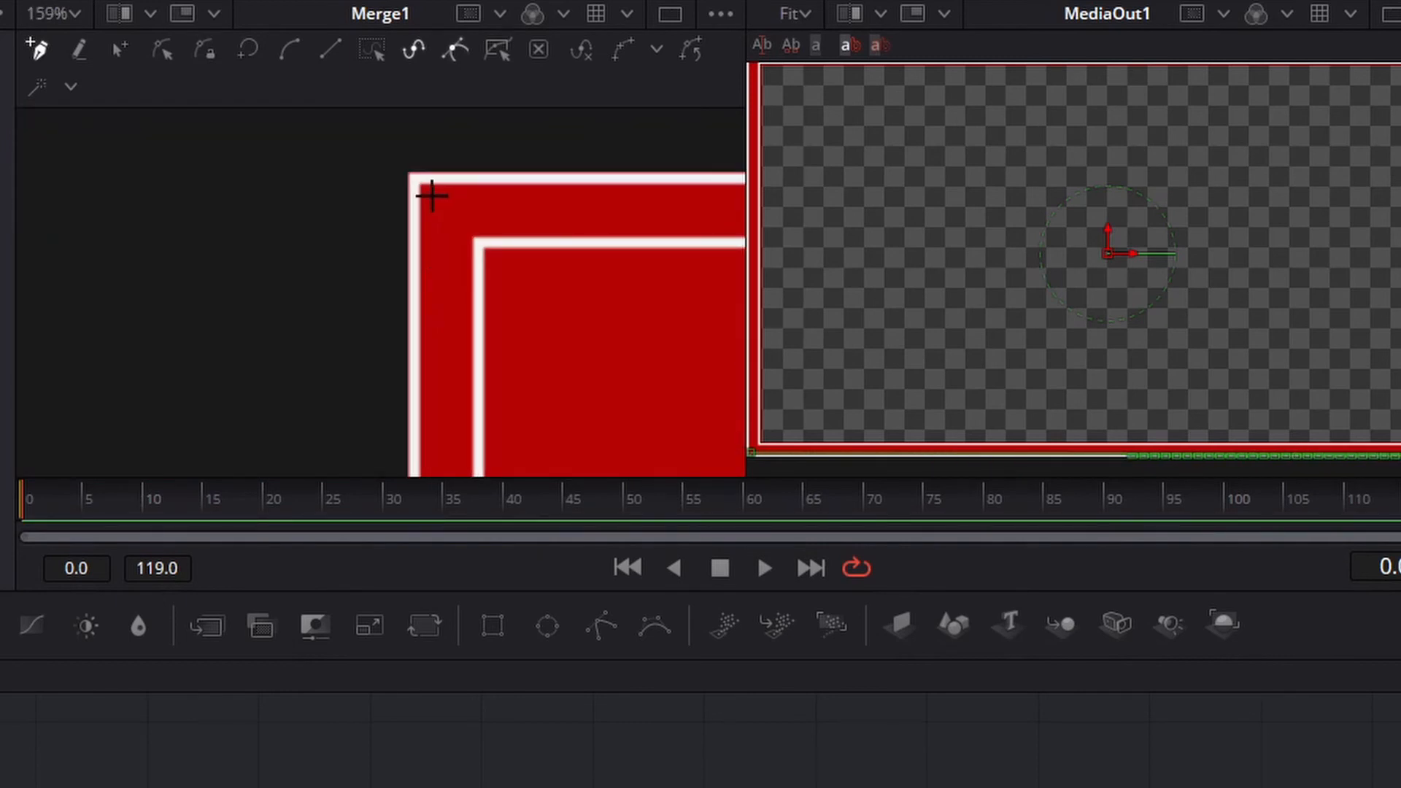
scroll(470, 256, down, 8)
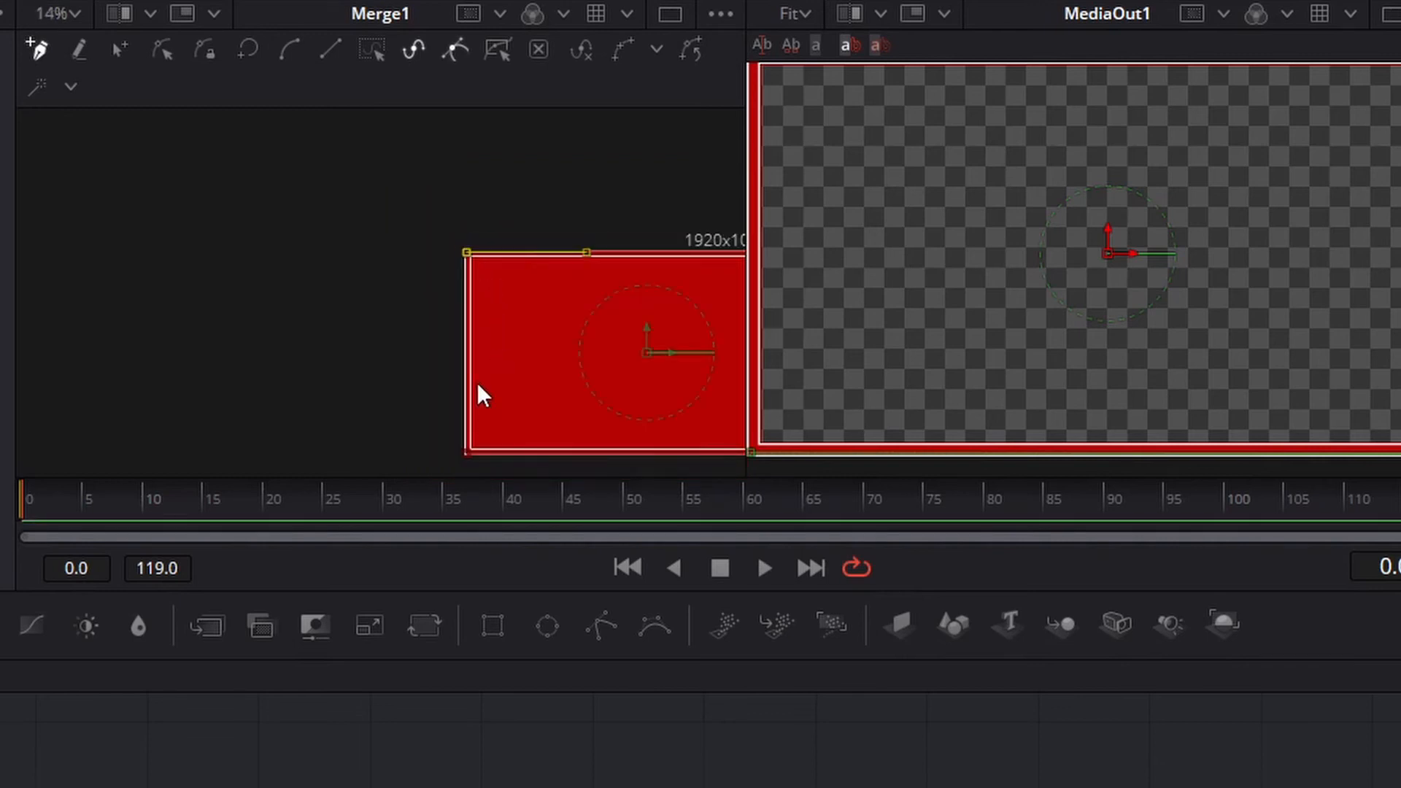
scroll(472, 454, down, 1)
scroll(475, 451, up, 10)
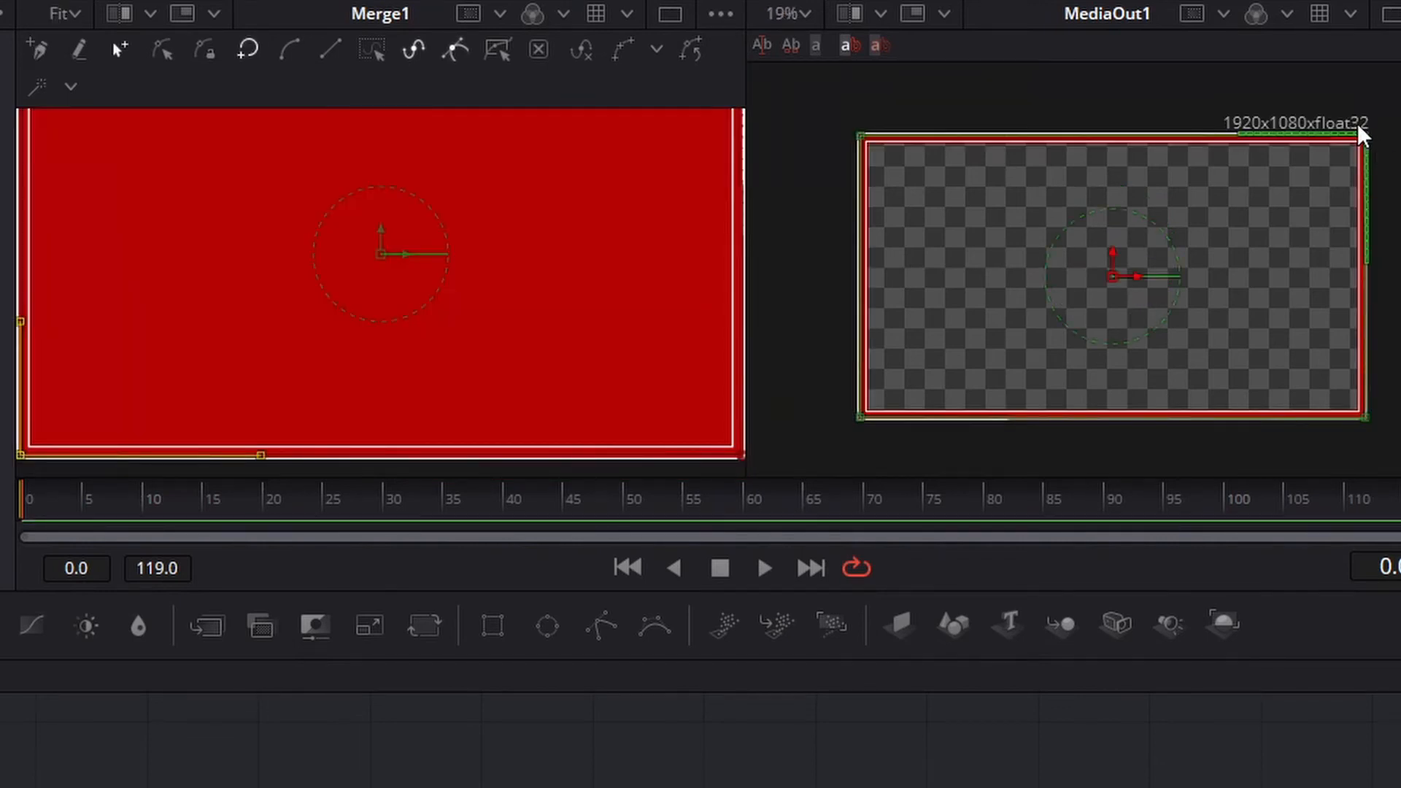
Scale Text1's characters to 2.756 in X and 2.953 in Y, and set their spacing to 1.764.
scroll(1380, 148, up, 1)
scroll(1380, 148, up, 2)
scroll(1358, 175, down, 3)
scroll(1376, 239, up, 2)
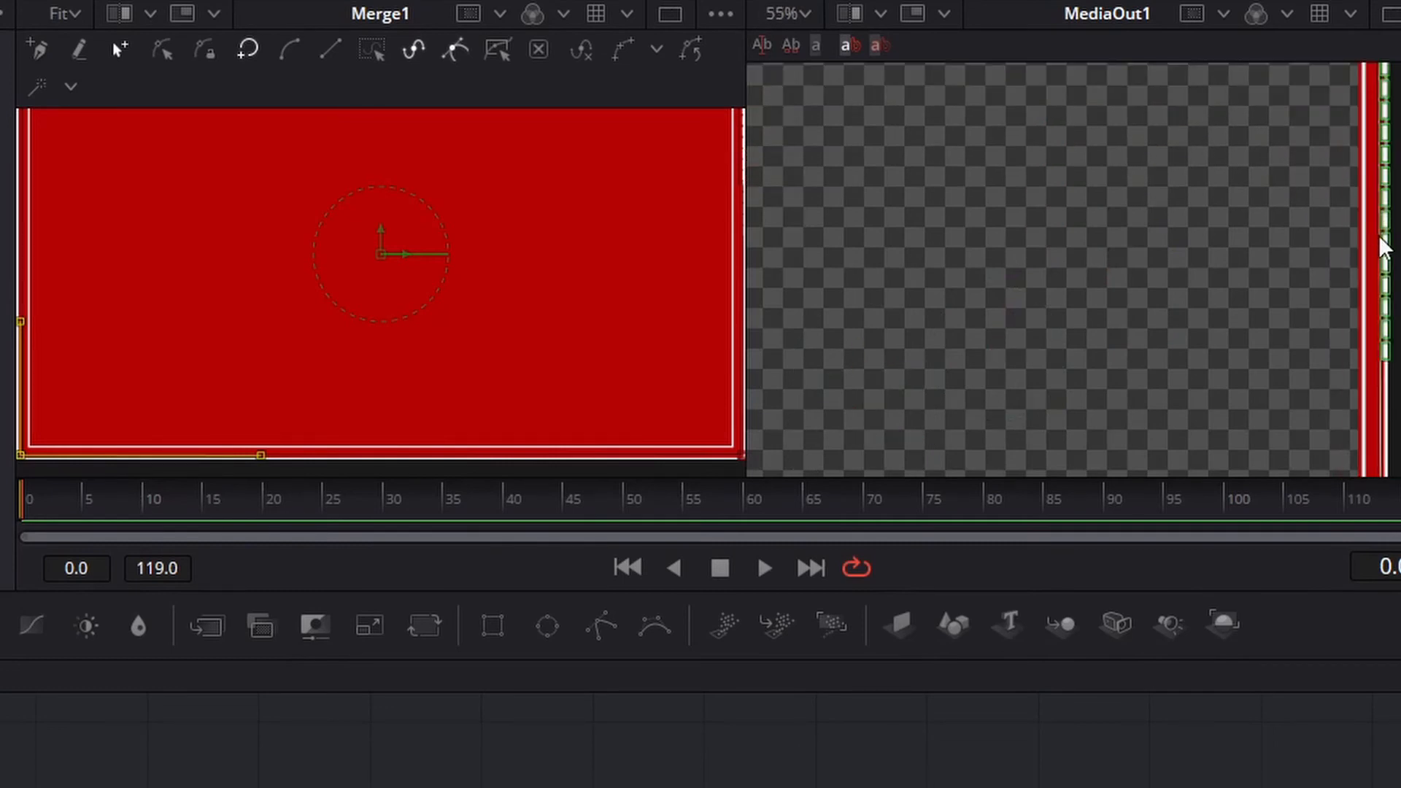
scroll(1355, 194, down, 2)
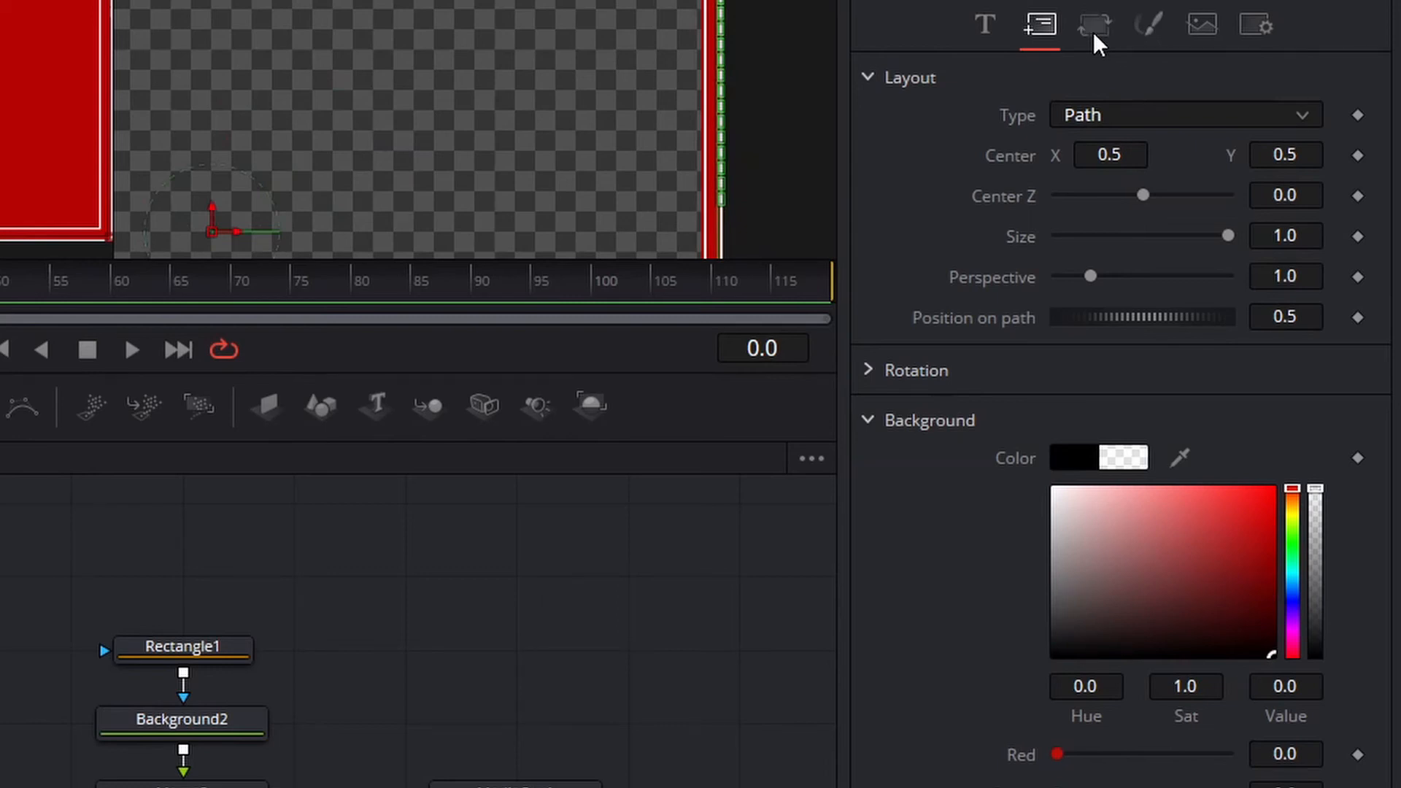
click(1093, 29)
click(868, 392)
drag(1096, 469, 1127, 467)
drag(1095, 427, 1129, 427)
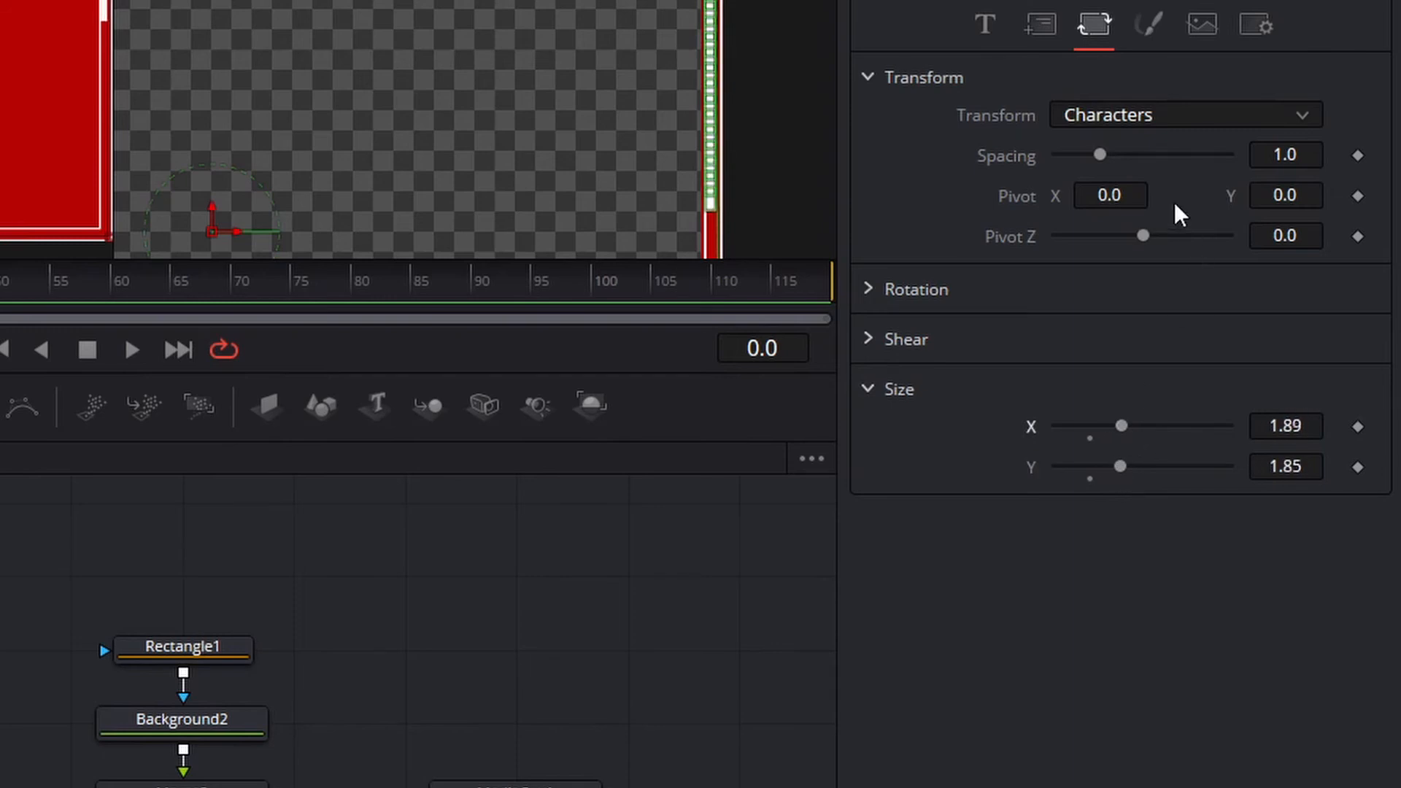
drag(1101, 155, 1113, 155)
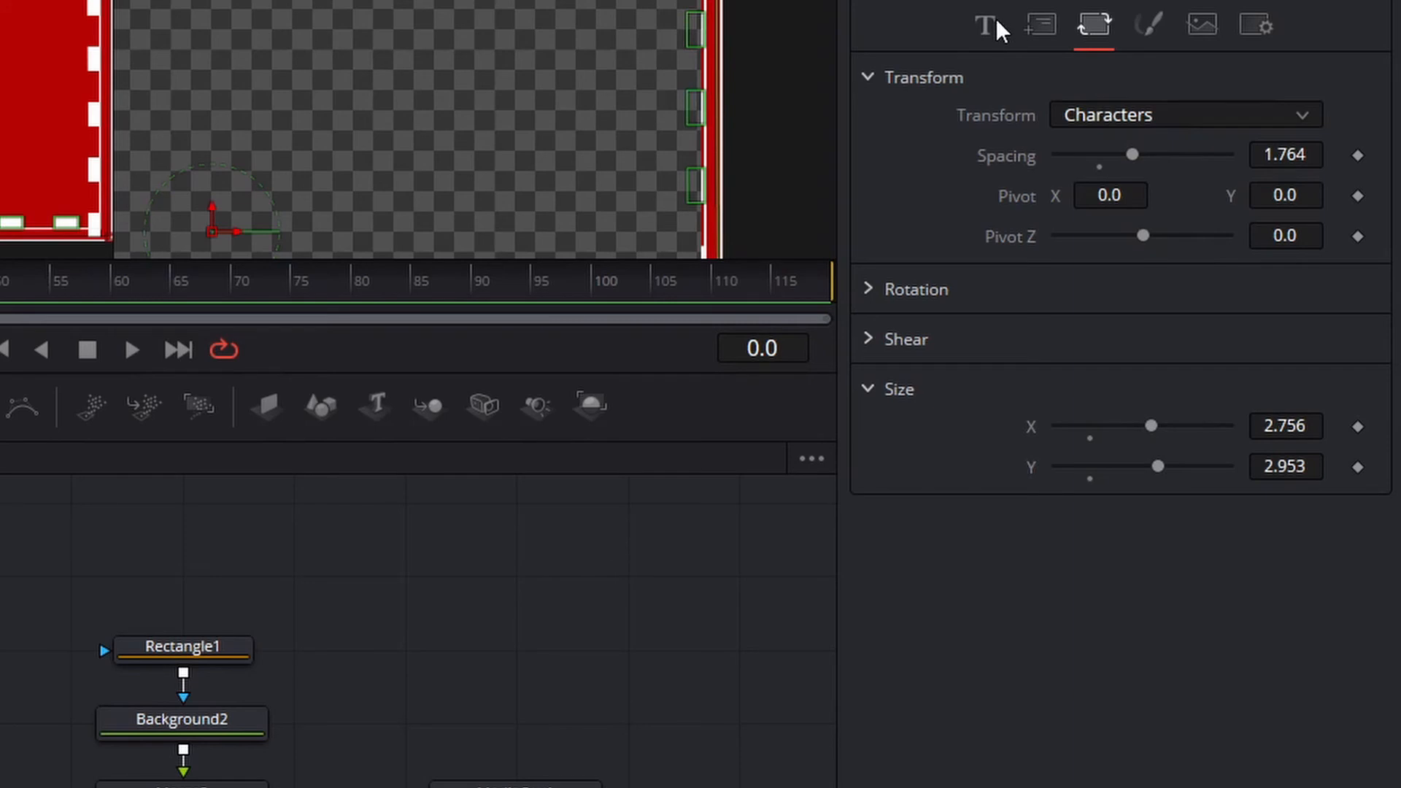
Set Text1's size to 0.1024, tracking to 1.795 and vertical anchor to -1.0, aligning the dashes with the border.
click(985, 25)
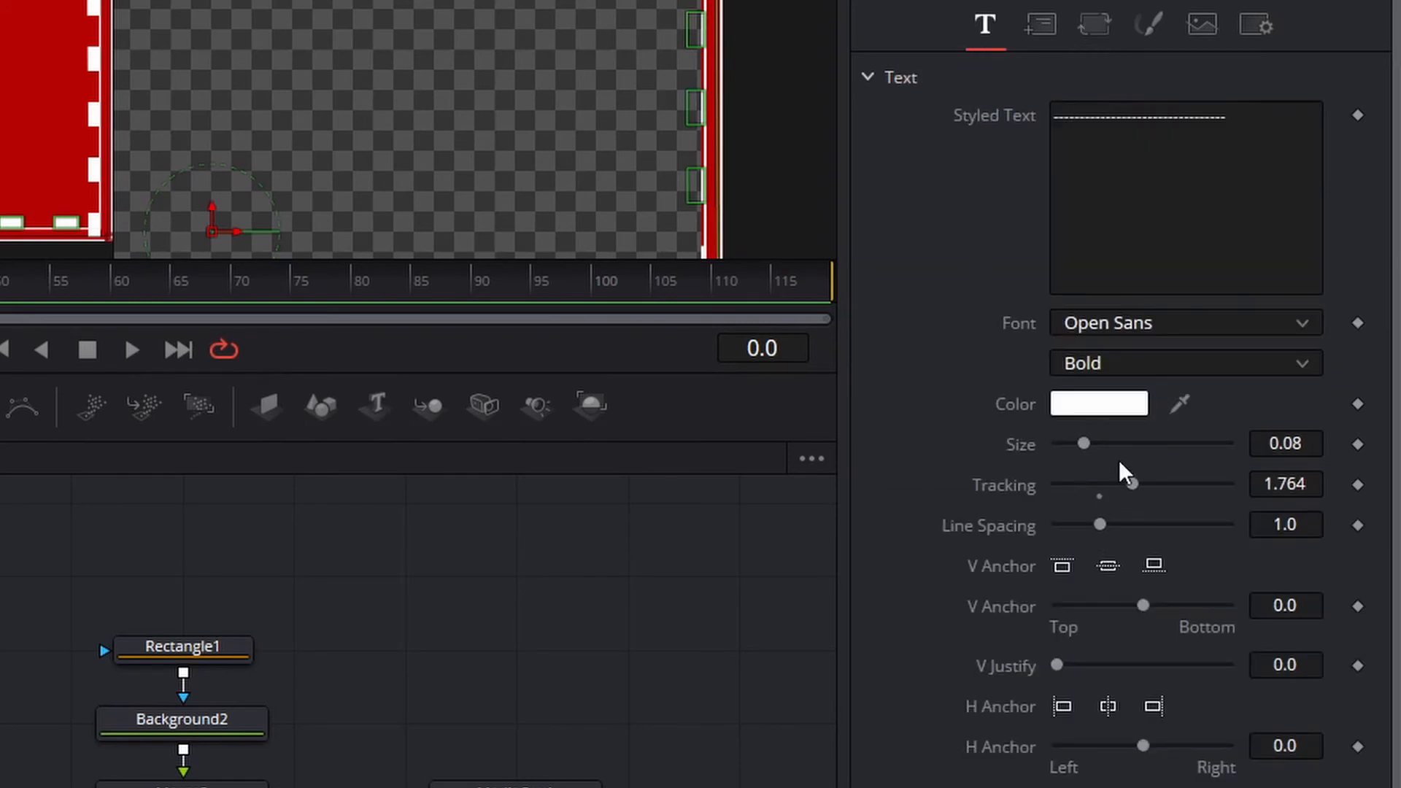
drag(1078, 440, 1081, 464)
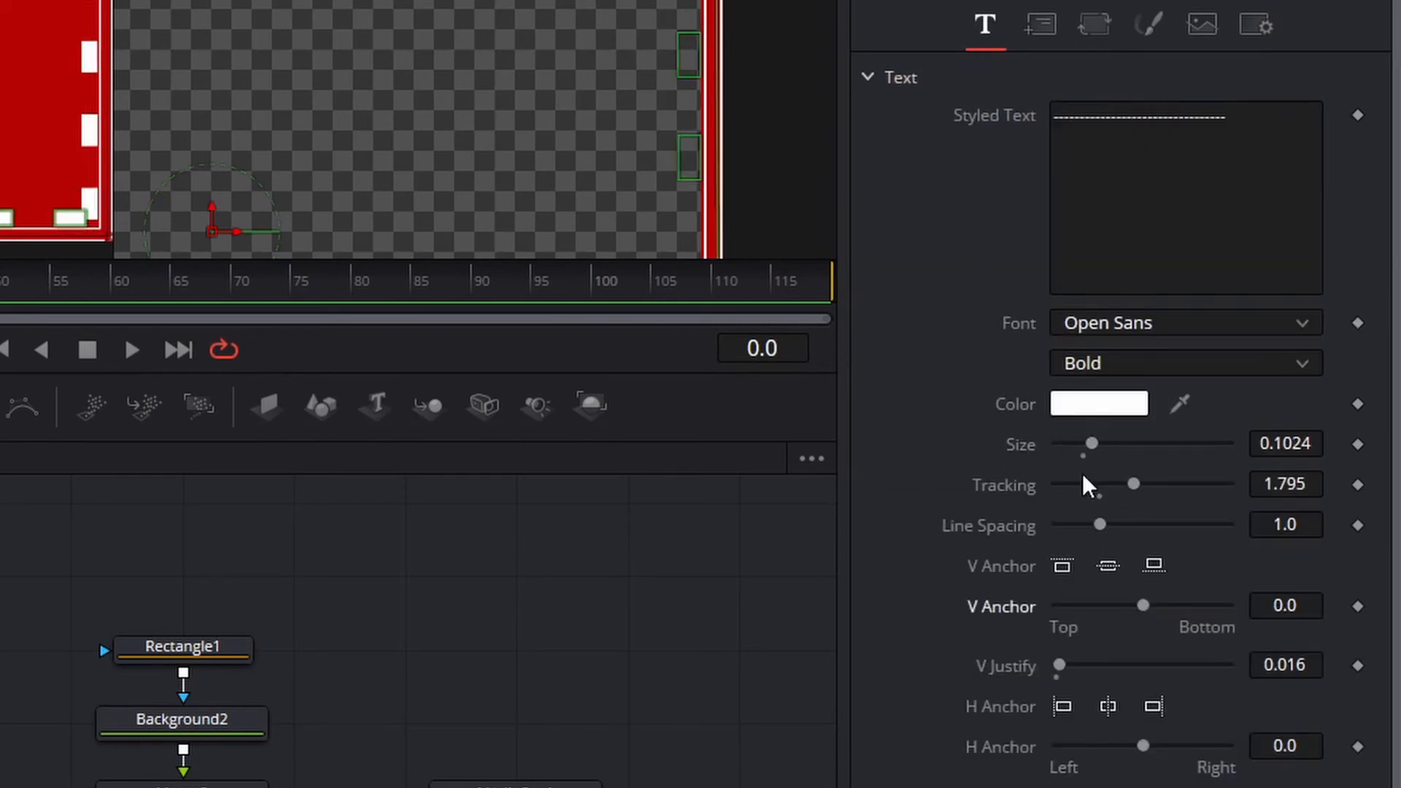
drag(1149, 603, 1050, 604)
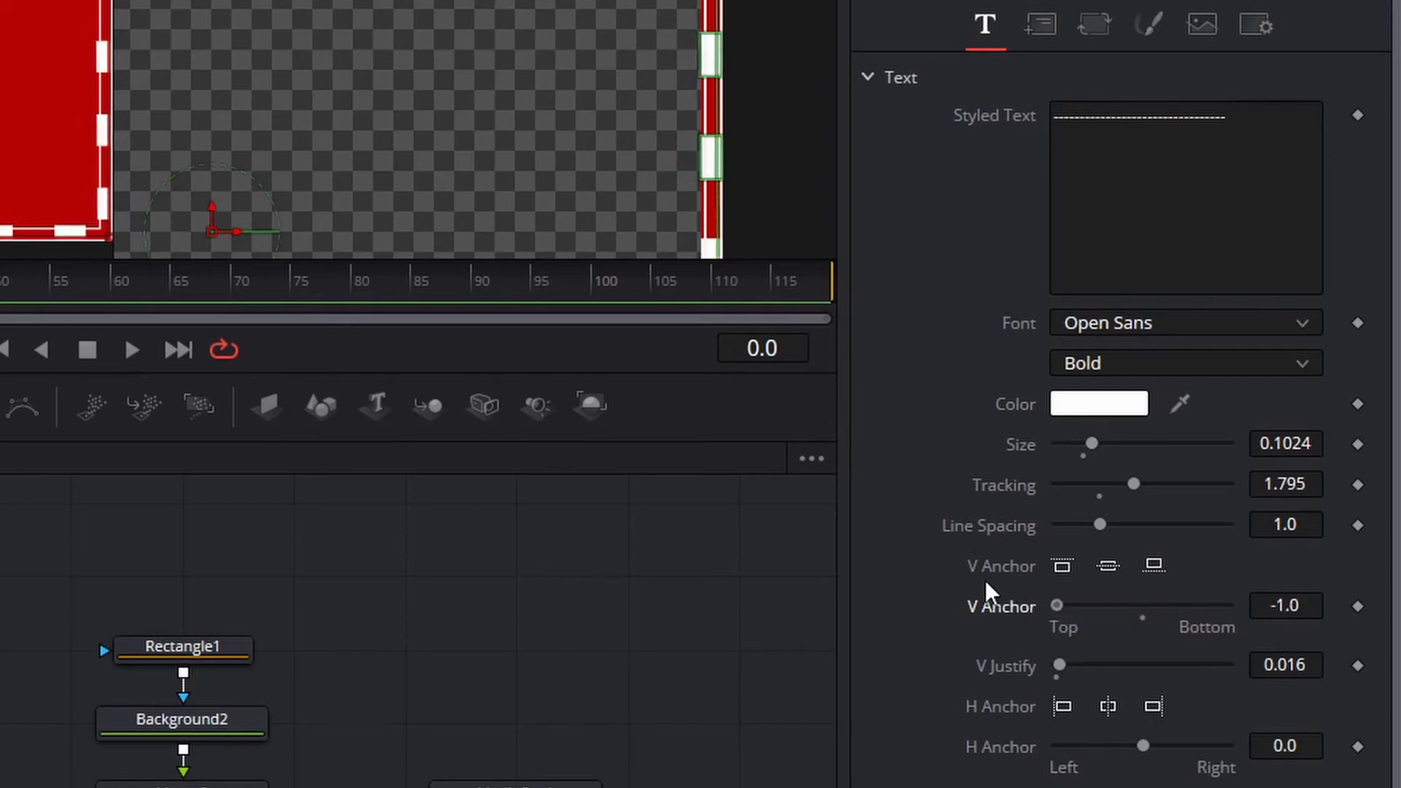
Slant the dashes by setting Text1's character shear X to -1.0.
click(1094, 24)
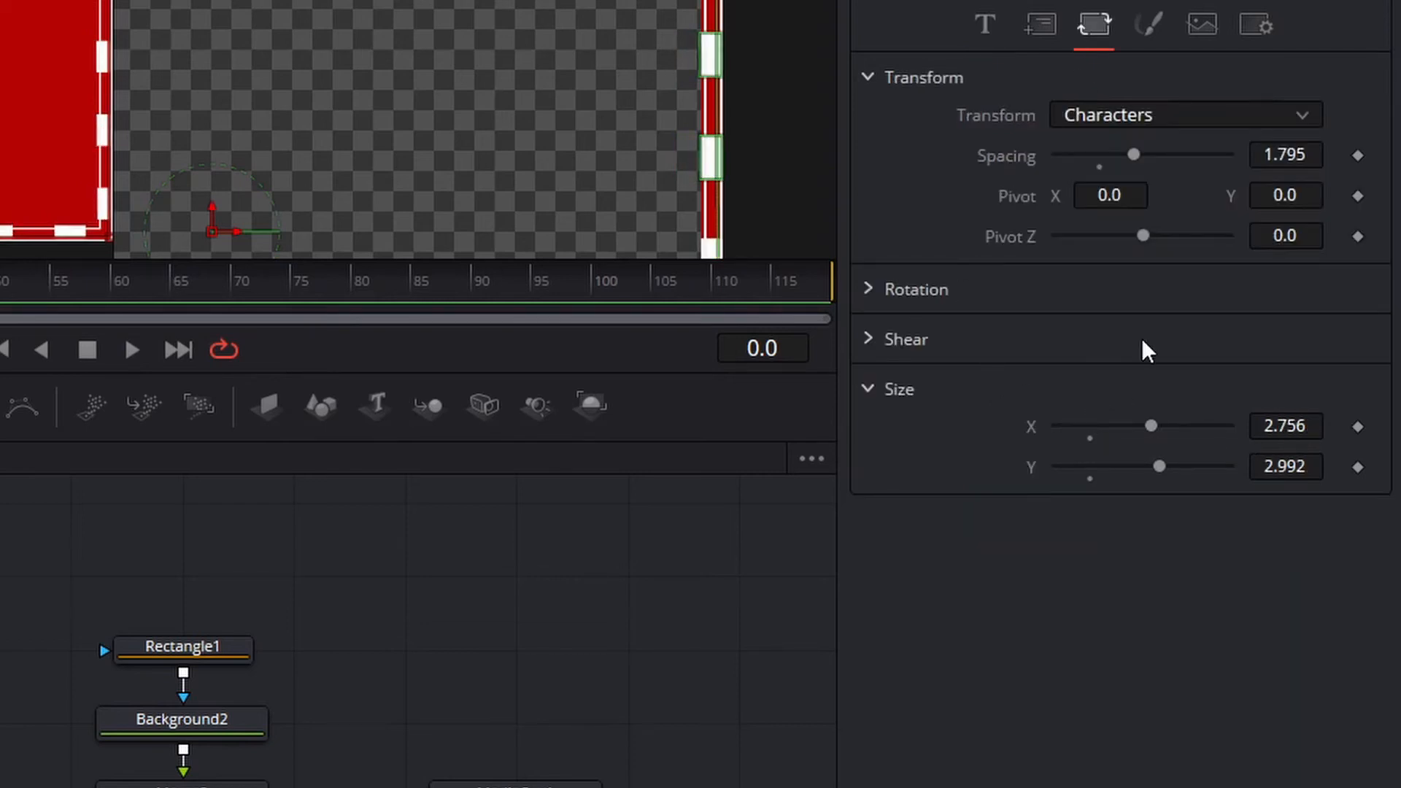
click(869, 339)
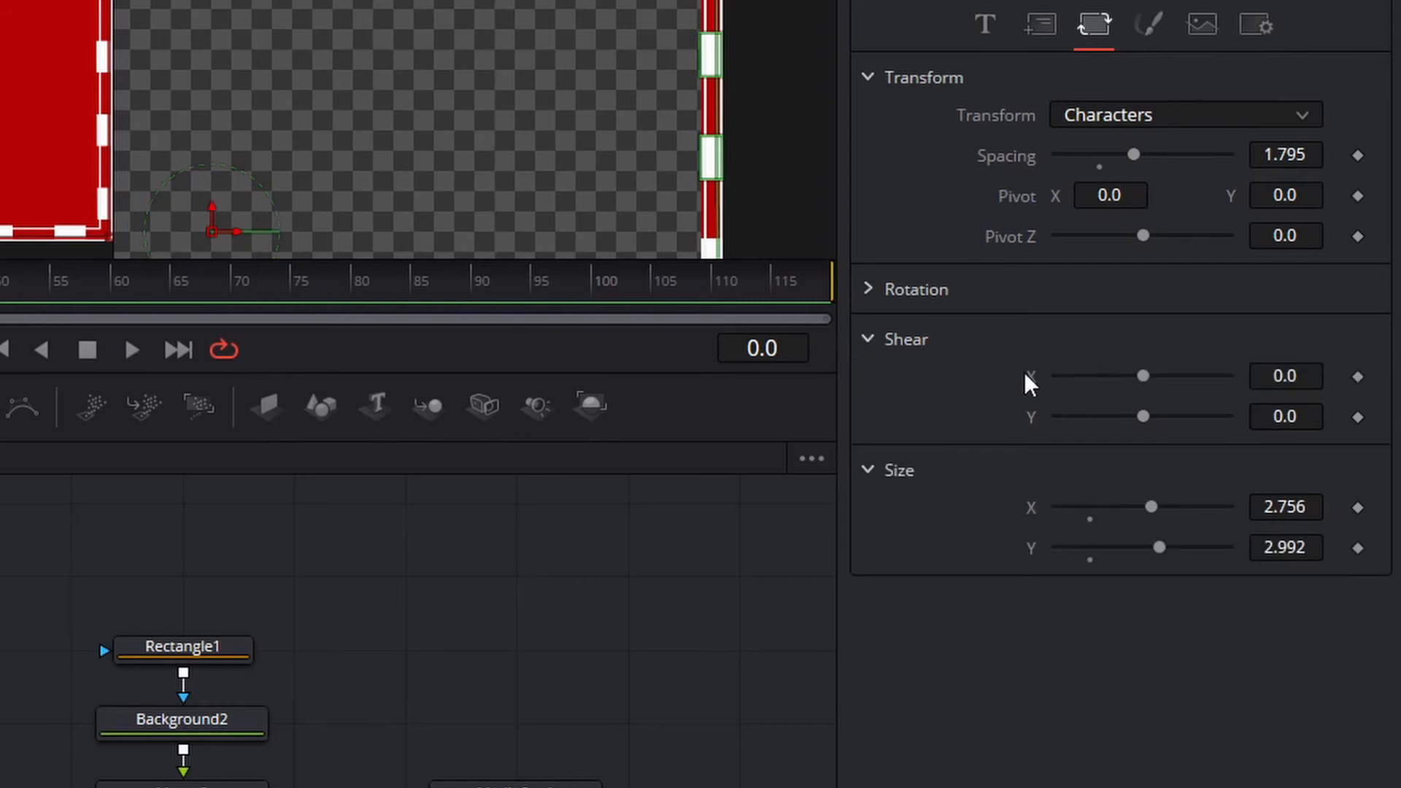
drag(1138, 376, 1057, 377)
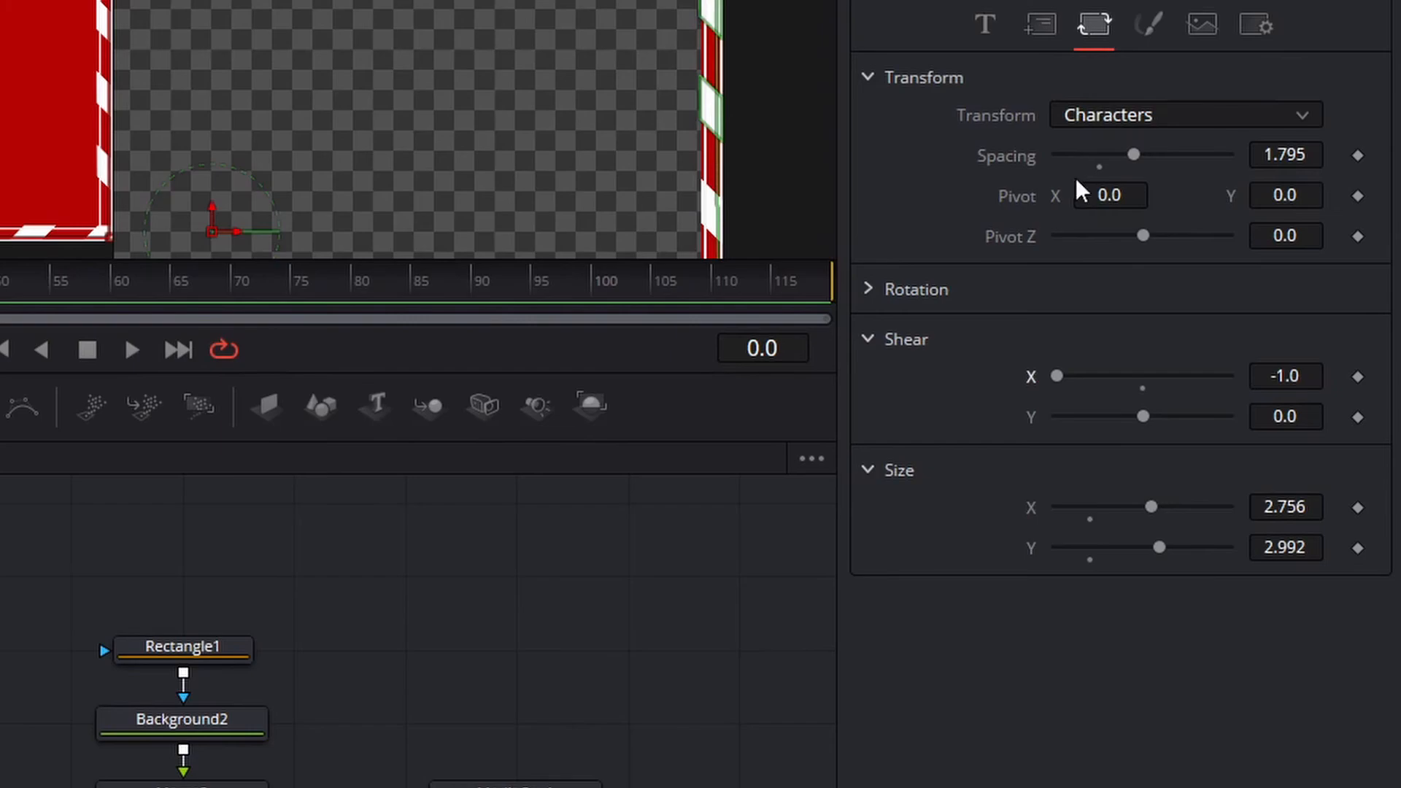
Keyframe Text1's position on path at frame 0 and frame 119, with a value of 1.0 at frame 0.
click(1040, 24)
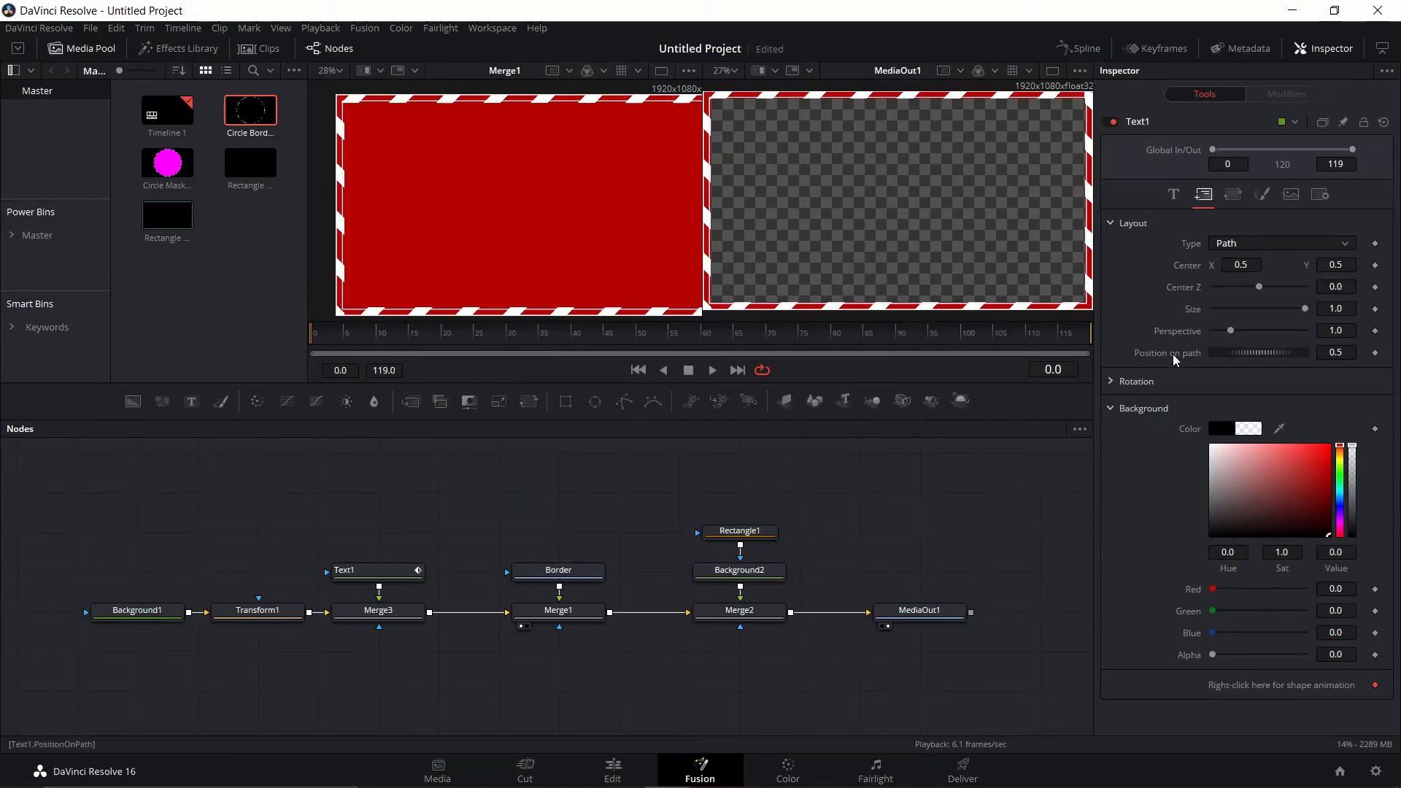
drag(534, 336, 309, 339)
click(1375, 354)
drag(1029, 334, 1111, 336)
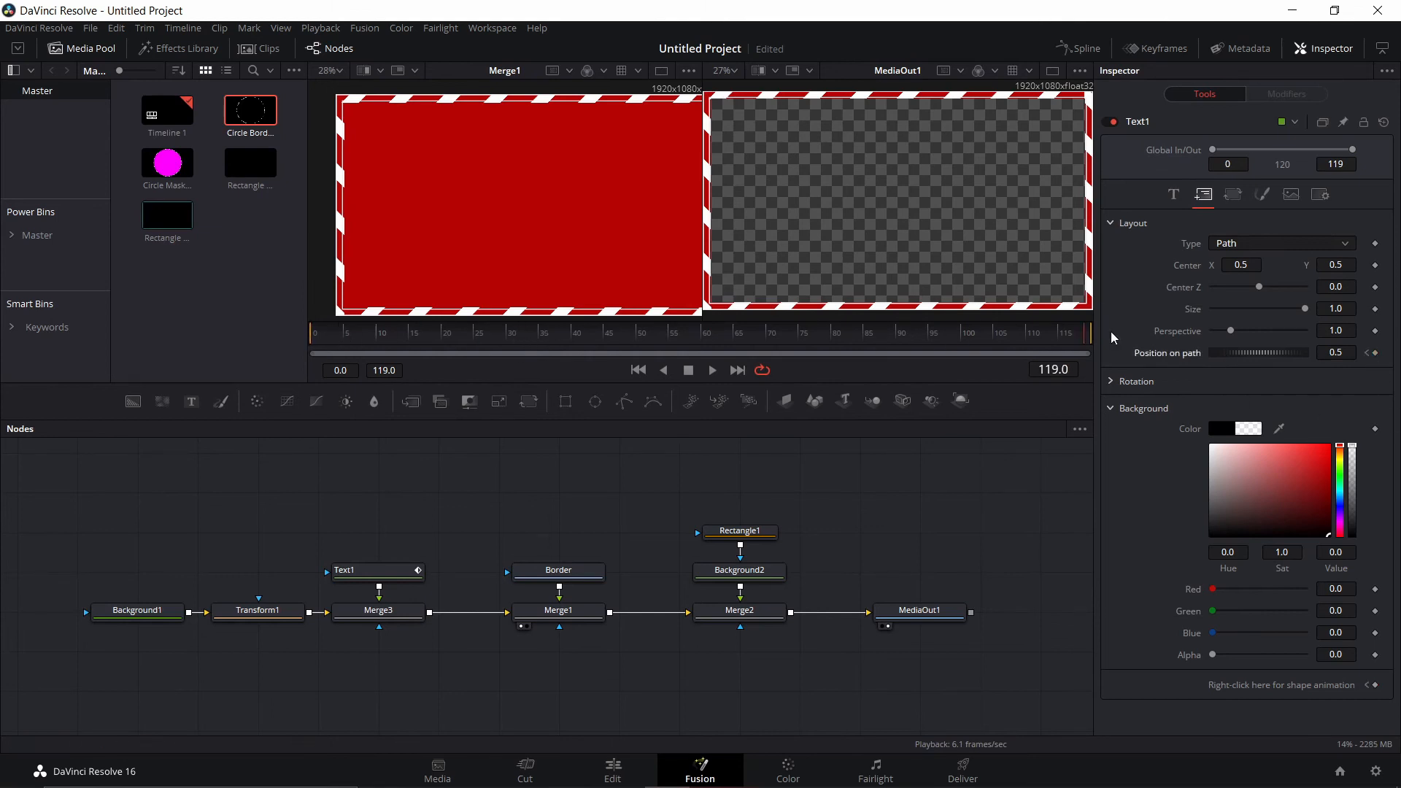
click(1375, 353)
click(1347, 351)
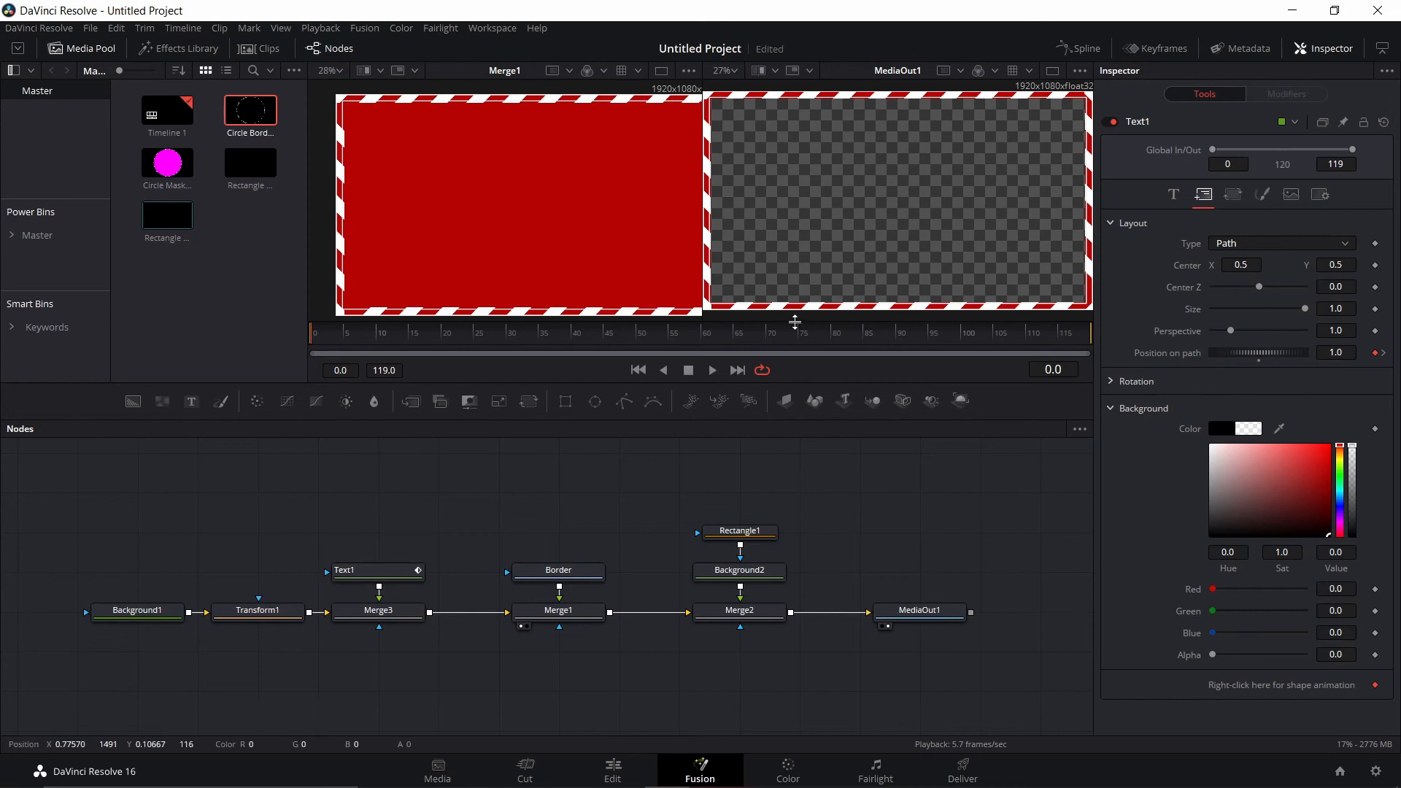
Play back the candy-cane stripe animation around the rectangle.
click(712, 371)
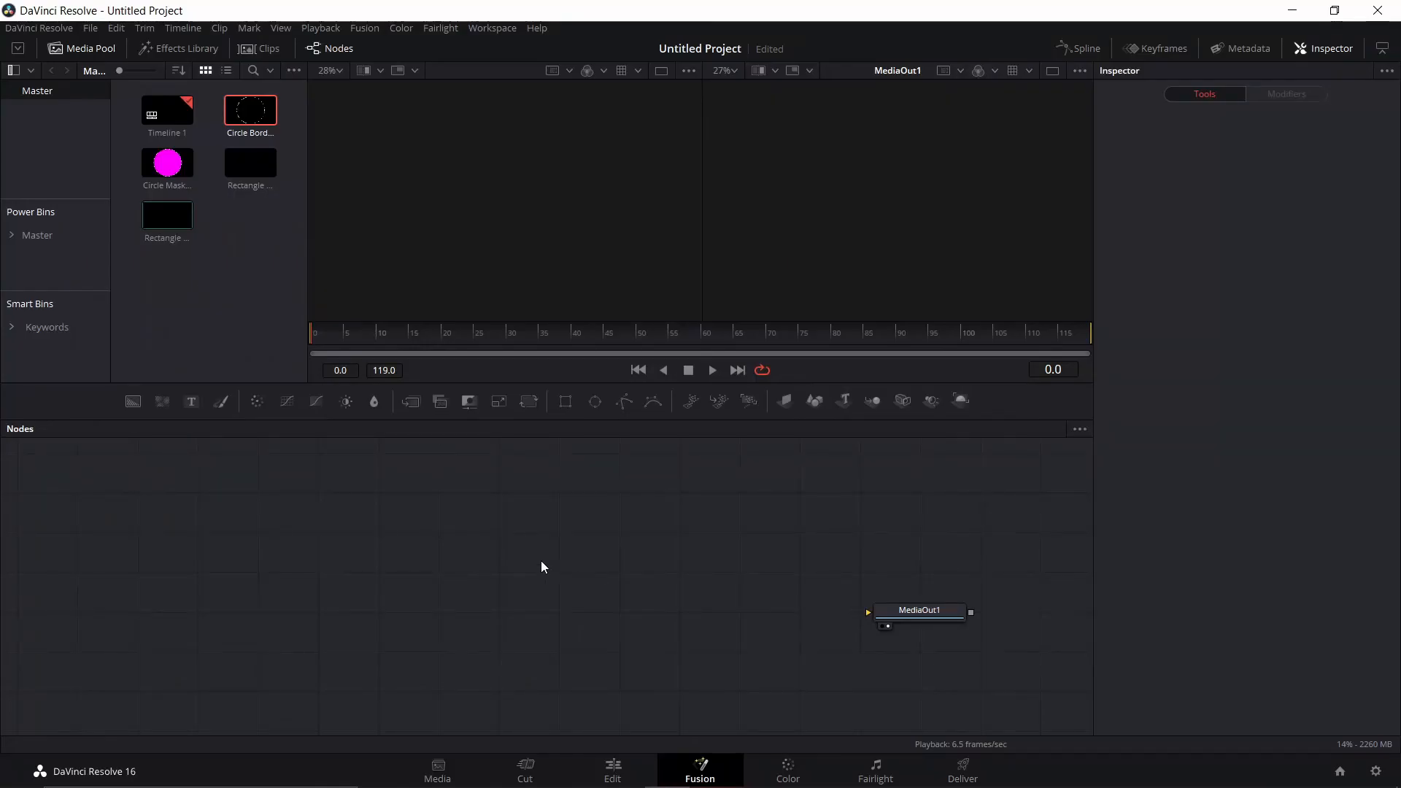
Add the Rectangle Border Solid.png image from the media pool to the empty node graph.
click(167, 231)
drag(167, 231, 299, 593)
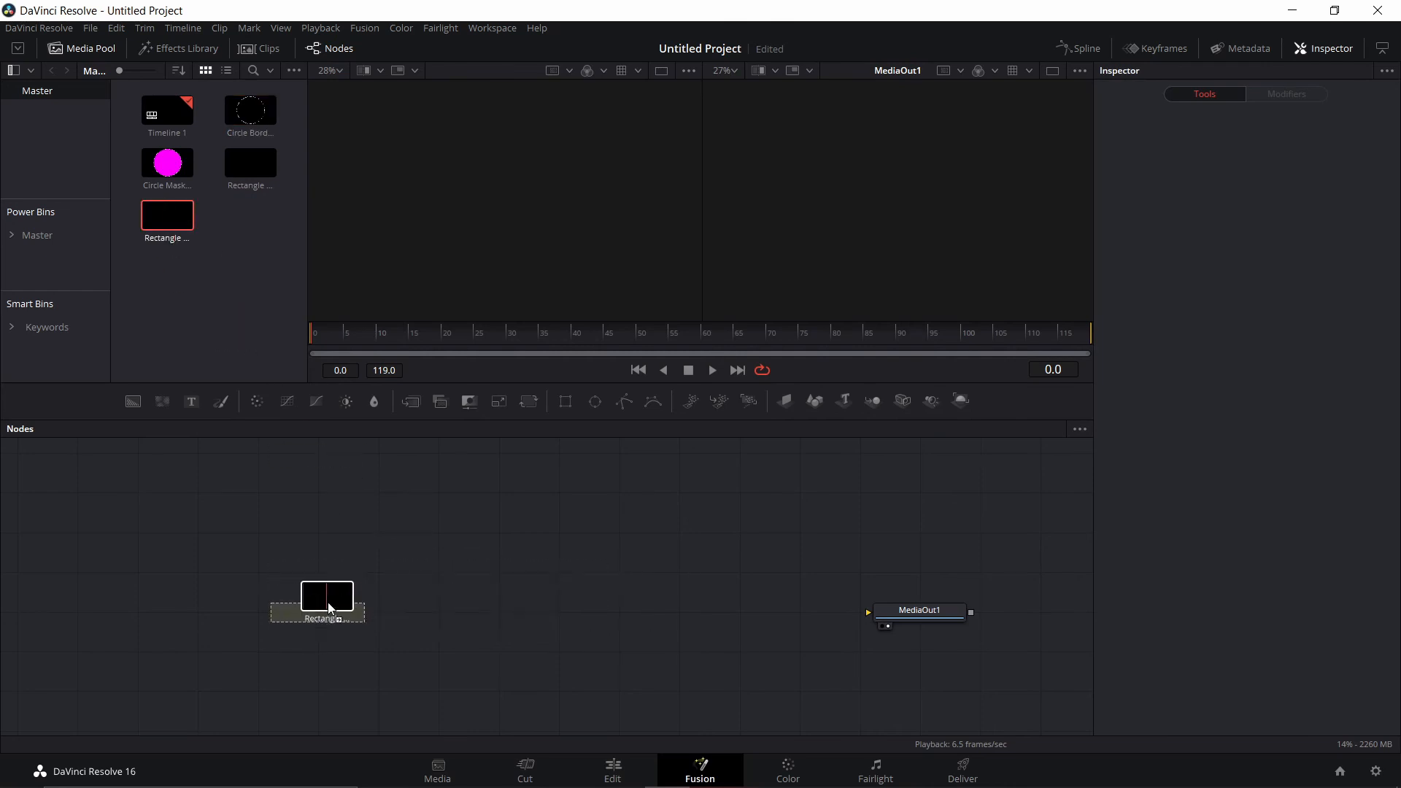
drag(346, 605, 346, 604)
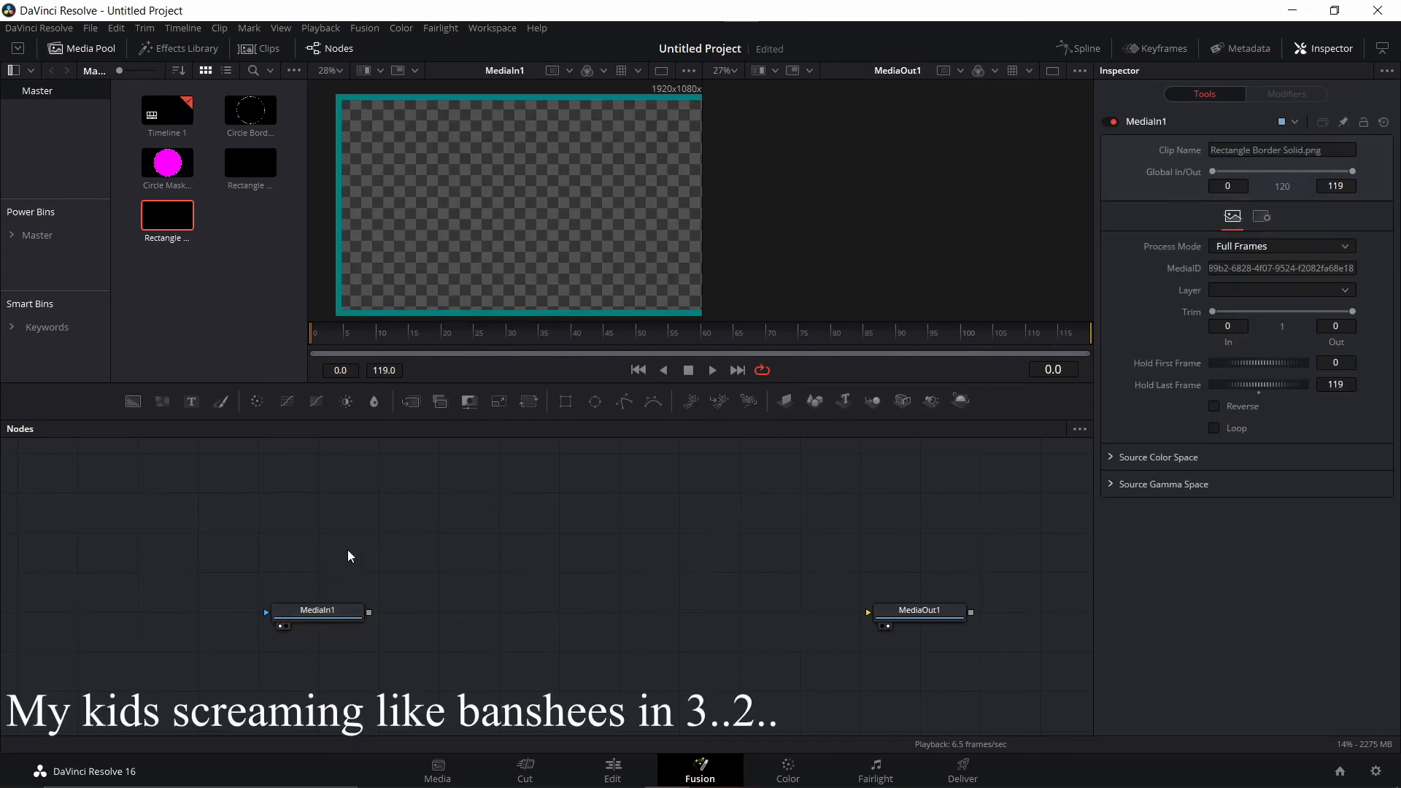
Add FastNoise, Blur, Brightness / Contrast and Background nodes to the node graph, leaving them unconnected.
key(shift+space)
text(FastNoise)
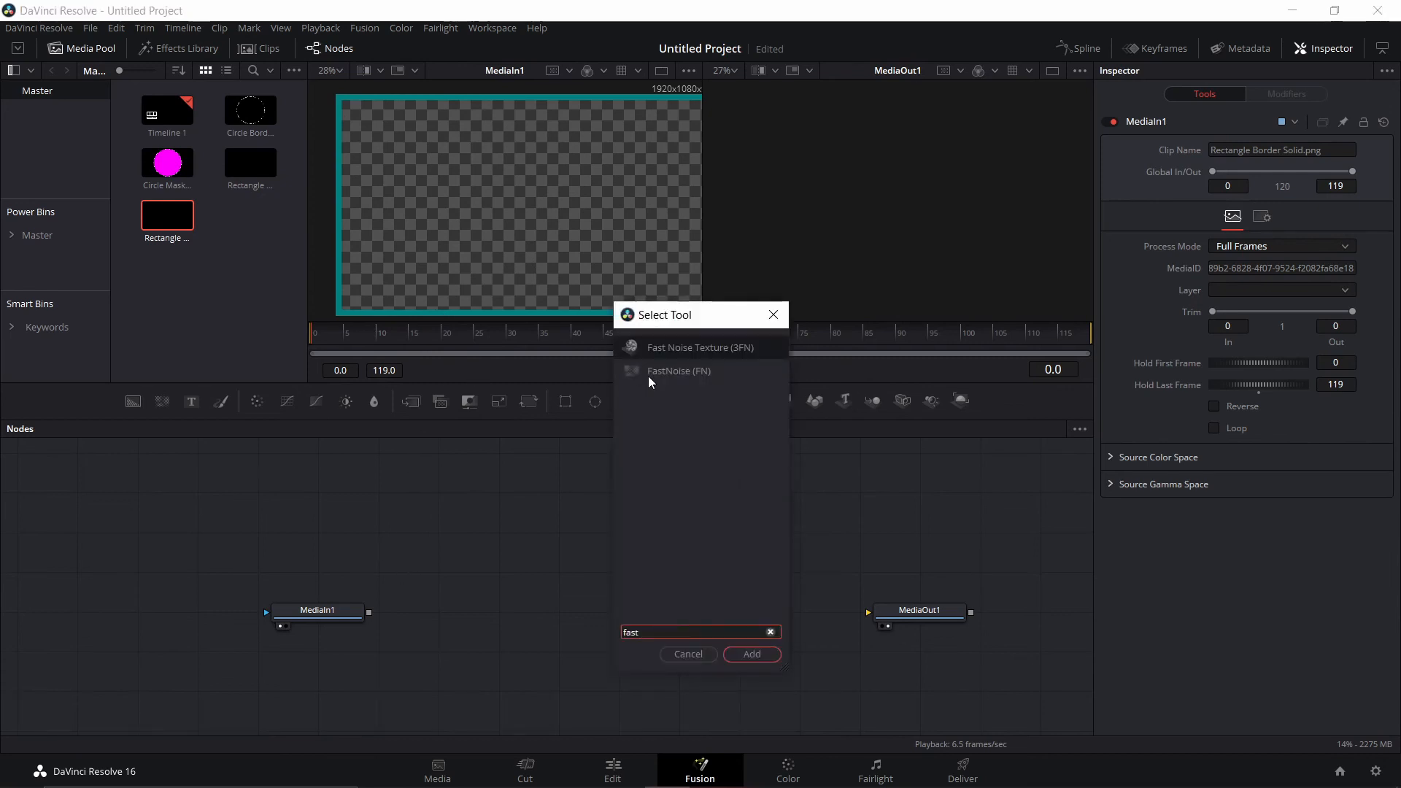
click(747, 655)
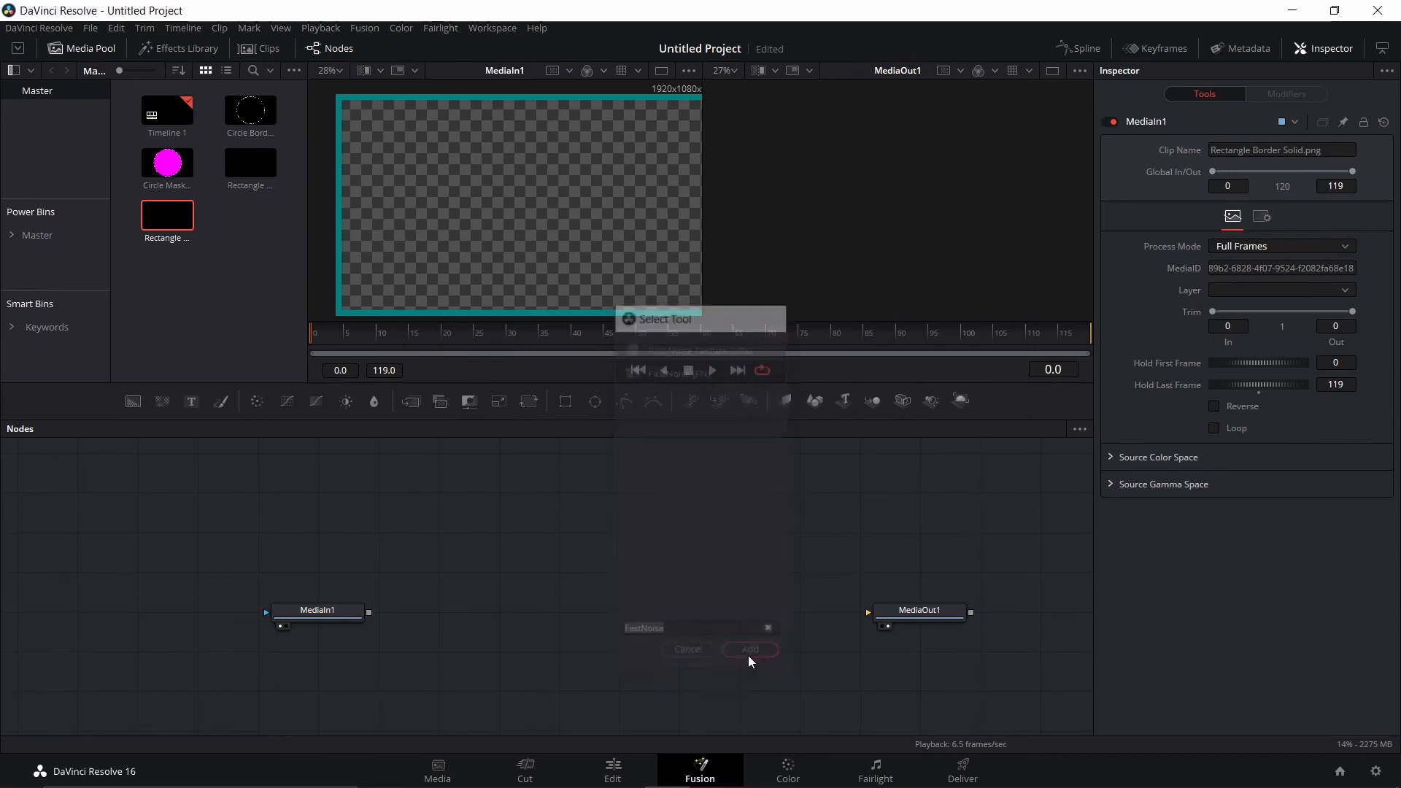
key(shift+space)
text(b)
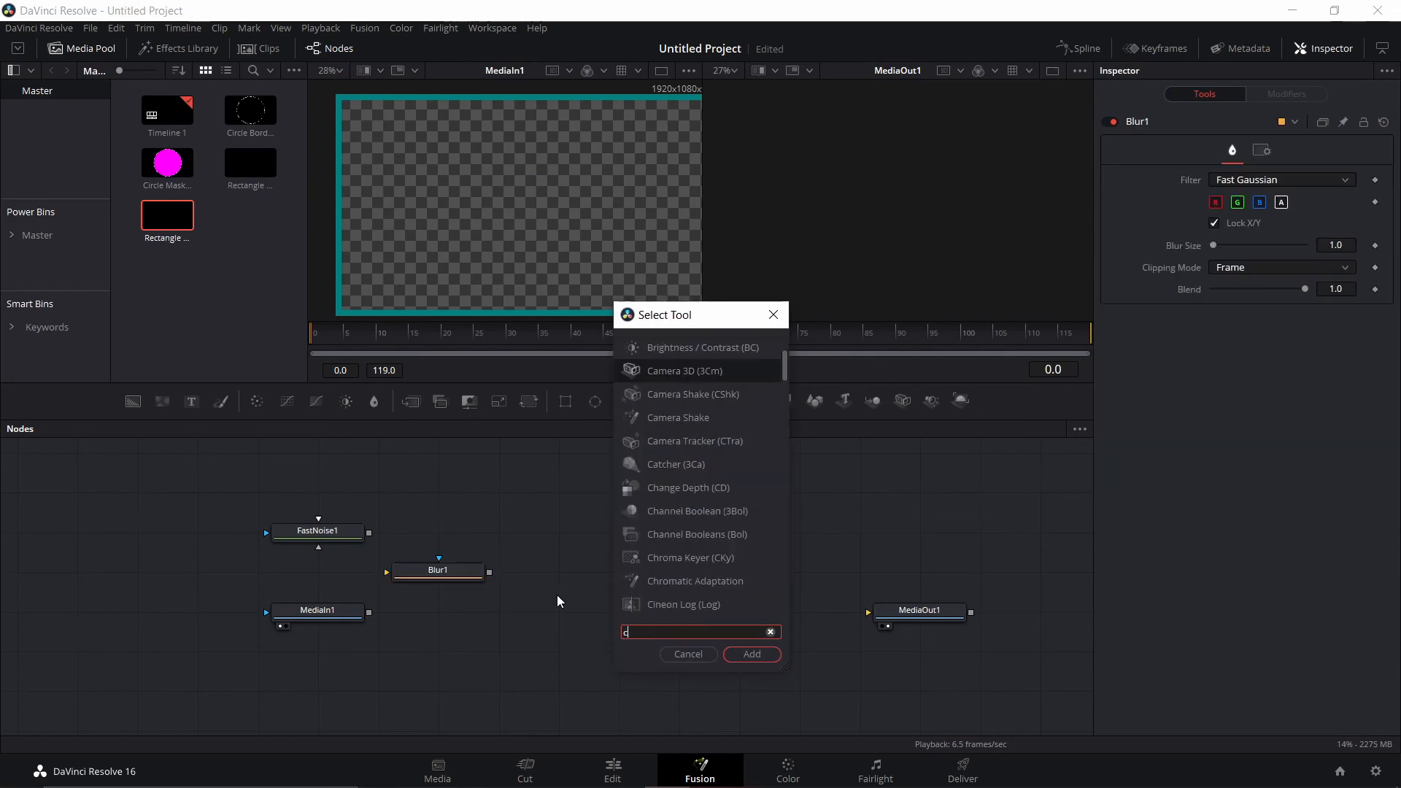
key(BackSpace)
text(bri)
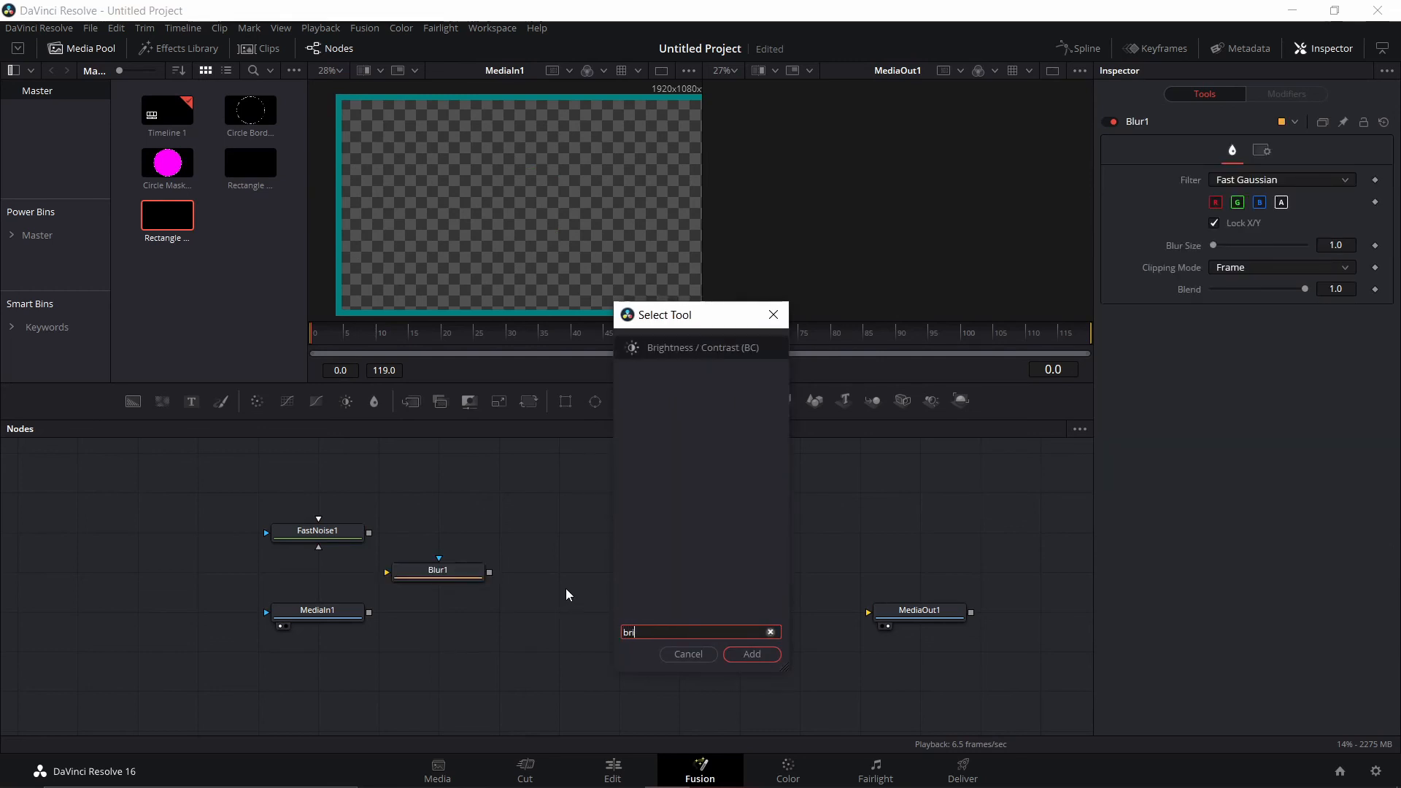
key(Return)
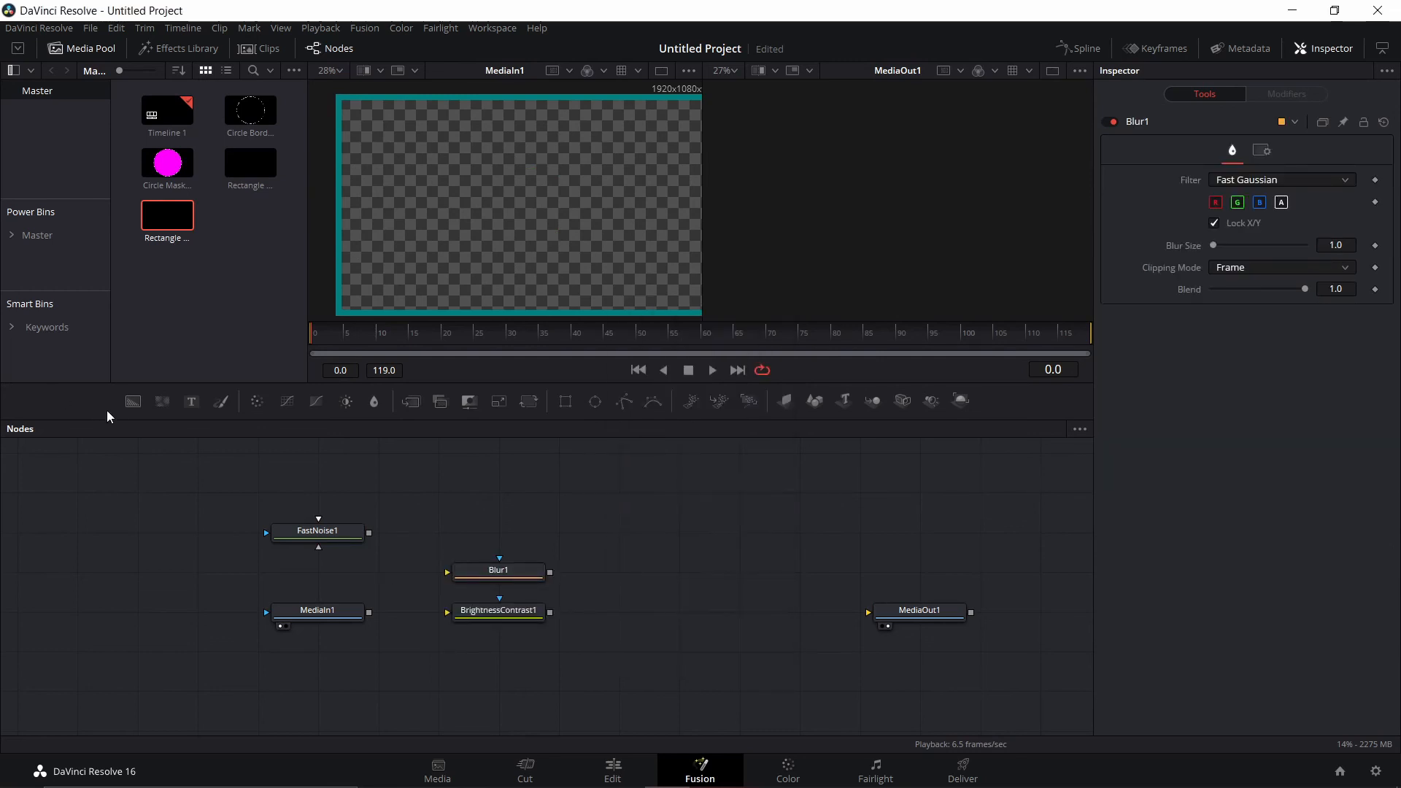
click(132, 401)
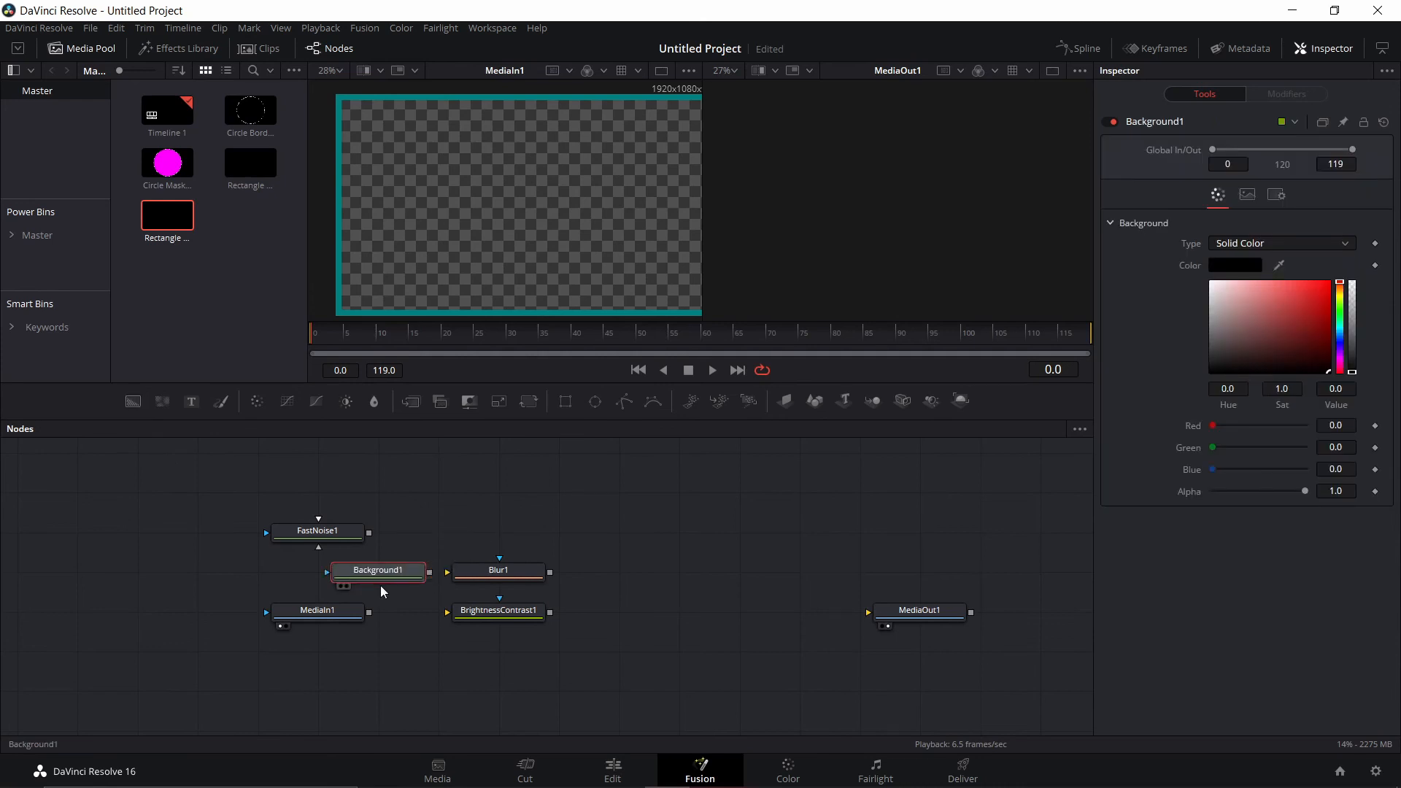
Stack FastNoise1, MediaIn1 and Background1 vertically and feed FastNoise1 into MediaIn1's mask input.
drag(380, 586, 343, 580)
drag(336, 532, 336, 492)
drag(335, 610, 265, 538)
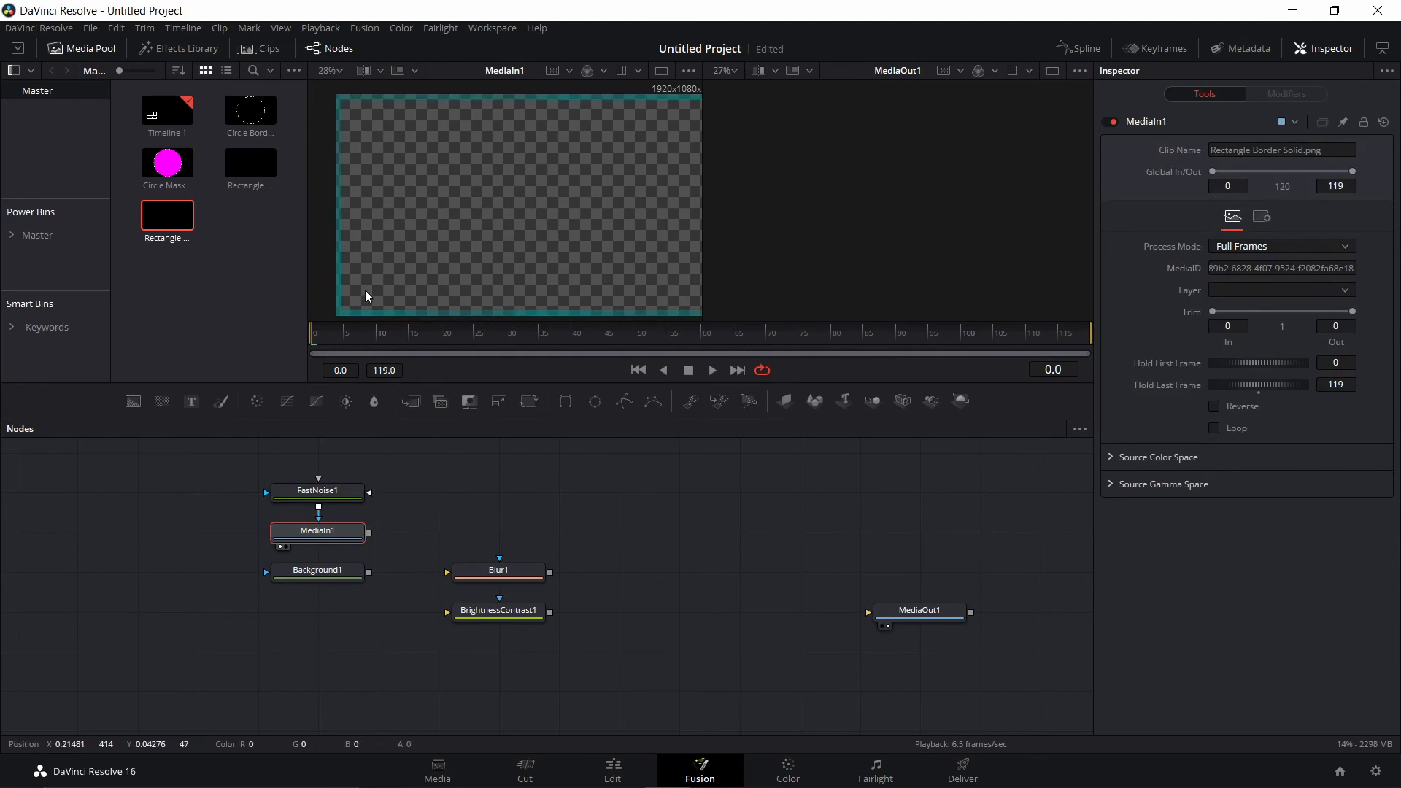
View FastNoise1 and set its detail to 6.54, contrast to 2.33 and brightness to -0.36.
click(280, 507)
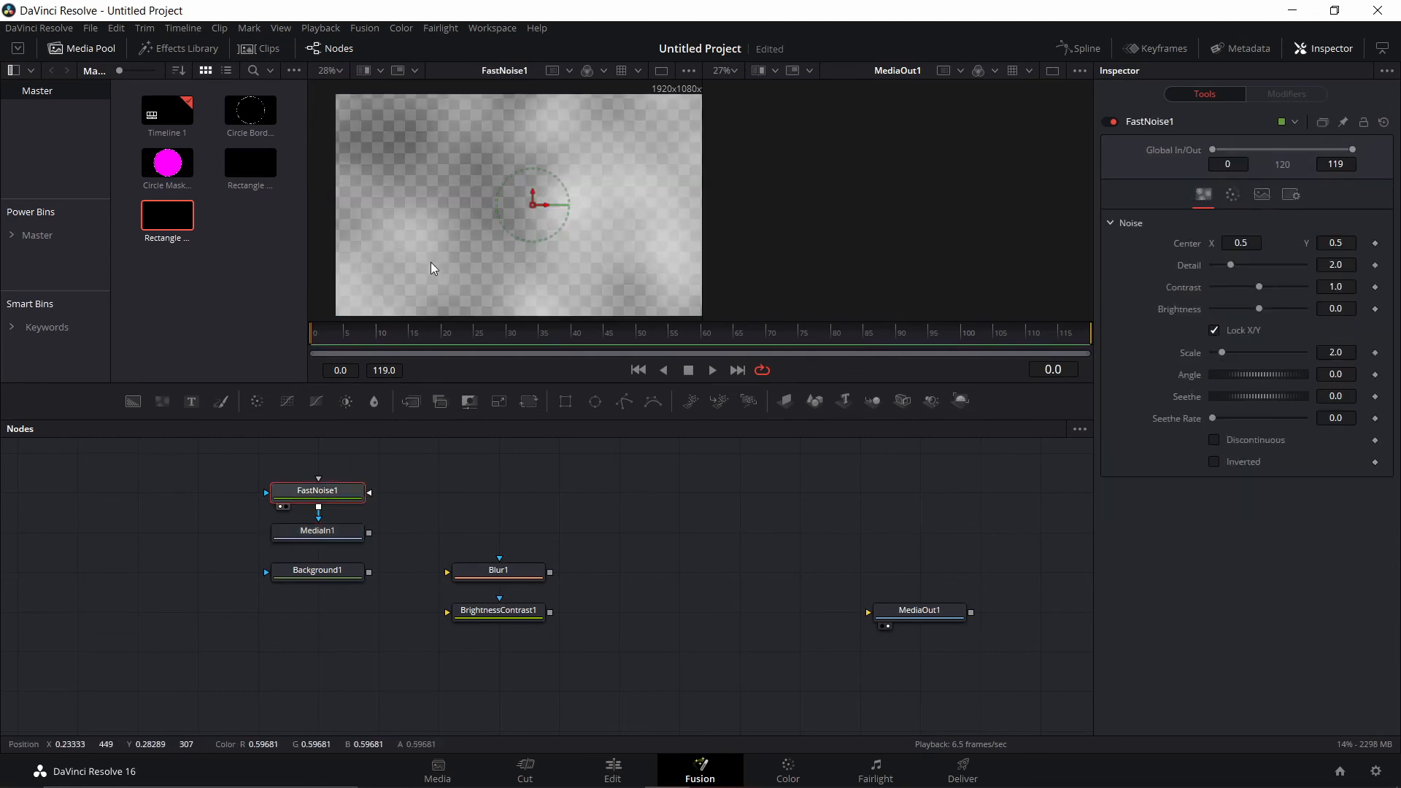
drag(1234, 264, 1299, 274)
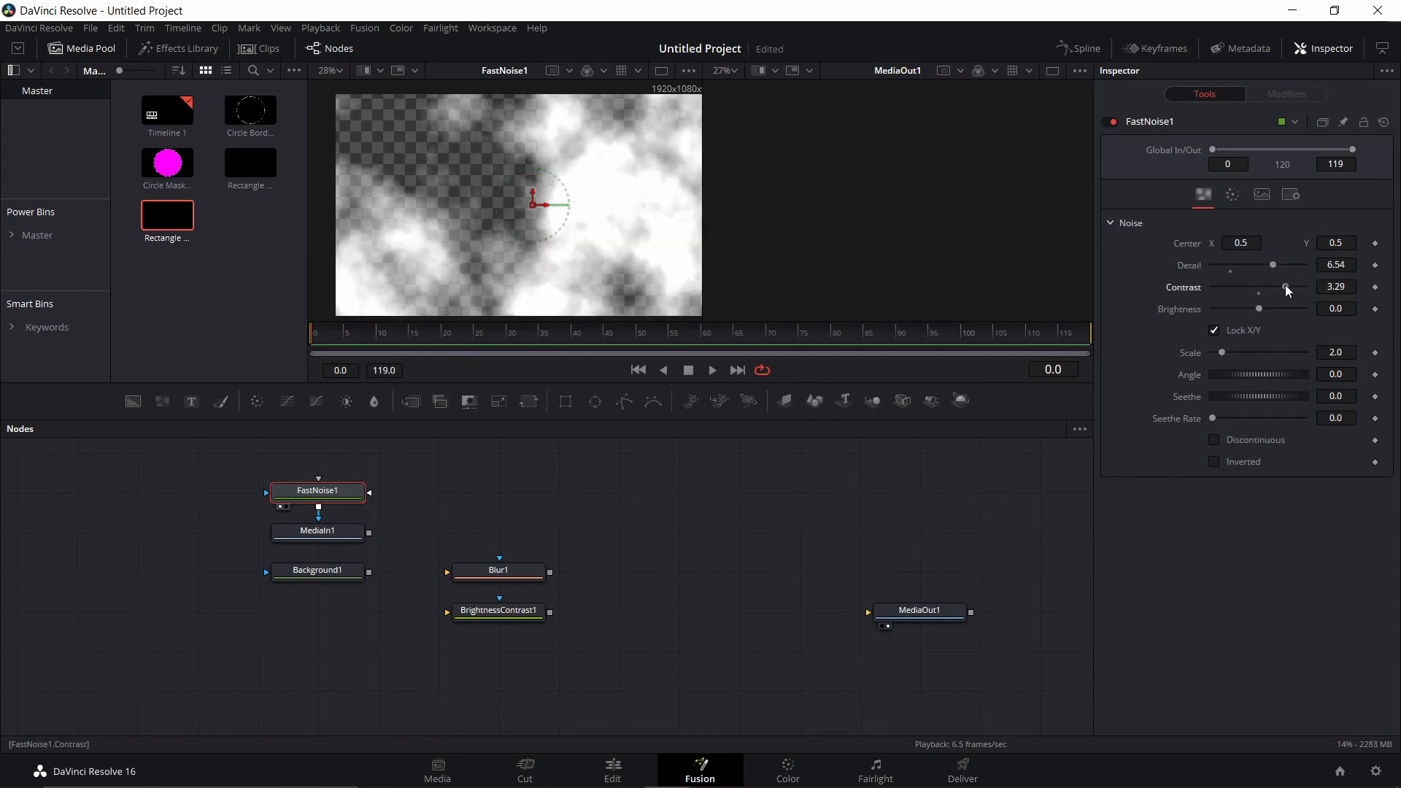
drag(1286, 285, 1272, 285)
drag(1260, 309, 1286, 308)
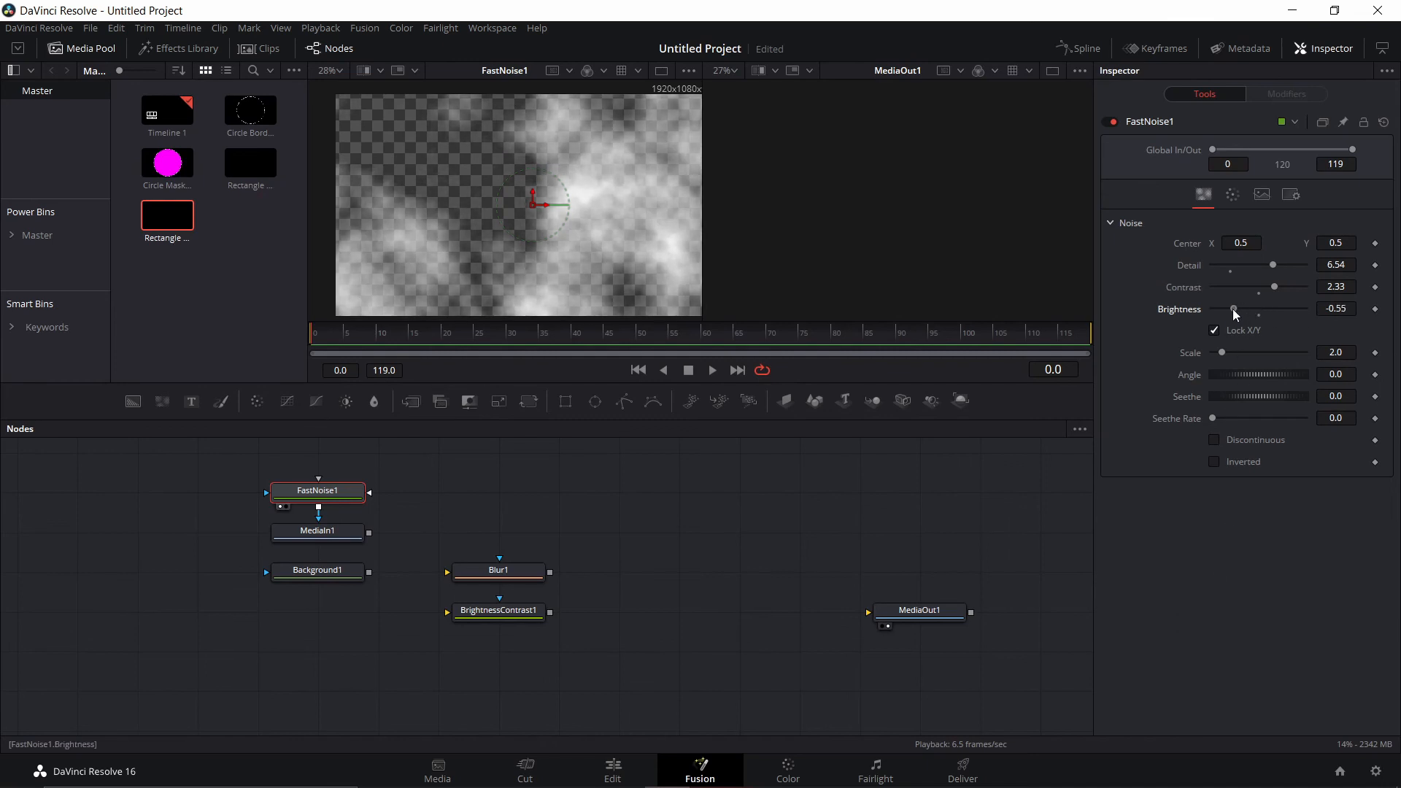
drag(1232, 309, 1245, 309)
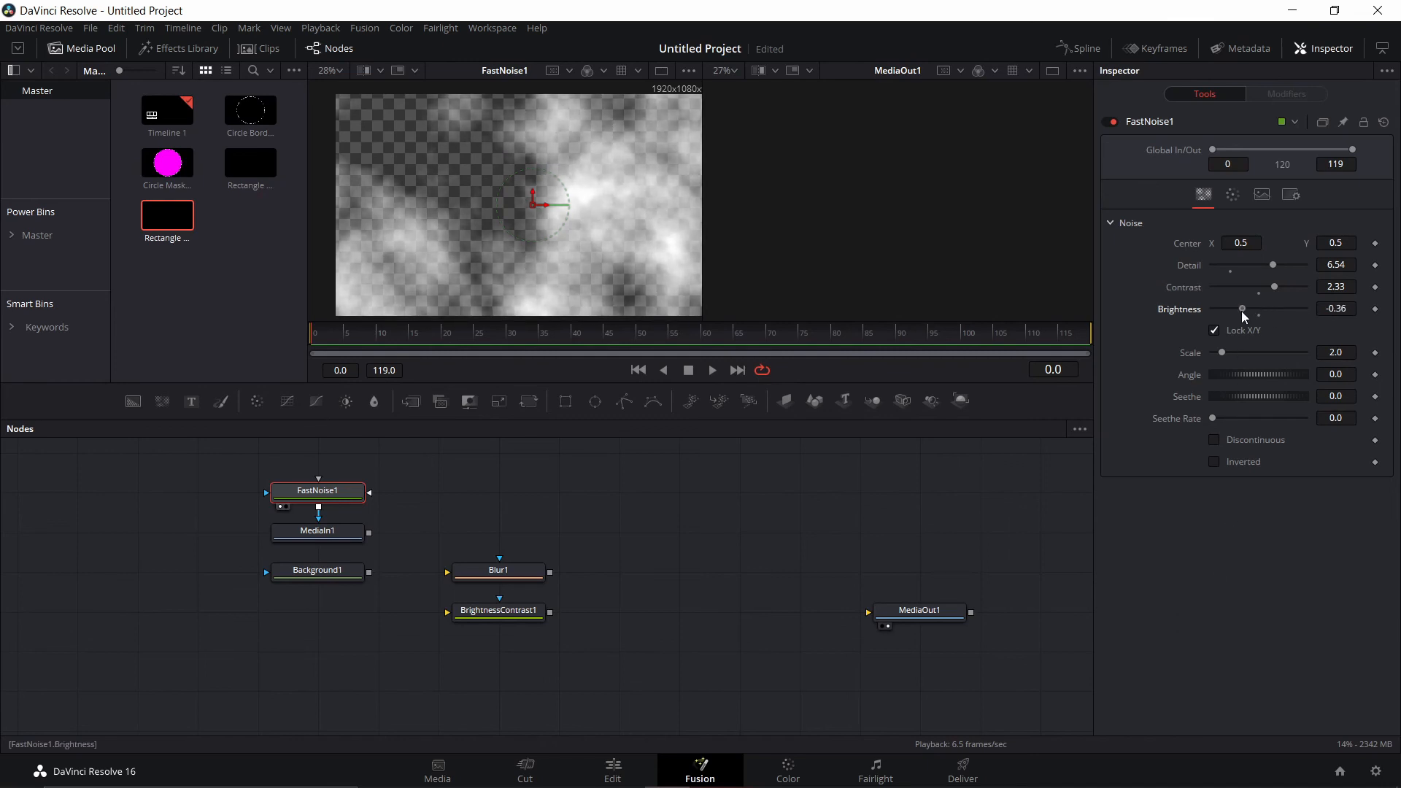
Mask Background1 with MediaIn1, then chain Background1 through Blur1 and BrightnessContrast1 to MediaOut1.
click(364, 538)
drag(369, 533, 265, 576)
drag(369, 533, 266, 572)
drag(499, 570, 318, 610)
drag(369, 572, 267, 616)
drag(448, 610, 408, 612)
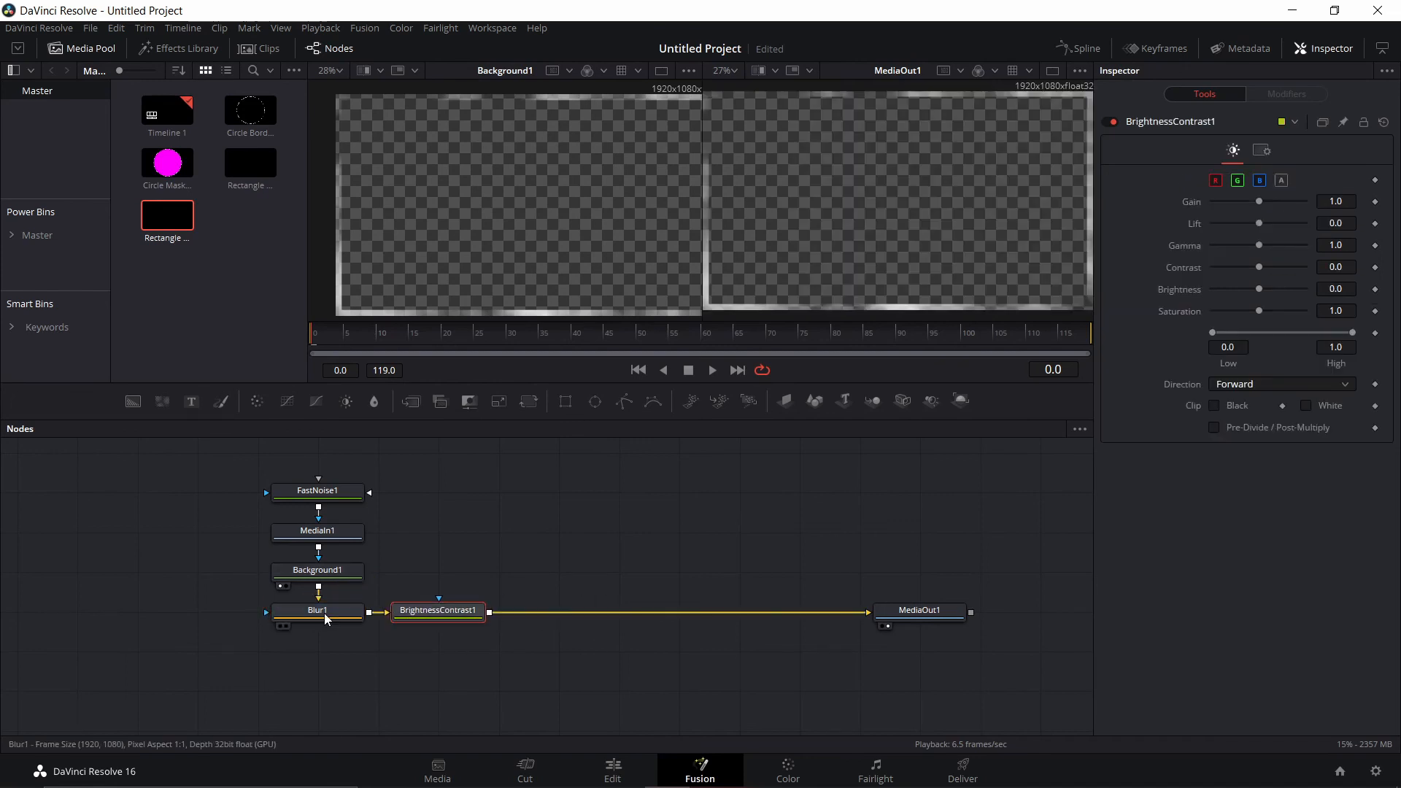
Set Blur1's blur size to 52.8 and BrightnessContrast1's gain to 4.11 for a bright glow.
click(325, 619)
drag(1216, 245, 1263, 252)
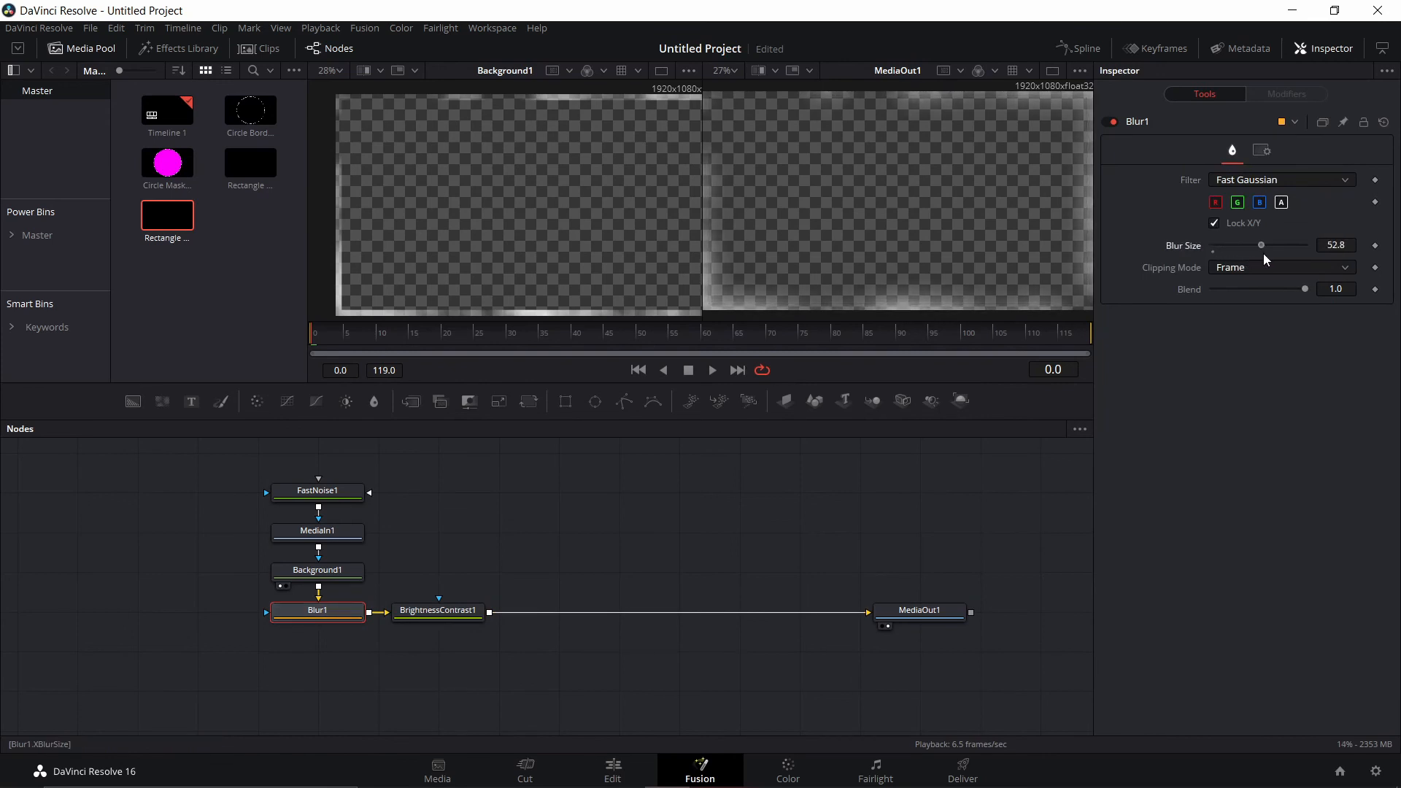
click(449, 610)
drag(1258, 201, 1295, 200)
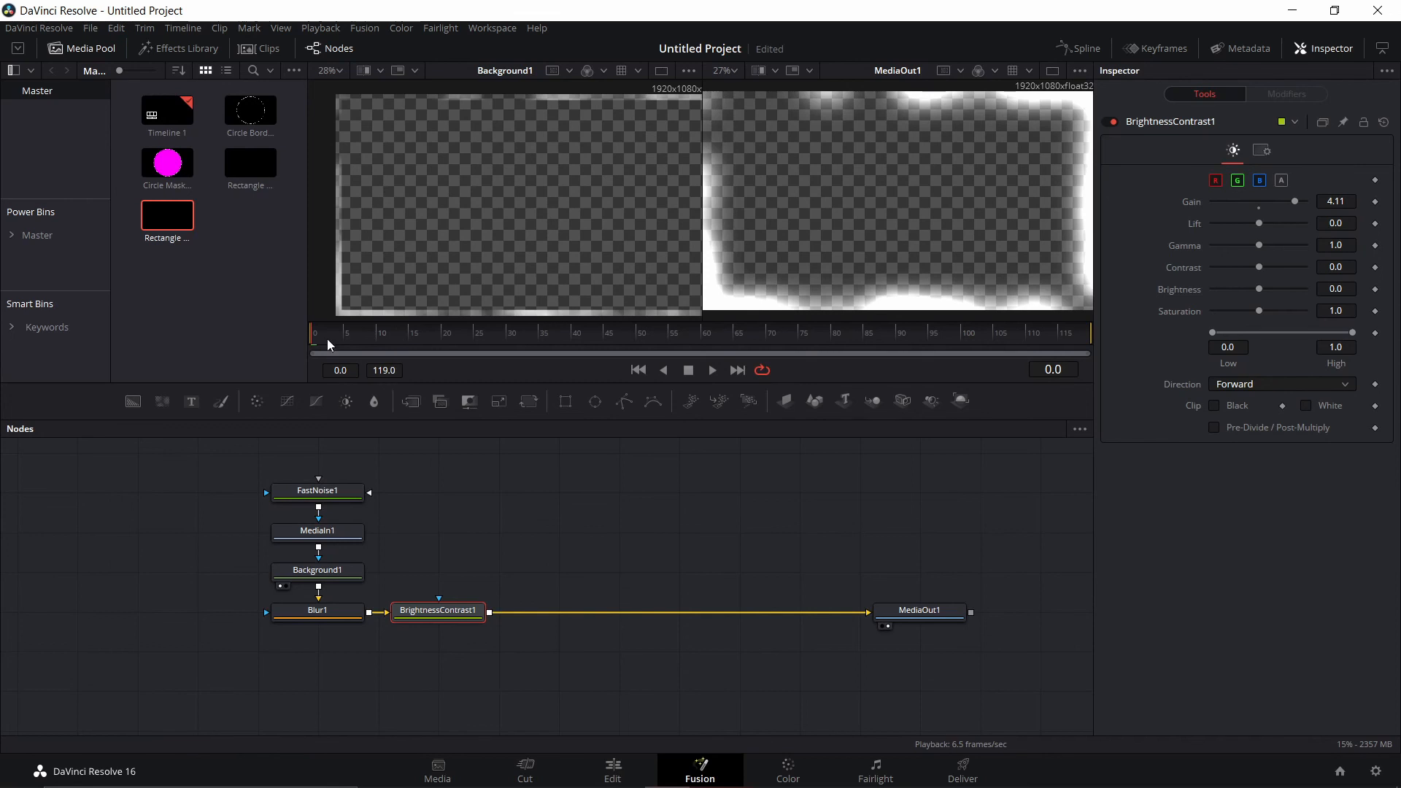
Keyframe FastNoise1's seethe from 0.0 at frame 0 to 5.094 at frame 119 and play the animation.
click(341, 495)
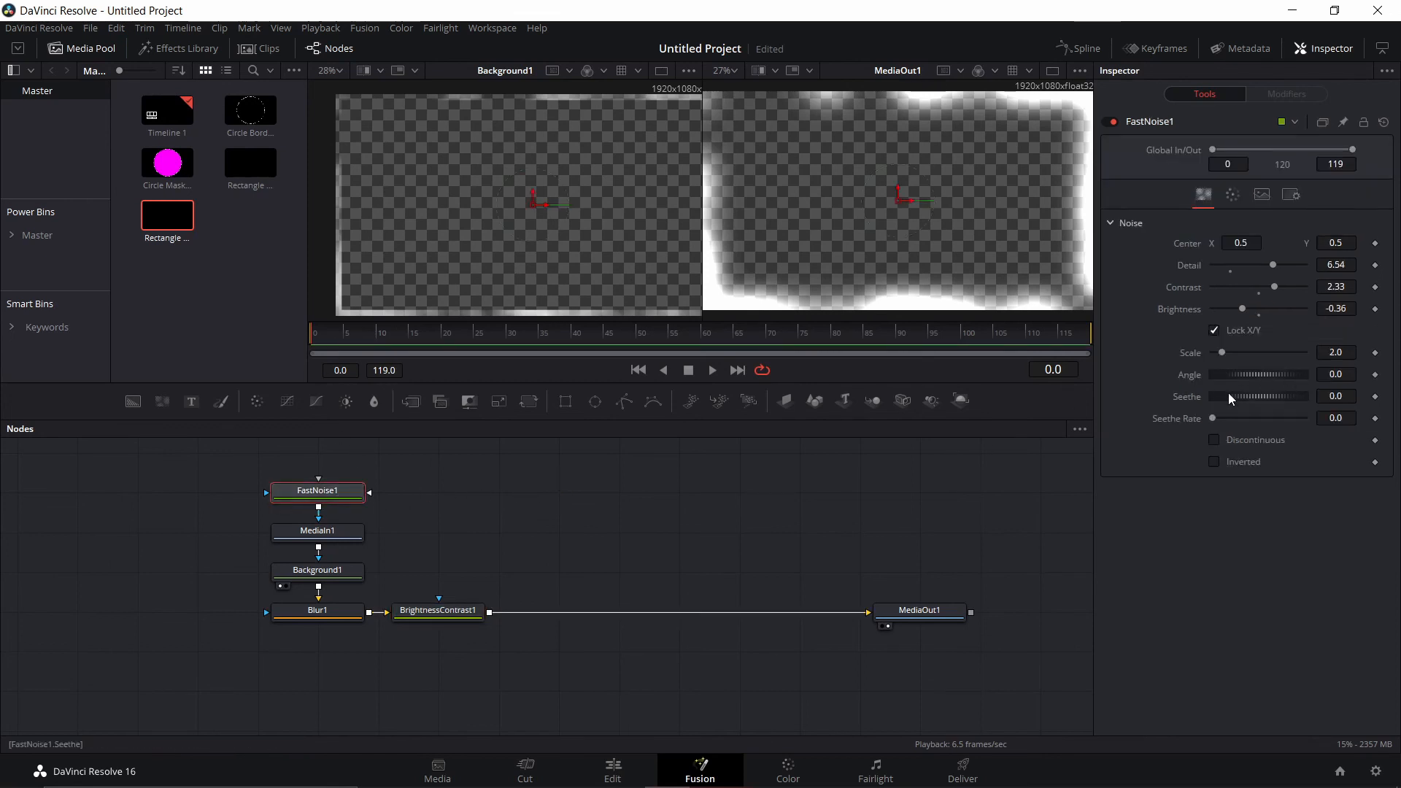
click(1377, 397)
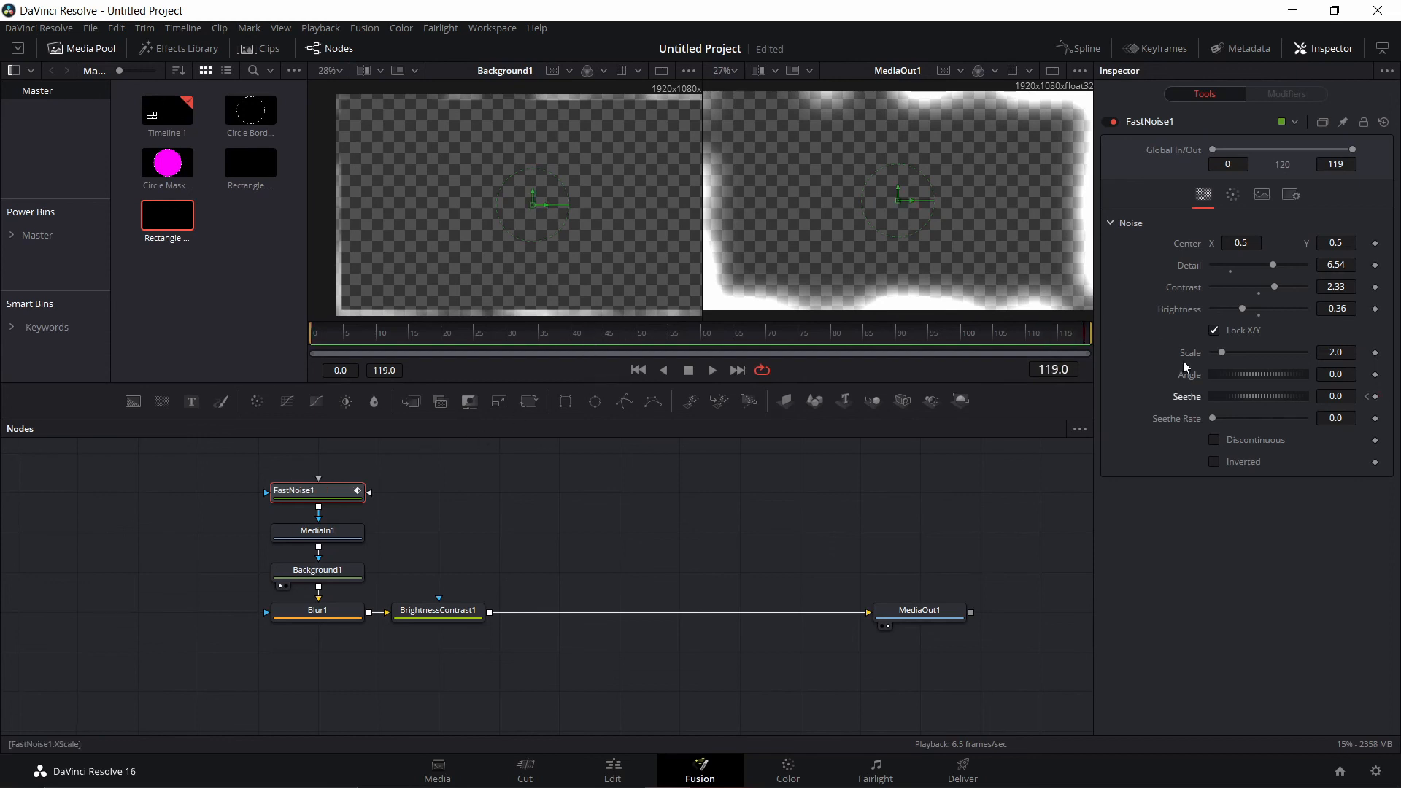
mouse_move(1275, 401)
mouse_down()
mouse_move(1295, 396)
mouse_move(1207, 393)
mouse_move(1280, 396)
mouse_up()
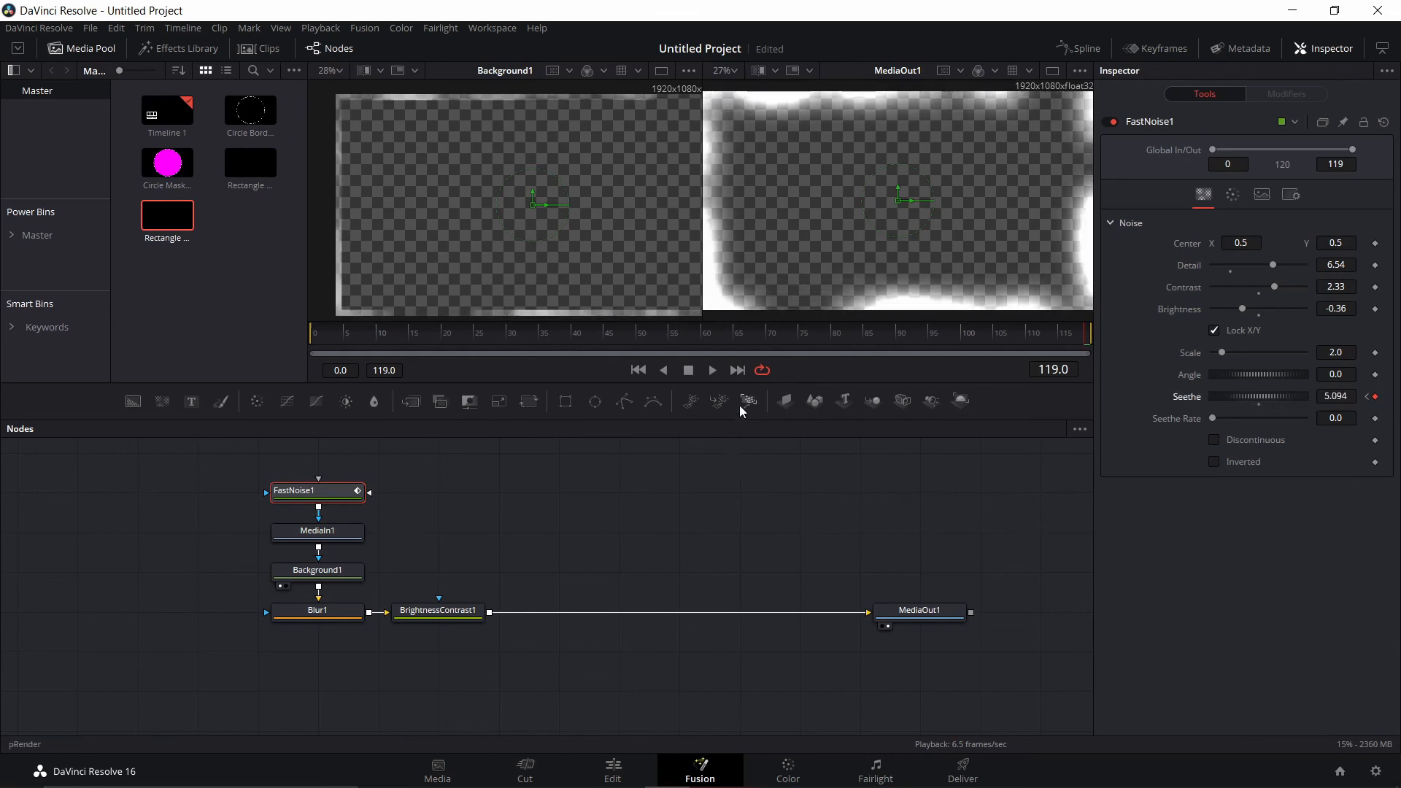
click(713, 375)
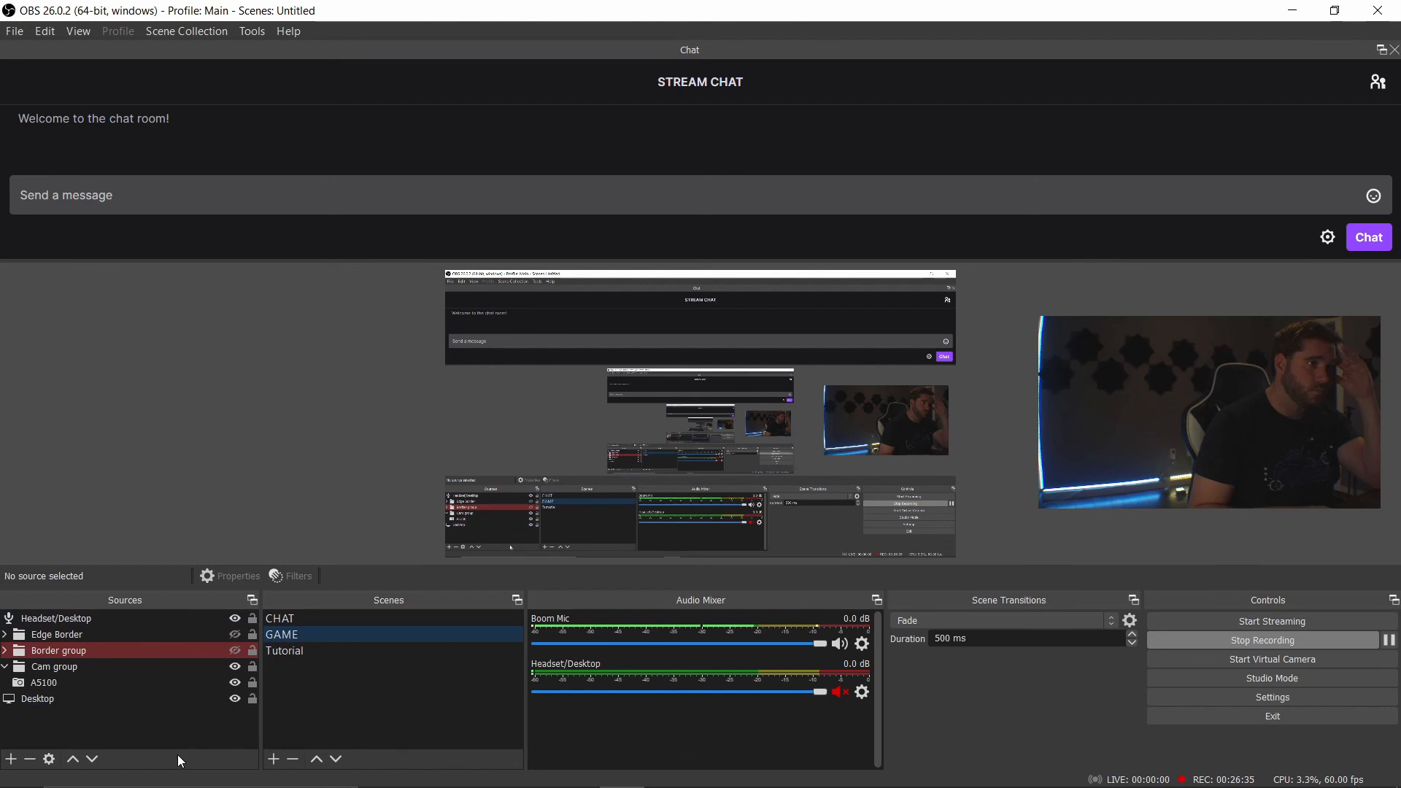
Switch to OBS and add a looping Media Source using Untitled00000000.webm from the Downloads folder.
right_click(160, 729)
mouse_move(226, 617)
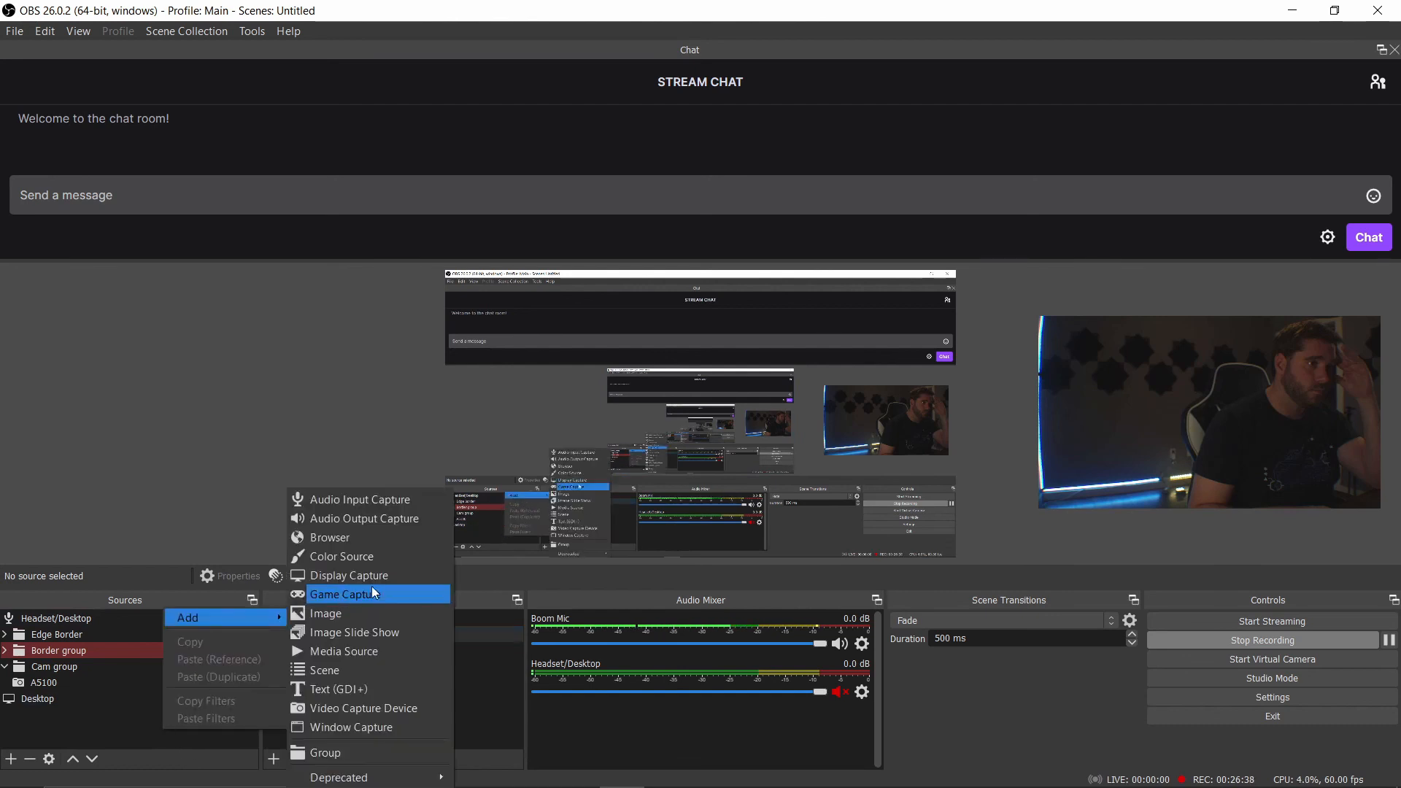
click(384, 651)
click(733, 501)
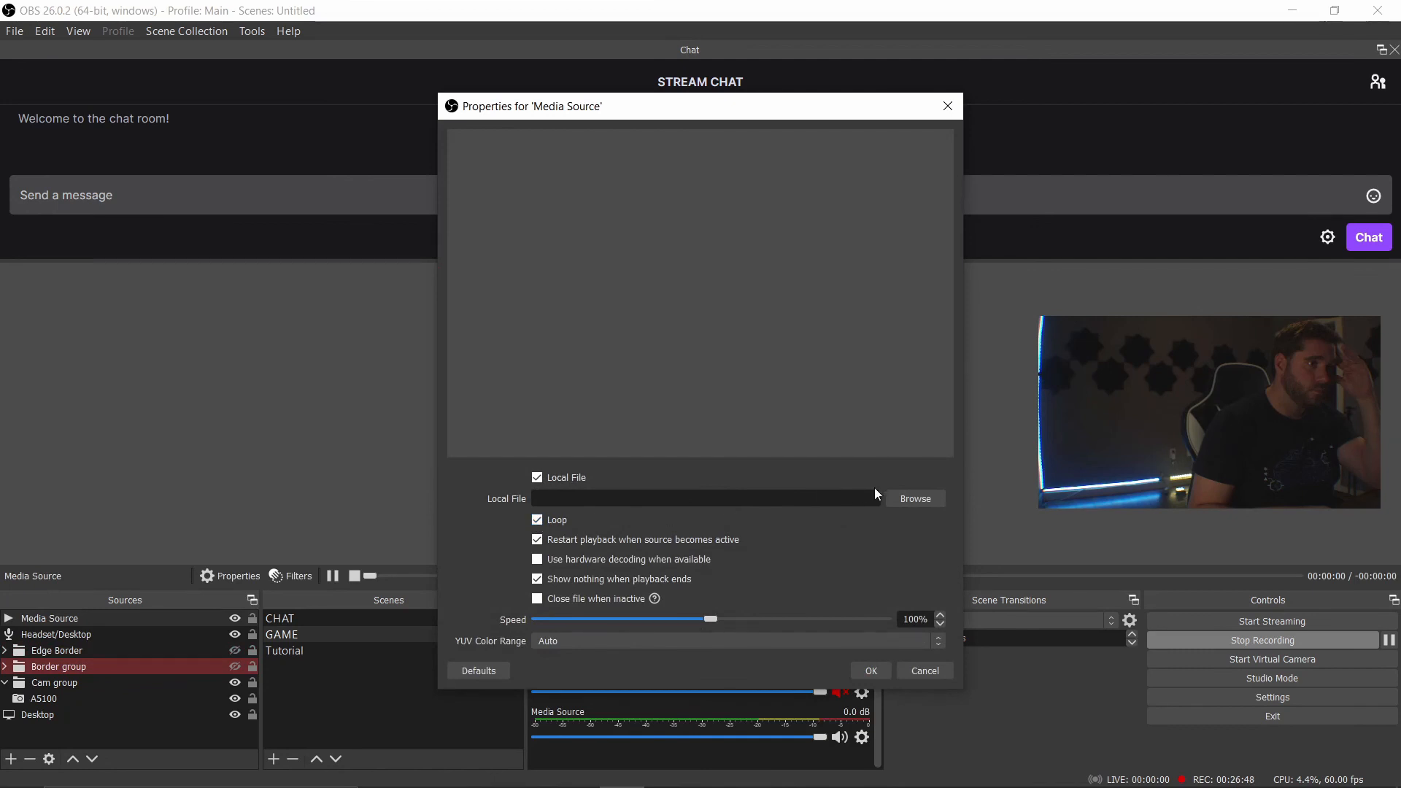
click(913, 500)
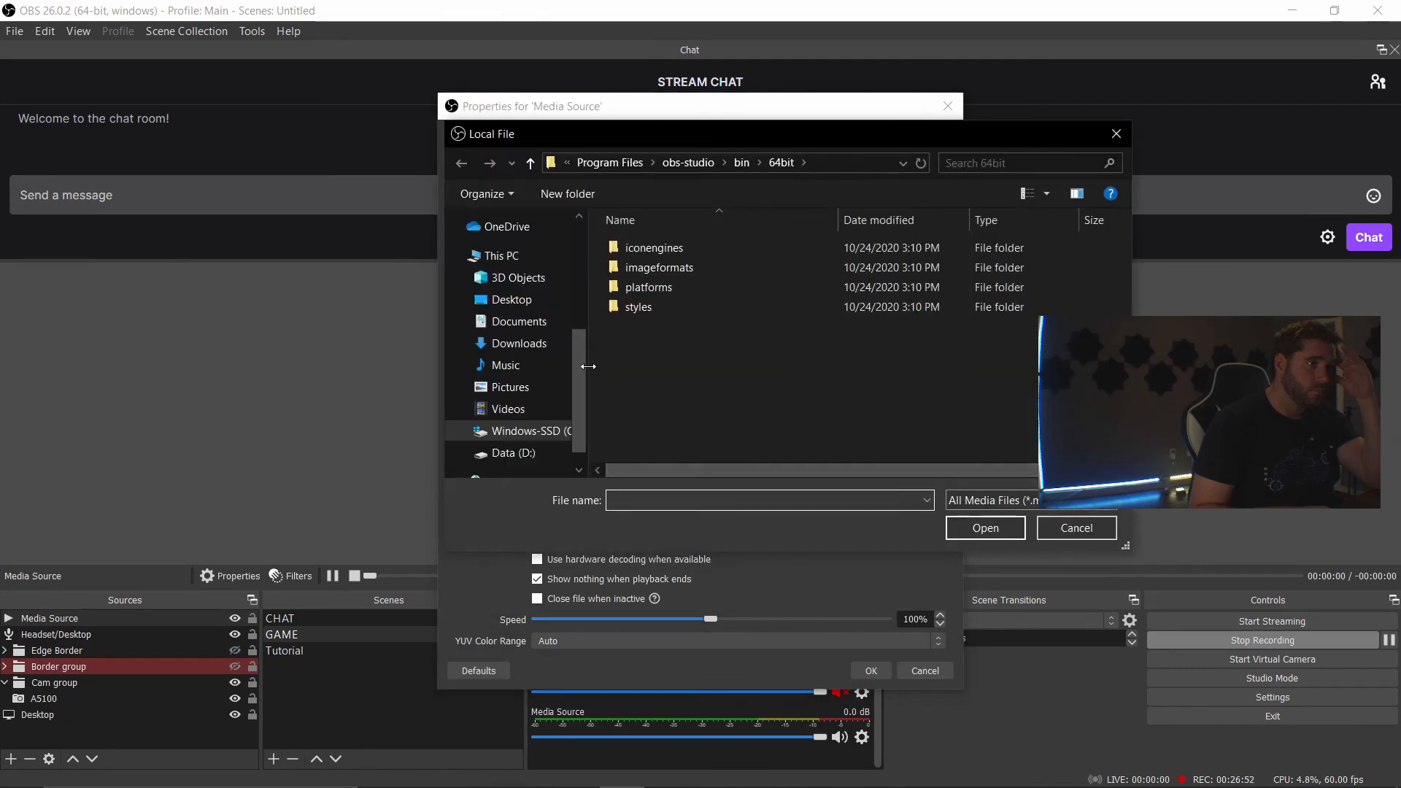
scroll(589, 392, down, 1)
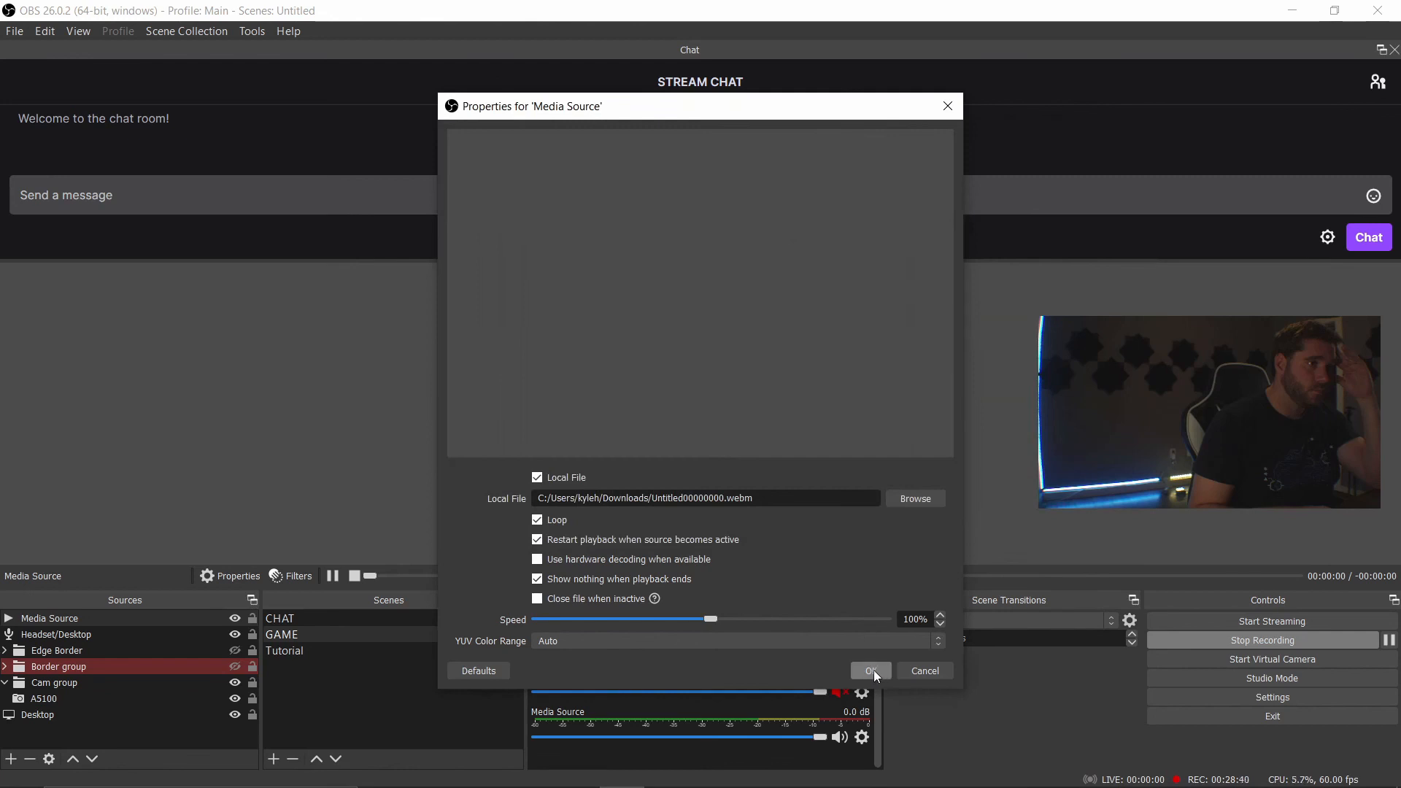
click(870, 670)
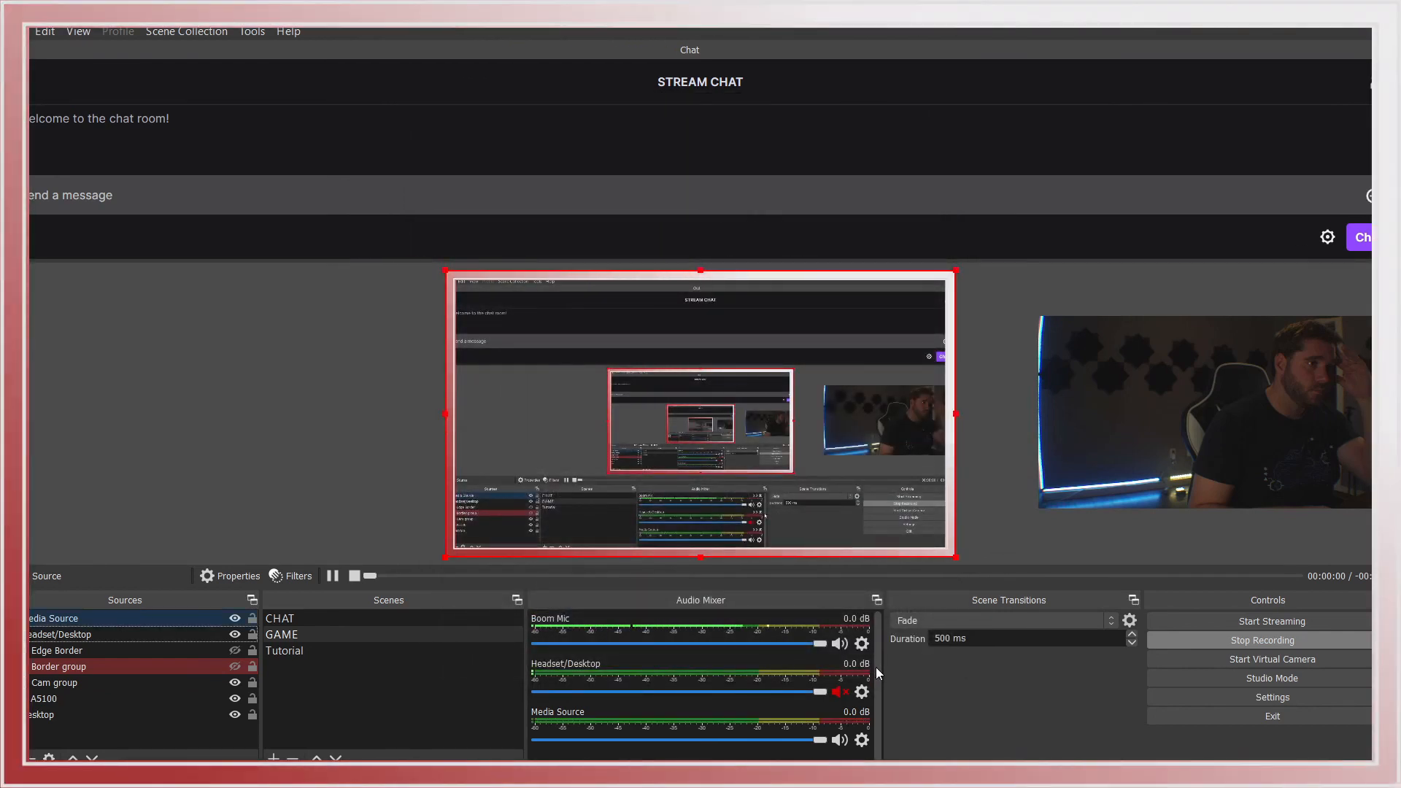
Shrink the border Media Source so that it frames the webcam image, and deselect it.
drag(443, 561, 868, 382)
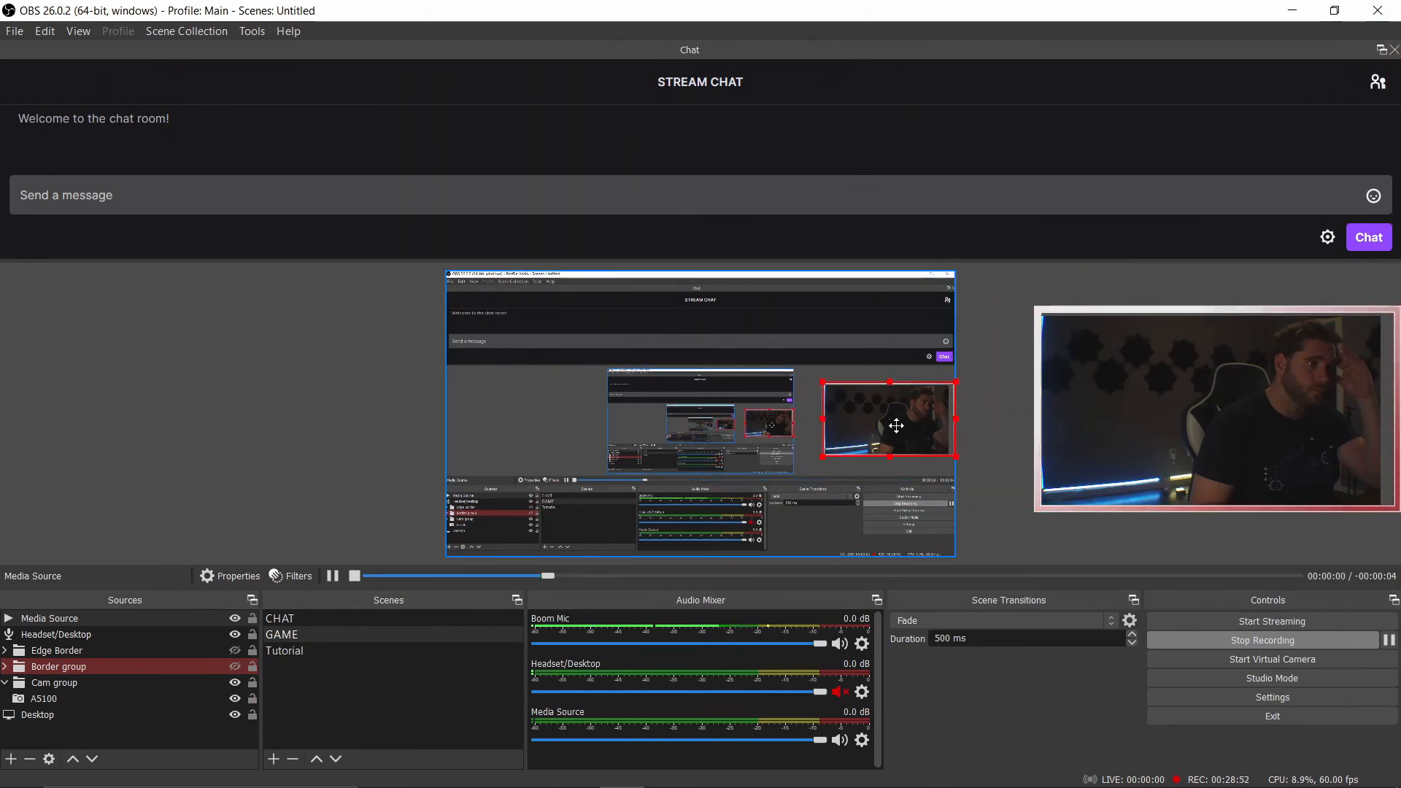
click(872, 337)
click(870, 331)
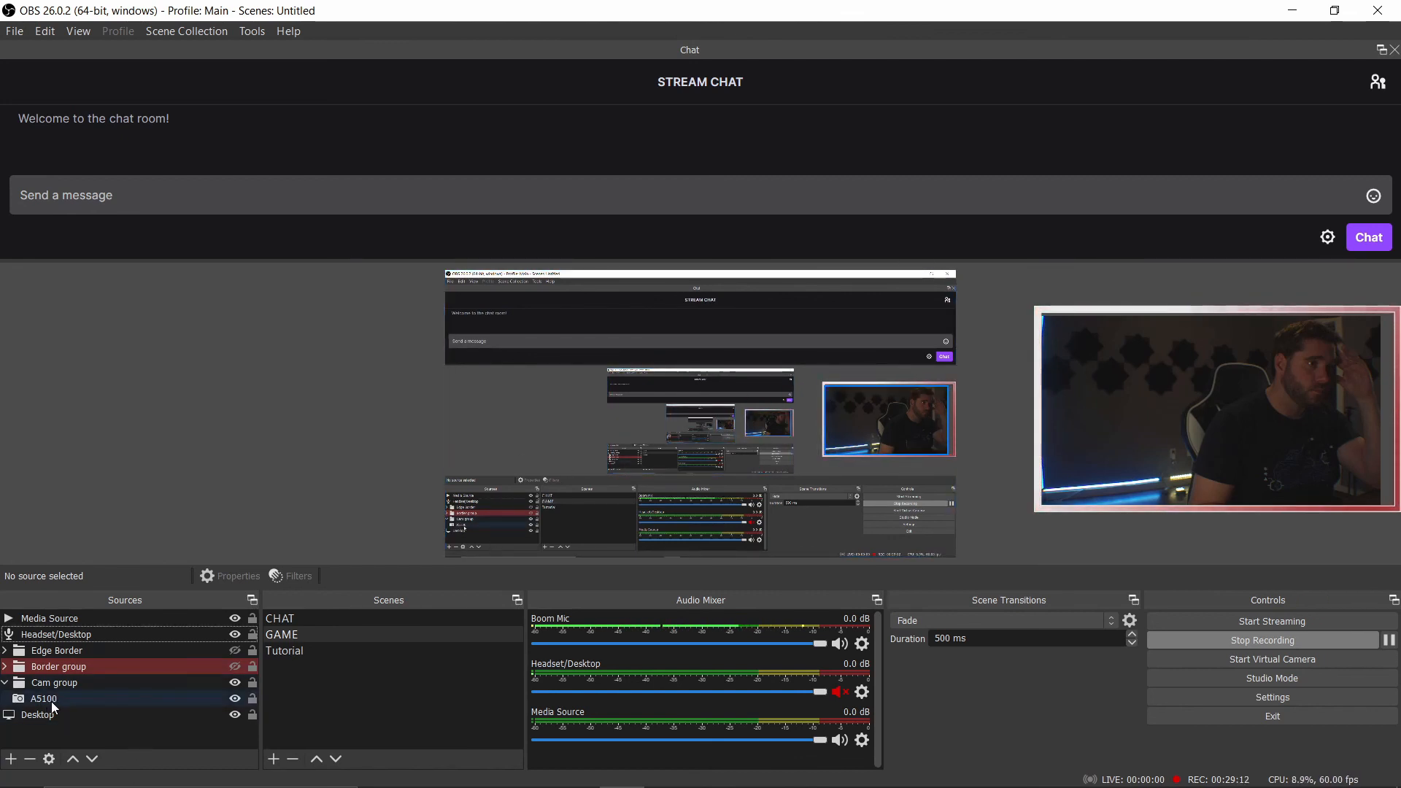
right_click(93, 730)
mouse_move(155, 617)
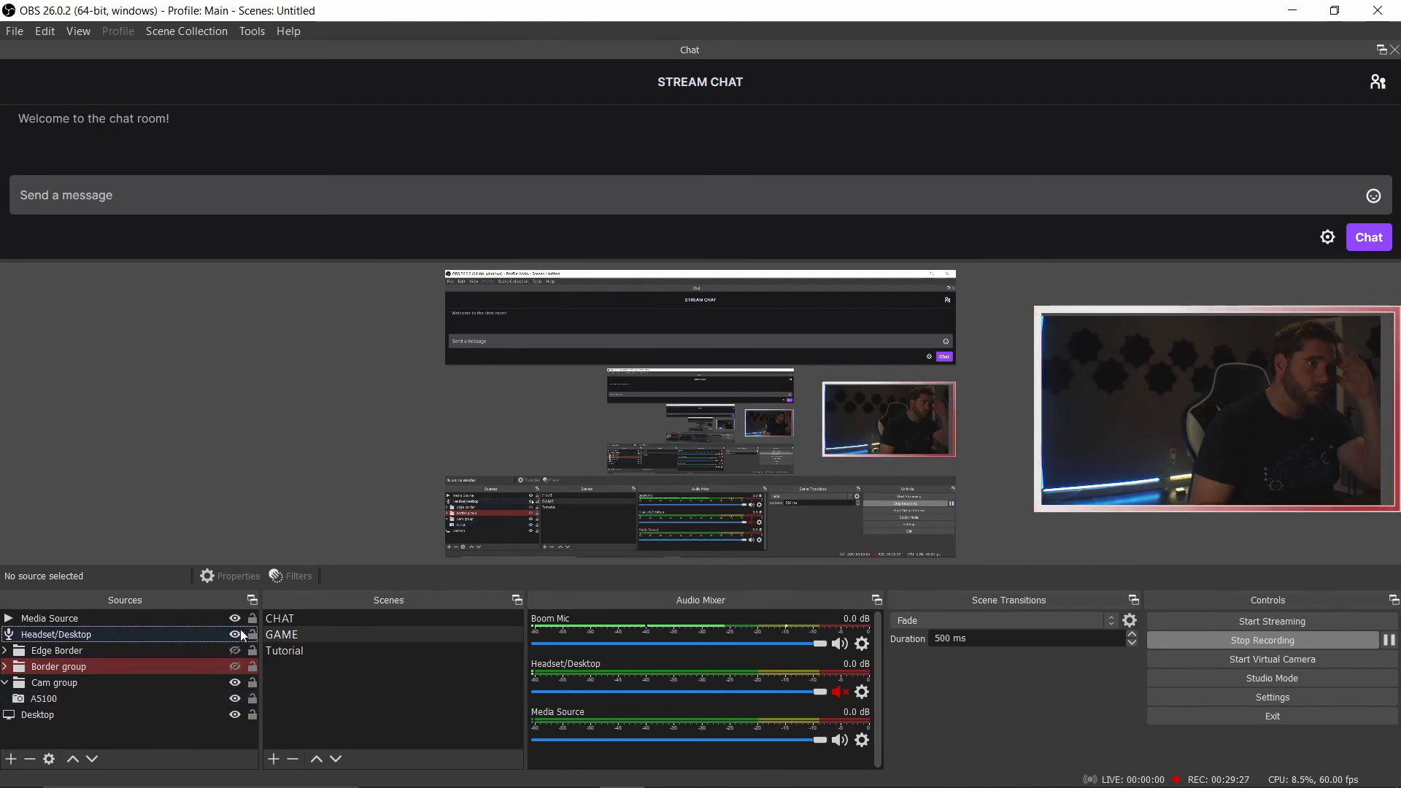
click(280, 620)
Add an Image Mask/Blend filter to Cam group, using Circle Mask.png as an Alpha Mask (Color Channel).
right_click(62, 683)
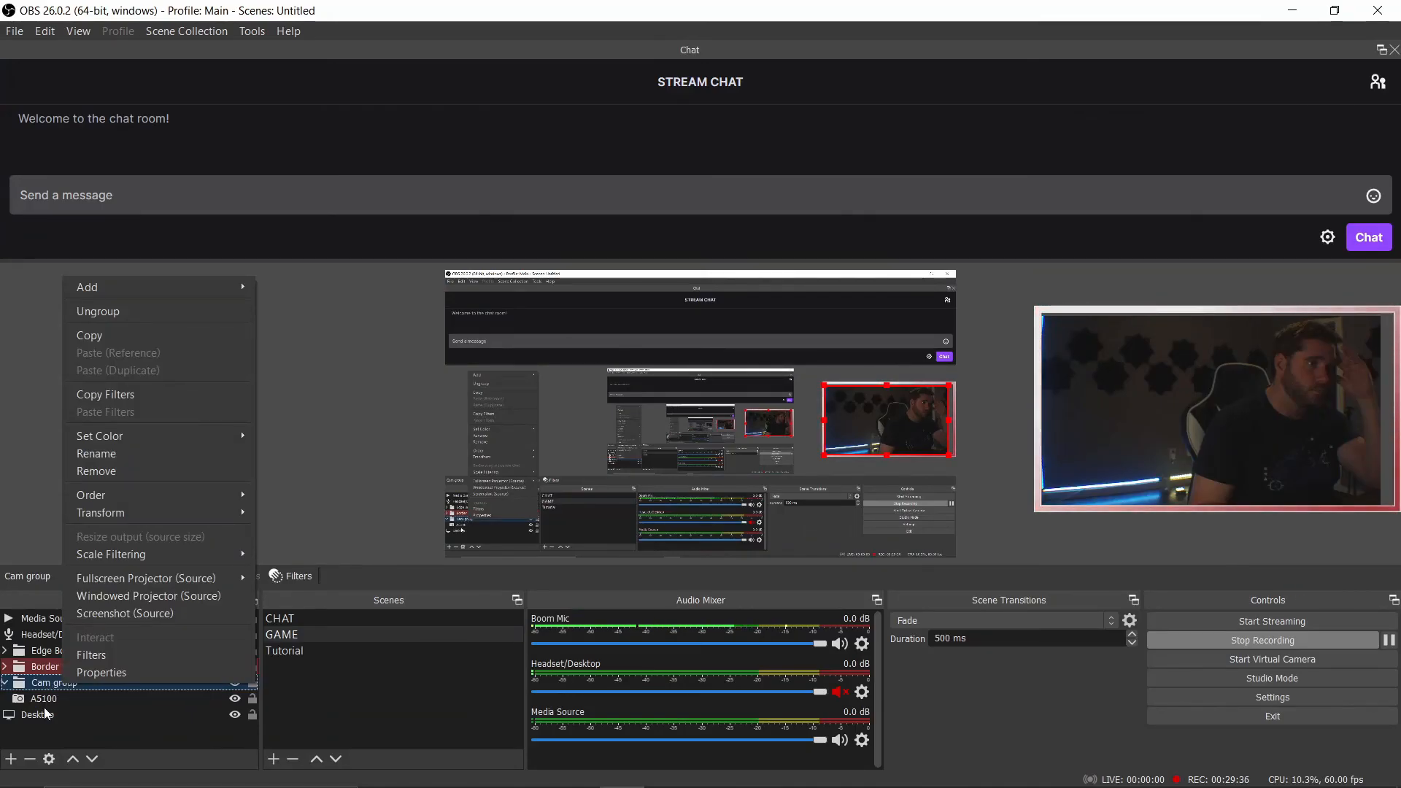
click(146, 655)
right_click(516, 512)
mouse_move(555, 521)
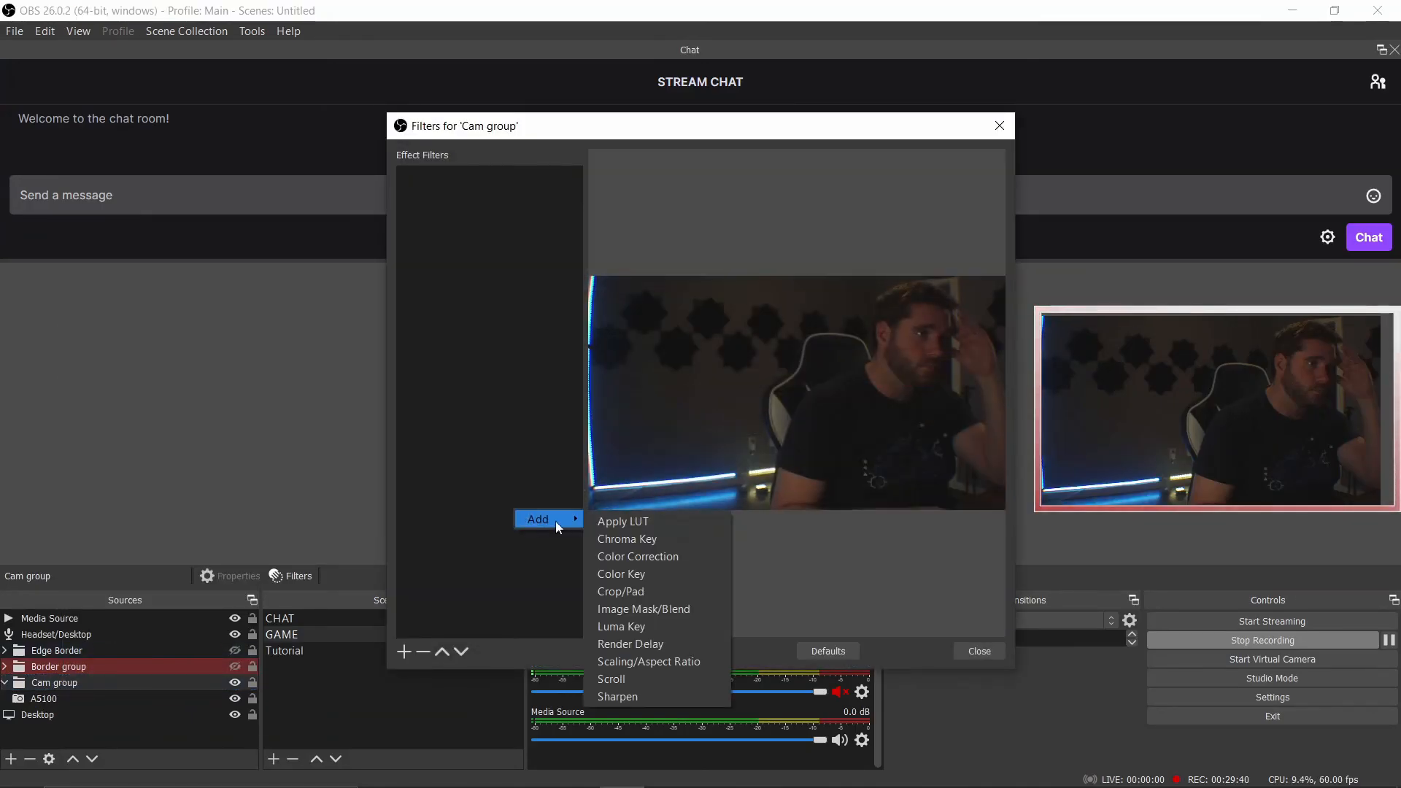
click(695, 607)
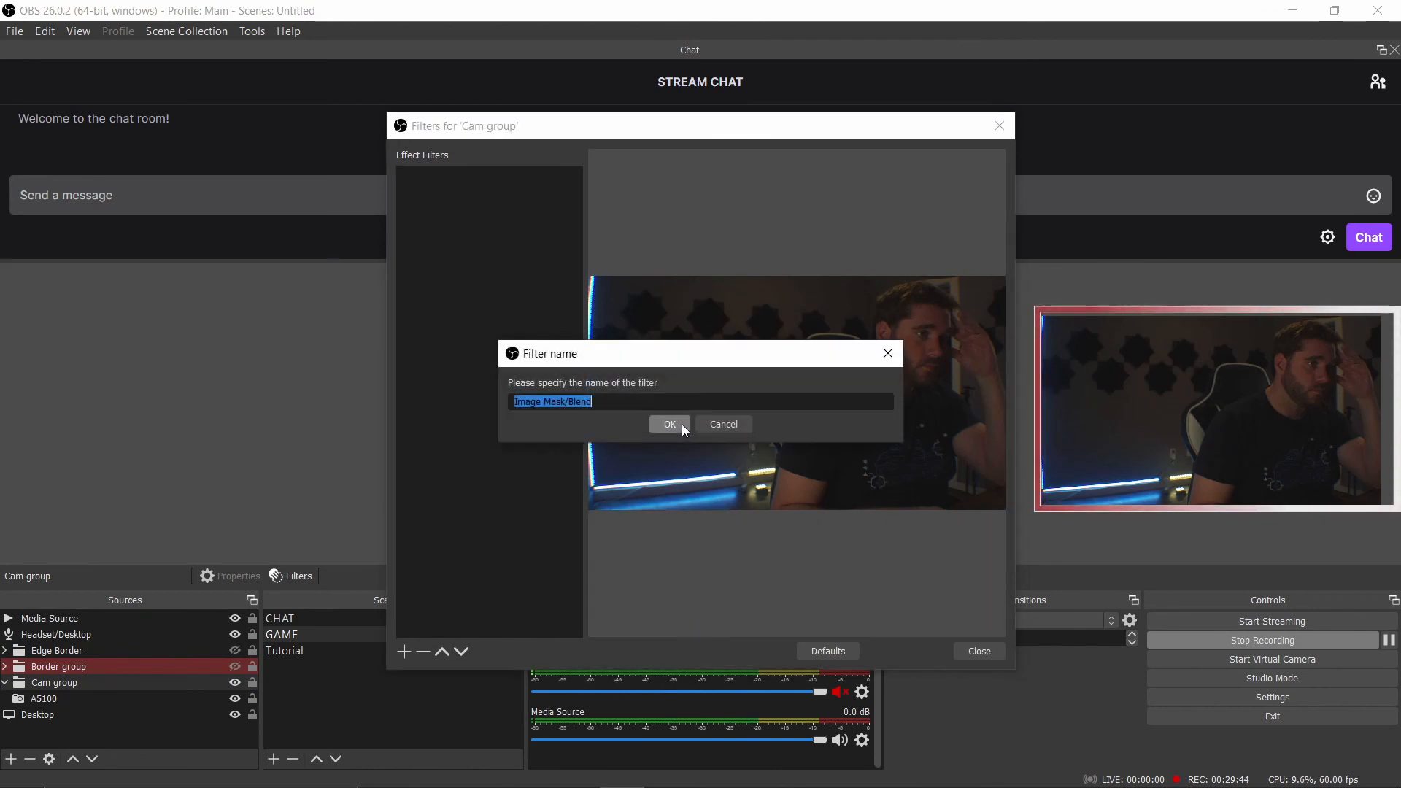
click(681, 424)
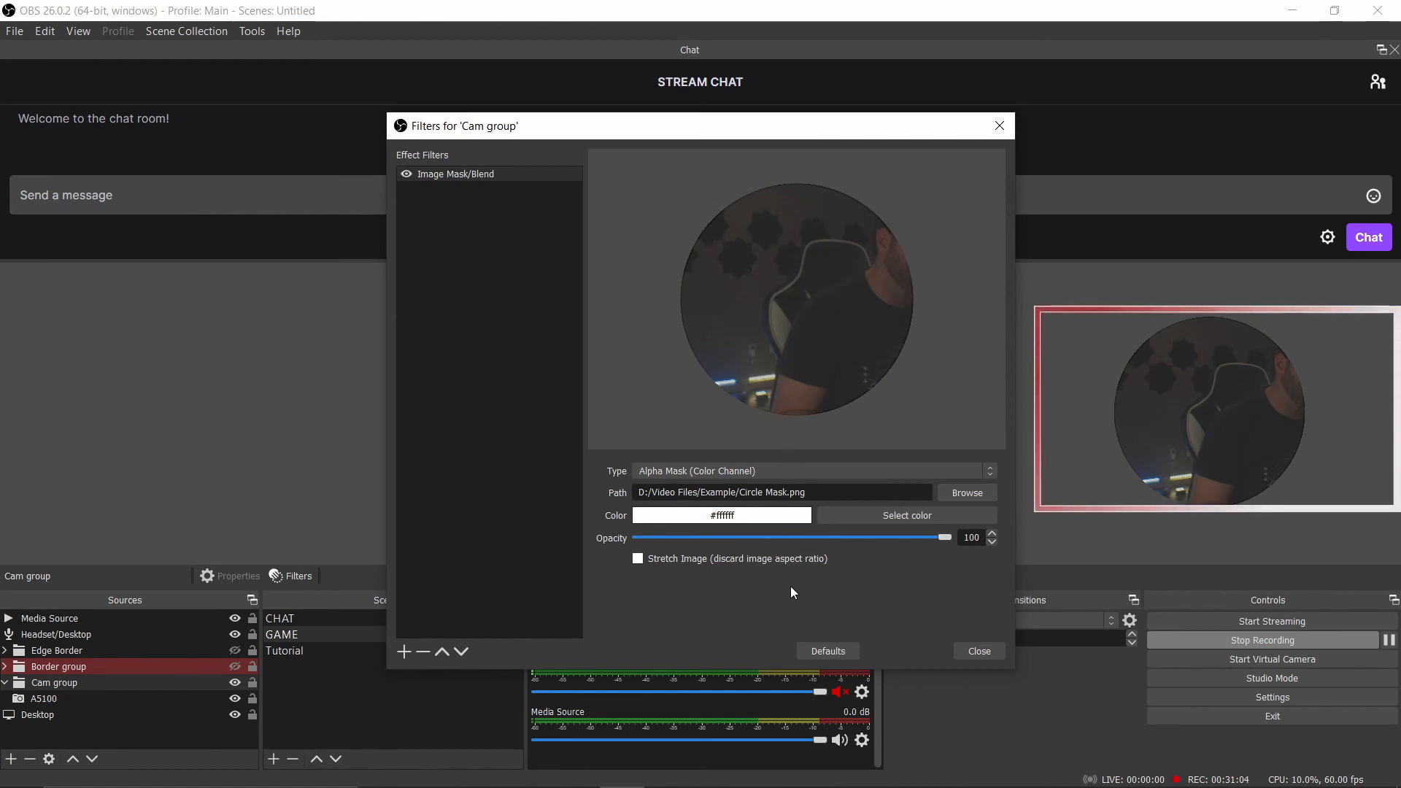
click(975, 656)
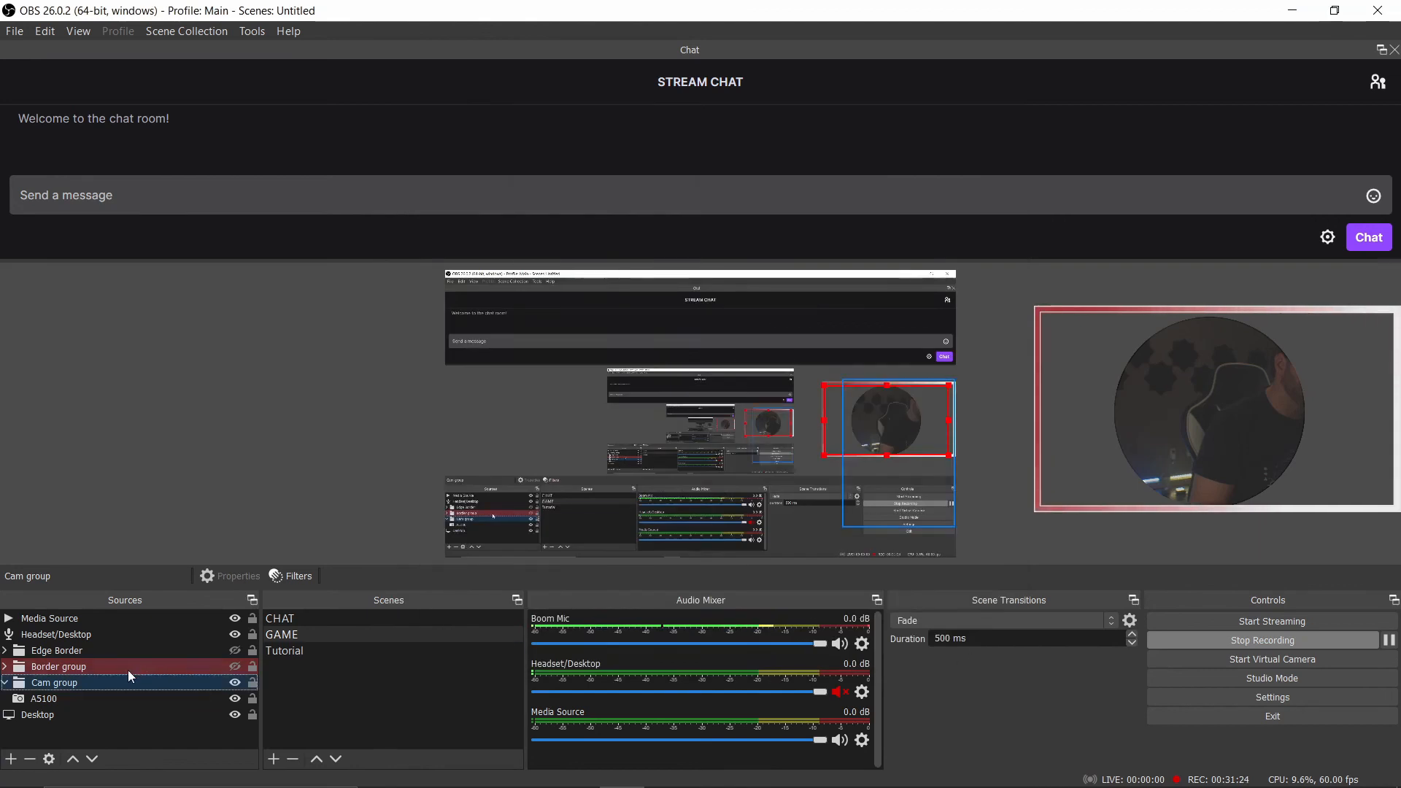
Replace the Media Source's file with the circular border Untitled00000000 (1).webm.
double_click(103, 618)
click(894, 497)
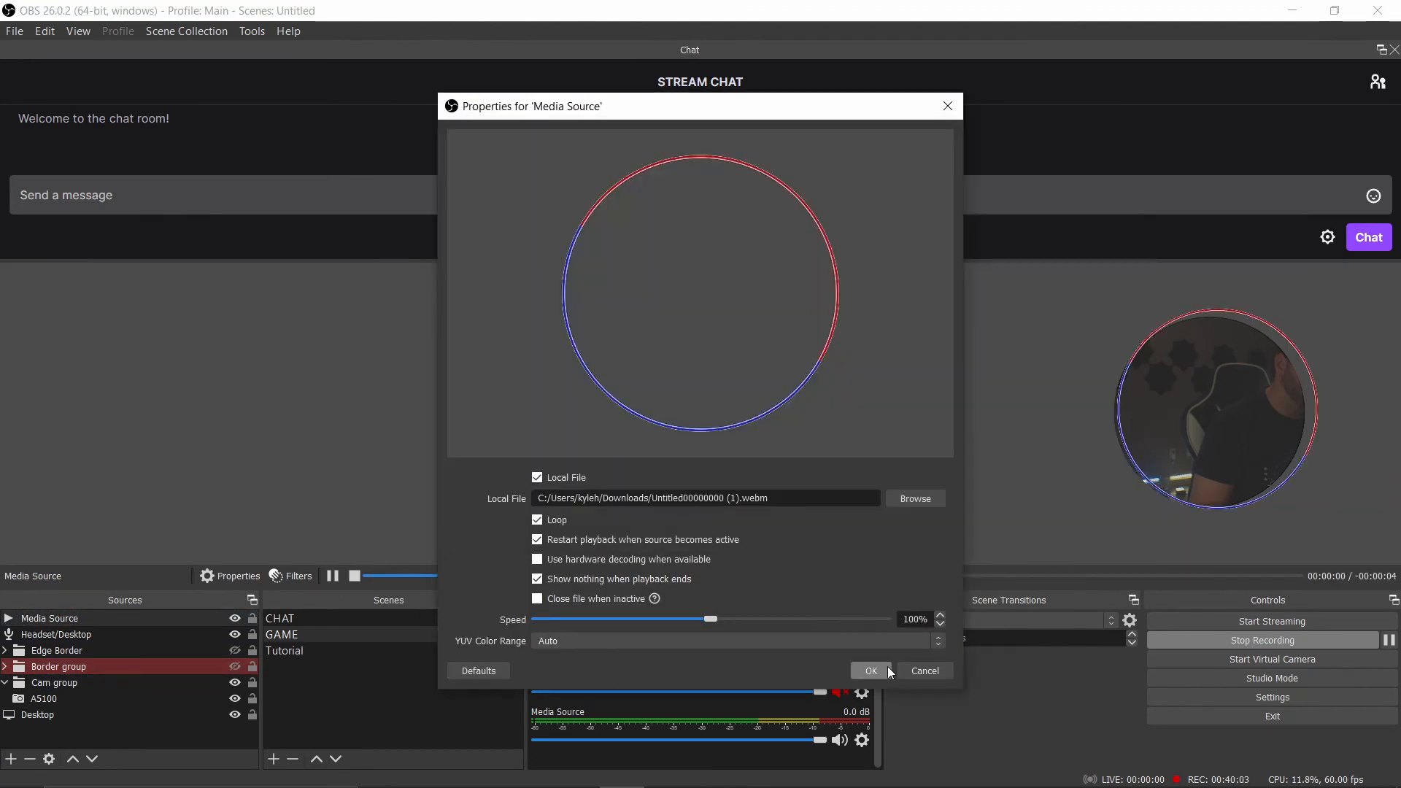
click(871, 670)
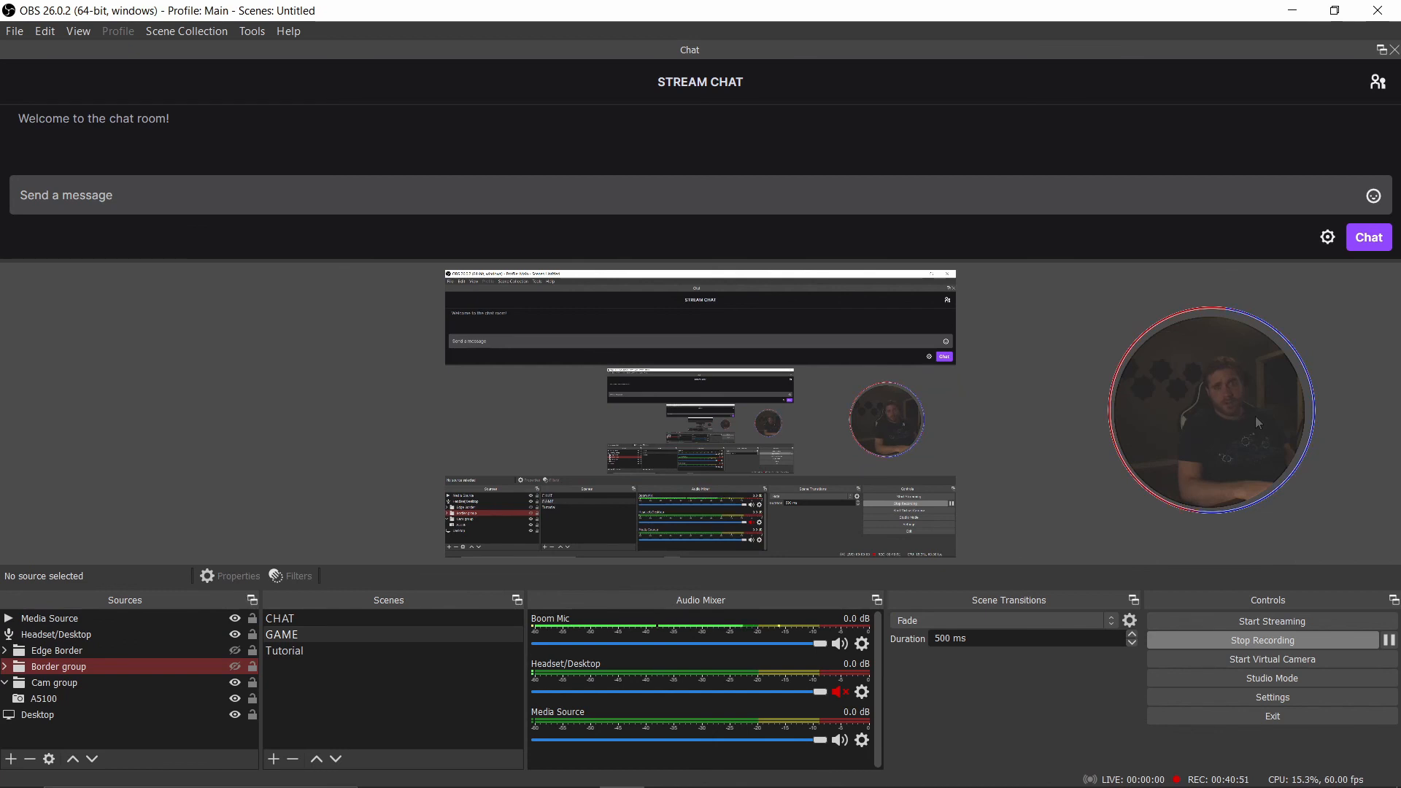